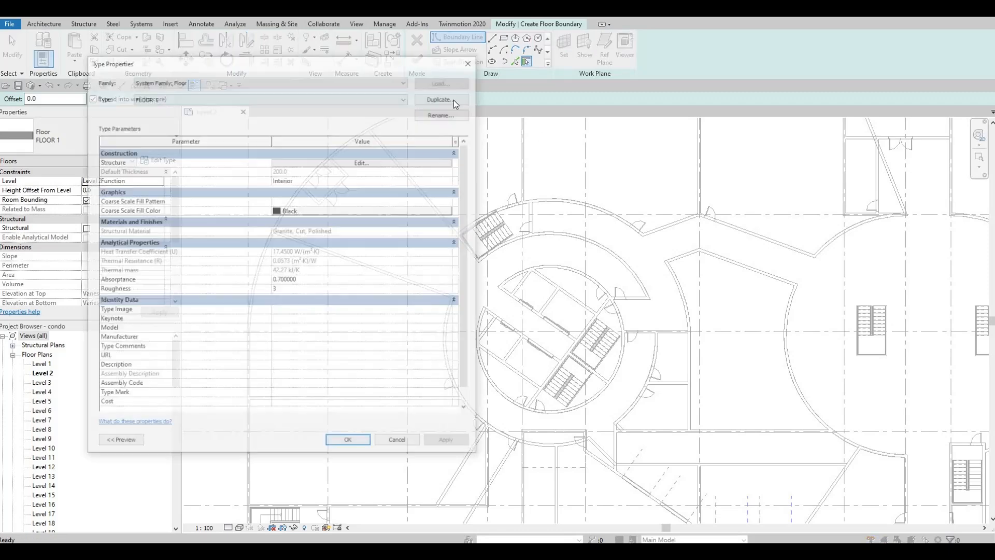
- Duplicate the FLOOR 1 type under the name FLOOR 2
left_click(446, 97)
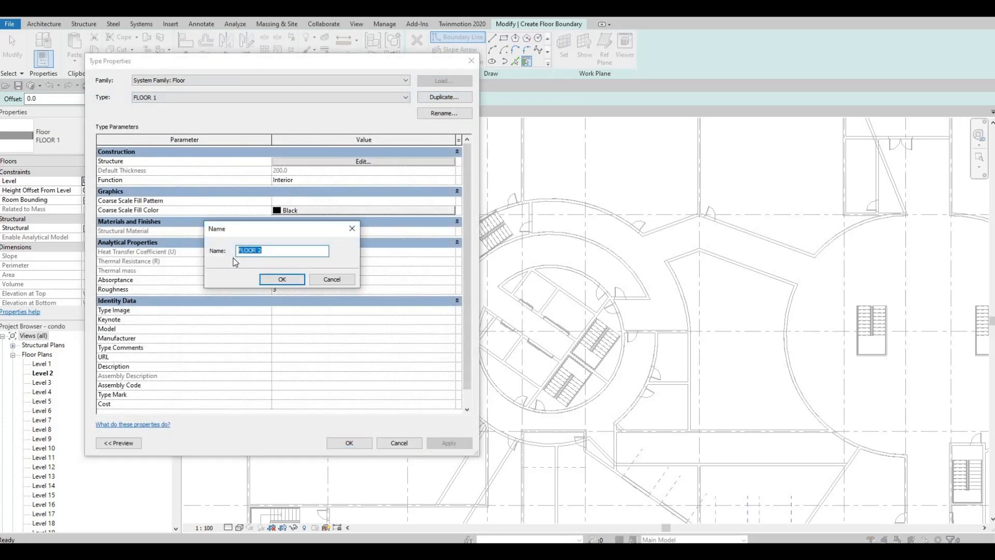
left_click(274, 280)
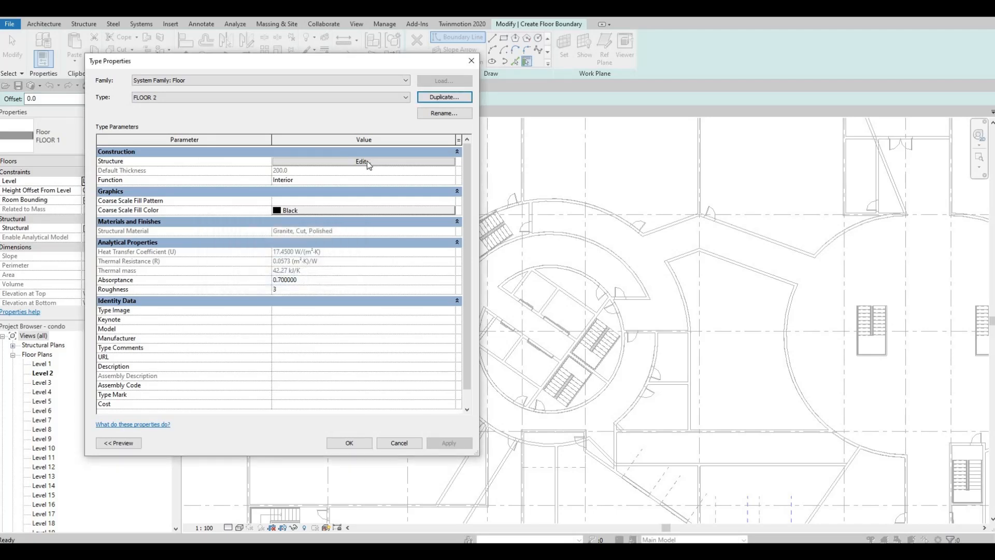
- Set the structure layer material of FLOOR 2 to Granite, Cut, Rough from the AEC Stone materials and apply the type changes
left_click(367, 161)
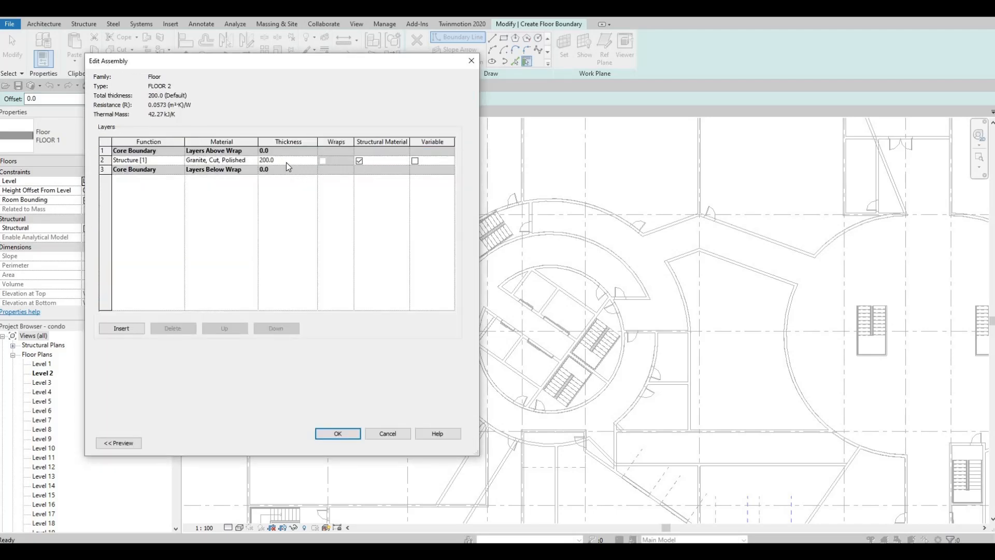
left_click(252, 163)
left_click(254, 161)
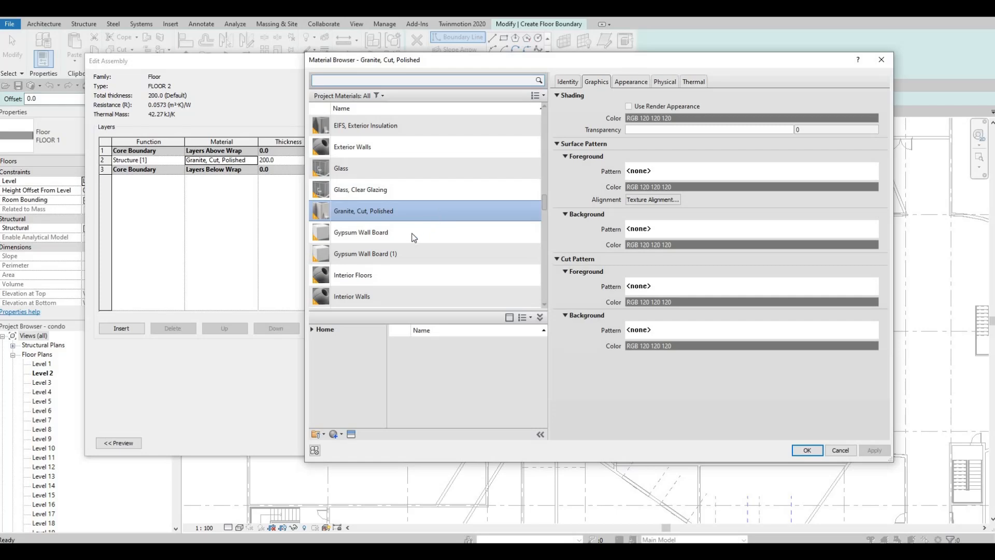
left_click(323, 329)
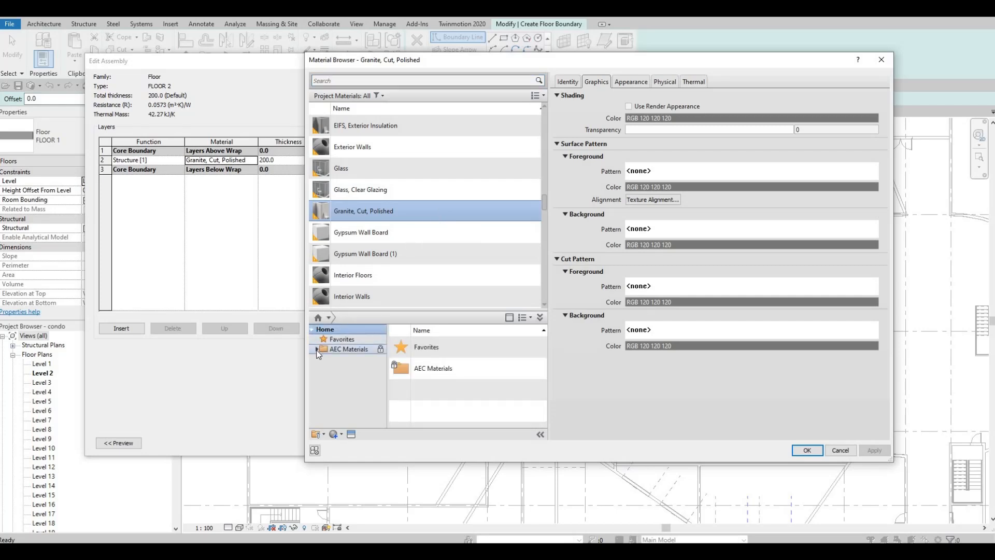
left_click(318, 349)
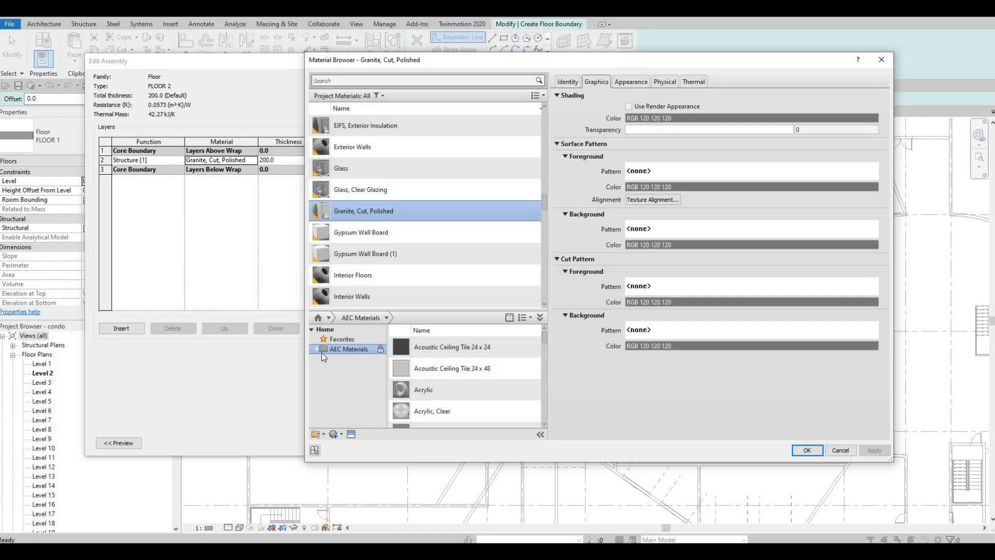
double_click(336, 350)
scroll(363, 382, "down", 4)
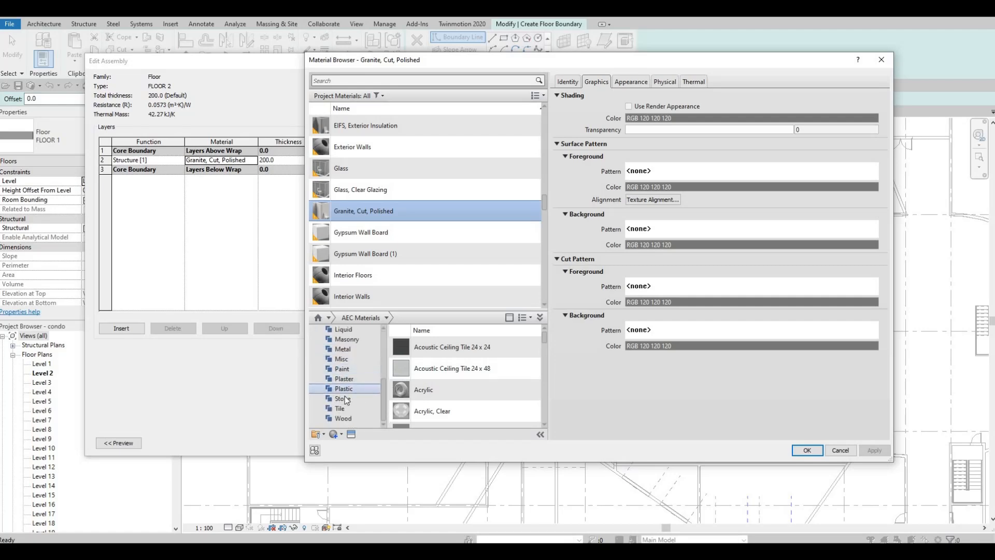
left_click(342, 398)
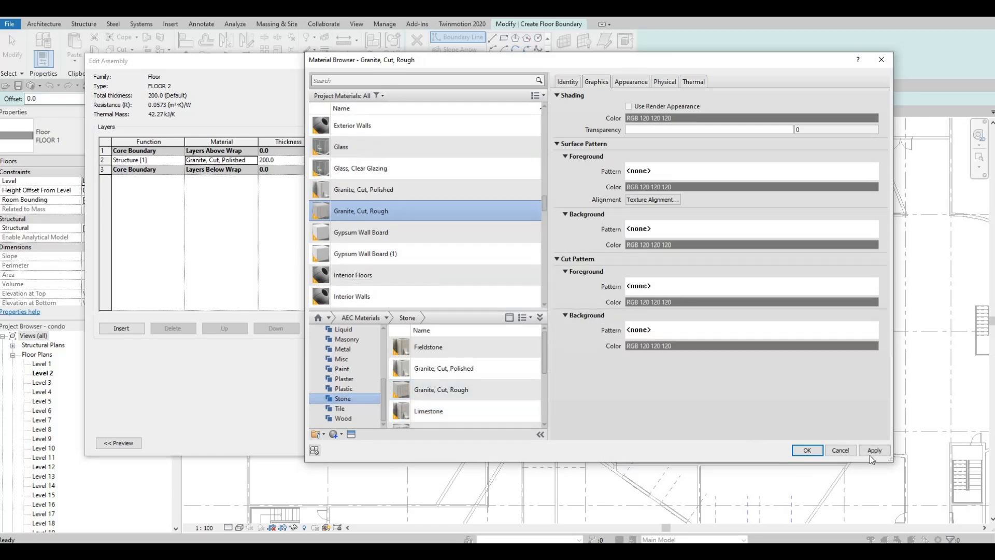
left_click(807, 450)
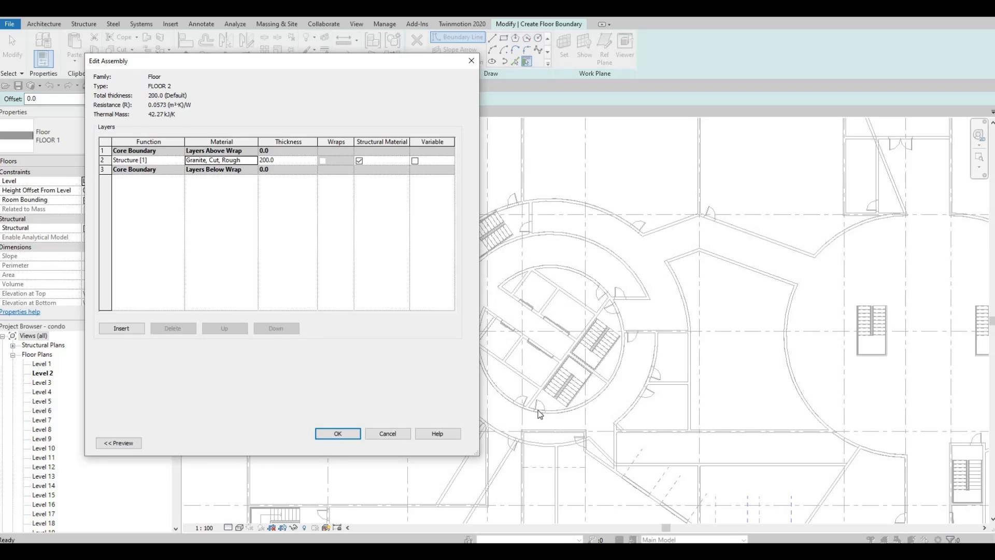
left_click(356, 435)
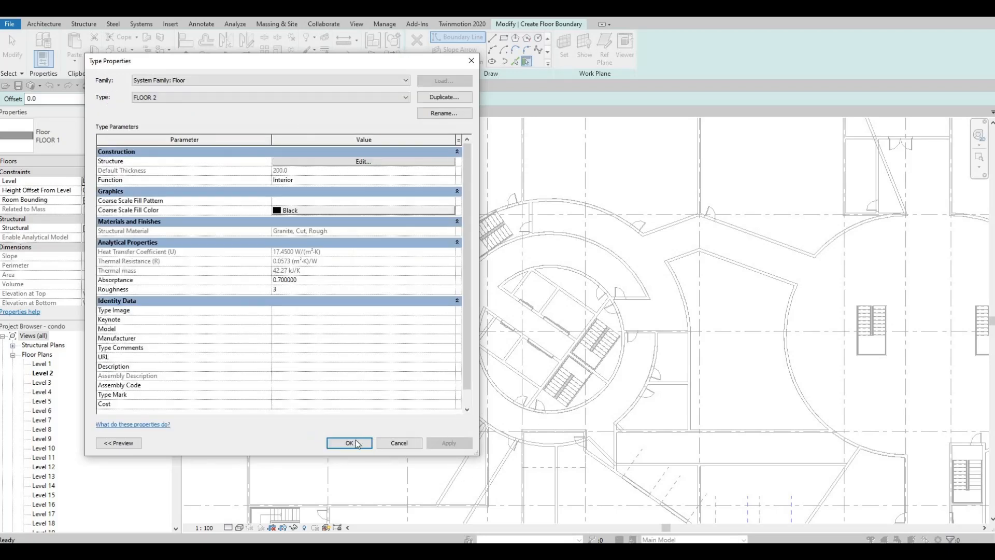
left_click(356, 443)
- Using Pick Lines, add floor boundary lines along the curved upper-left exterior wall and the straight upper exterior wall on grid 1
scroll(432, 152, "down", 1)
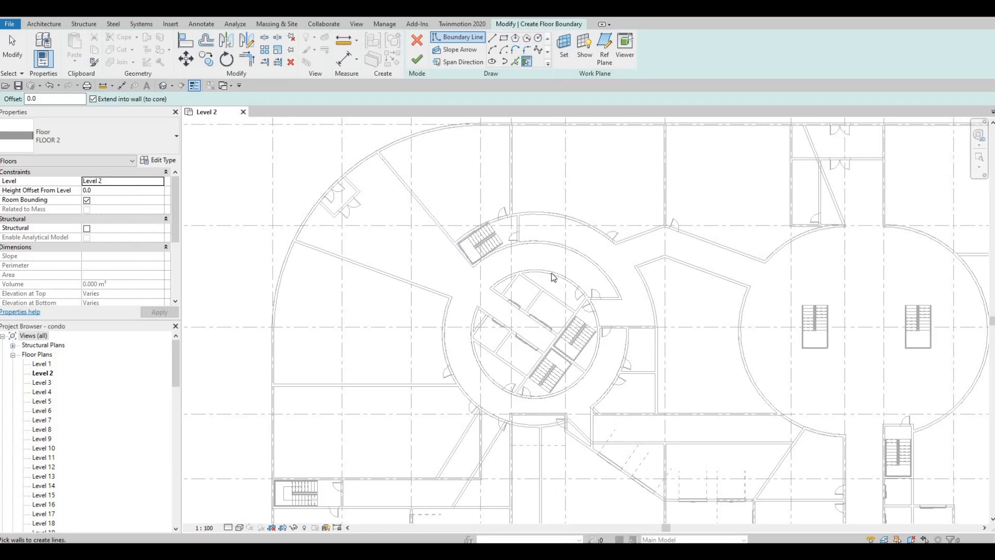
scroll(462, 166, "down", 3)
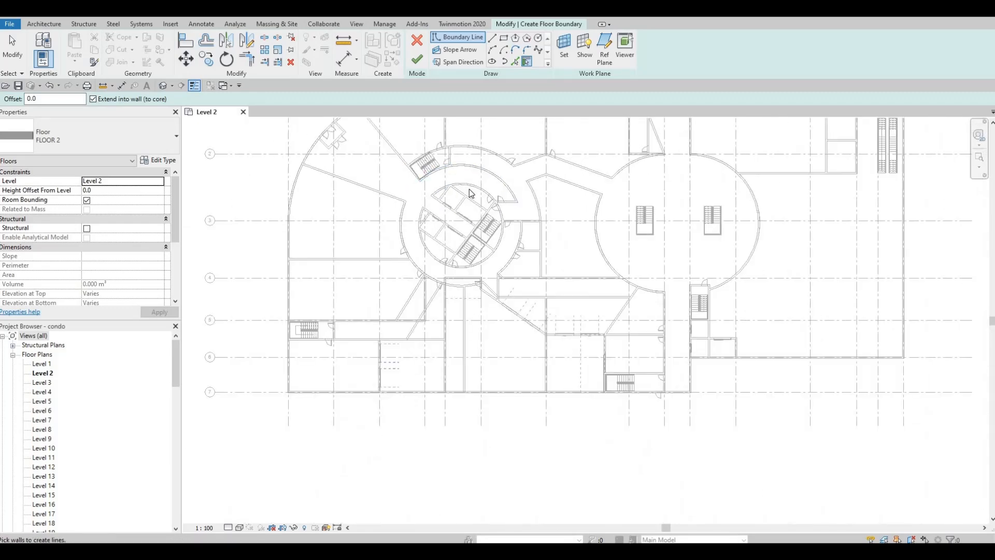
key("F1")
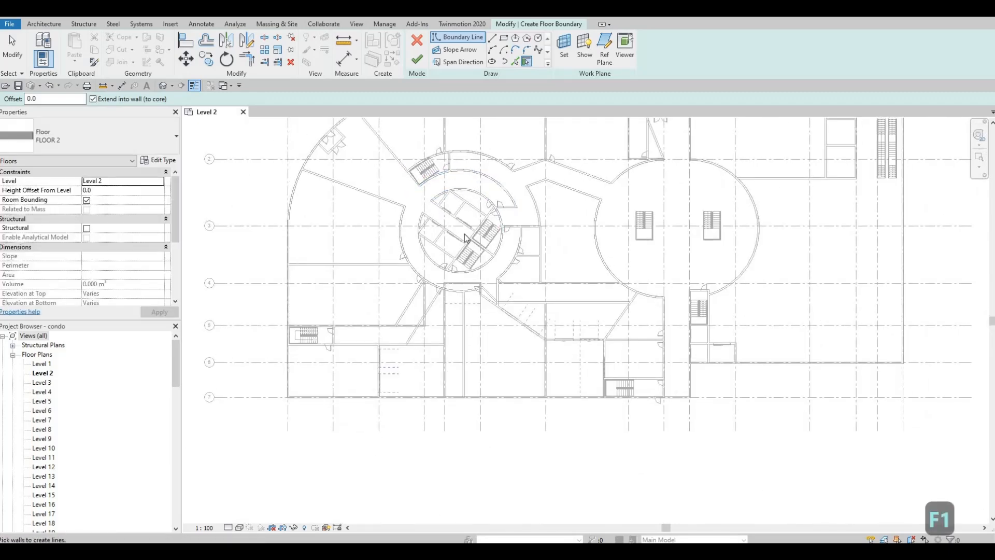
middle_click_drag(435, 183, 464, 234)
scroll(464, 234, "up", 1)
middle_click_drag(414, 256, 419, 298)
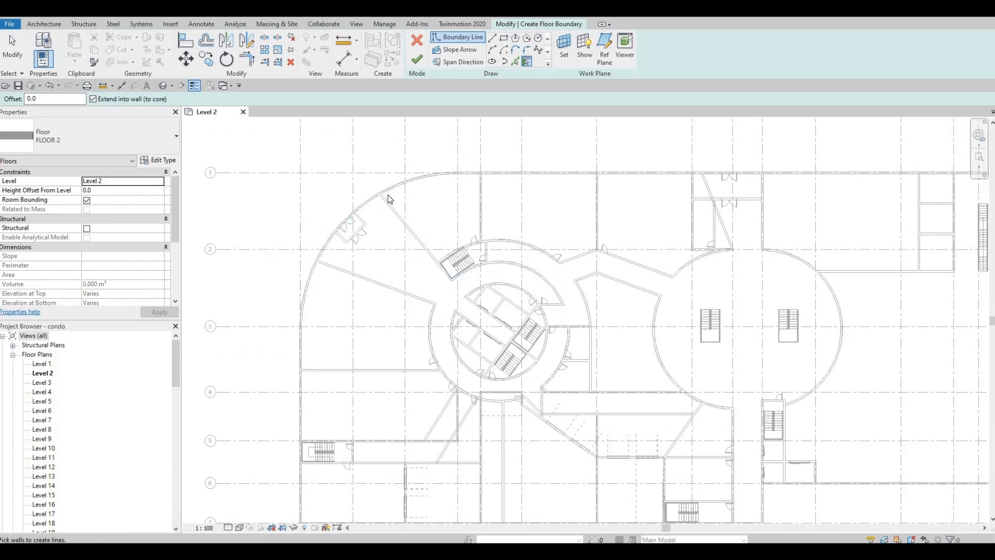
scroll(410, 208, "up", 2)
scroll(446, 166, "up", 1)
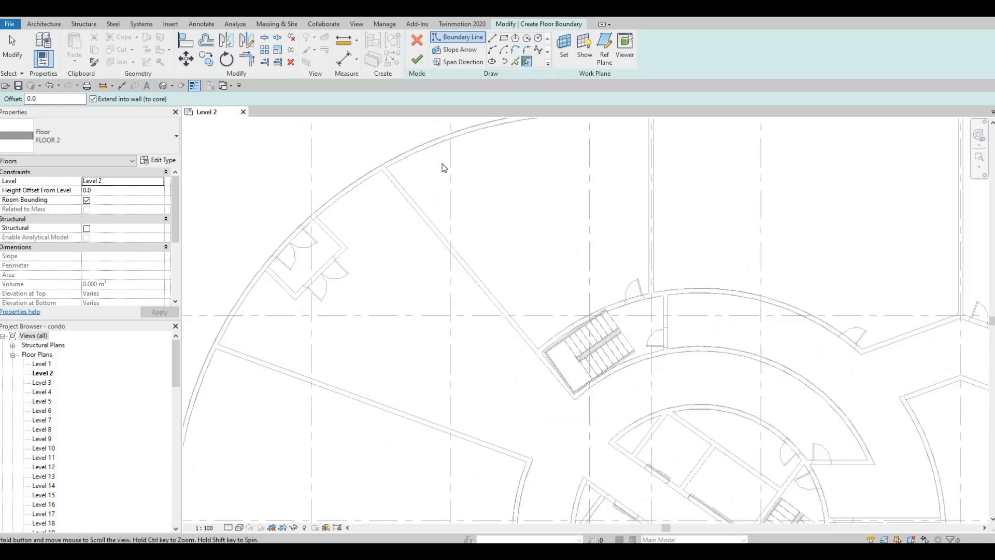
middle_click_drag(459, 184, 422, 188)
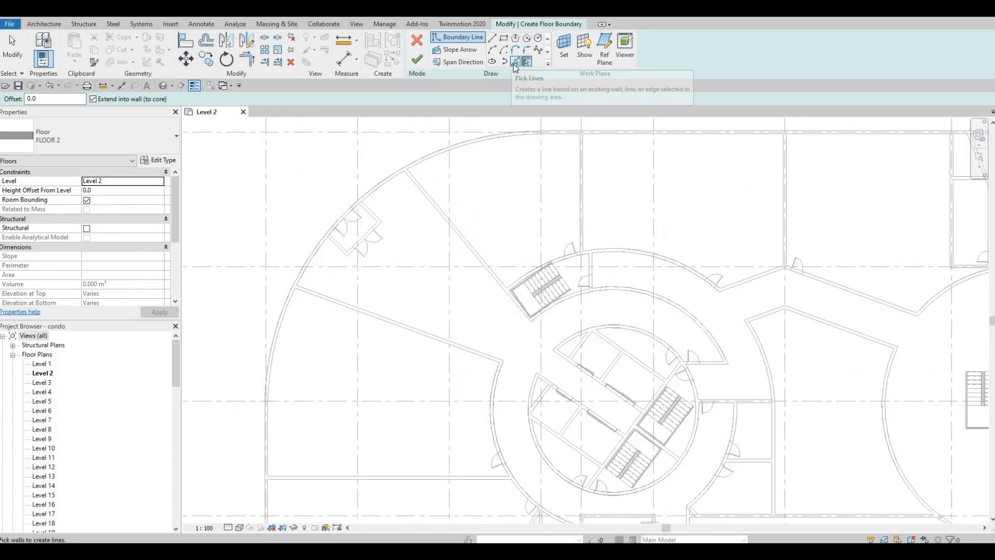
left_click(515, 62)
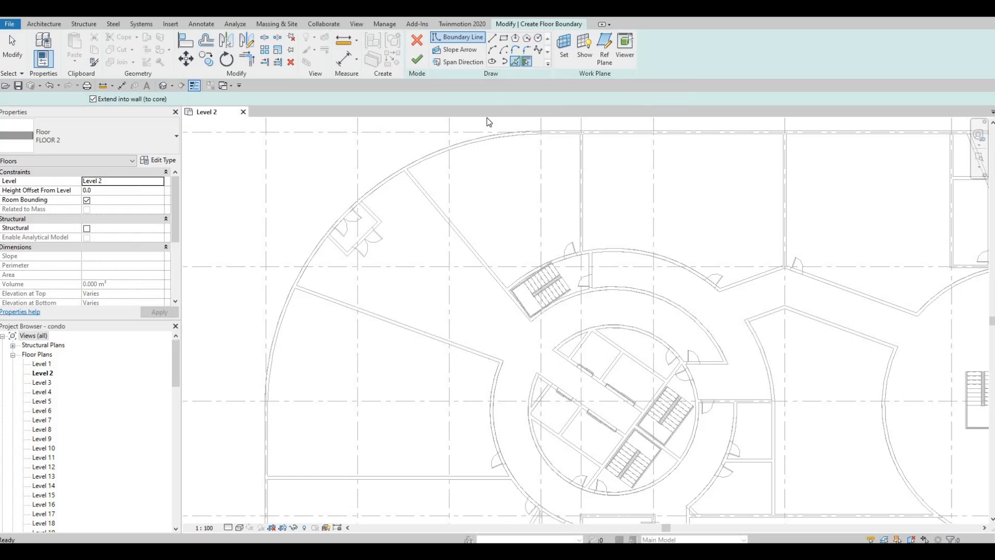
left_click(454, 142)
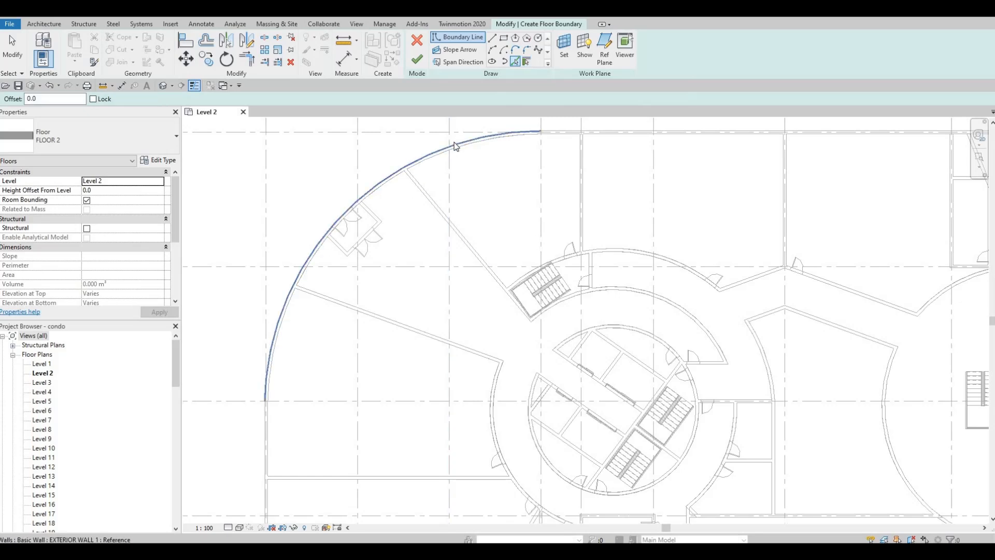
left_click(550, 141)
scroll(563, 141, "up", 2)
left_click(561, 142)
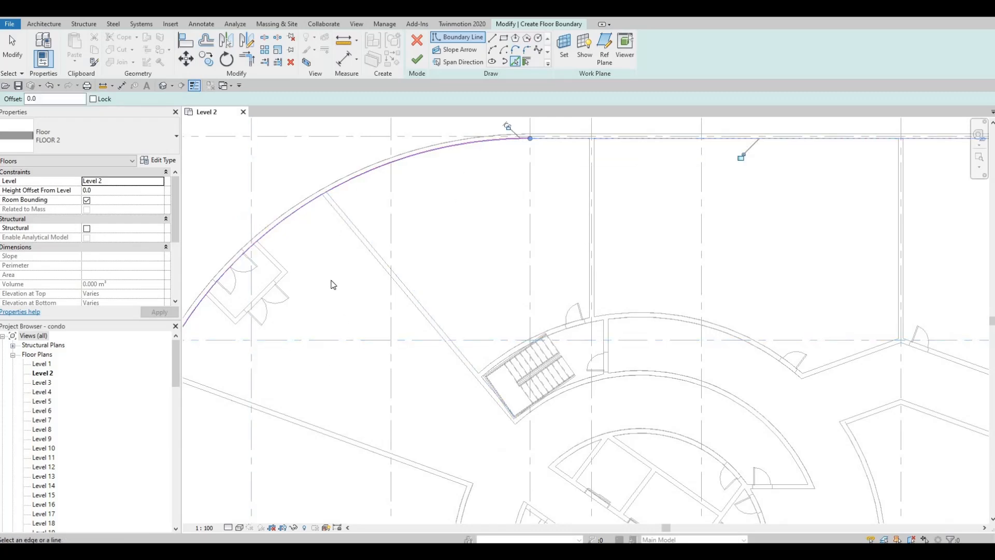
- Add floor boundary lines along the straight left exterior wall and the bottom exterior wall on grid 7
middle_click_drag(333, 284, 400, 145)
middle_click_drag(350, 238, 411, 93)
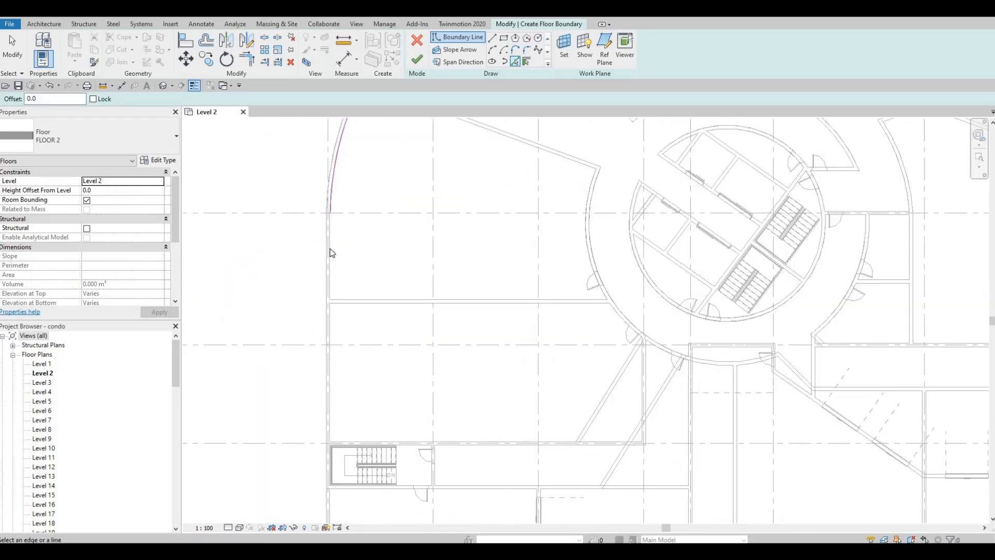
left_click(331, 253)
scroll(389, 329, "down", 2)
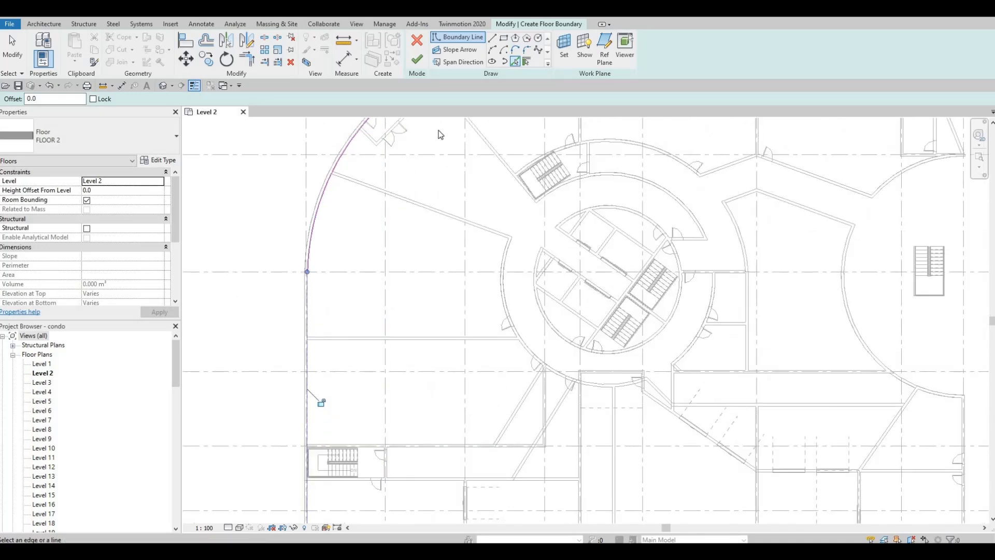
middle_click_drag(441, 176, 433, 228)
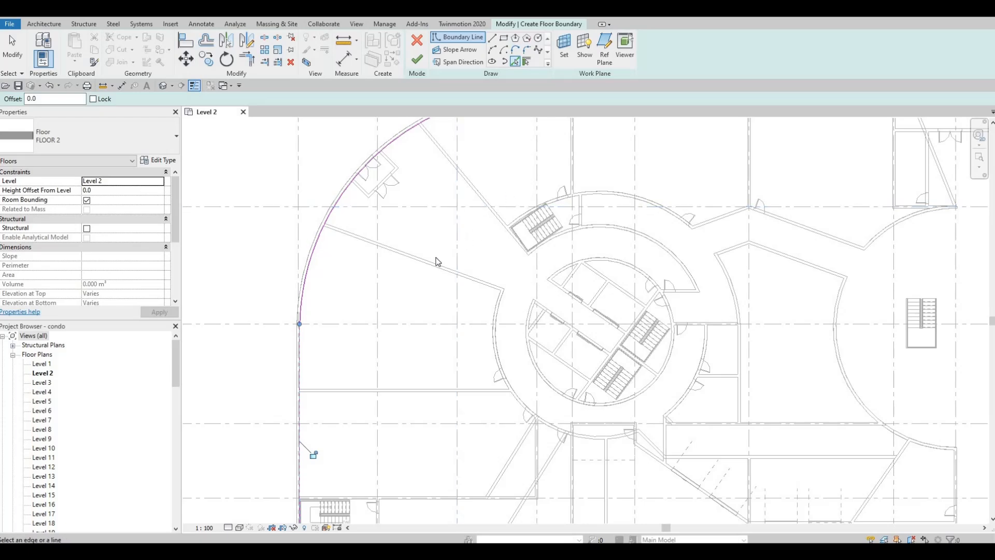
mouse_move(431, 302)
middle_mouse_down()
mouse_move(460, 241)
mouse_move(422, 222)
middle_mouse_up()
scroll(450, 247, "down", 1)
scroll(391, 372, "up", 2)
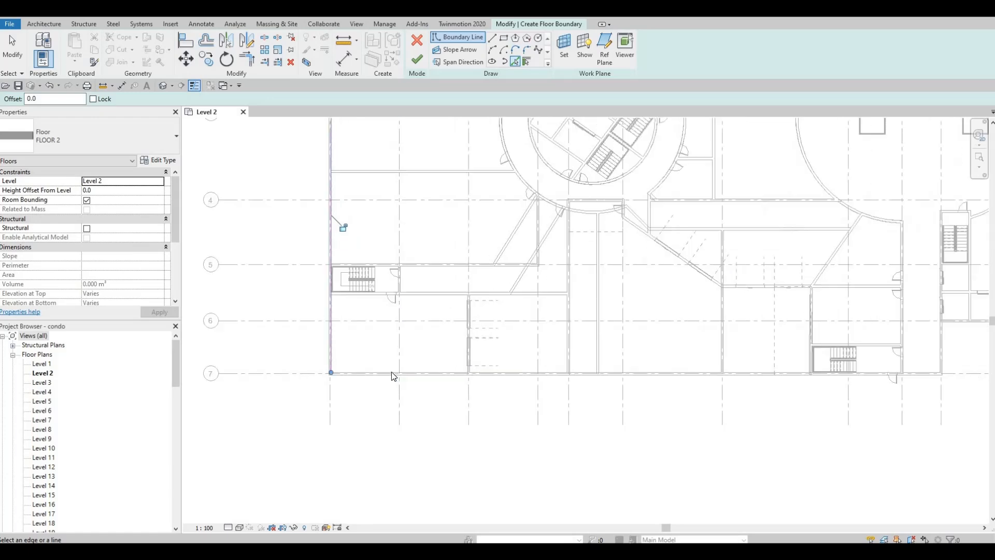
left_click(638, 371)
- Add boundary lines along the short vertical exterior wall at the bottom wall's right end and the horizontal exterior wall on grid 6
scroll(689, 321, "down", 2)
middle_click_drag(968, 341, 617, 324)
scroll(685, 320, "up", 2)
scroll(620, 296, "up", 2)
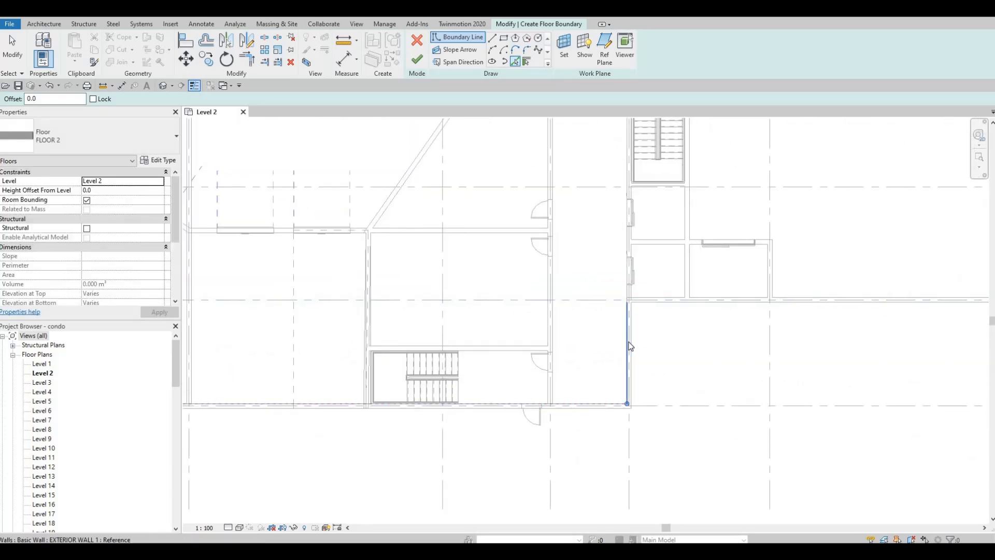
left_click(630, 346)
left_click(663, 300)
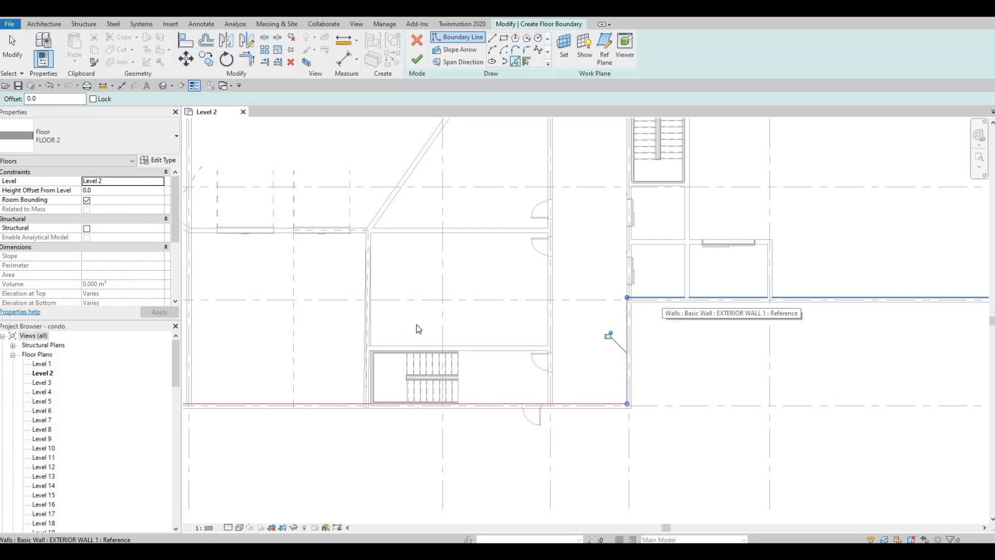
- Close the outer floor boundary by adding a line along the right exterior wall beside the escalators
scroll(670, 218, "down", 1)
middle_click_drag(670, 218, 425, 261)
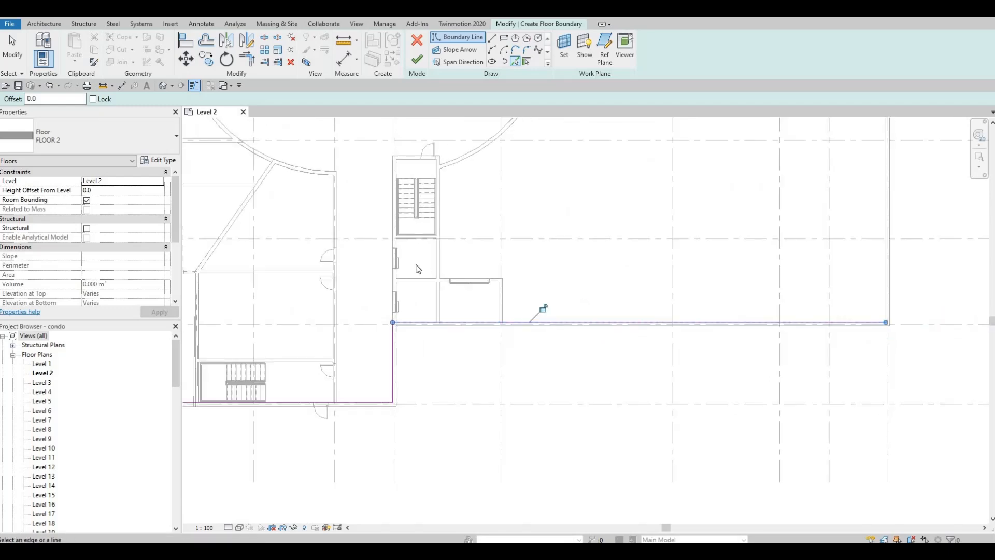
middle_click_drag(553, 282, 540, 309)
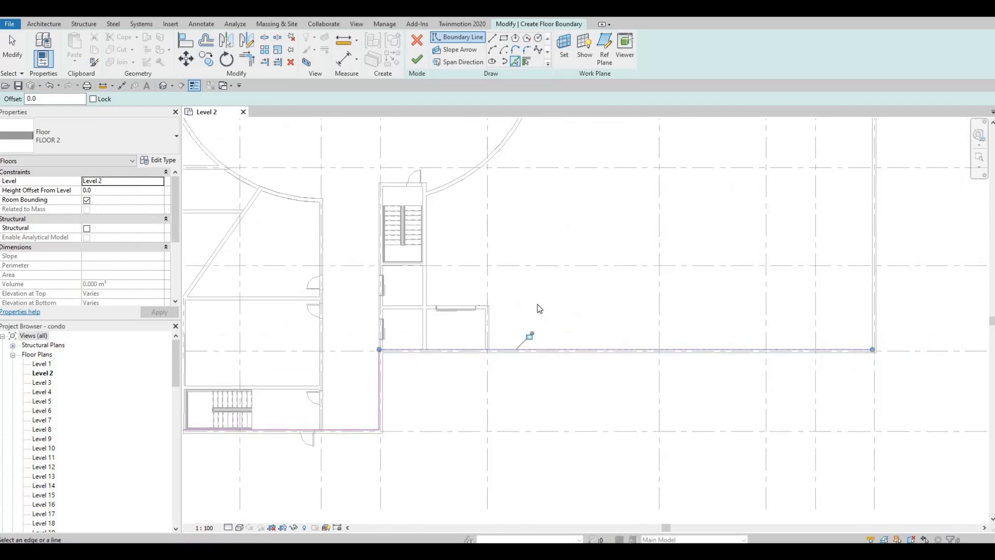
scroll(538, 304, "down", 2)
middle_click_drag(533, 249, 518, 314)
scroll(518, 314, "down", 1)
scroll(517, 320, "down", 2)
middle_click_drag(505, 254, 518, 320)
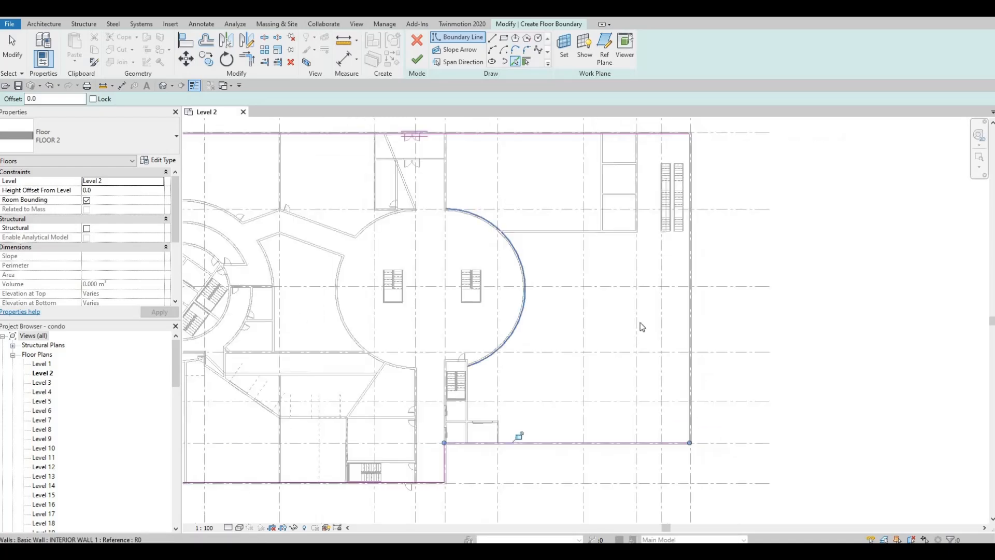
middle_click_drag(680, 271, 661, 309)
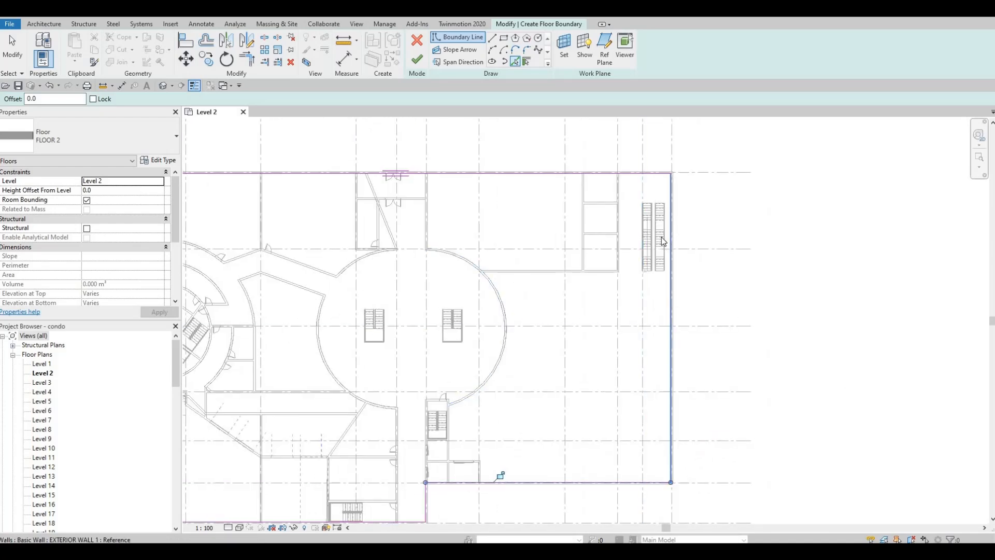
left_click(670, 306)
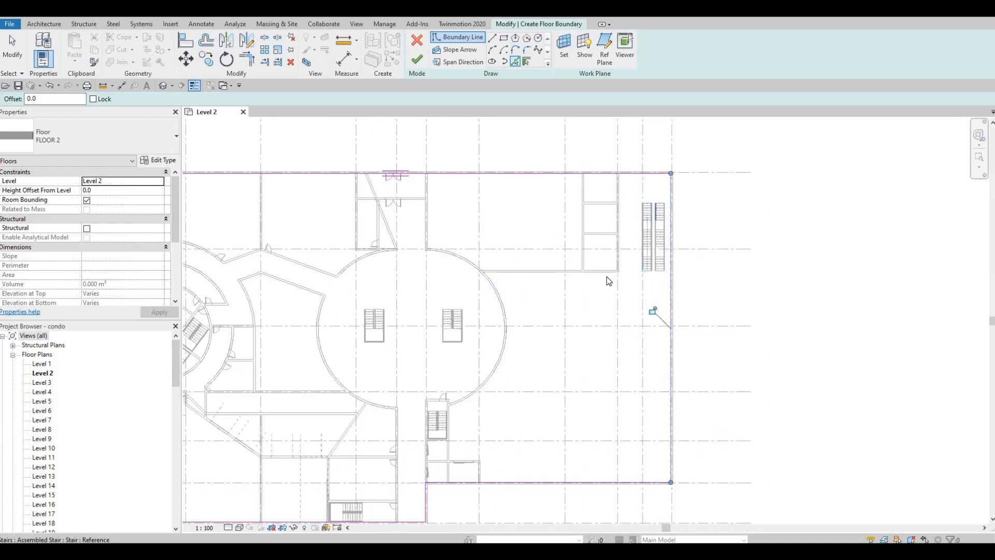
- Add boundary lines along the two slanted interior walls that flank the entrance in the curved upper-left part of the plan
middle_click_drag(534, 280, 657, 278)
scroll(658, 278, "down", 1)
middle_click_drag(552, 238, 581, 232)
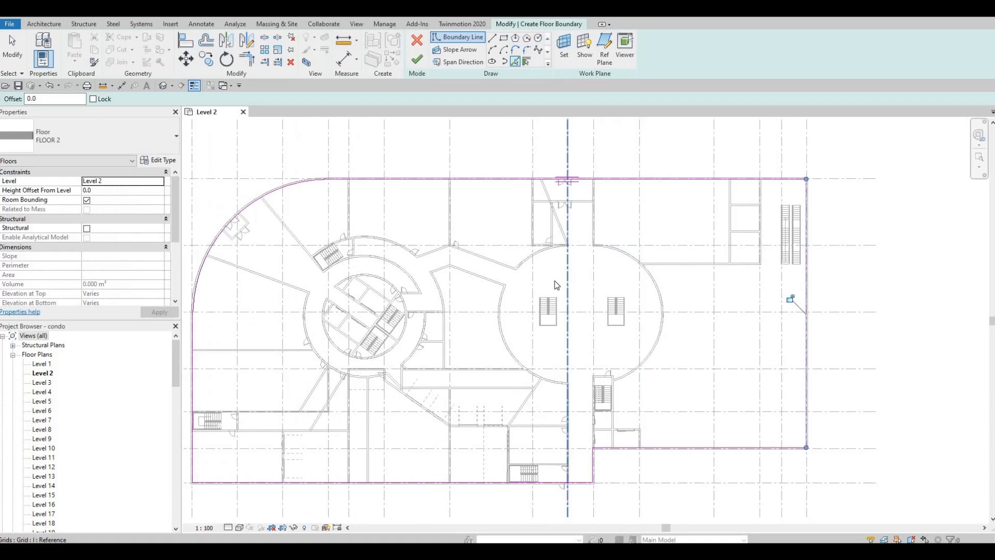
middle_click_drag(389, 195, 514, 196)
scroll(372, 207, "up", 3)
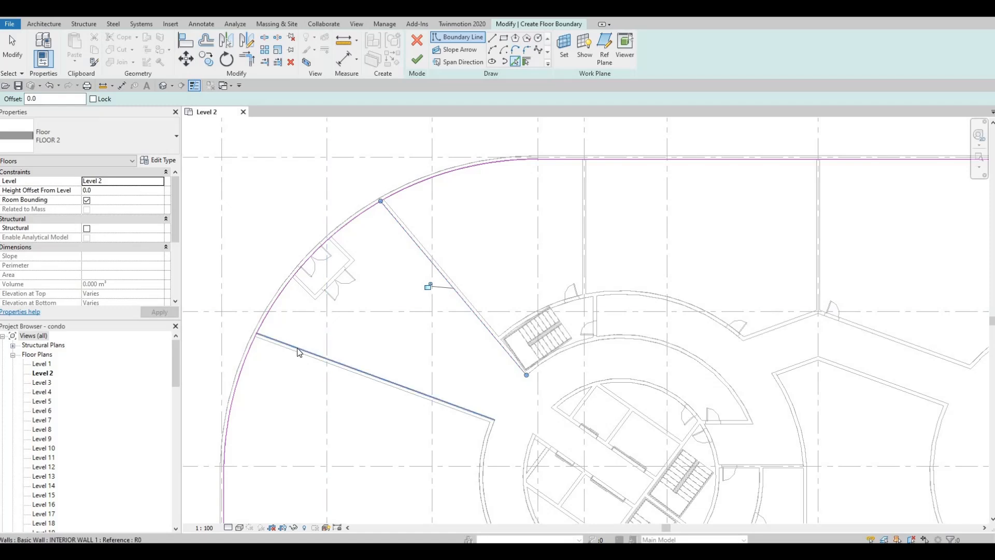
left_click(297, 348)
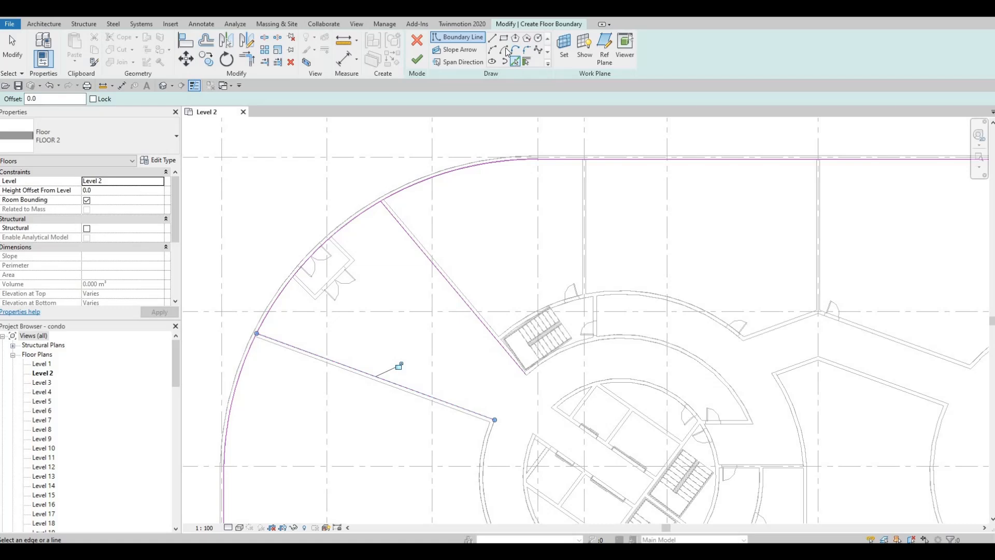
- Draw a straight boundary line across the entrance area, connecting the two slanted boundary lines
left_click(492, 38)
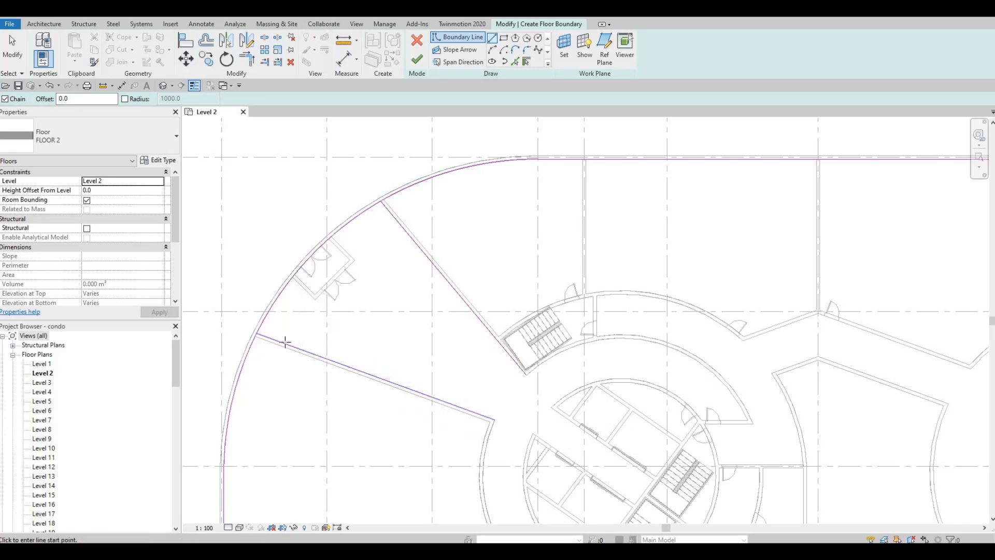
left_click(391, 381)
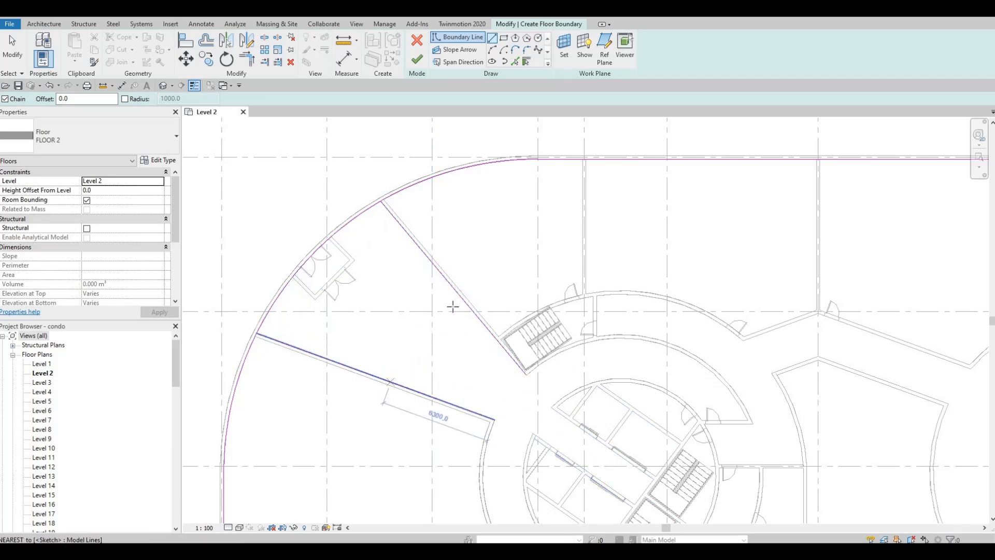
left_click(458, 293)
key("Escape")
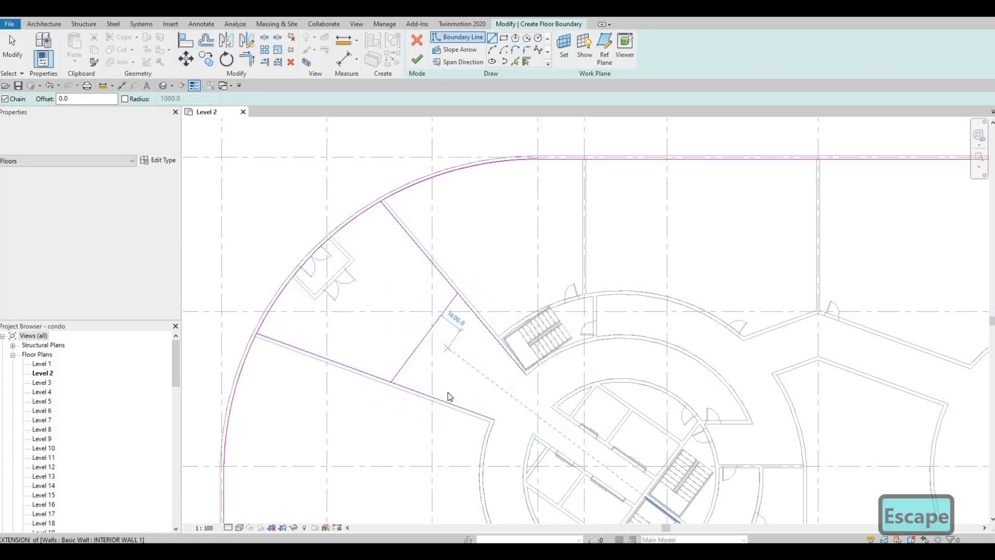
key("Escape")
- Try to trim both slanted boundary lines at the connecting line, keeping their inner parts toward the circular core
middle_click_drag(452, 307, 484, 266)
scroll(479, 340, "down", 1)
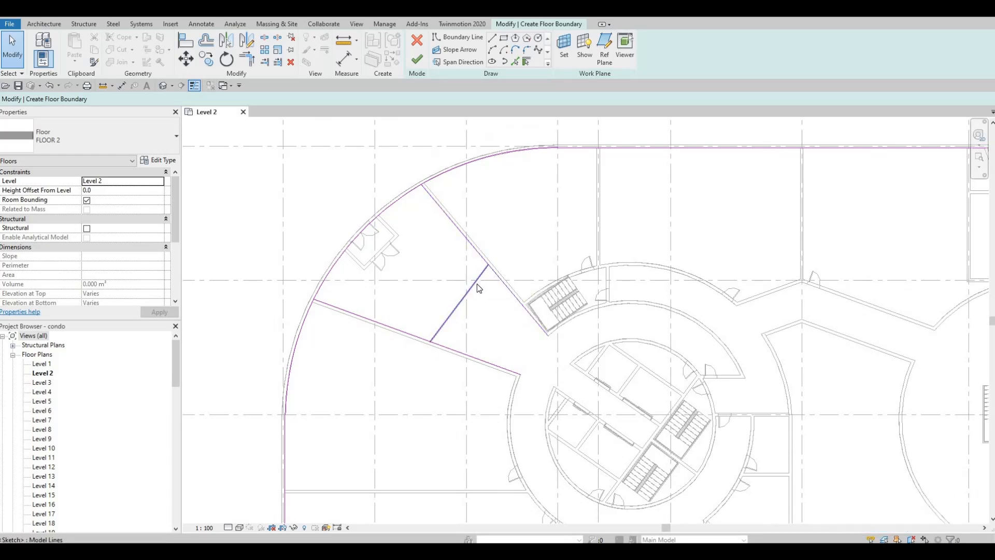
key("t")
key("r")
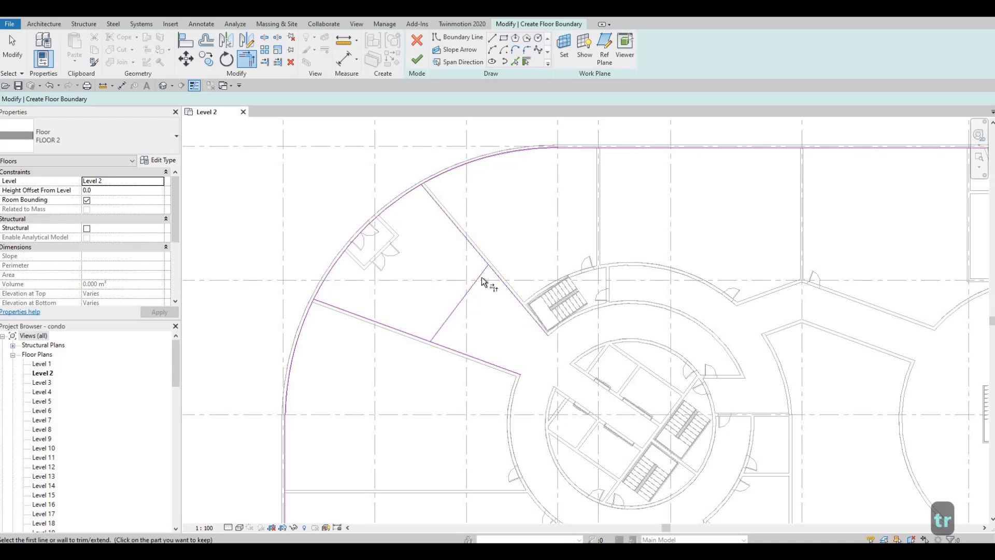
left_click(500, 282)
left_click(445, 325)
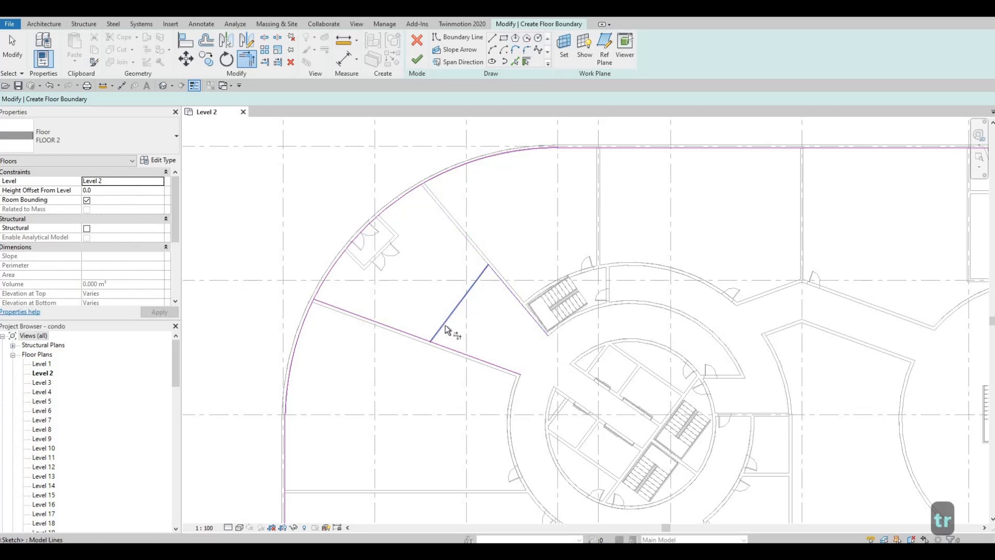
left_click(468, 357)
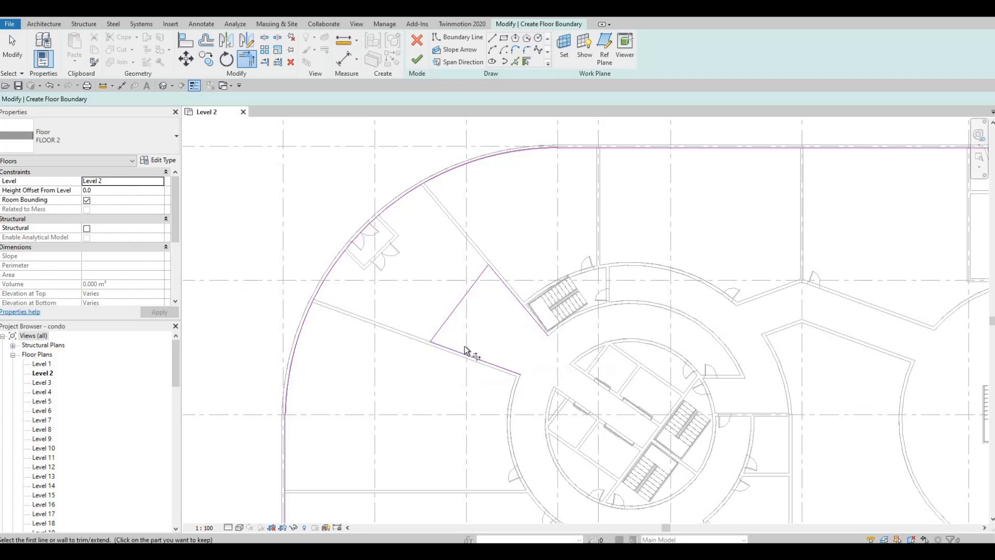
- Undo the two trims made to the slanted boundary lines
key("F1")
key("F1")
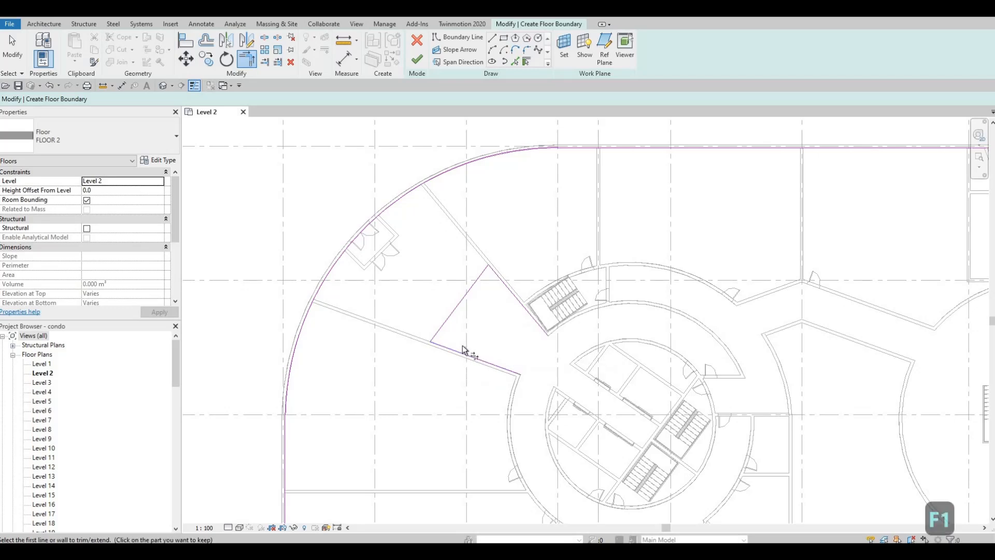
key("ctrl+z")
key("ctrl+z")
key("Escape")
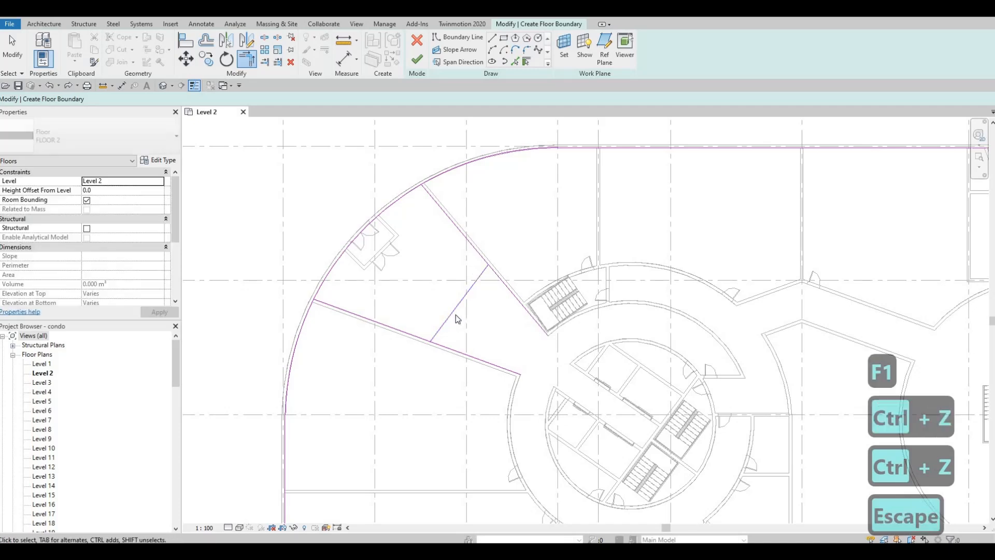
- Trim both slanted boundary lines at the connecting line, keeping their outer parts toward the curved exterior wall
key("t")
key("r")
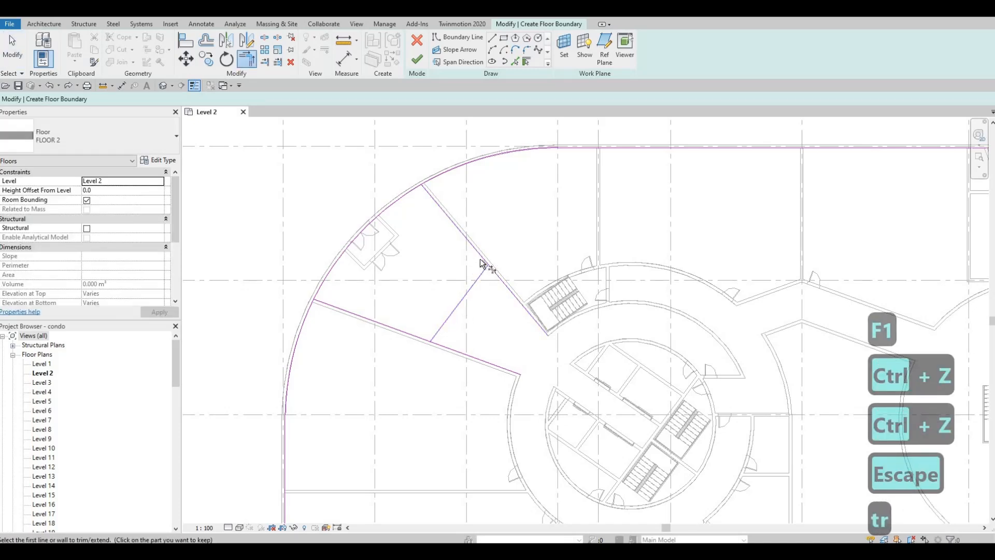
left_click(480, 258)
left_click(482, 277)
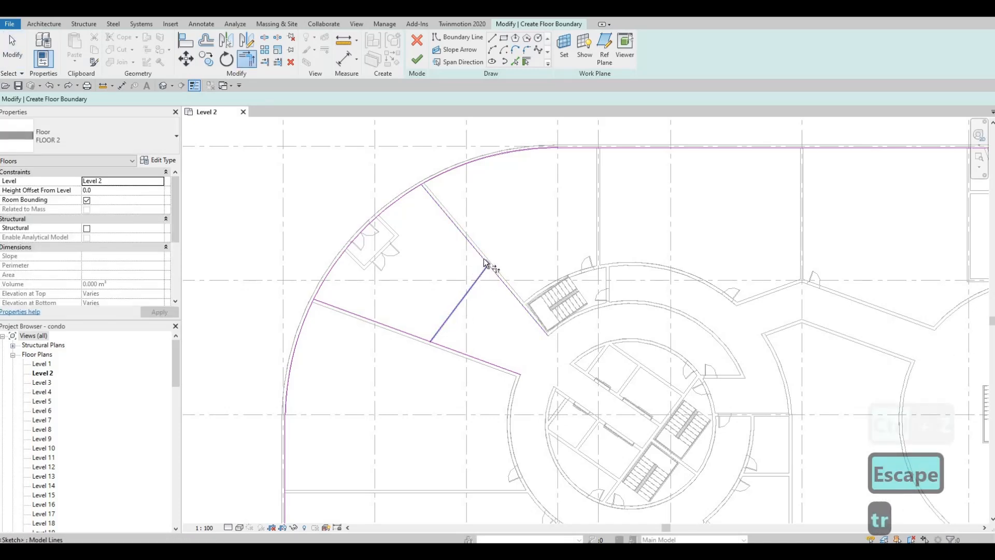
left_click(449, 318)
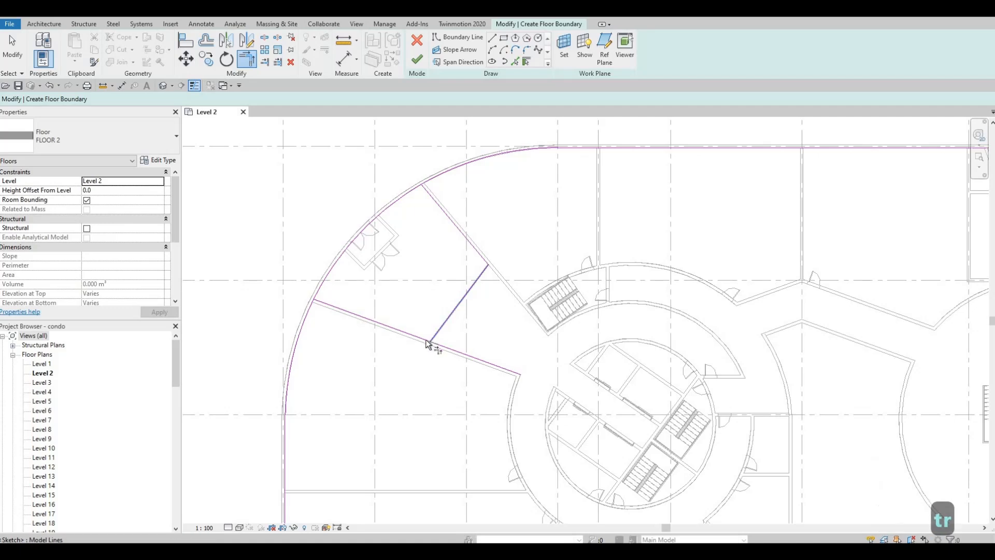
left_click(421, 337)
- Split the curved exterior boundary line at the entrance vestibule, between the two slanted boundary lines
mouse_move(414, 324)
middle_mouse_down()
mouse_move(423, 304)
mouse_move(423, 320)
middle_mouse_up()
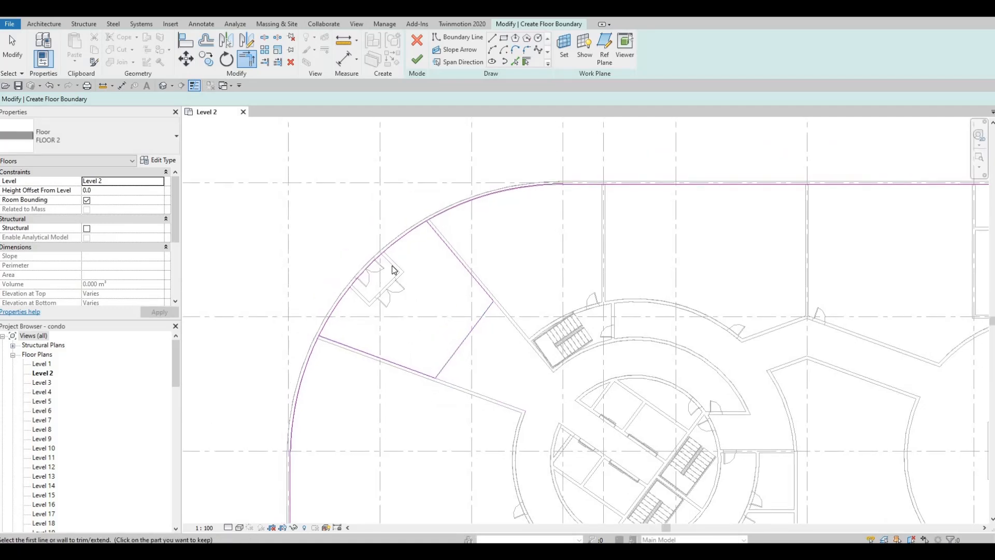
key("Escape")
key("Escape")
key("s")
key("l")
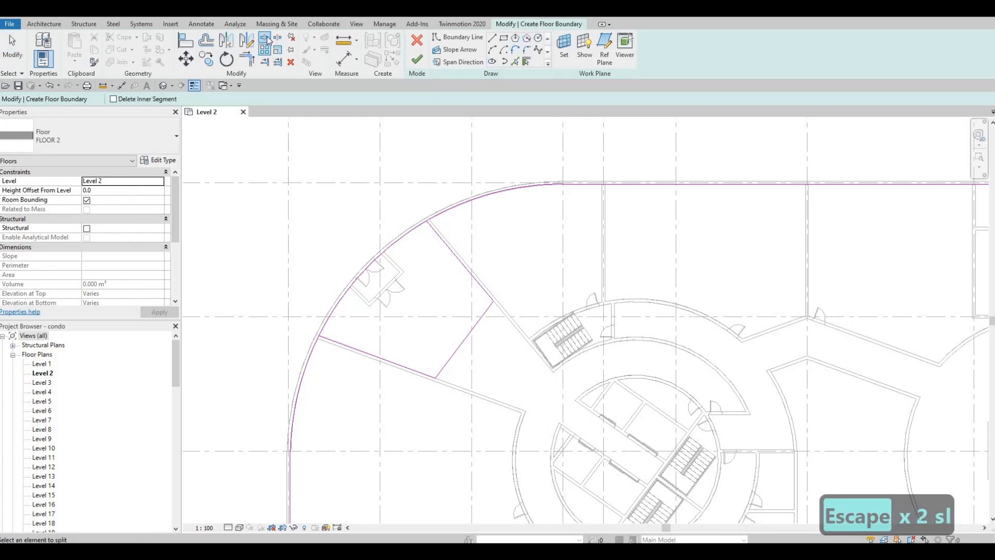
left_click(369, 267)
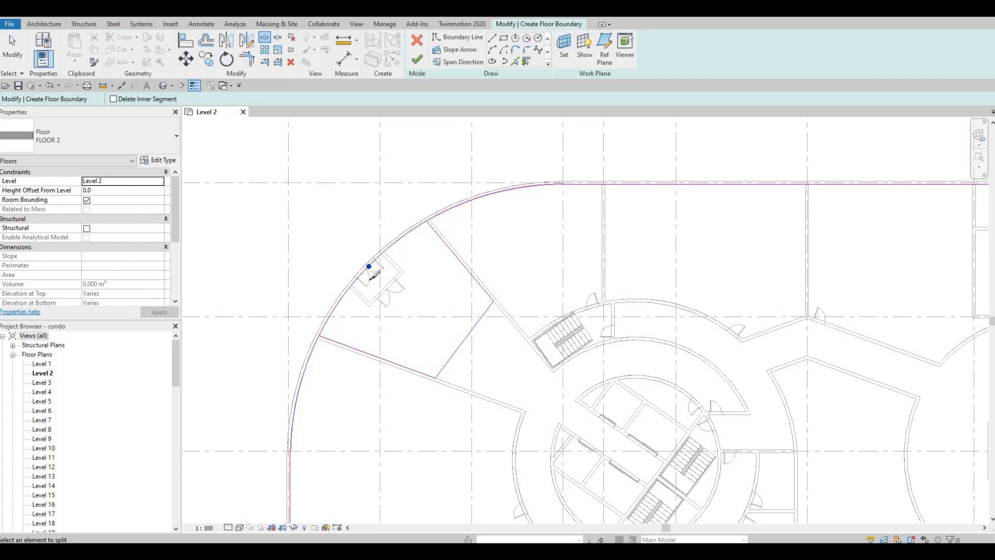
key("Escape")
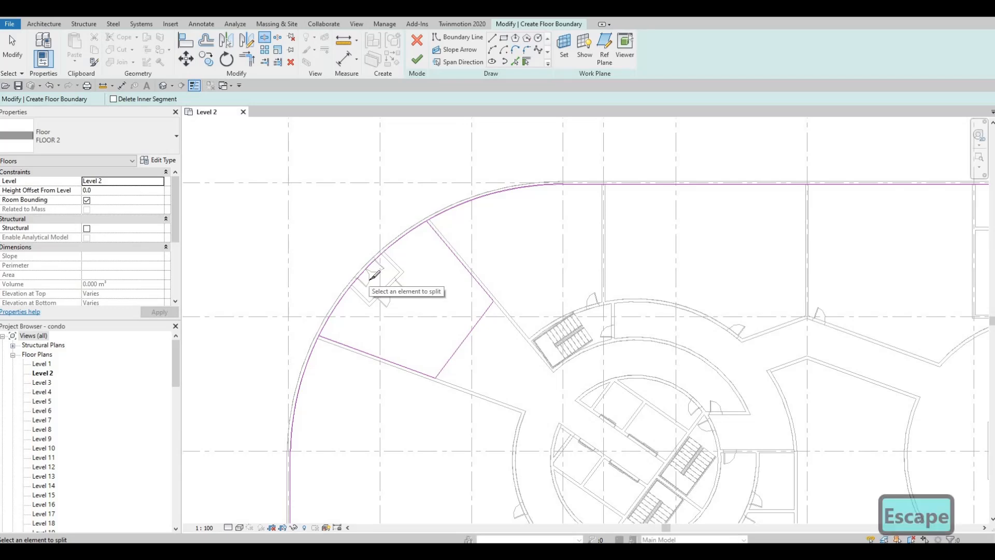
- Trim the split curved boundary lines to the two slanted lines, cutting the entrance area out of the floor outline
key("t")
key("r")
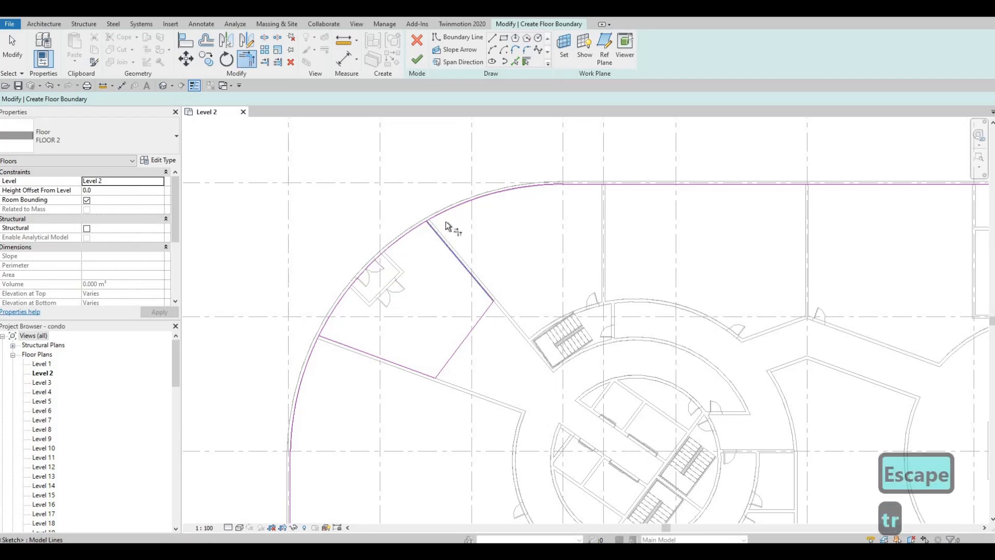
left_click(451, 208)
left_click(336, 342)
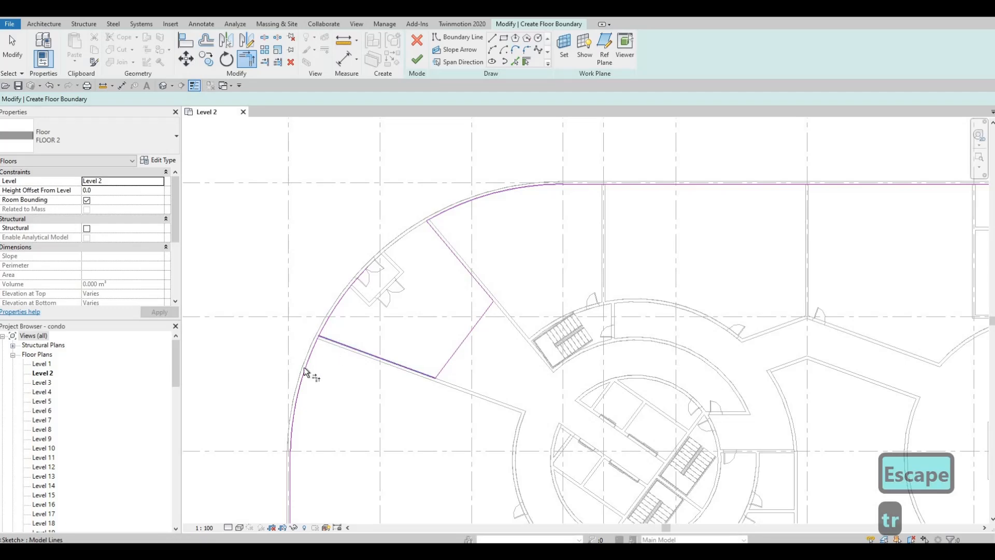
left_click(306, 366)
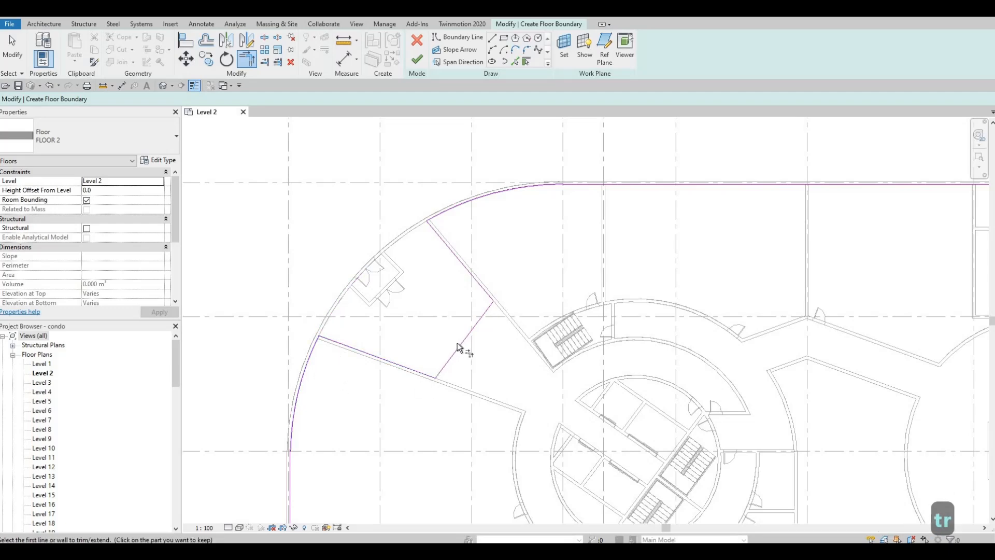
- Add a boundary arc offset 3000 inward from the right-hand curved wall of the large circular hall
scroll(473, 340, "down", 5)
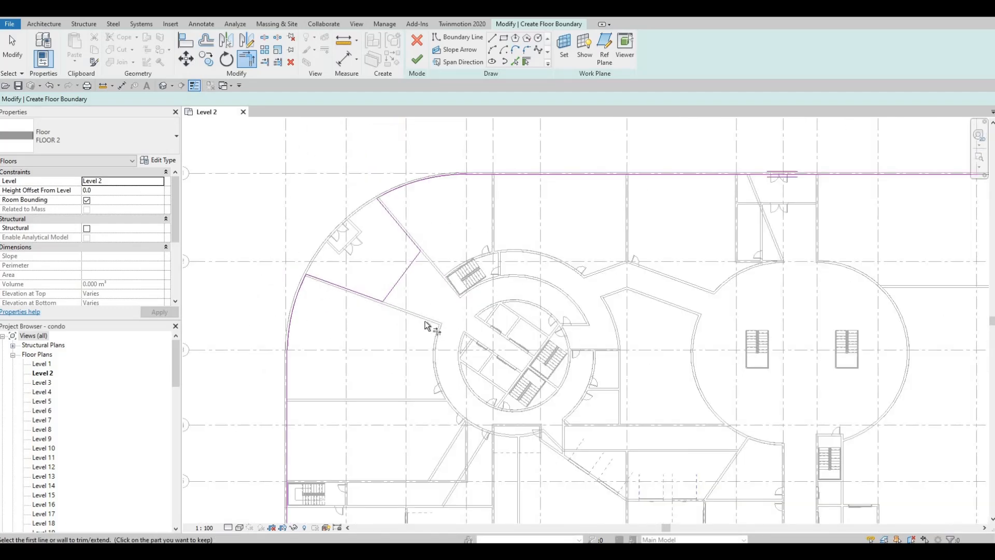
scroll(467, 285, "up", 2)
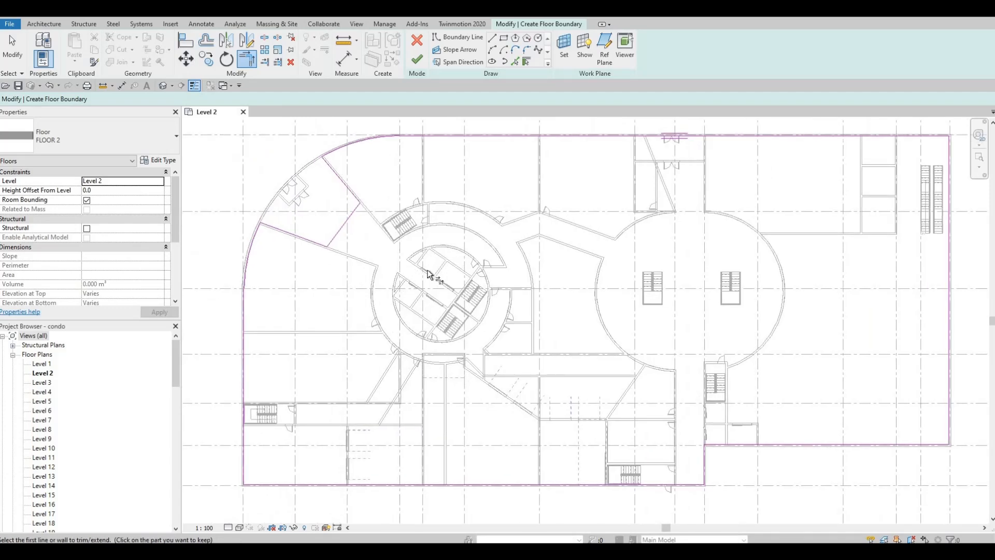
middle_click_drag(529, 298, 451, 300)
middle_click_drag(544, 313, 446, 313)
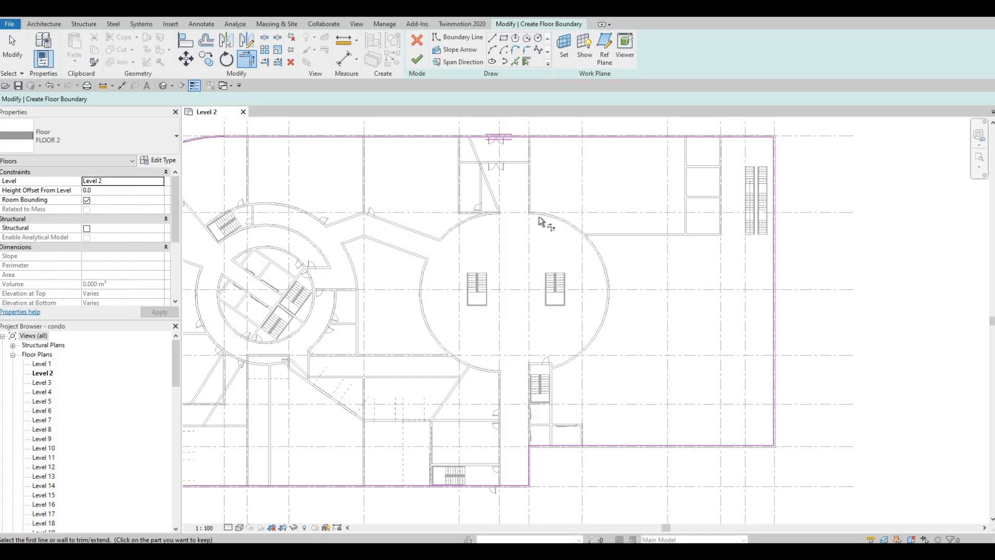
scroll(539, 218, "up", 2)
middle_click_drag(509, 254, 513, 247)
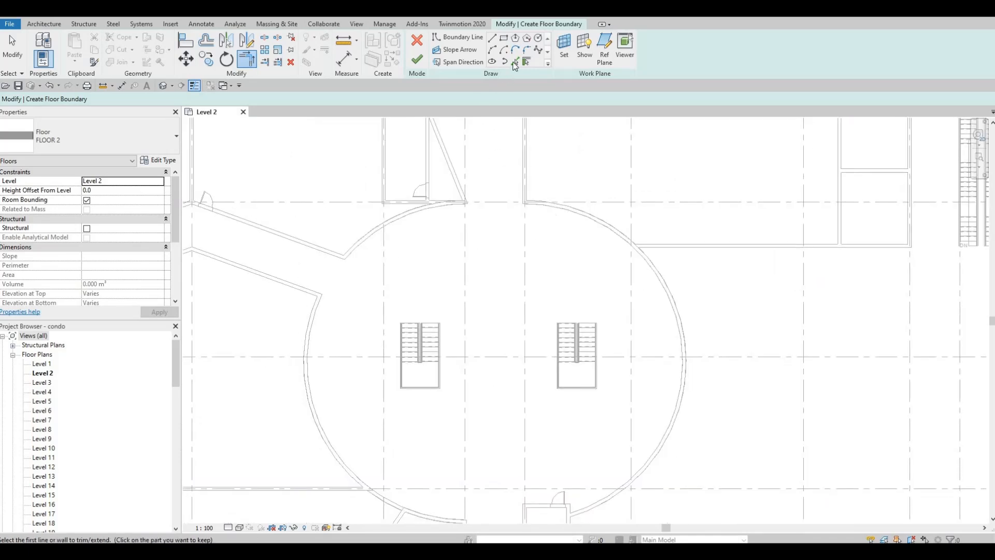
key("Escape")
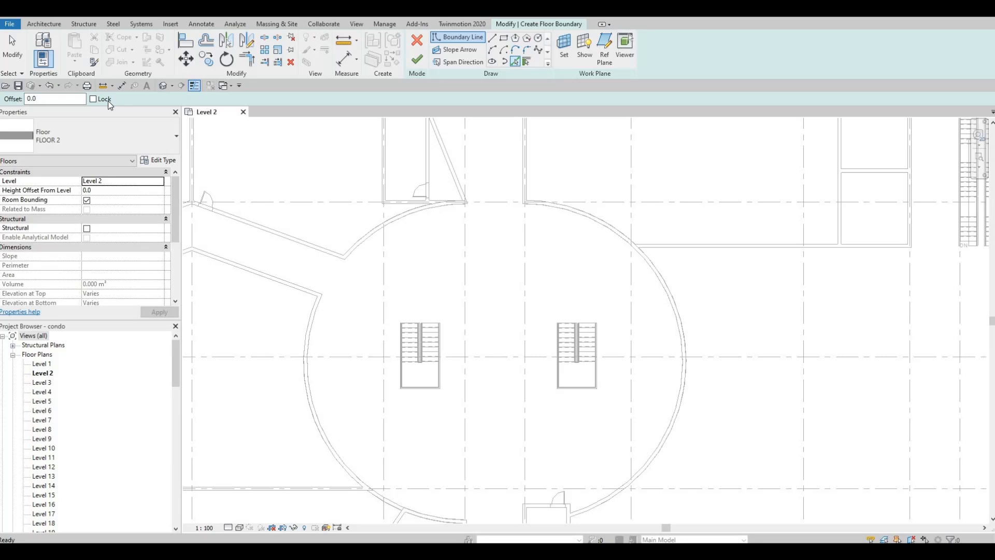
left_click(55, 98)
type("3000")
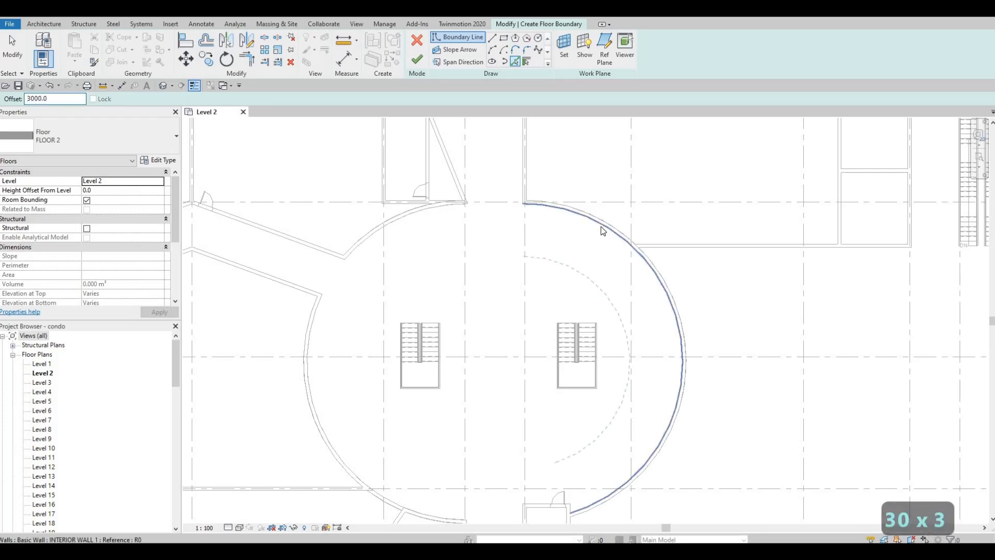
left_click(553, 228)
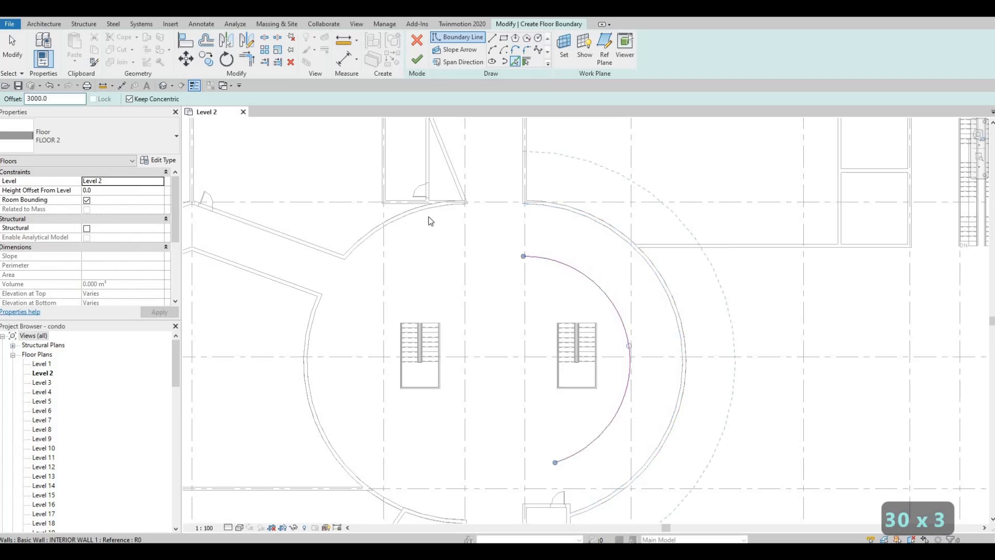
- Add boundary arcs offset 3000 inward from the hall's upper-left, left and lower curved walls
left_click(319, 389)
left_click(315, 398)
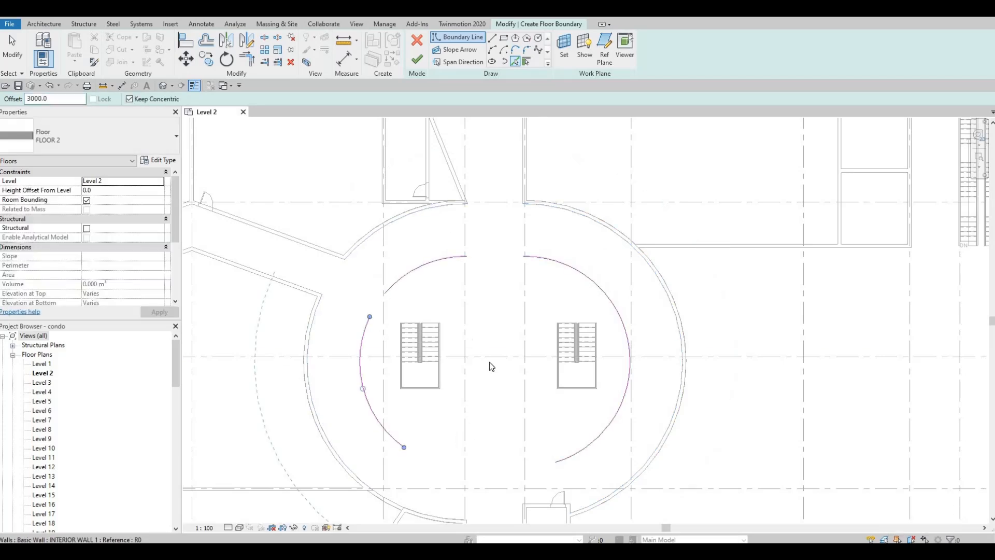
middle_click_drag(550, 443, 556, 349)
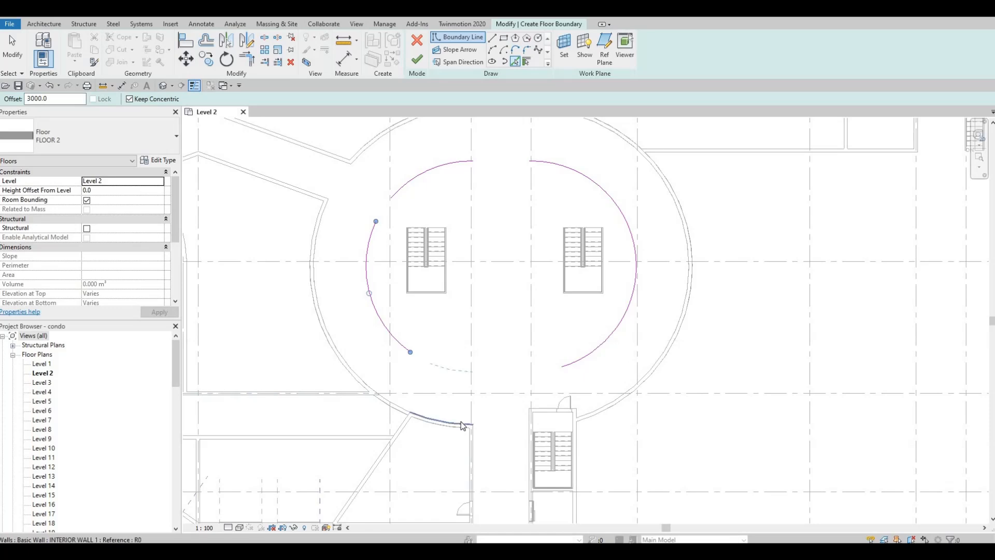
left_click(460, 422)
key("Escape")
key("Escape")
key("Escape")
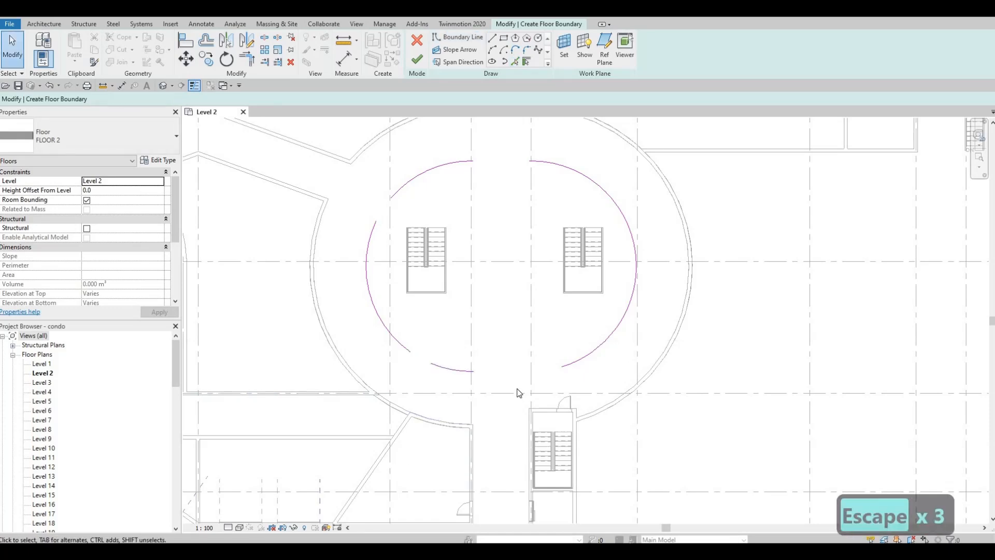
- Add boundary lines with zero offset along the lower landing edges of the two stairs inside the circular hall
middle_click_drag(518, 390, 516, 403)
scroll(509, 368, "up", 1)
scroll(446, 339, "down", 1)
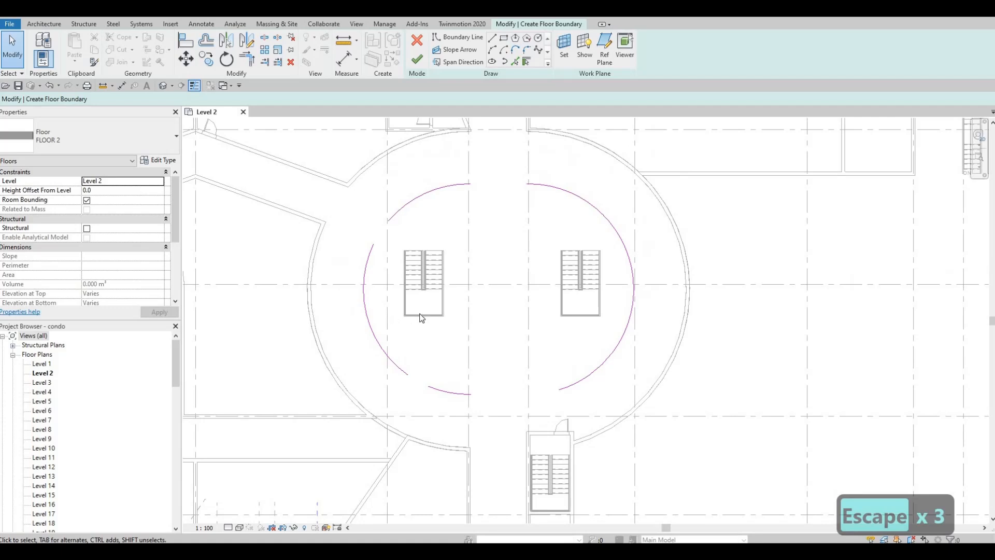
left_click(516, 62)
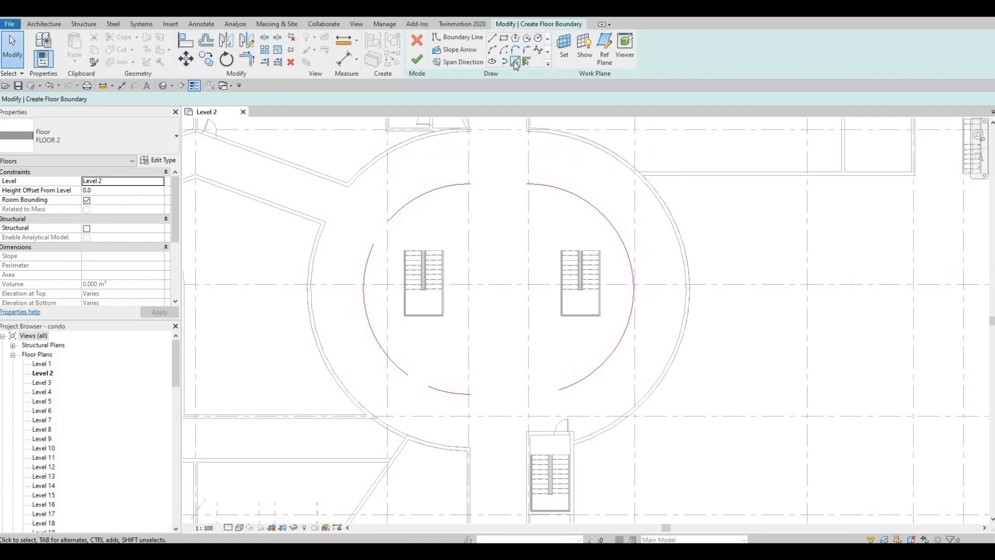
scroll(421, 326, "up", 5)
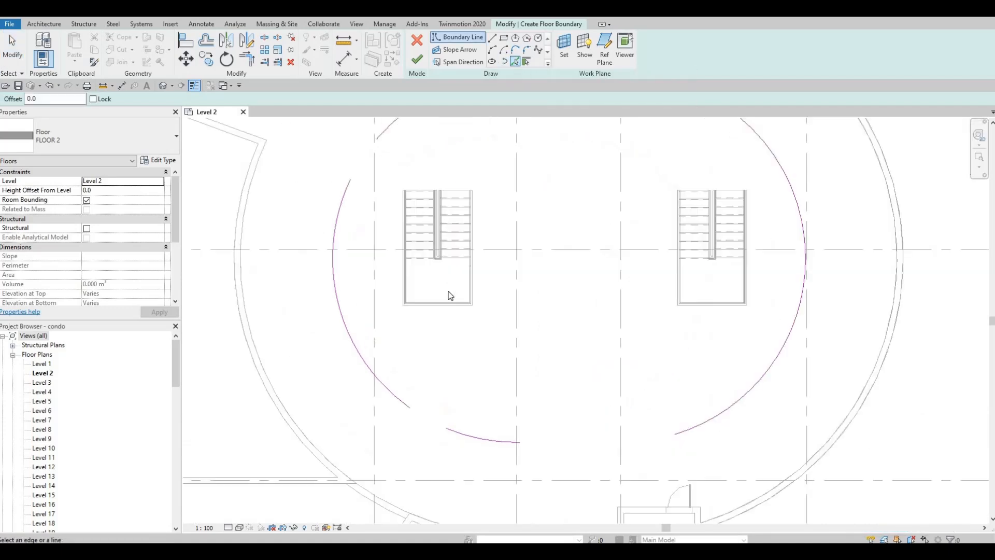
left_click(446, 292)
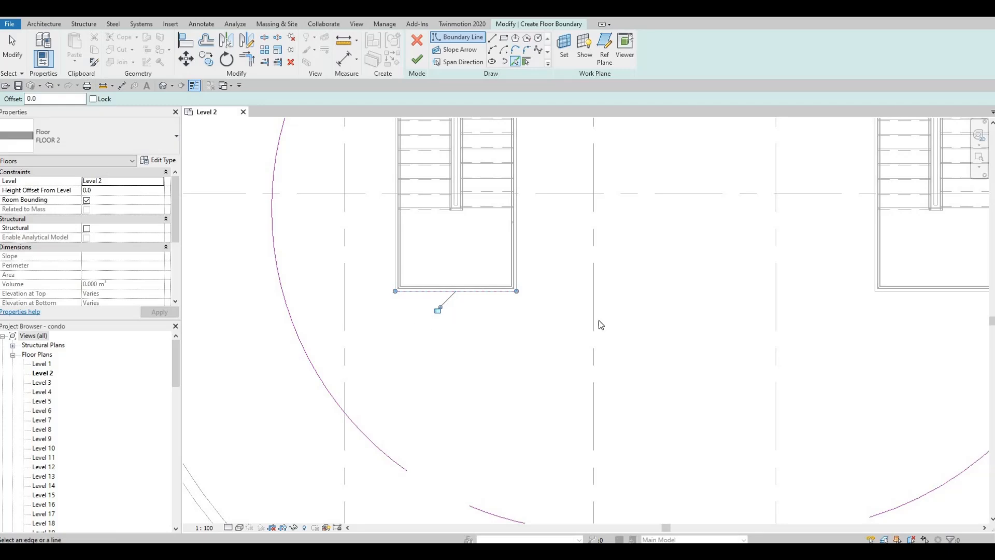
middle_click_drag(926, 305, 733, 288)
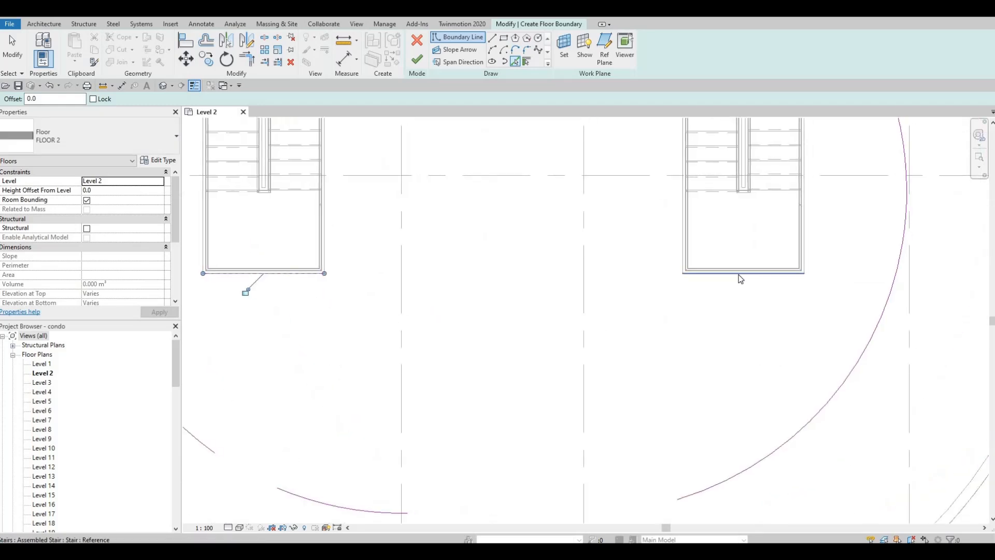
left_click(758, 280)
scroll(785, 342, "down", 2)
middle_click_drag(857, 189, 794, 275)
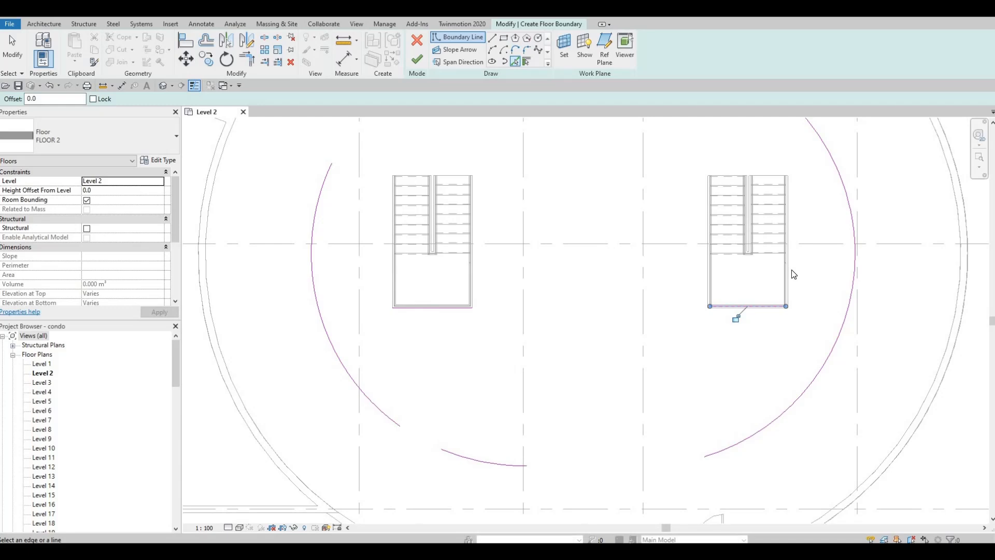
- Add boundary lines along the outer landing side edges of both stairs in the circular hall
left_click(791, 278)
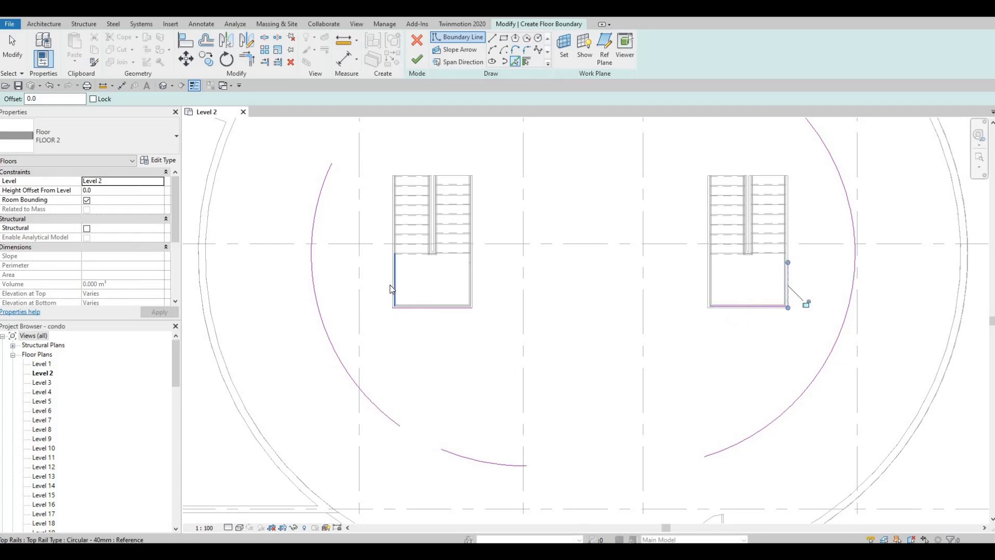
left_click(377, 291)
scroll(398, 280, "down", 2)
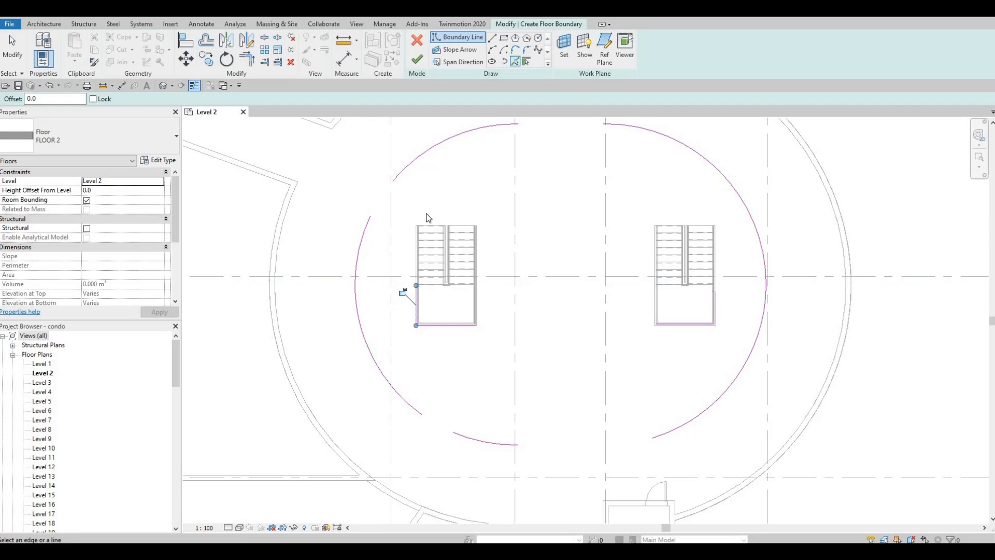
- Add boundary lines along the upper edges of the outer flights of both the left and right stairs
scroll(428, 228, "up", 4)
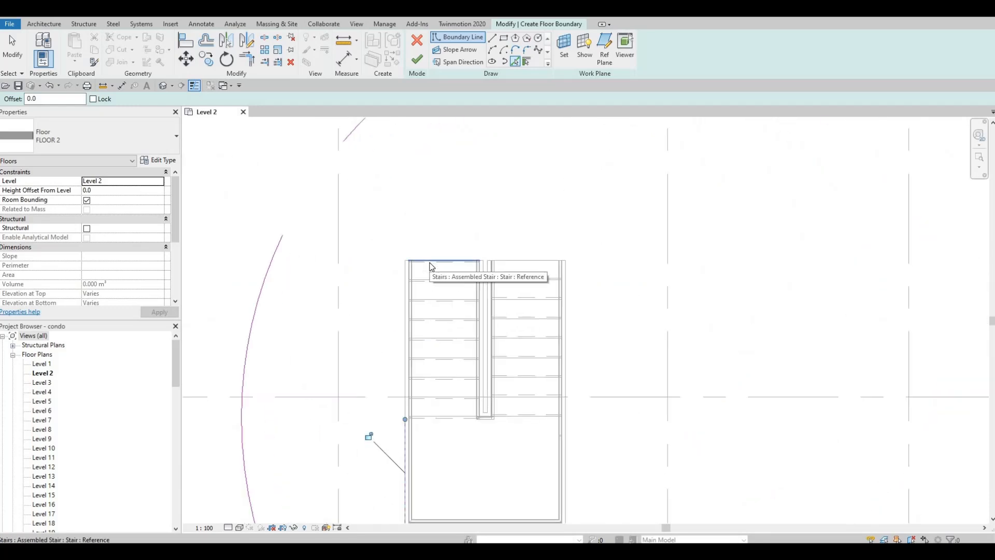
left_click(430, 260)
middle_click_drag(722, 328, 702, 264)
scroll(702, 263, "down", 2)
middle_click_drag(975, 232, 673, 228)
scroll(672, 228, "down", 1)
left_click(682, 213)
middle_click_drag(687, 342, 712, 319)
scroll(712, 319, "down", 2)
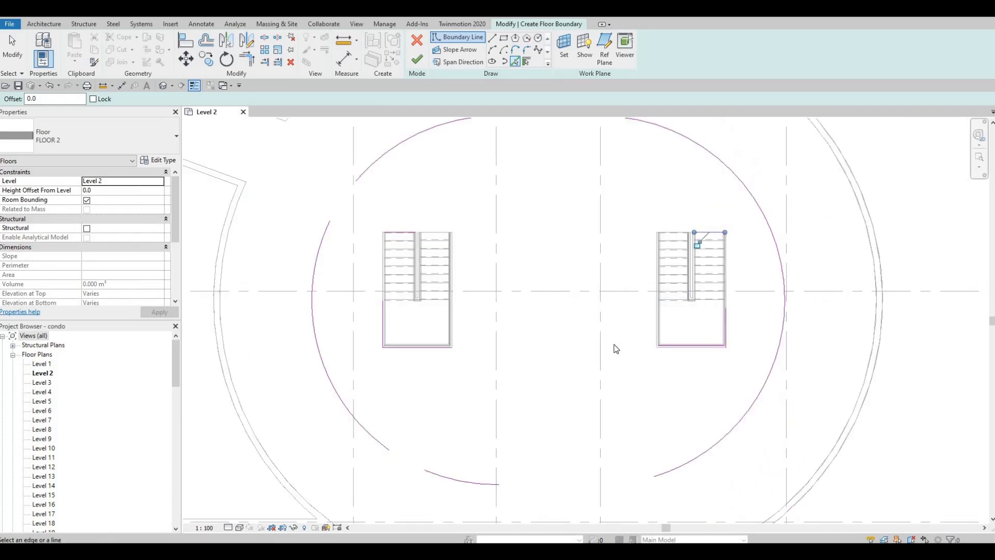
key("Escape")
key("Escape")
- Trim the left stair's lower, side and upper boundary lines into corners and join the upper line to the hall's left arc
key("t")
key("r")
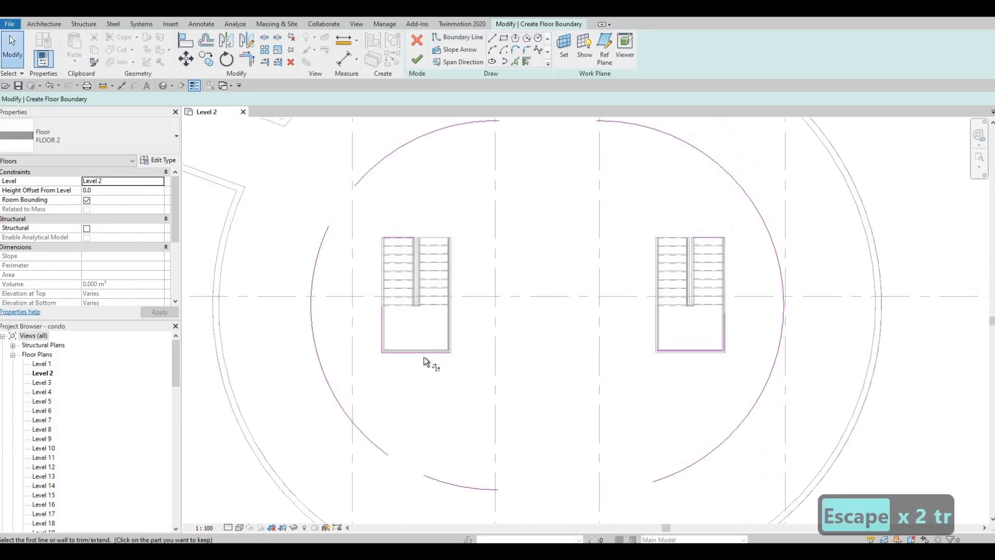
left_click(419, 352)
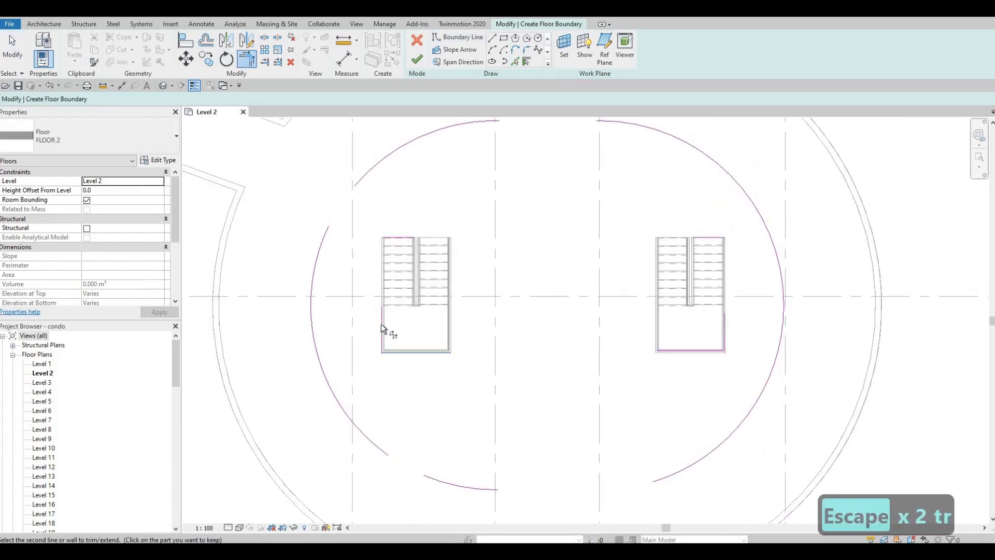
left_click(381, 324)
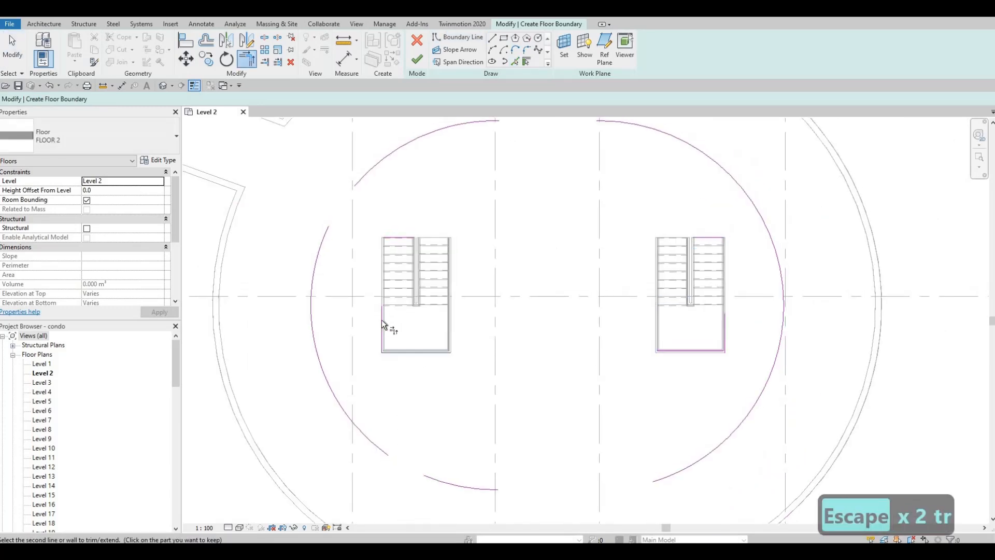
left_click(397, 238)
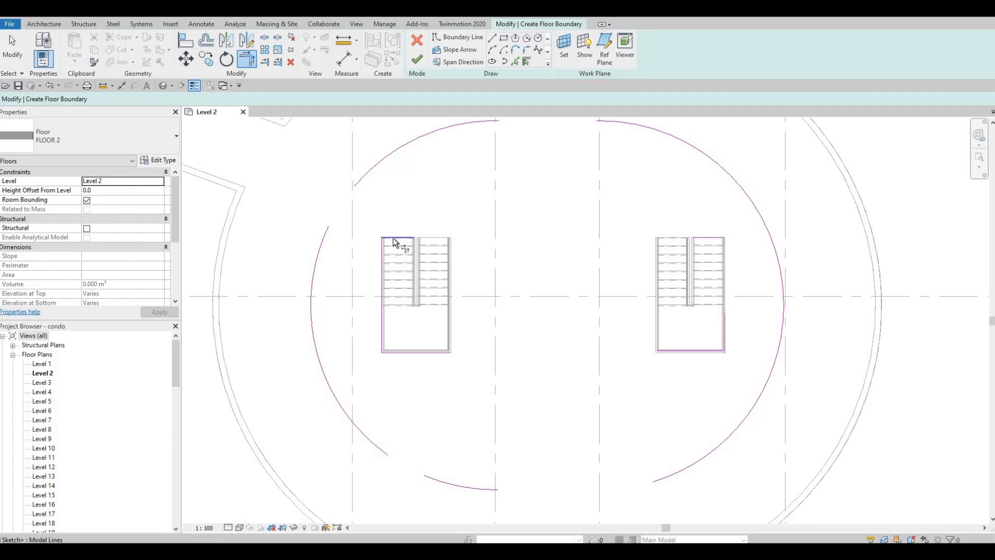
left_click(393, 238)
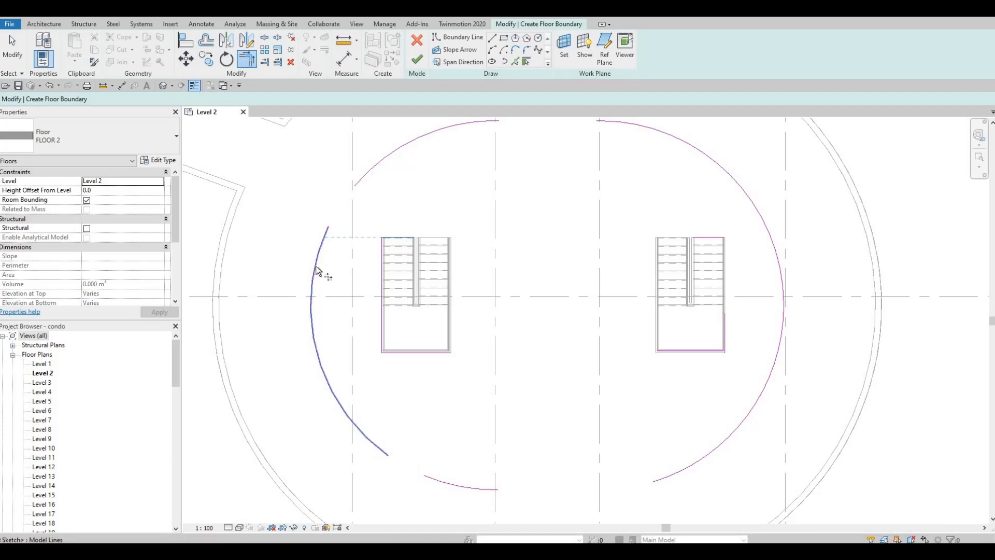
left_click(359, 260)
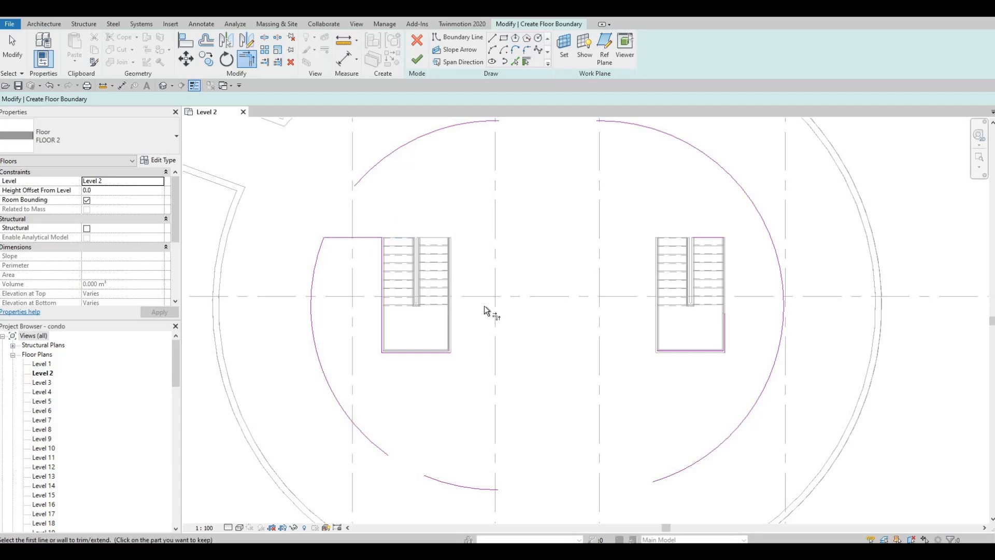
- Try to trim the hall's right arc to the right stair's upper boundary line, and undo the attempts
scroll(623, 303, "down", 3)
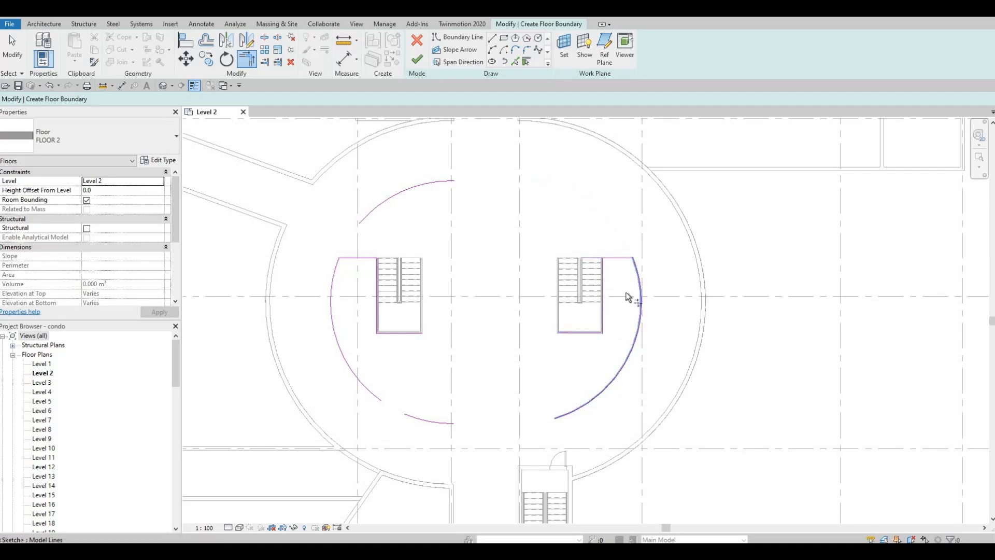
key("t")
key("r")
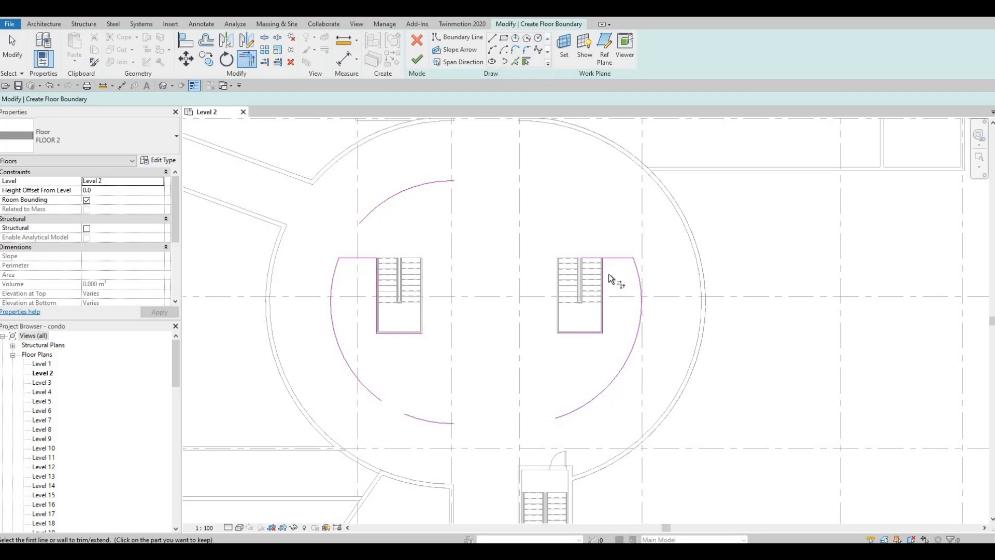
key("ctrl+z")
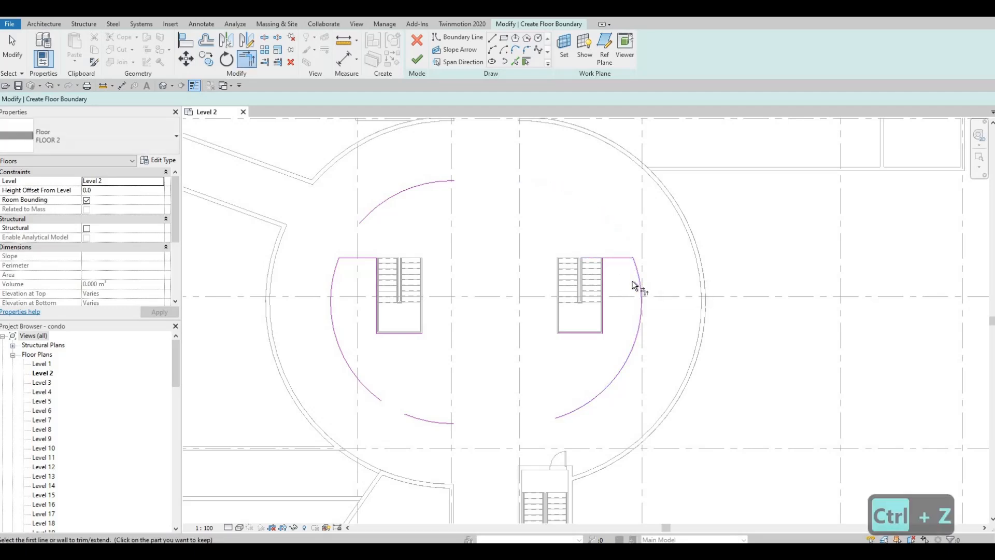
key("ctrl+z")
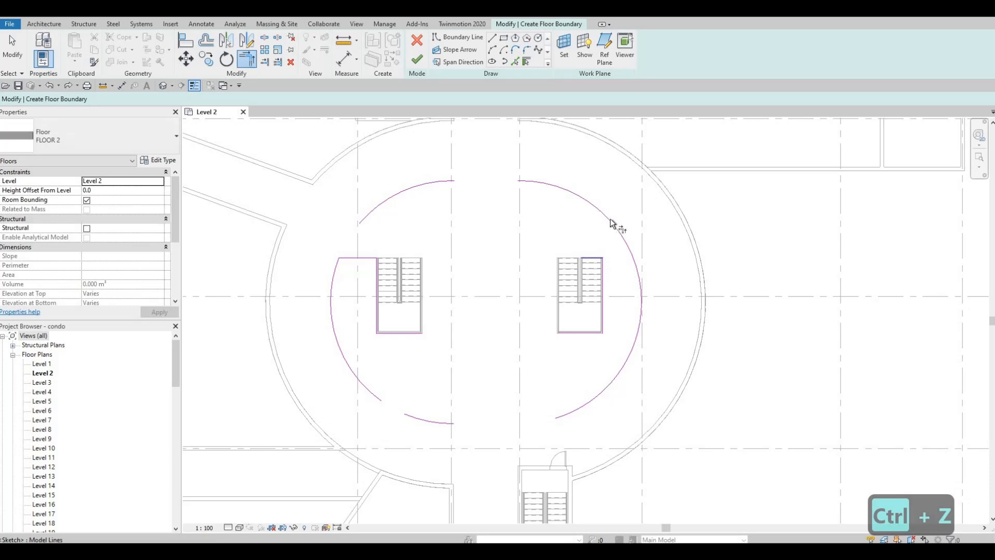
left_click(608, 223)
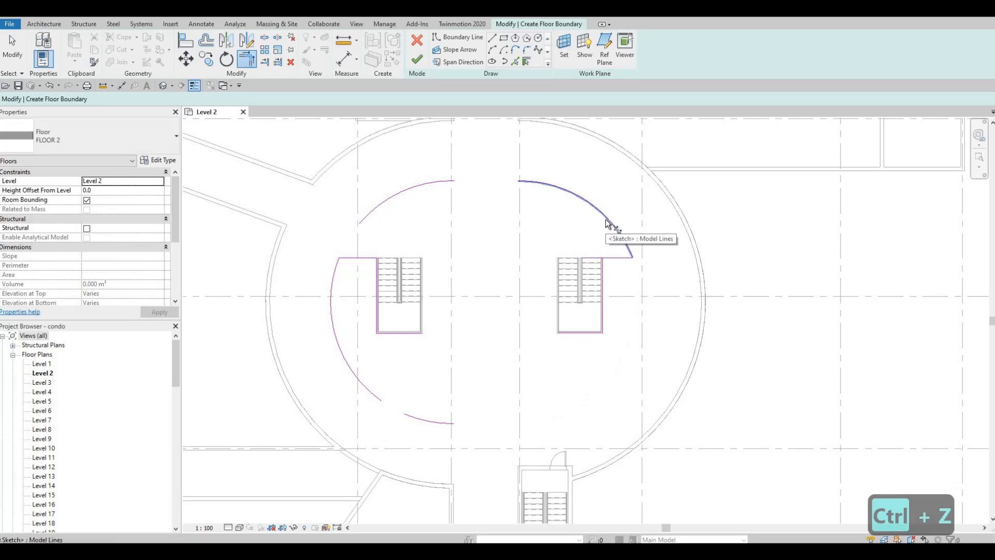
key("ctrl+z")
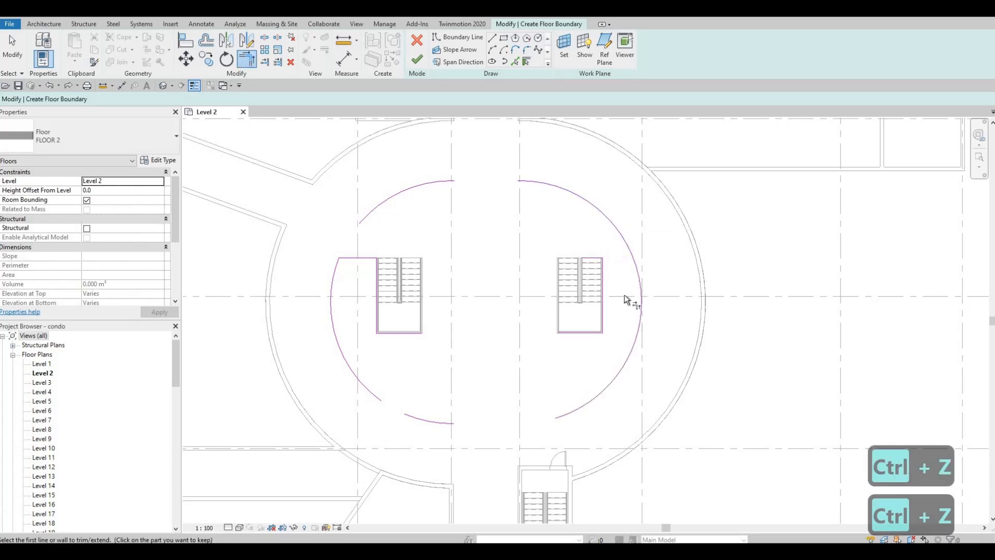
- Split the hall's right arc above the right stair and trim its lower part to the stair's extended upper boundary line
key("Escape")
key("Escape")
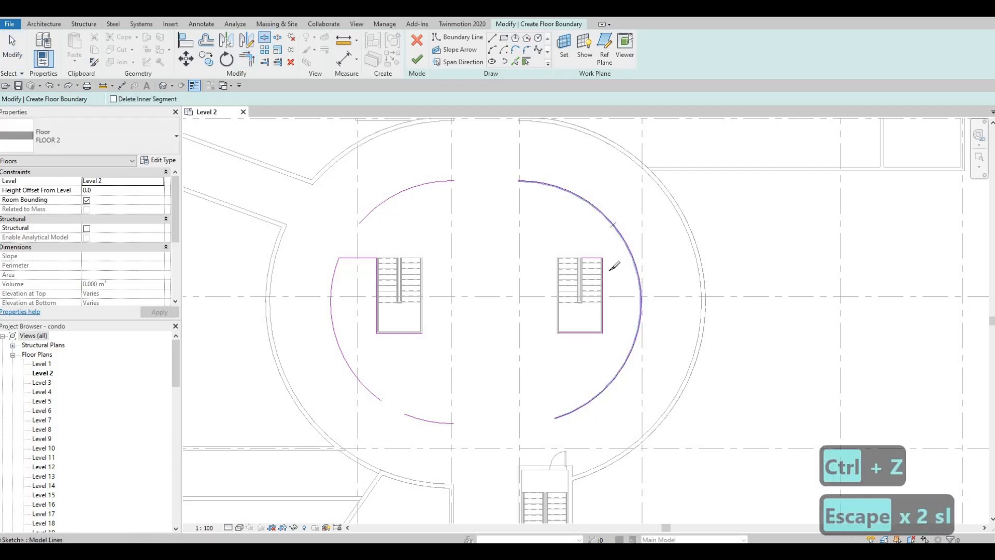
key("Escape")
key("Escape")
key("t")
key("r")
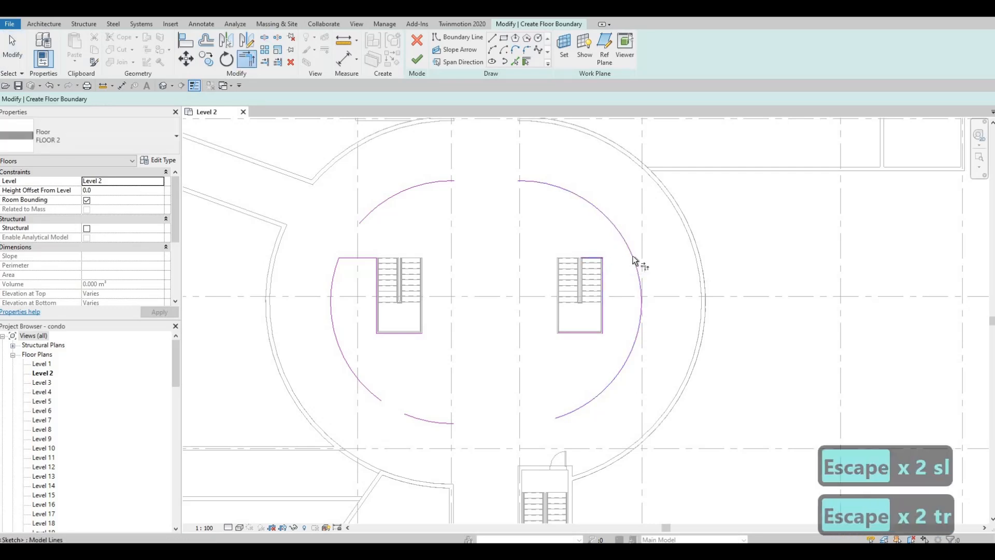
left_click(634, 269)
left_click(600, 258)
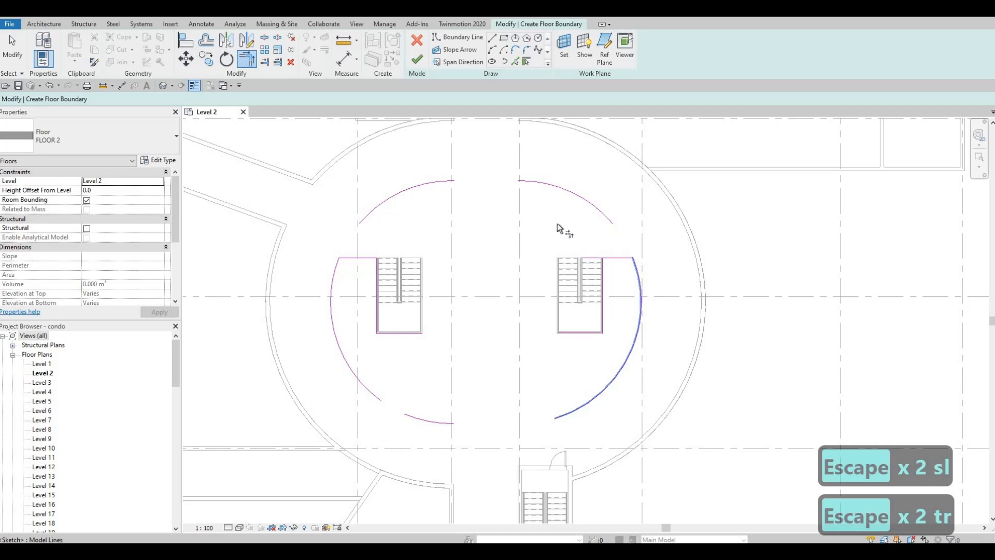
- Add boundary lines along the inner side edges of both stairs, facing the middle of the hall
middle_click_drag(560, 248, 566, 250)
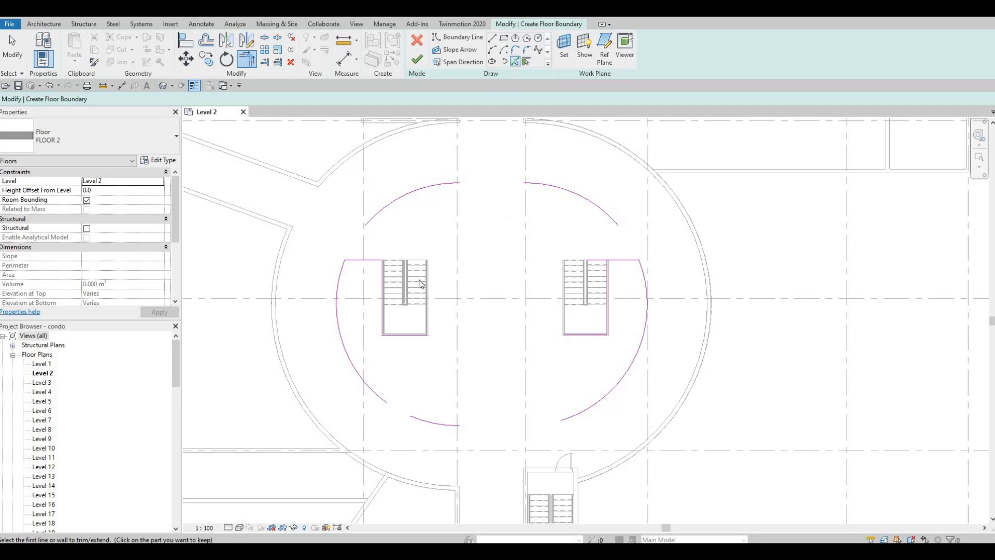
key("Escape")
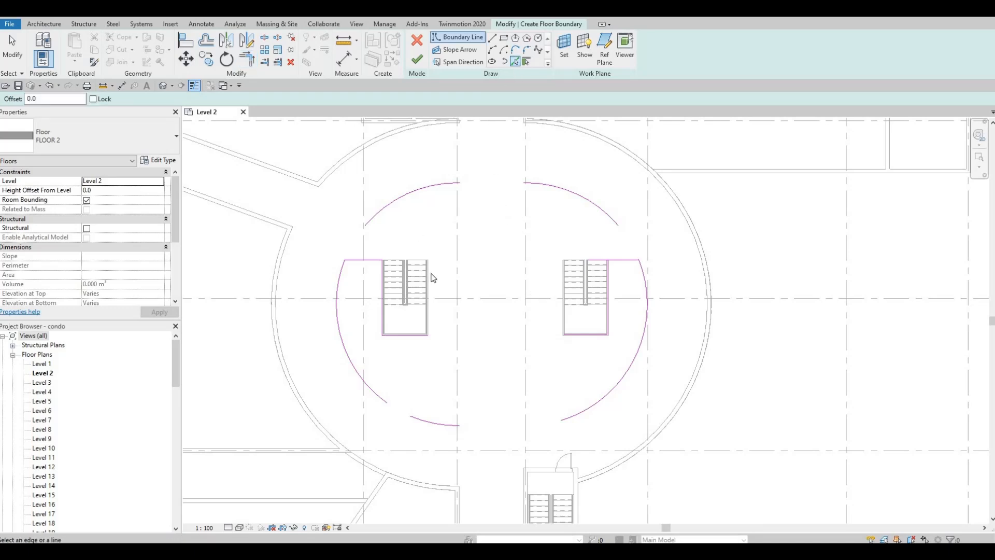
left_click(560, 271)
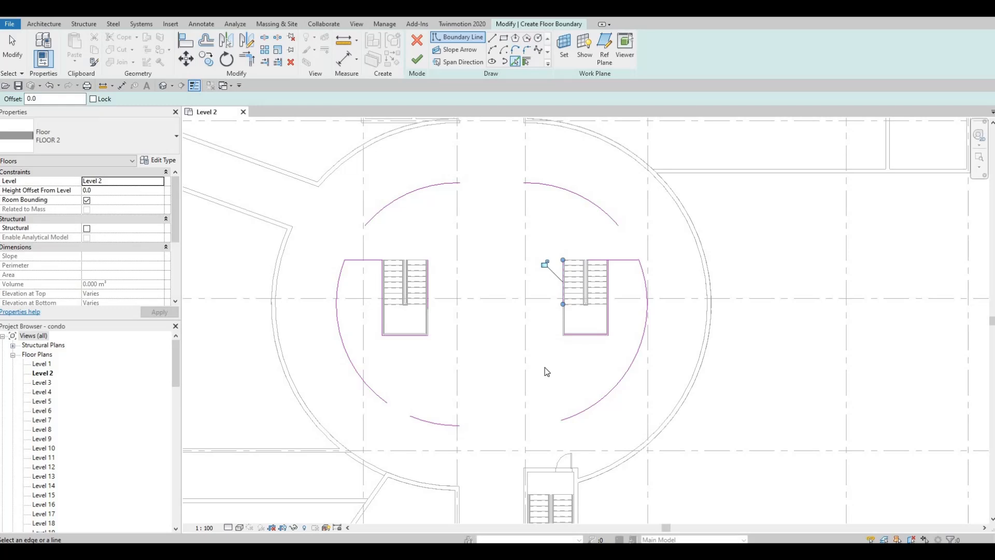
key("Escape")
key("Escape")
- Trim the inner side boundary lines of both stairs to their lower landing lines to form closed corners
key("t")
key("r")
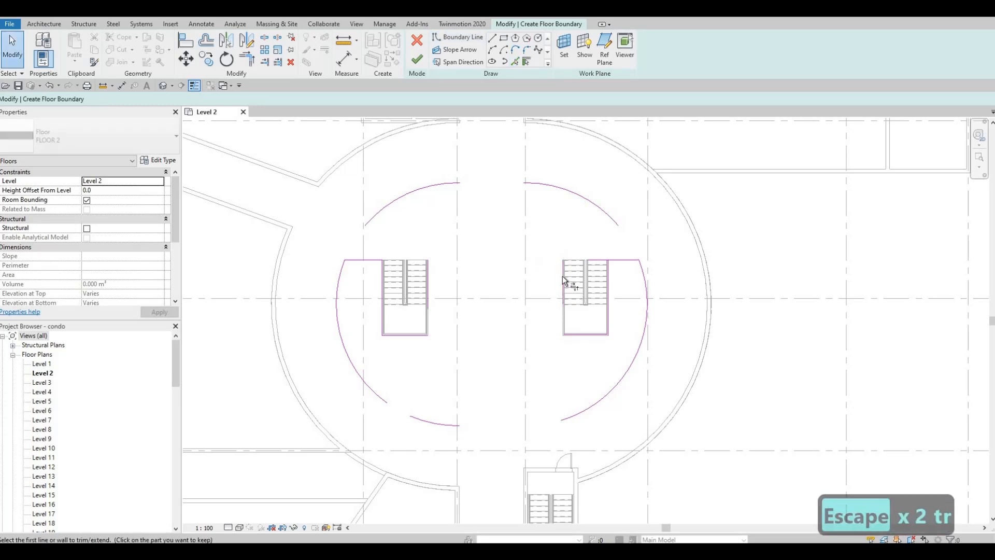
left_click(427, 290)
left_click(414, 334)
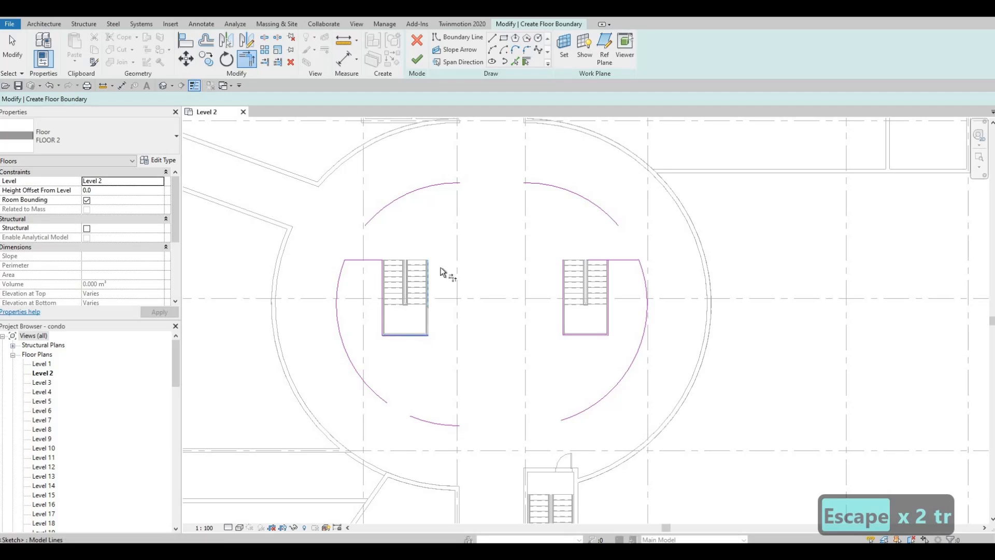
- Draw slanted boundary lines from the upper inner corner of each stair outward to the nearest upper arc
middle_click_drag(435, 262, 434, 299)
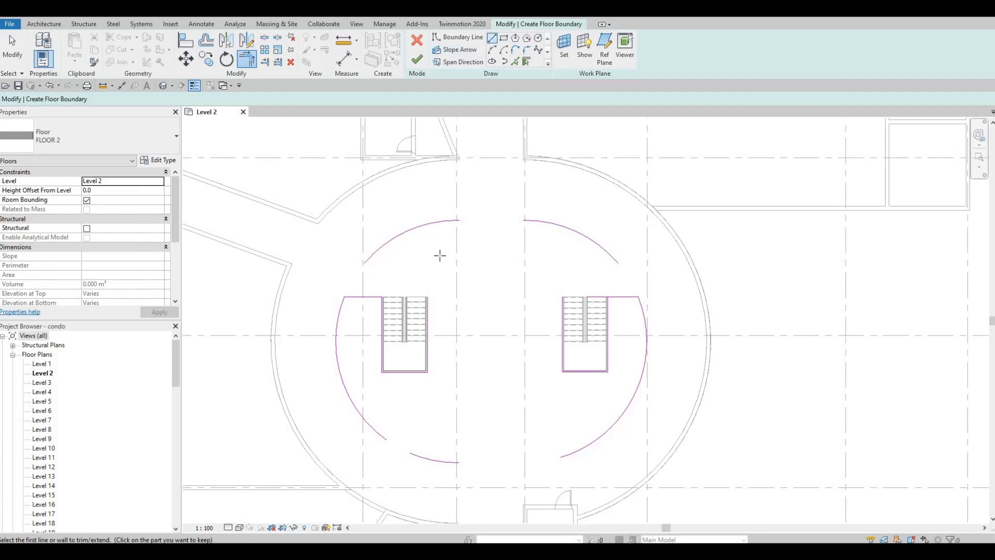
key("l")
key("i")
left_click(427, 297)
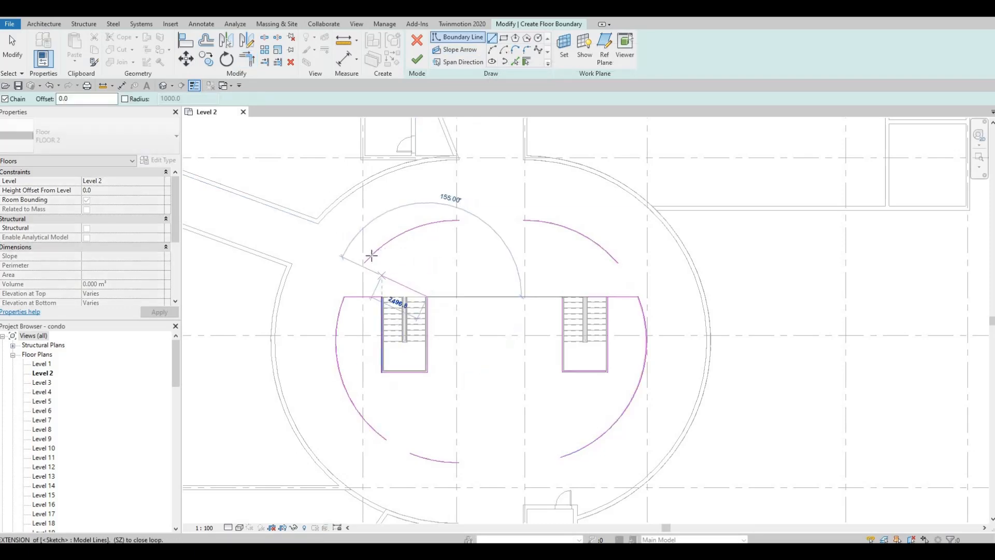
left_click(365, 260)
key("Escape")
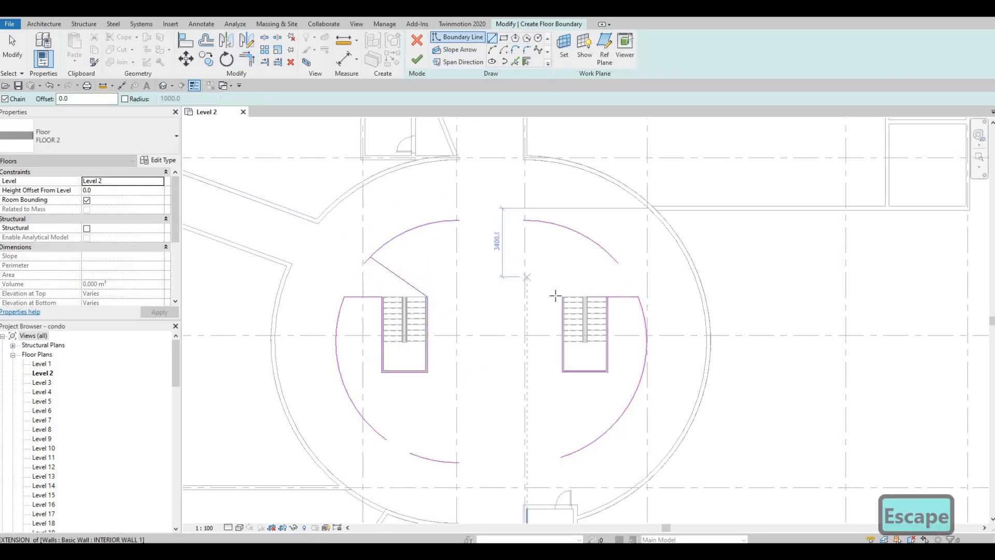
left_click(563, 296)
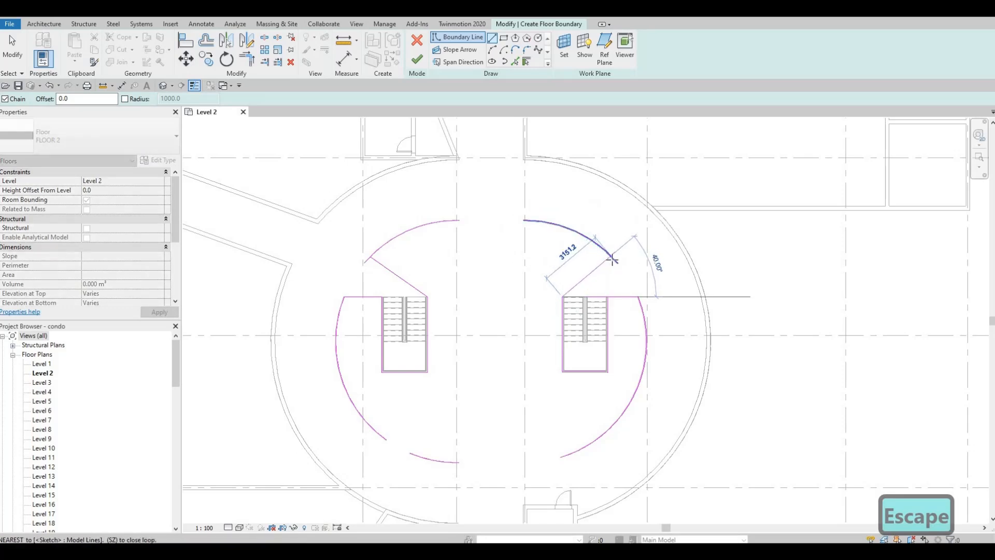
left_click(600, 274)
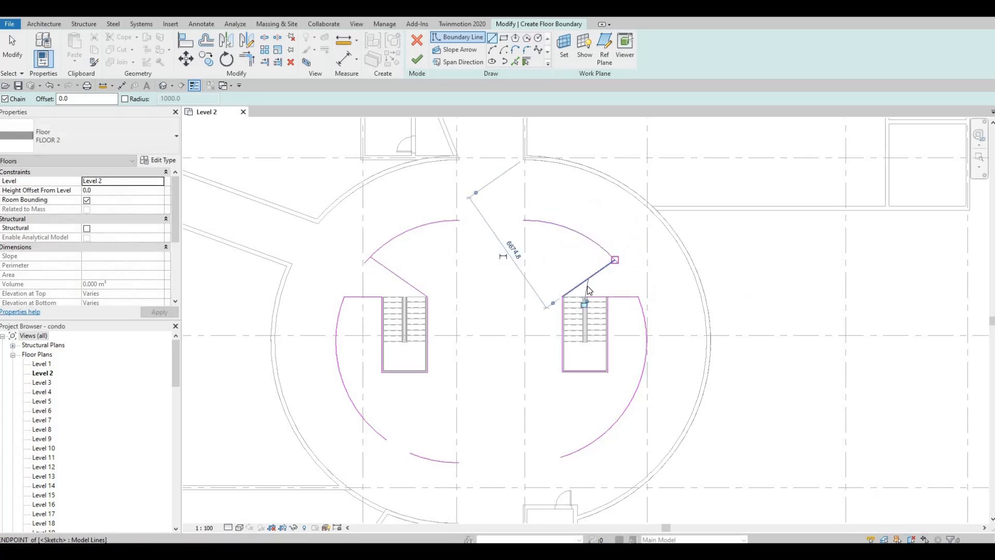
key("Escape")
key("Escape")
key("Escape")
- Trim the upper-left and upper-right arcs to the slanted boundary lines, removing the overhanging arc ends
key("t")
key("r")
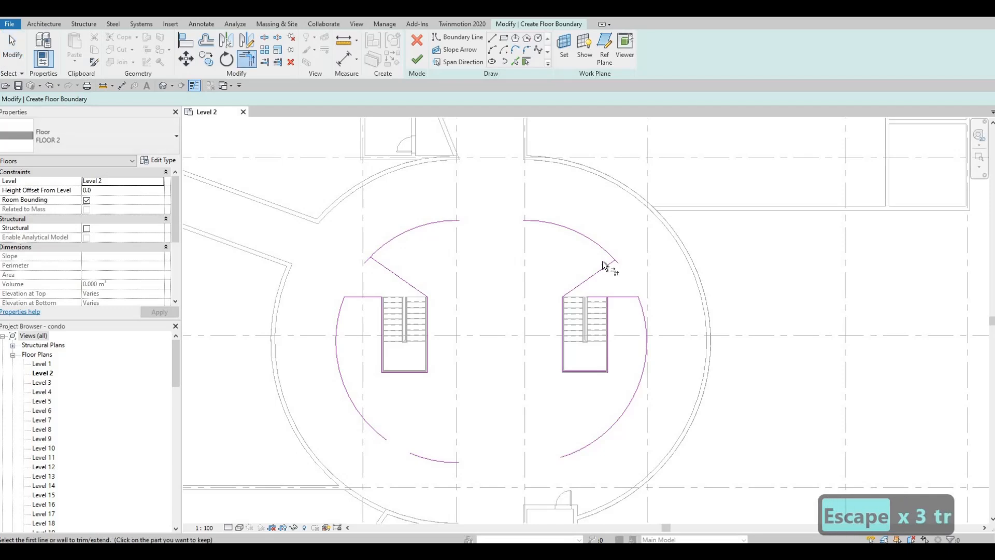
left_click(602, 249)
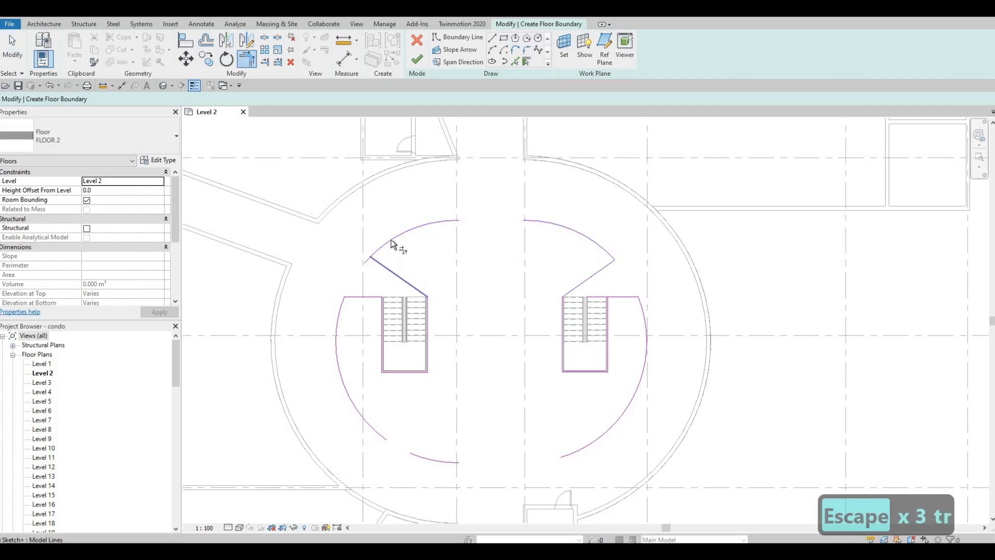
left_click(391, 239)
key("Escape")
key("Escape")
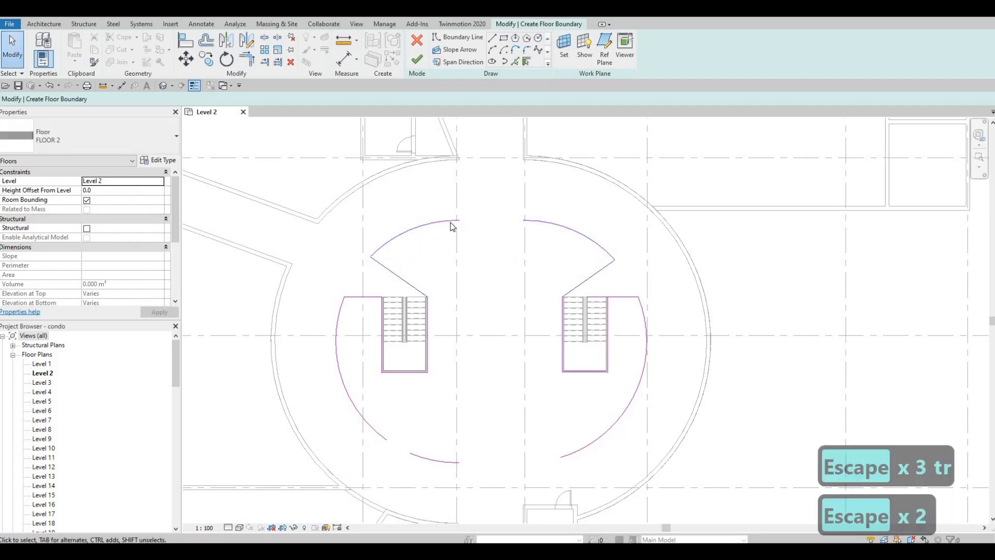
- Draw a straight boundary line joining the inner ends of the two upper arcs across the hall's middle bay
left_click(450, 223)
key("Escape")
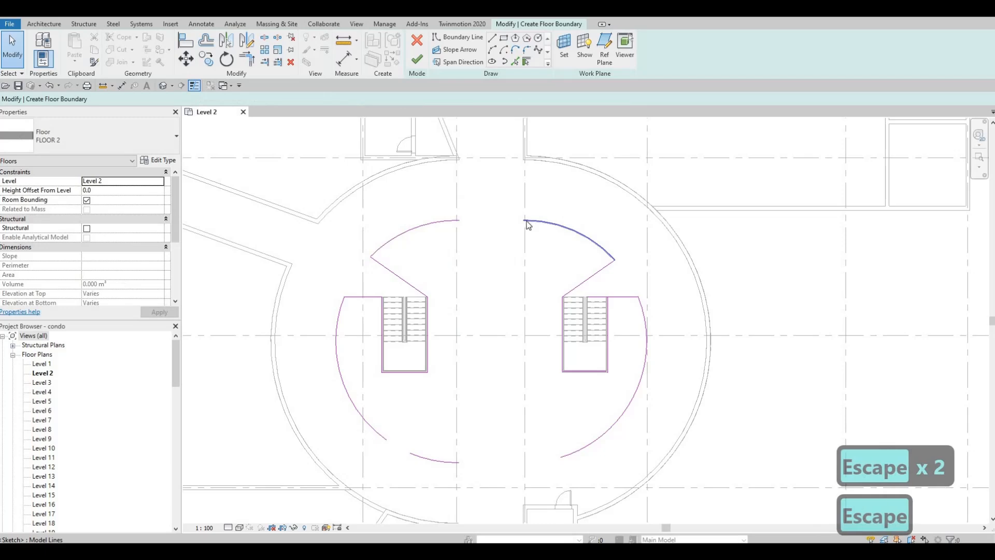
left_click(527, 223)
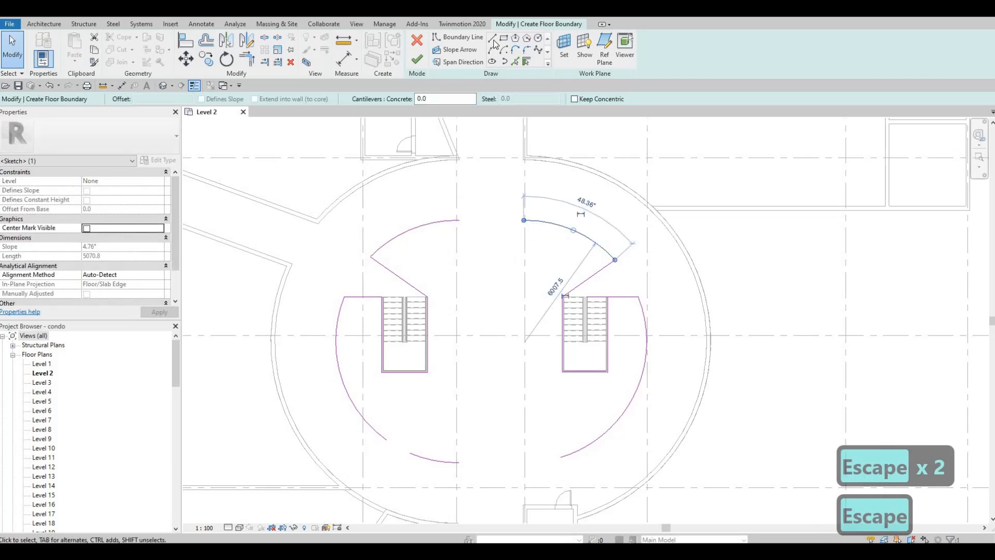
left_click(458, 220)
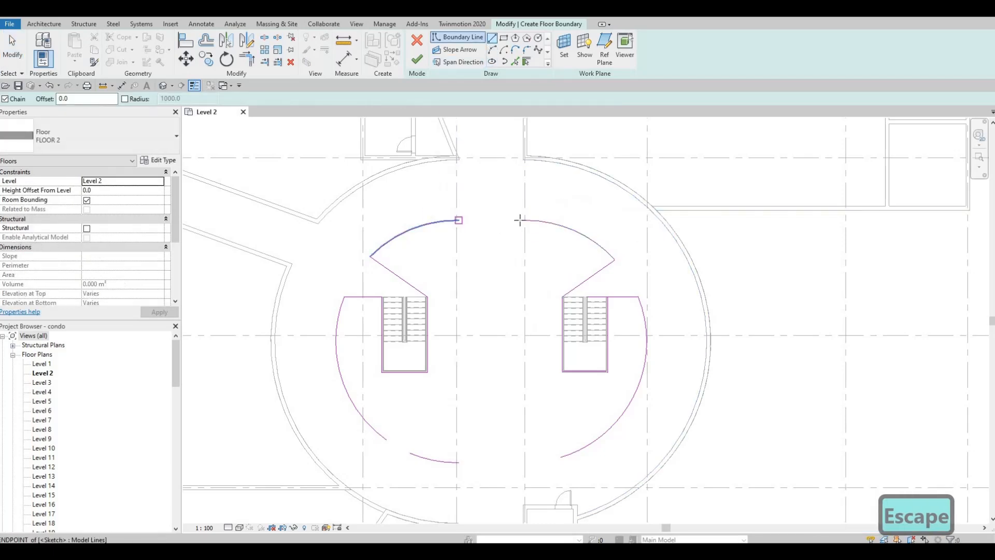
left_click(523, 220)
key("Escape")
middle_click_drag(530, 325, 529, 224)
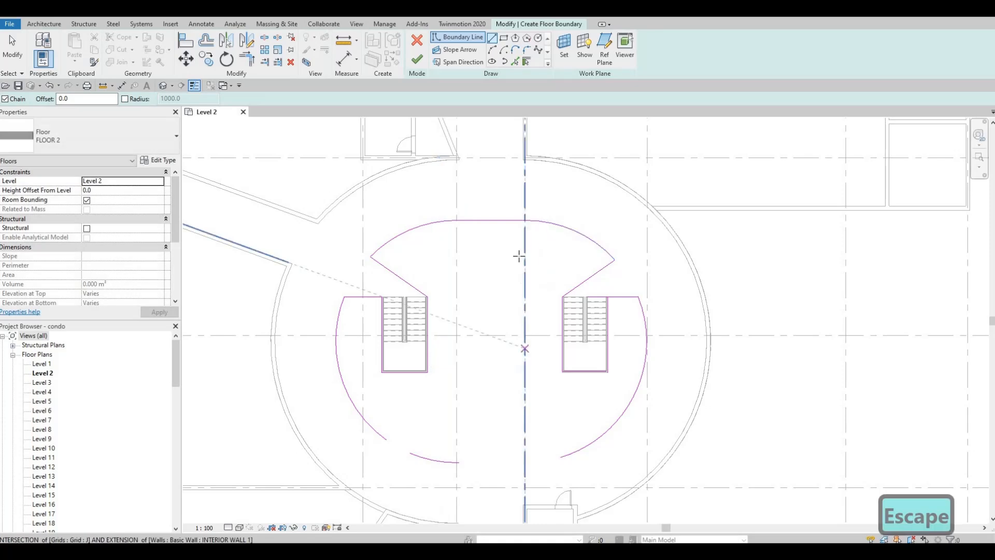
key("Escape")
key("Escape")
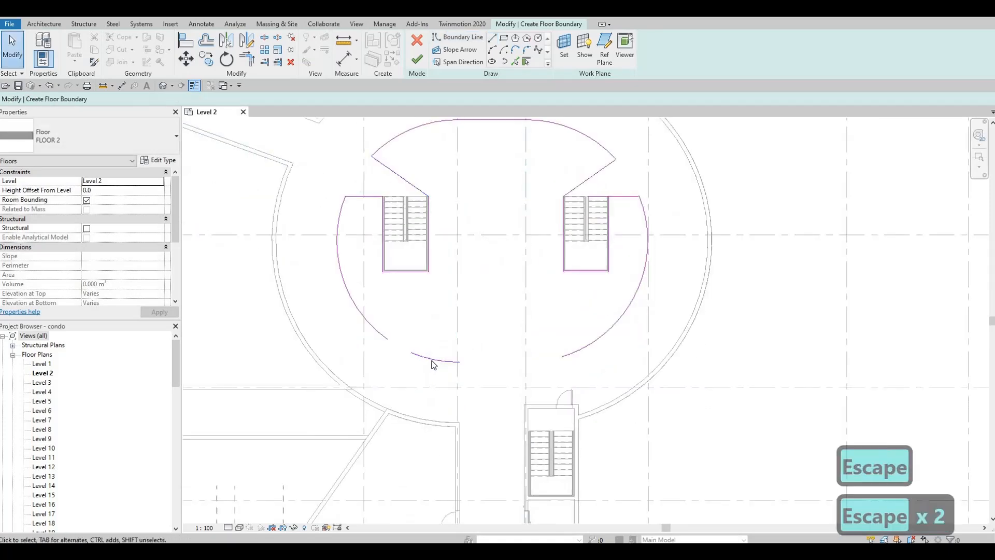
- Delete the short leftover lower arc and extend the two lower arcs to the central gridlines
left_click(422, 357)
key("Delete")
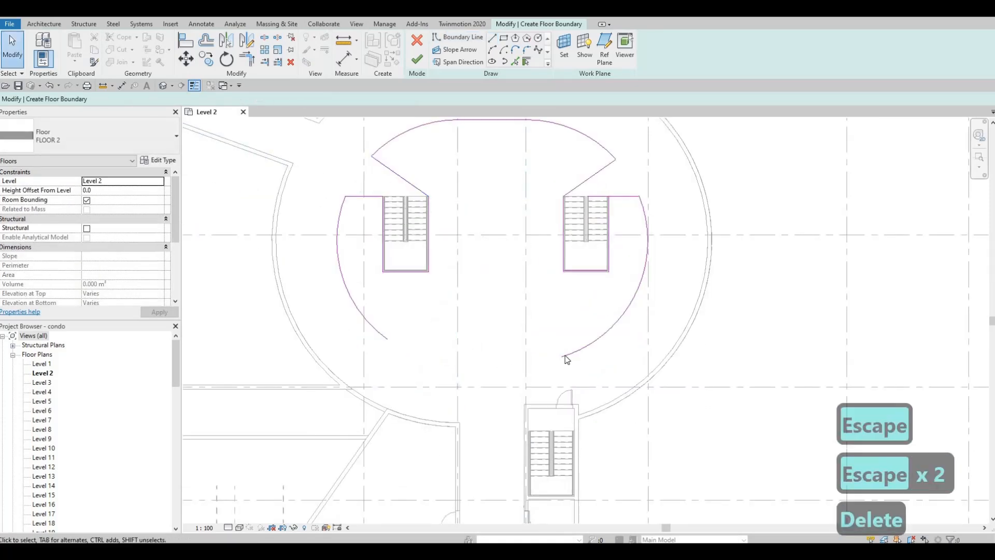
left_click(561, 356)
left_click_drag(562, 357, 527, 362)
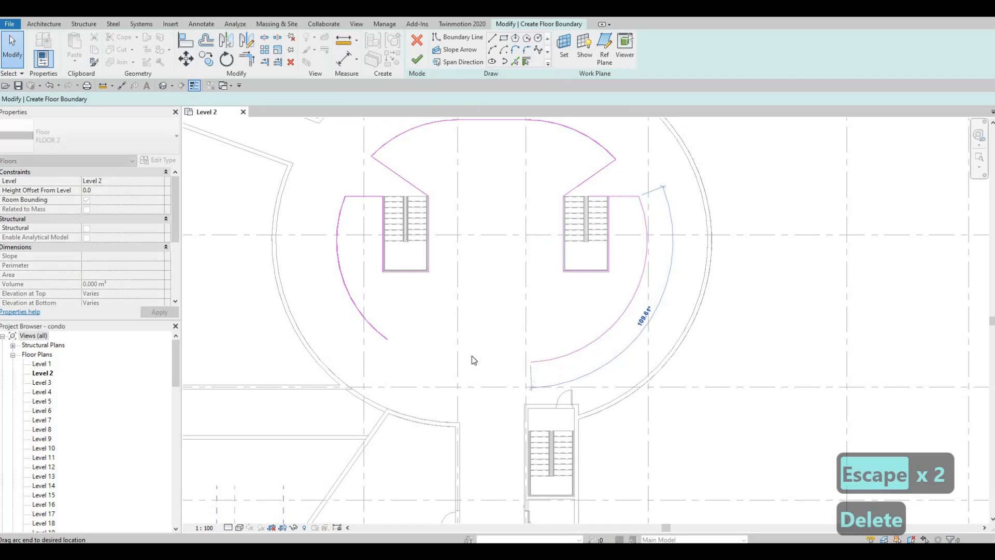
left_click(371, 330)
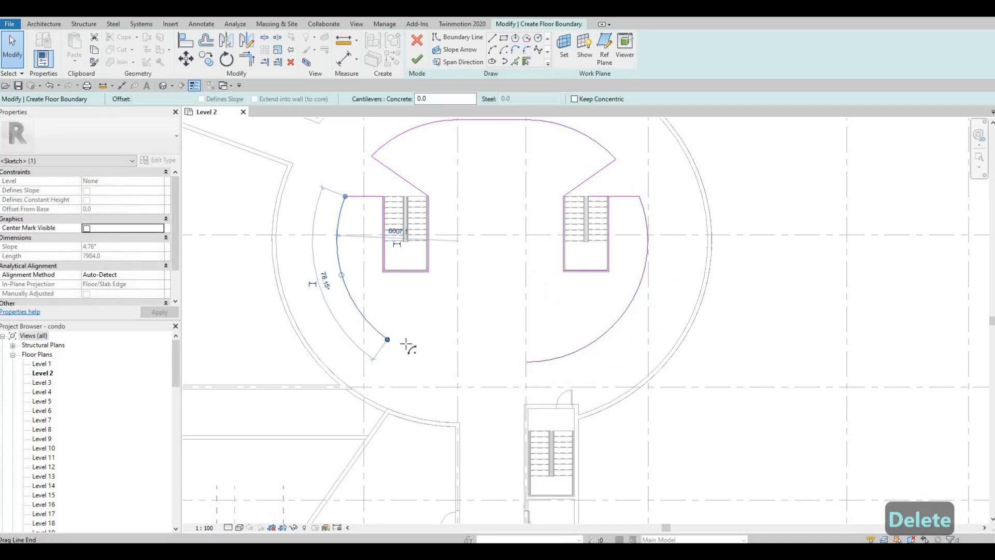
left_click_drag(446, 352, 457, 361)
key("Escape")
key("Escape")
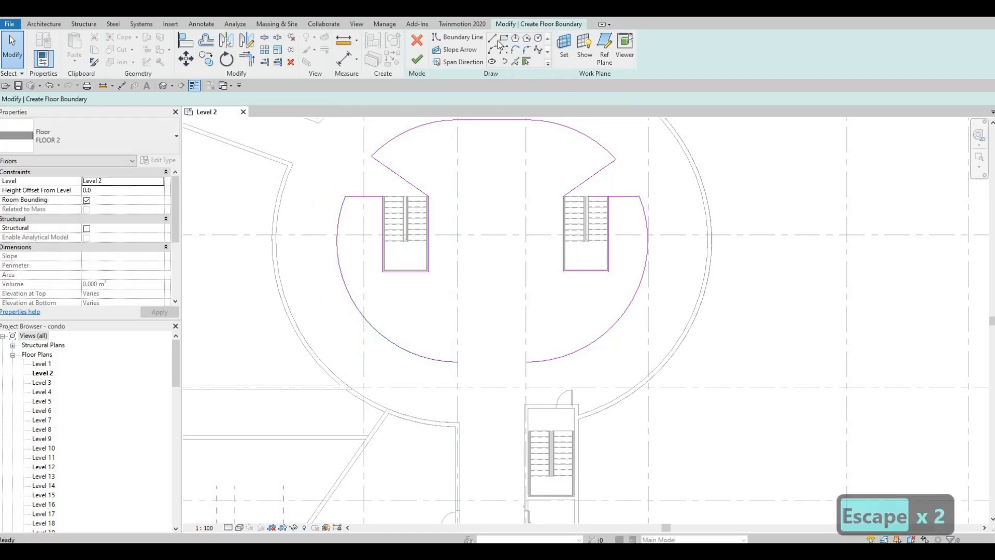
- Draw a straight boundary line joining the ends of the two lower arcs between the central gridlines
left_click(458, 362)
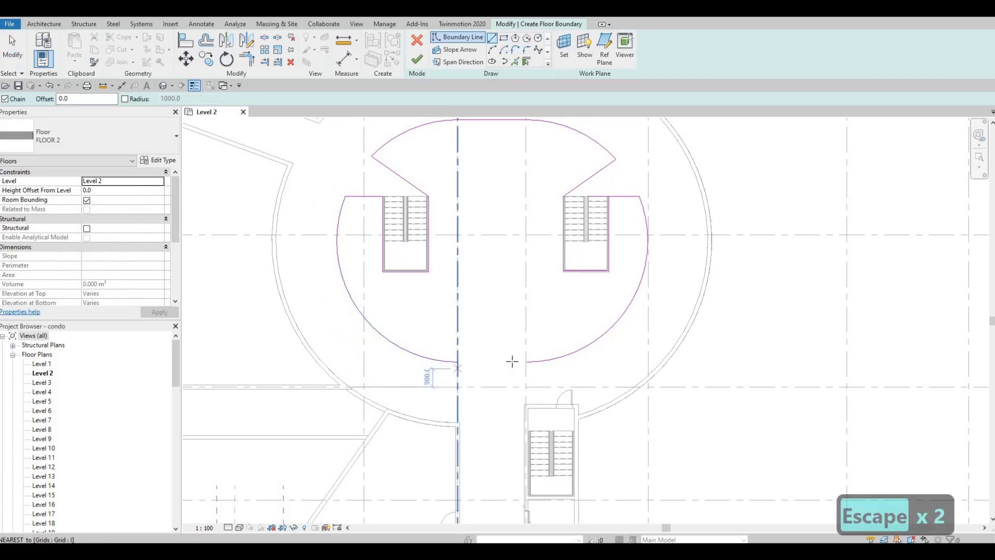
left_click(526, 362)
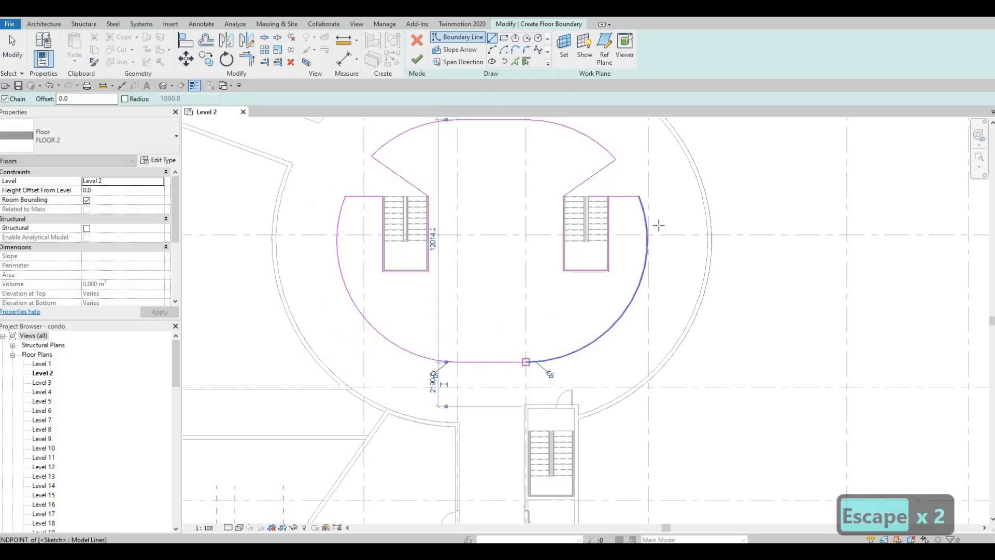
key("Escape")
- Try to finish the floor sketch and show the intersecting boundary lines at the right stair
scroll(614, 290, "down", 3)
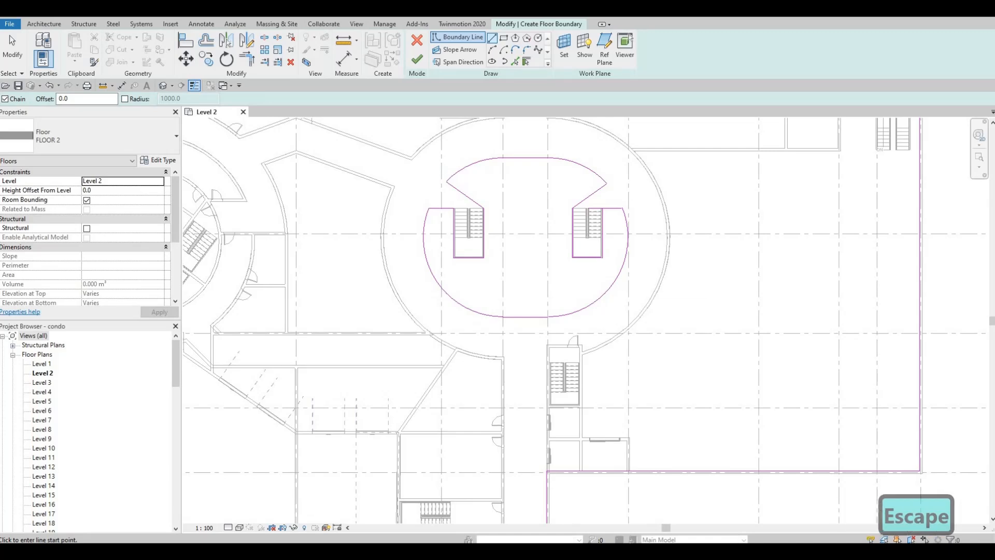
left_click(421, 62)
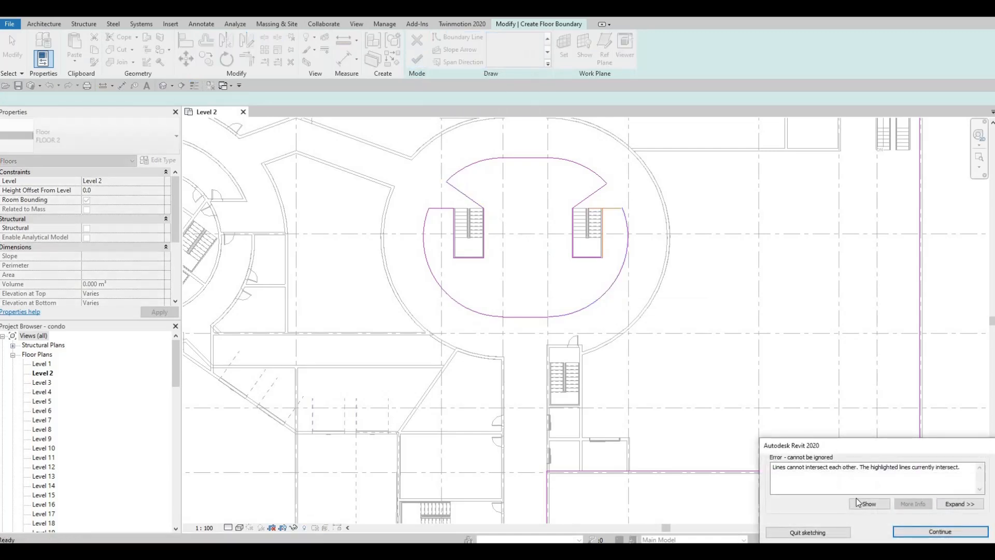
left_click(858, 502)
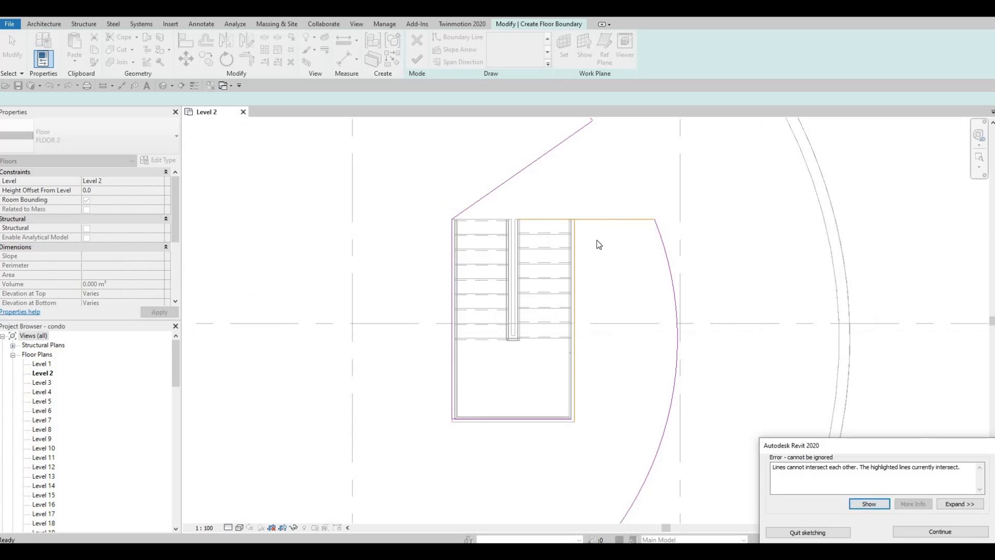
- Trim the short upper boundary line at the right stair to the stair's outer side line, forming a clean corner
key("Escape")
key("Escape")
key("t")
key("r")
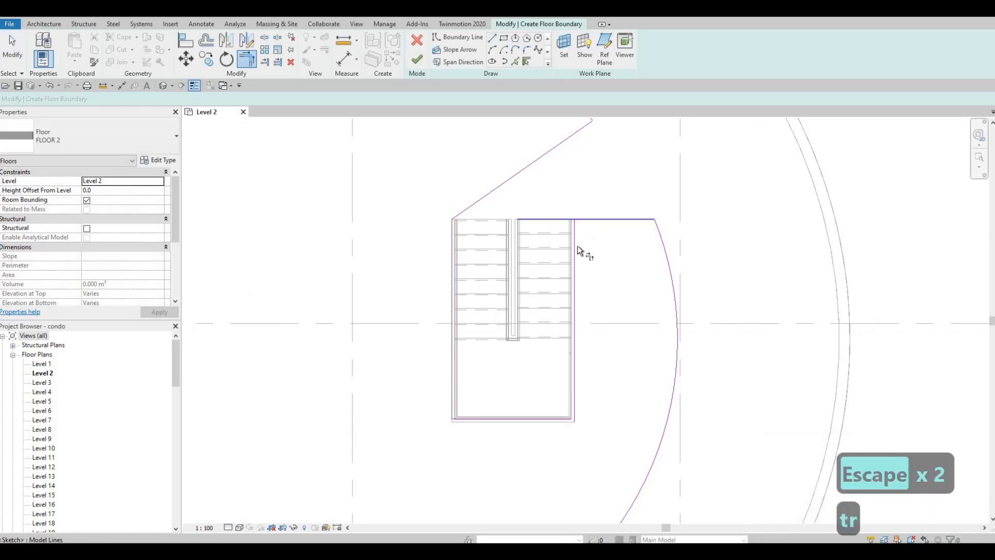
left_click(574, 247)
scroll(509, 258, "down", 2)
middle_click_drag(218, 237, 416, 211)
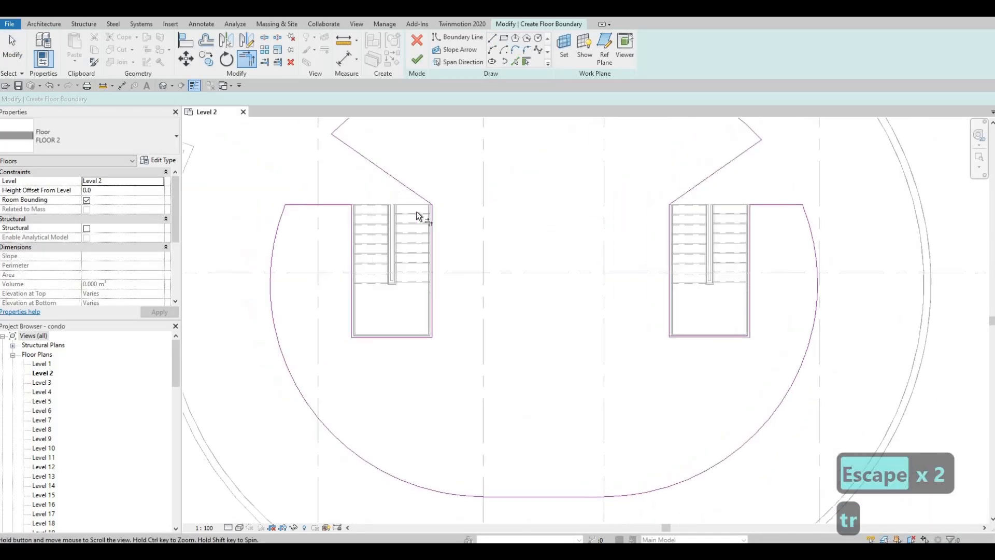
scroll(526, 246, "down", 4)
key("Escape")
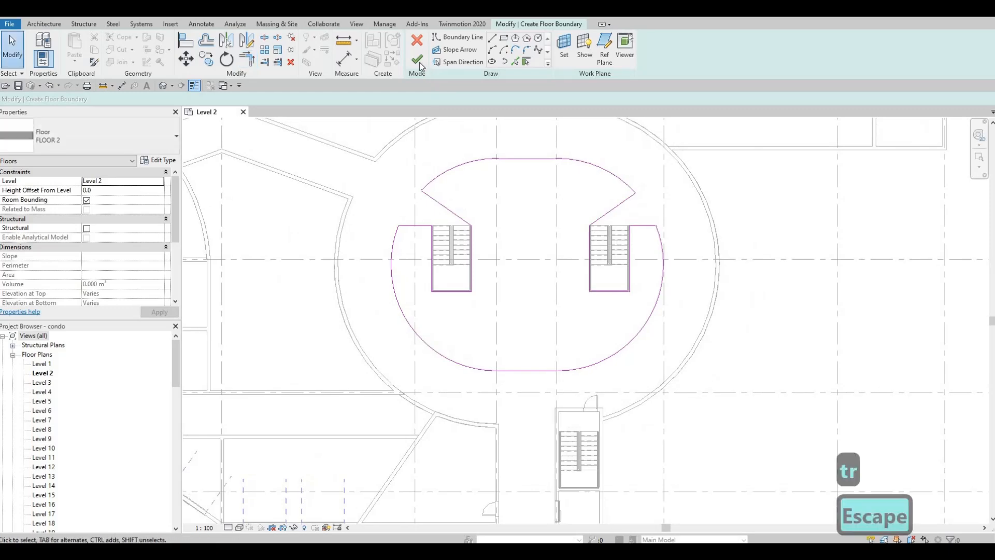
- Replace the right stair's lower landing boundary line with one picked along the landing's outermost edge
left_click(418, 61)
key("Escape")
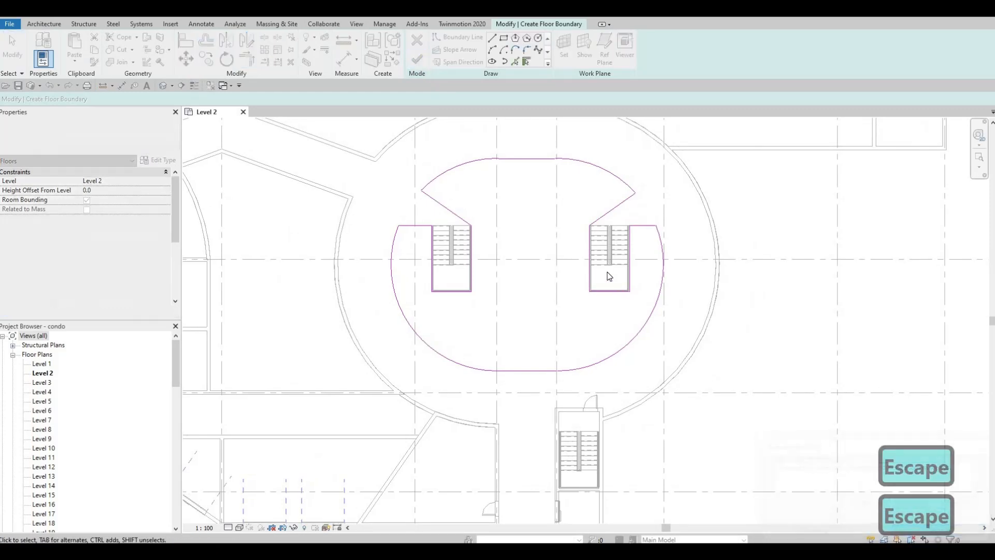
scroll(609, 276, "up", 5)
key("Escape")
key("Escape")
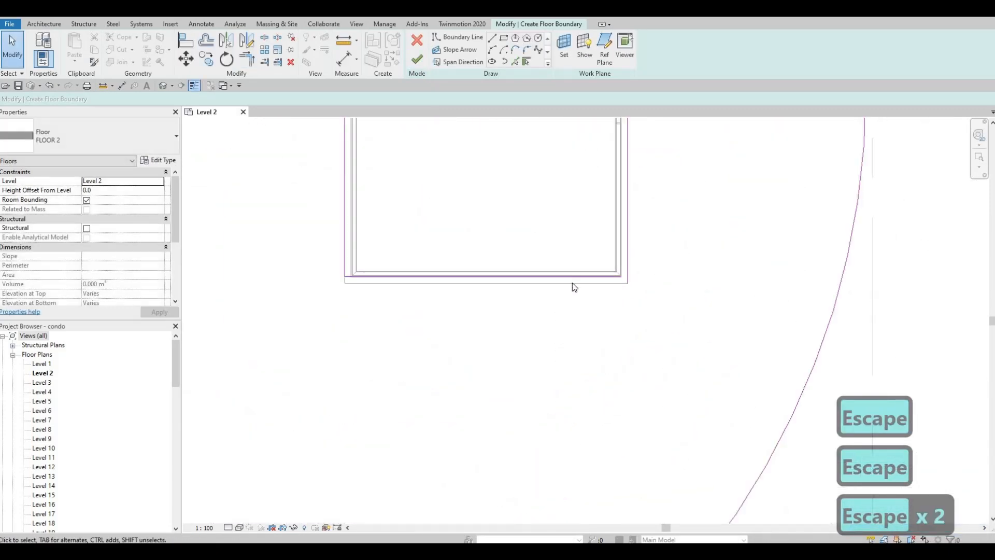
scroll(572, 282, "up", 2)
left_click(570, 284)
key("Delete")
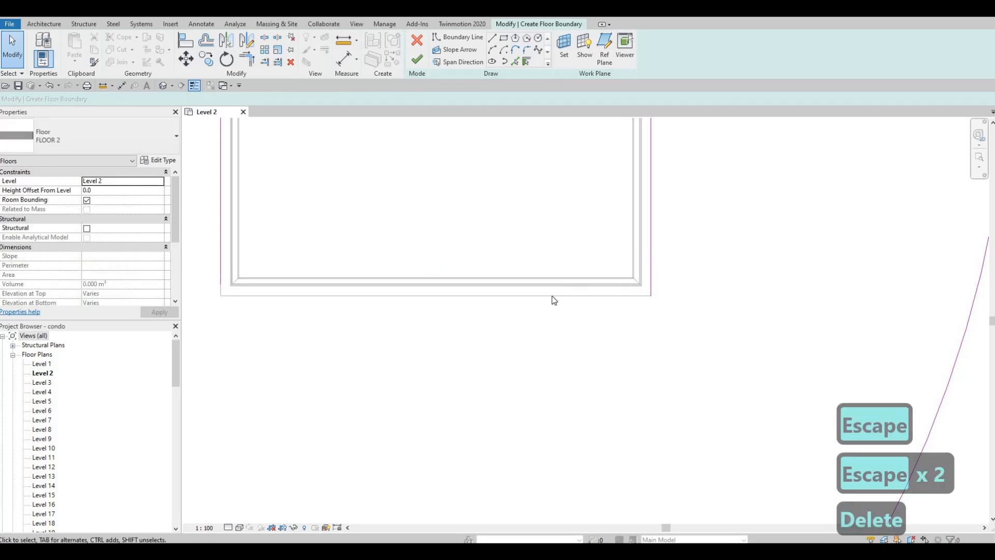
key("Escape")
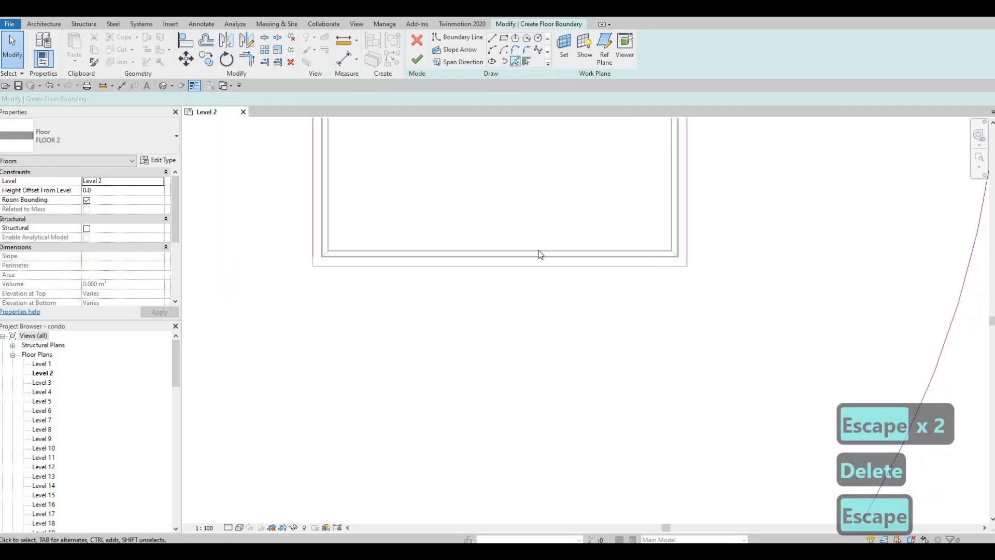
key("Escape")
key("Escape")
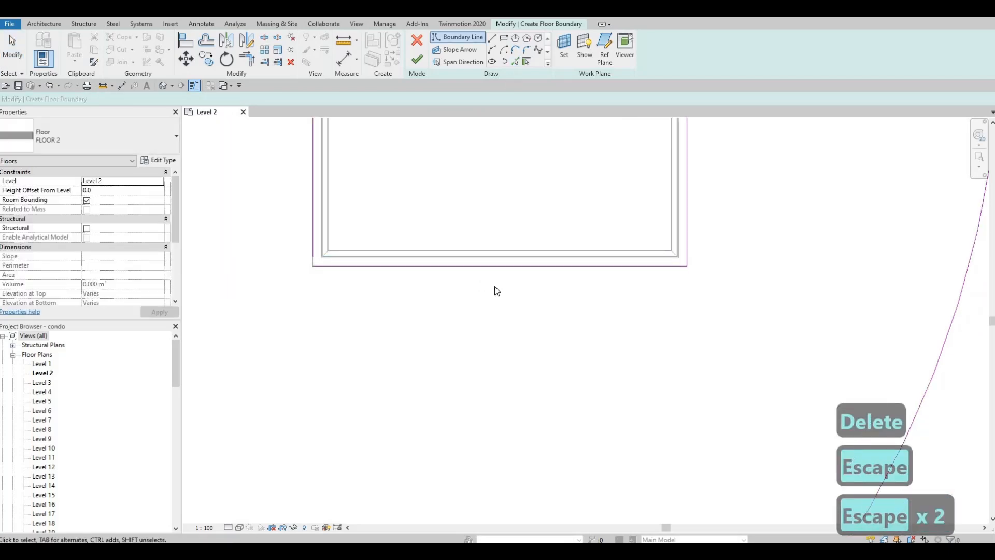
- Trim the right stair's inner side boundary line to the new landing line to close the corner
key("t")
key("r")
left_click(314, 210)
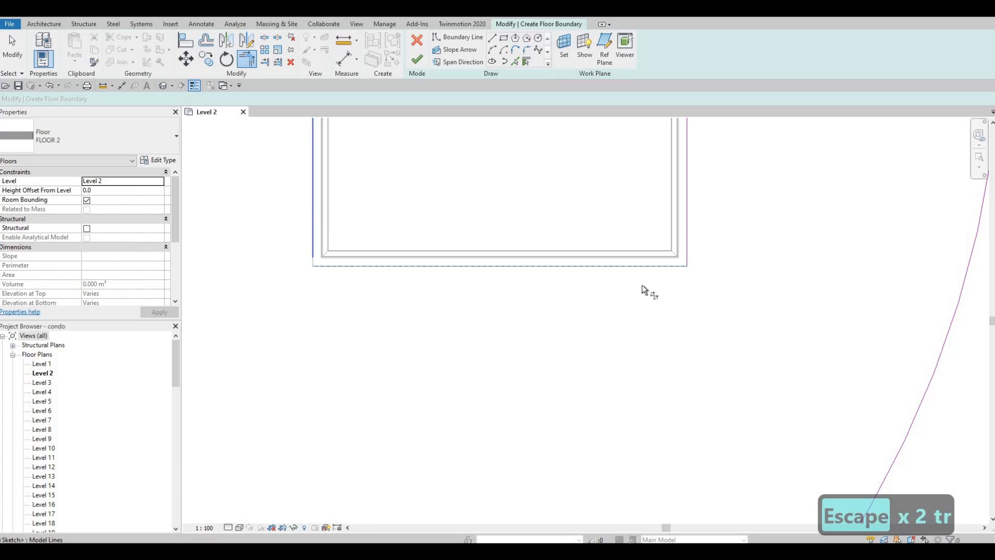
left_click(644, 279)
scroll(468, 252, "down", 3)
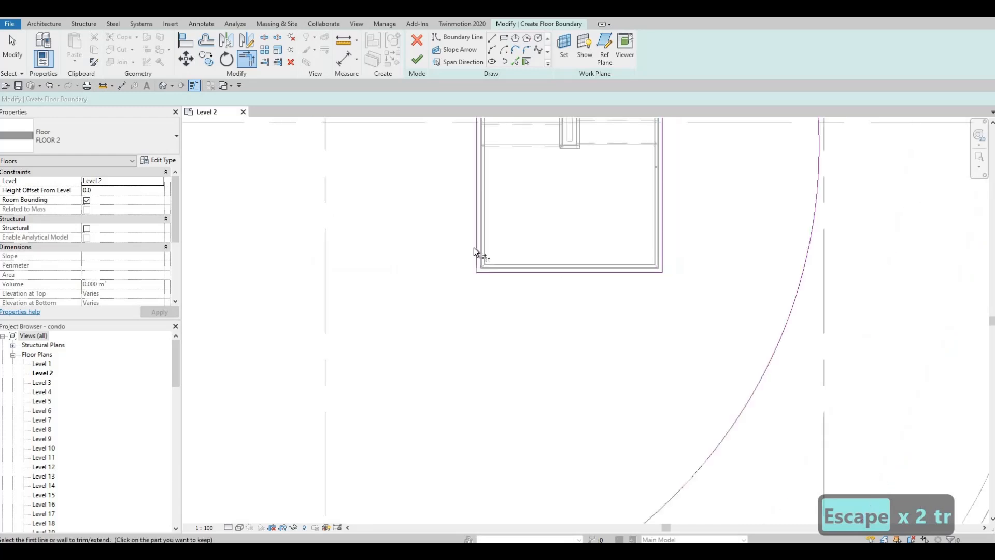
left_click(495, 272)
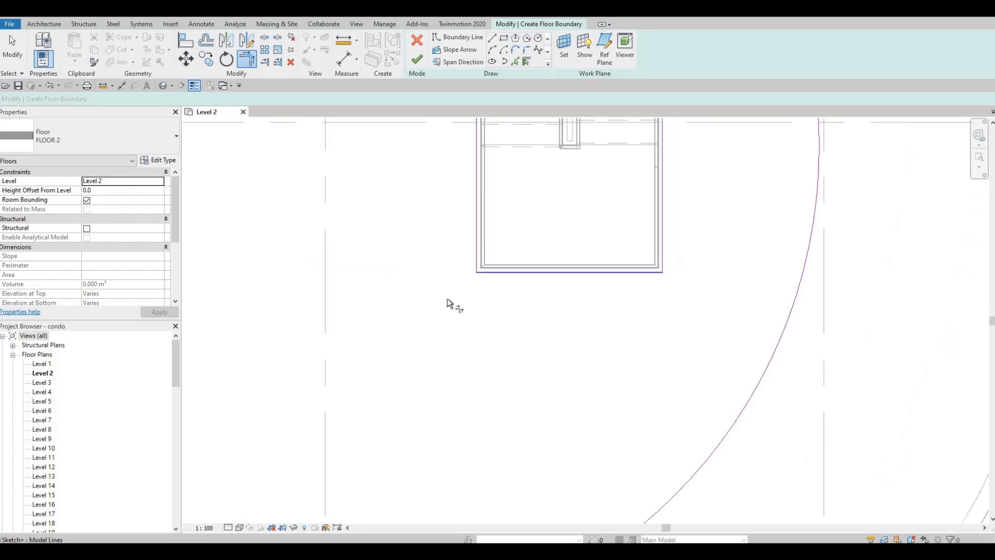
scroll(525, 269, "down", 3)
scroll(527, 279, "up", 5)
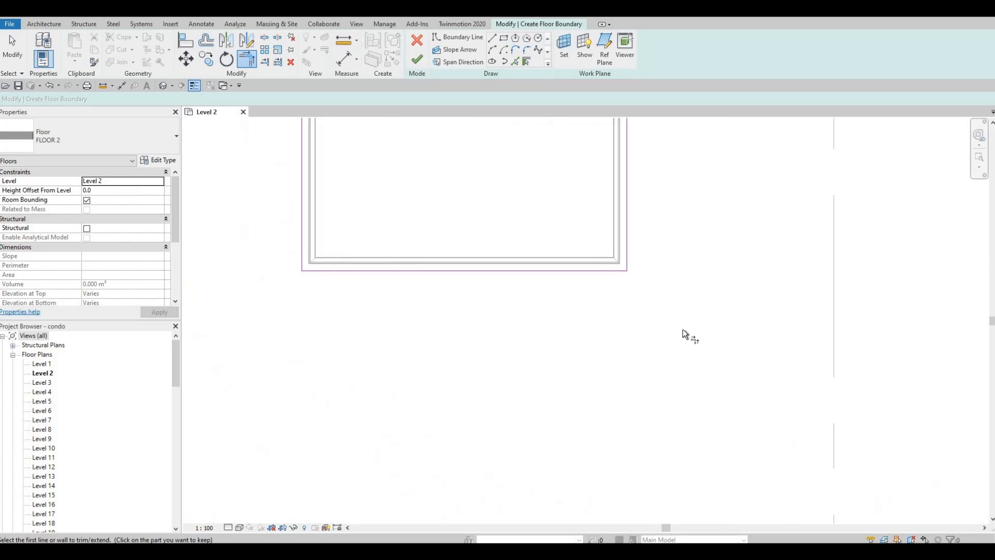
scroll(682, 329, "down", 5)
key("Escape")
key("Escape")
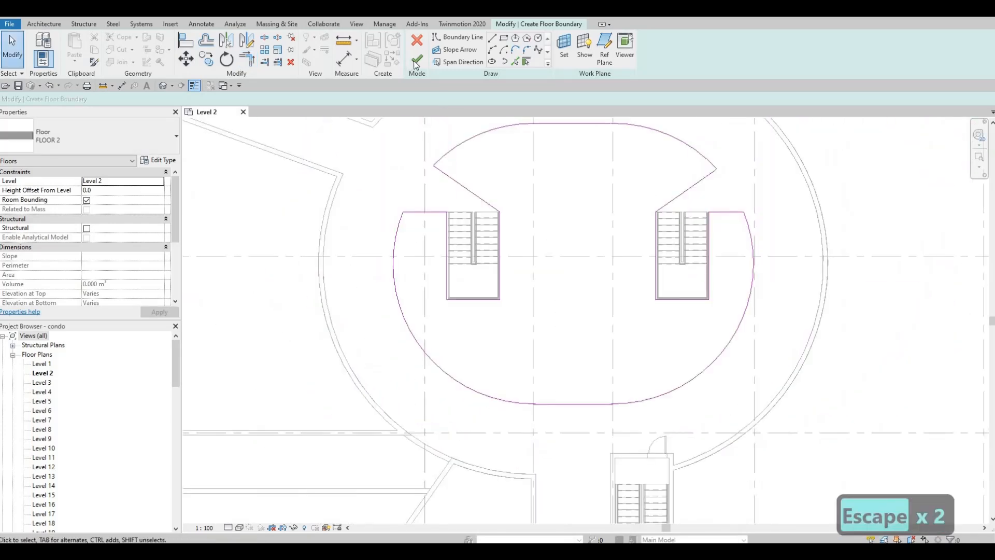
- Finish the Level 2 floor sketch and deselect the new floor
left_click(416, 61)
scroll(524, 314, "down", 3)
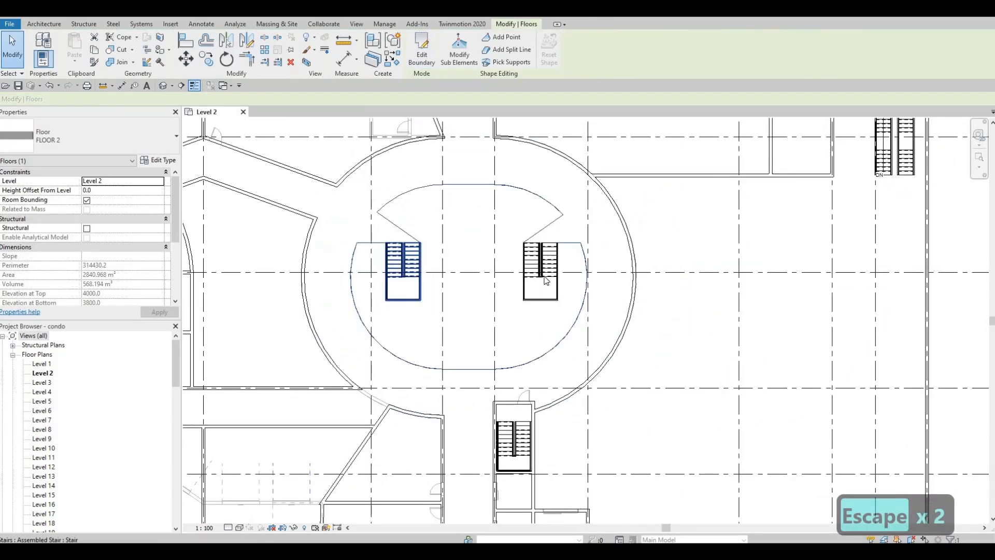
key("Escape")
- Open the default 3D view and inspect the floor opening around the two hall stairs
scroll(527, 316, "down", 2)
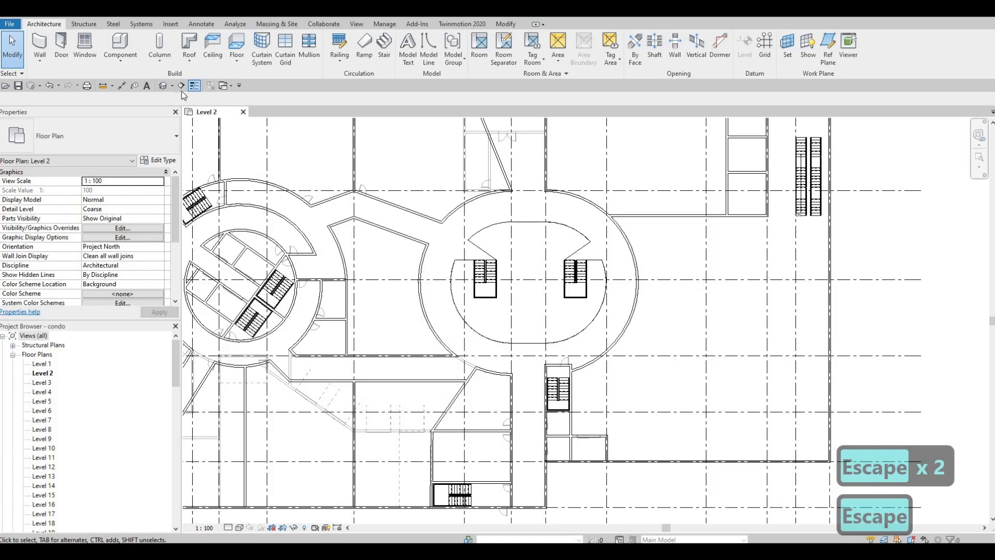
middle_click_drag(289, 194, 288, 194)
key("F1")
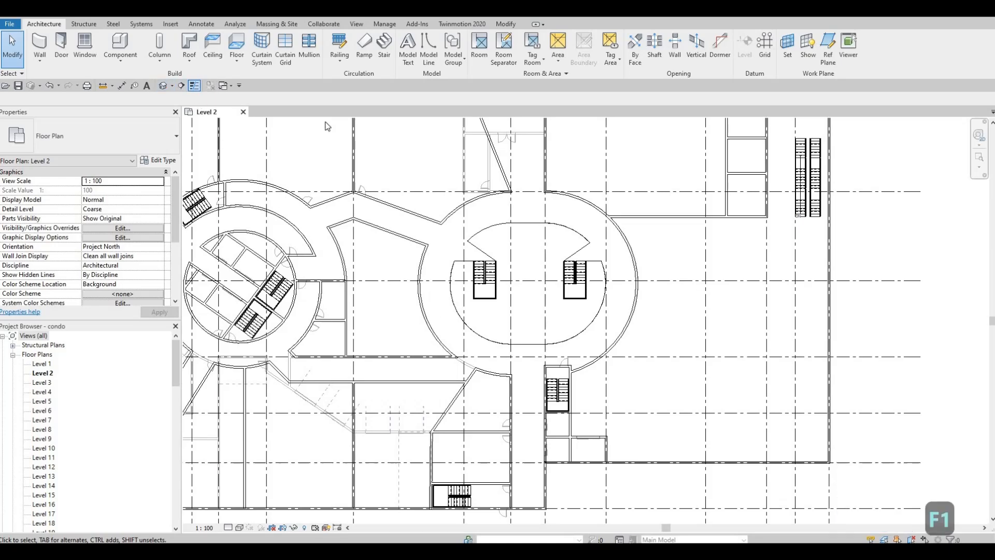
left_click(195, 86)
left_click(164, 85)
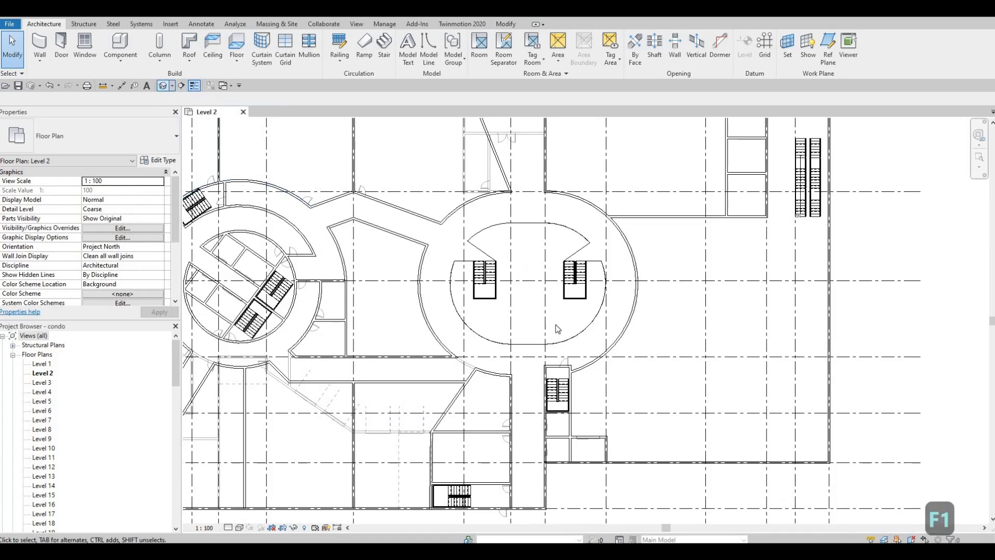
scroll(550, 296, "up", 10)
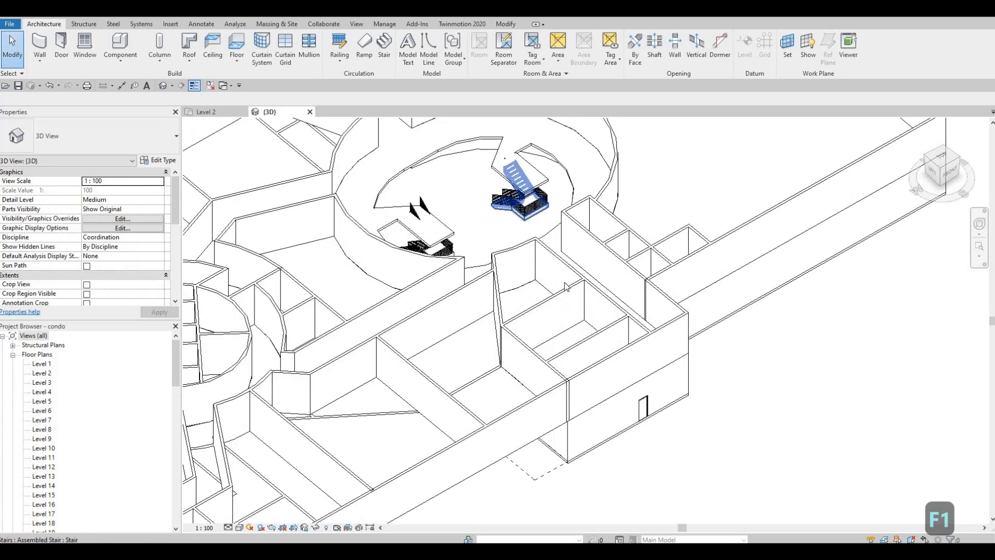
key("Escape")
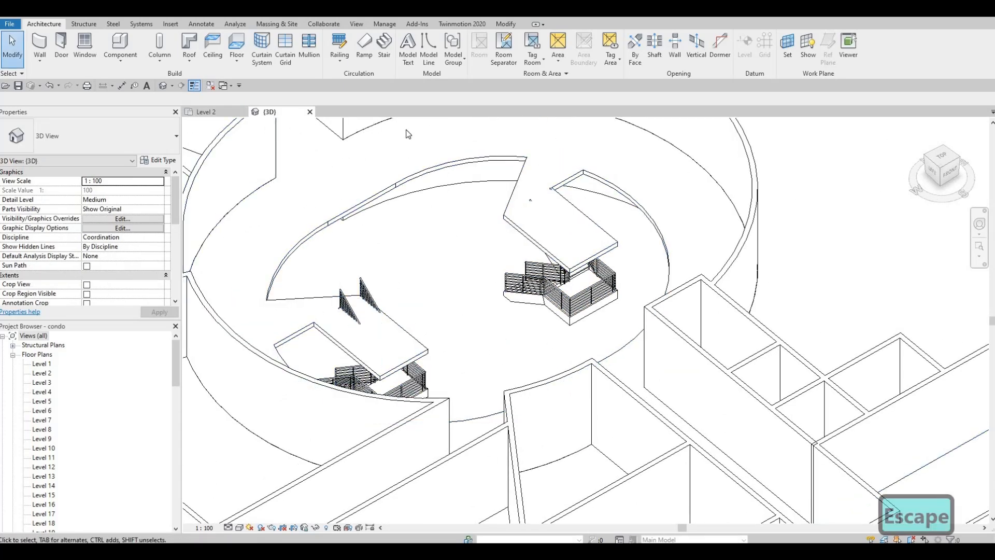
- Return to the Level 2 plan, select the floor around the hall's stair opening, and open its boundary for editing
middle_click_drag(473, 260, 471, 335)
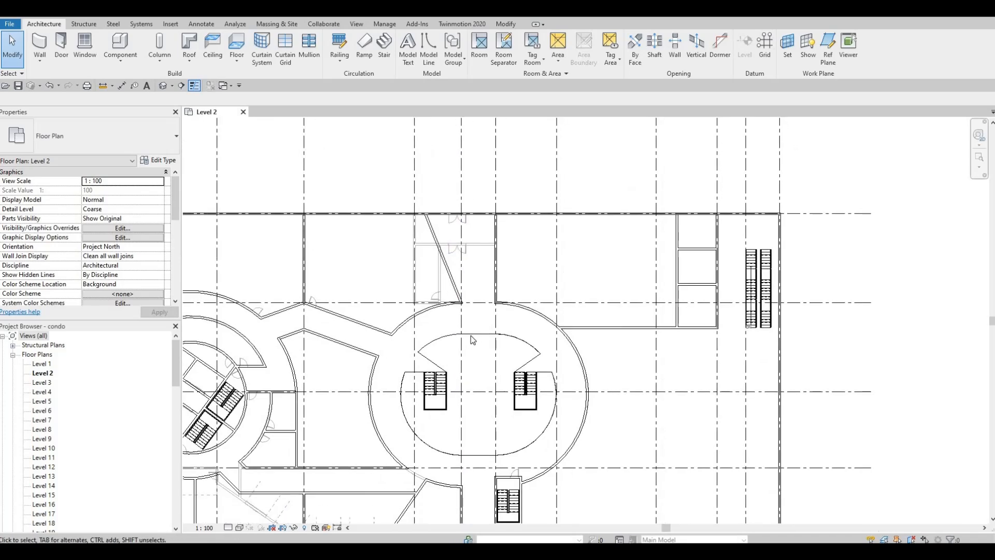
left_click(470, 335)
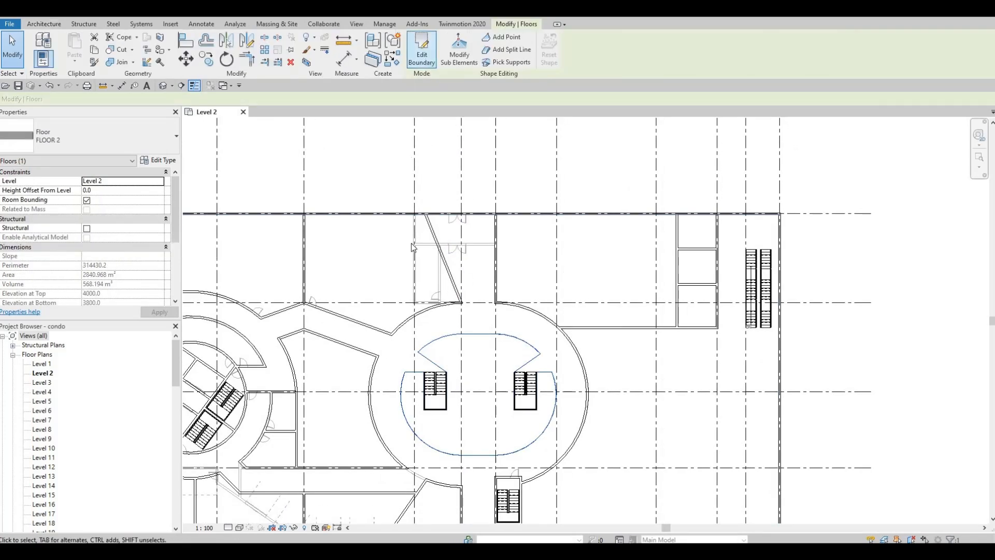
double_click(441, 360)
scroll(410, 365, "up", 1)
key("Escape")
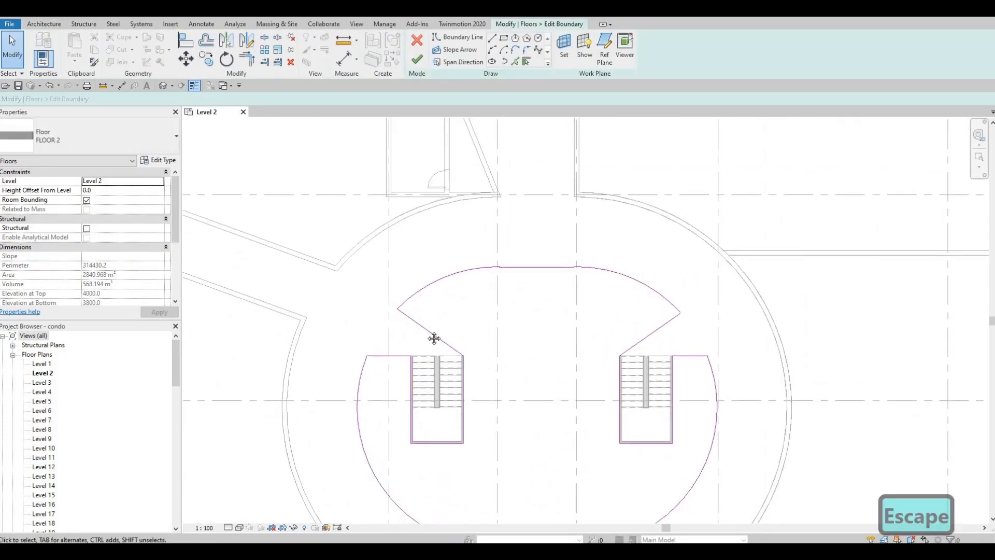
scroll(407, 356, "down", 1)
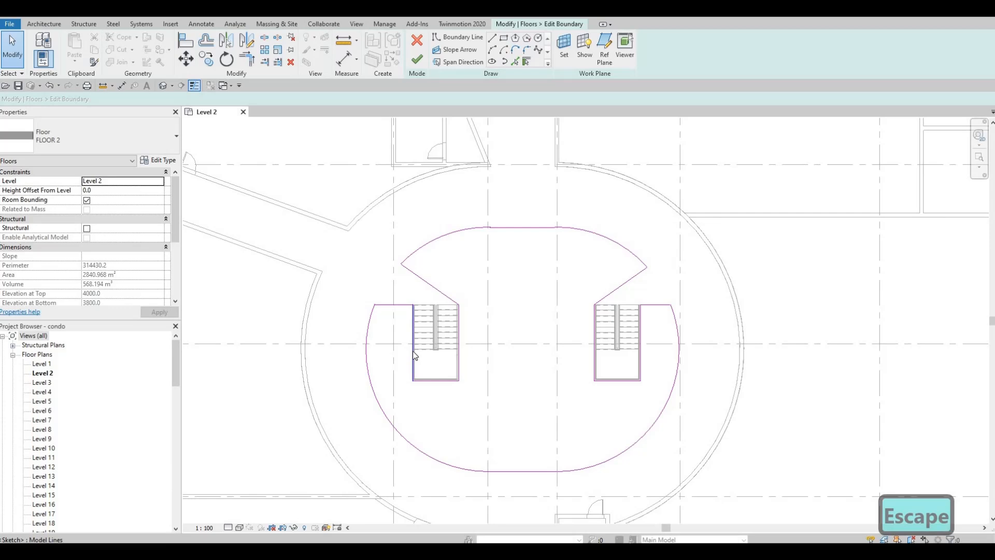
key("Tab")
key("Escape")
key("Escape")
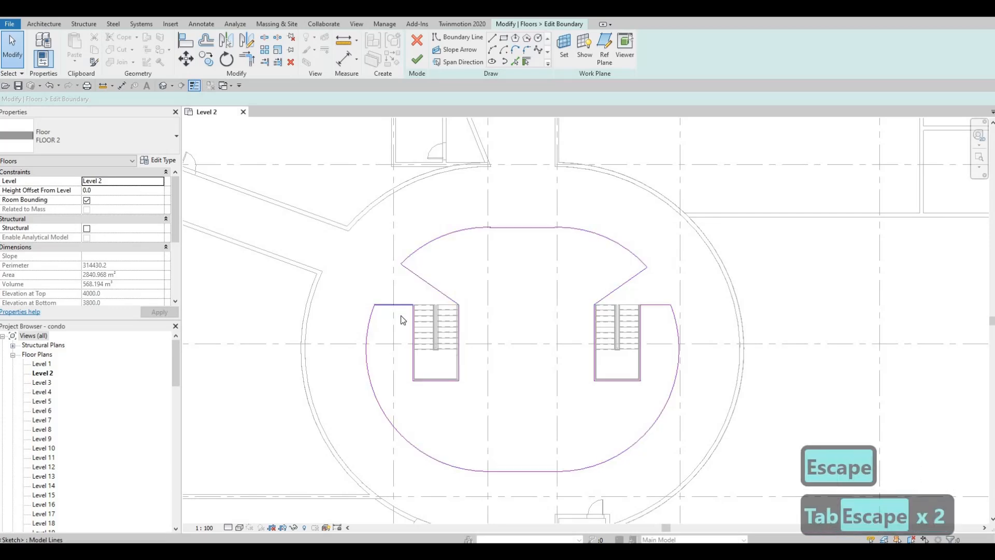
- Extend the short horizontal boundary lines beside both hall stairs across the stair ends to meet each stair's inner corner
key("t")
key("r")
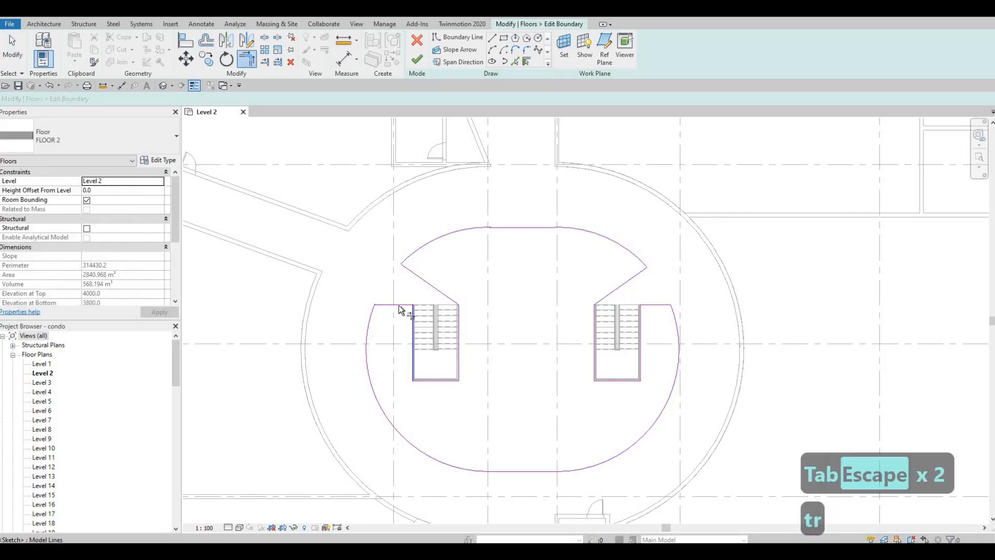
left_click(450, 307)
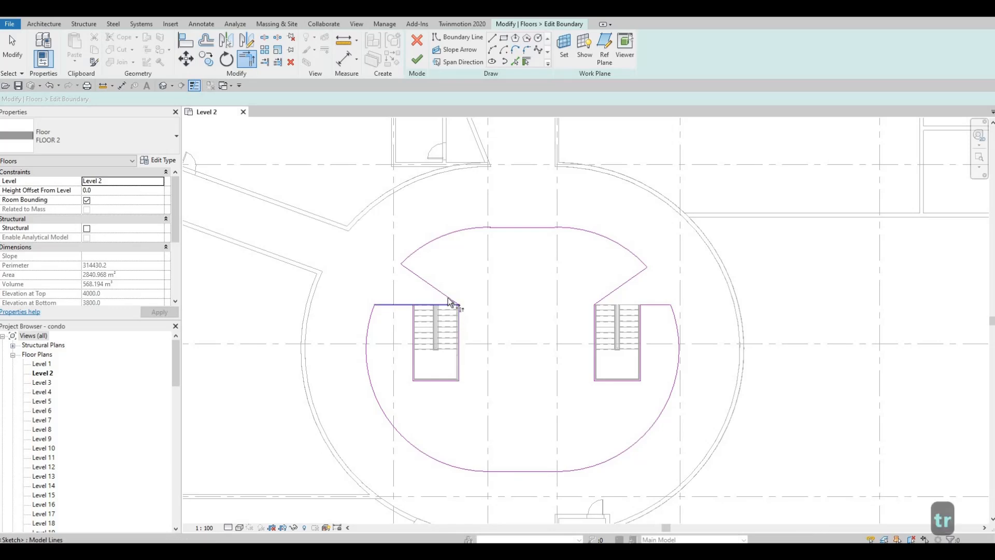
left_click(645, 307)
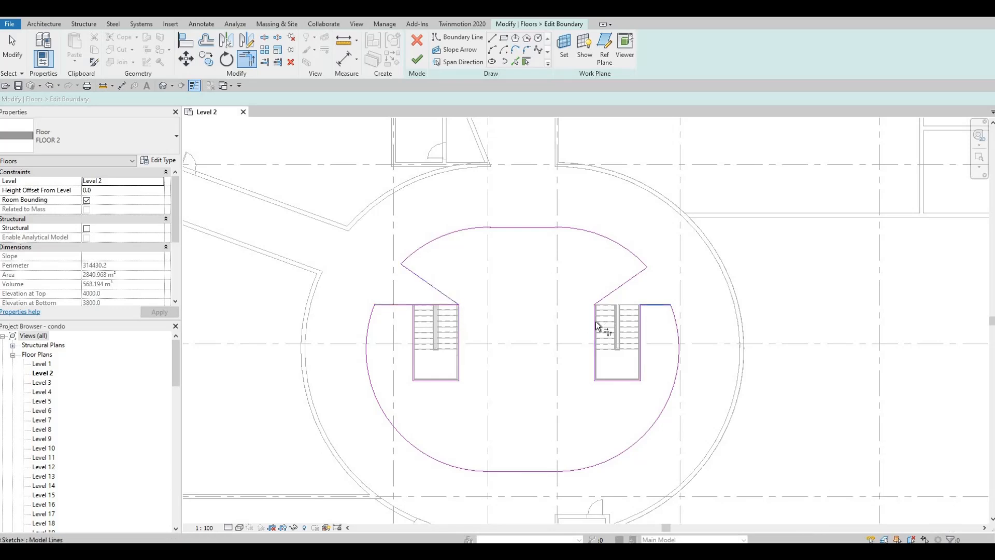
left_click(596, 337)
key("Escape")
key("Escape")
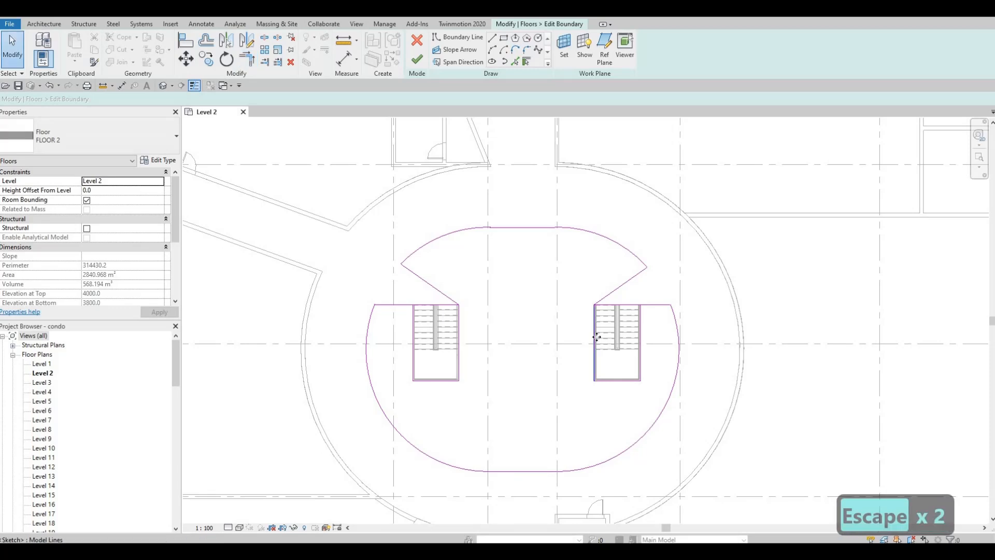
- Delete the two side boundary lines and the landing boundary line around the right hall stair
key("Delete")
left_click(628, 380)
key("Delete")
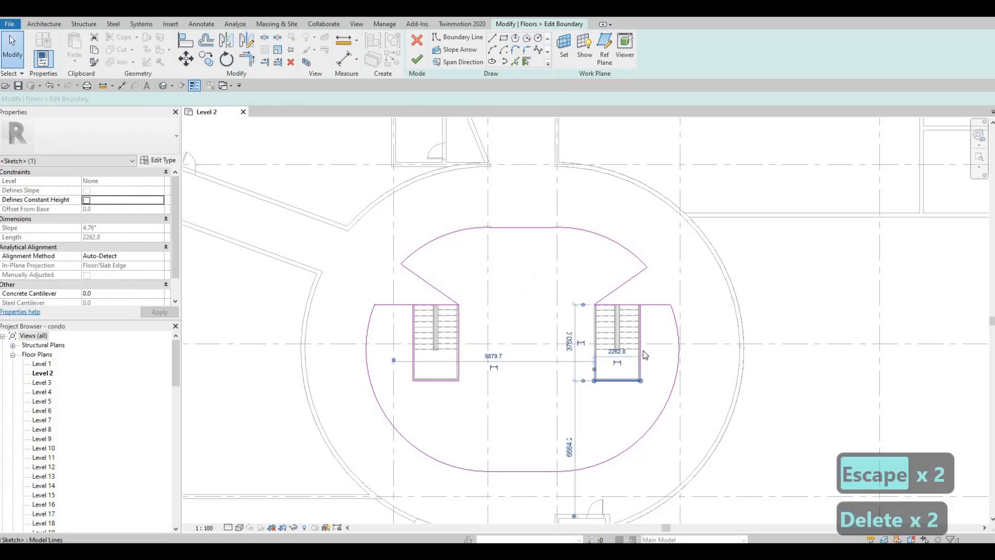
left_click(641, 342)
key("Delete")
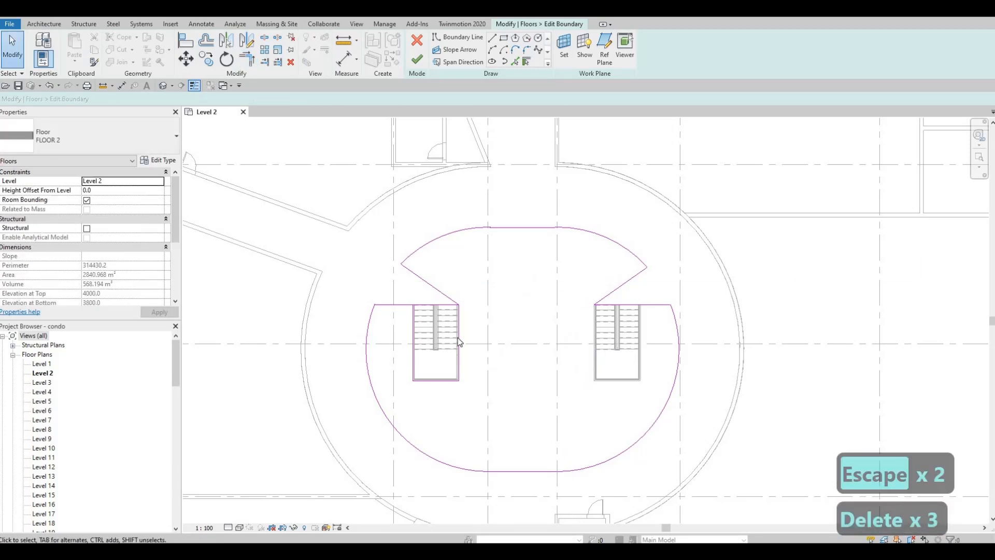
- Delete the two side boundary lines and the landing boundary line around the left hall stair
left_click(413, 337)
key("Delete")
left_click(458, 366)
key("Delete")
left_click(449, 381)
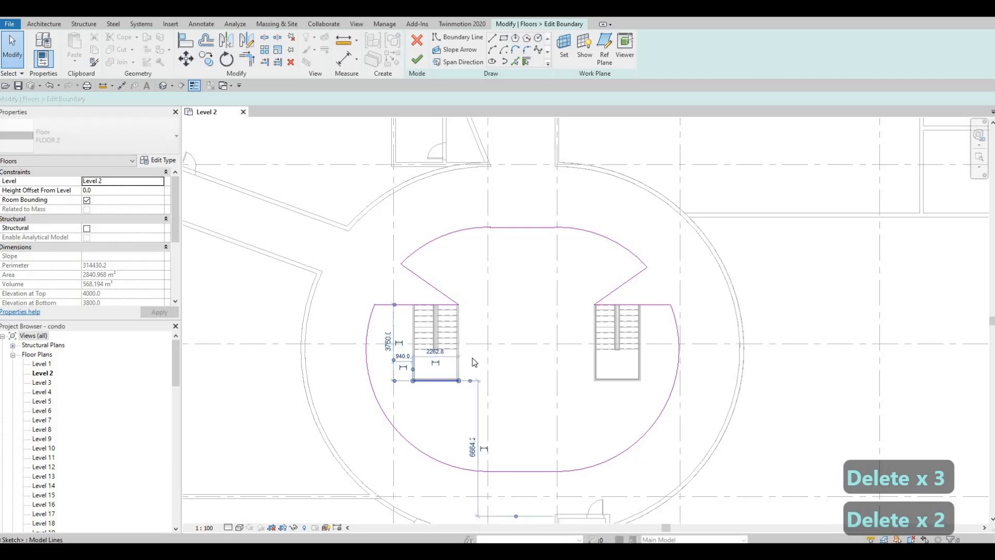
key("Delete")
- Draw a horizontal boundary line across the entrance passage below the inner double door, from the slanted wall to the opposite wall
middle_click_drag(491, 302, 442, 389)
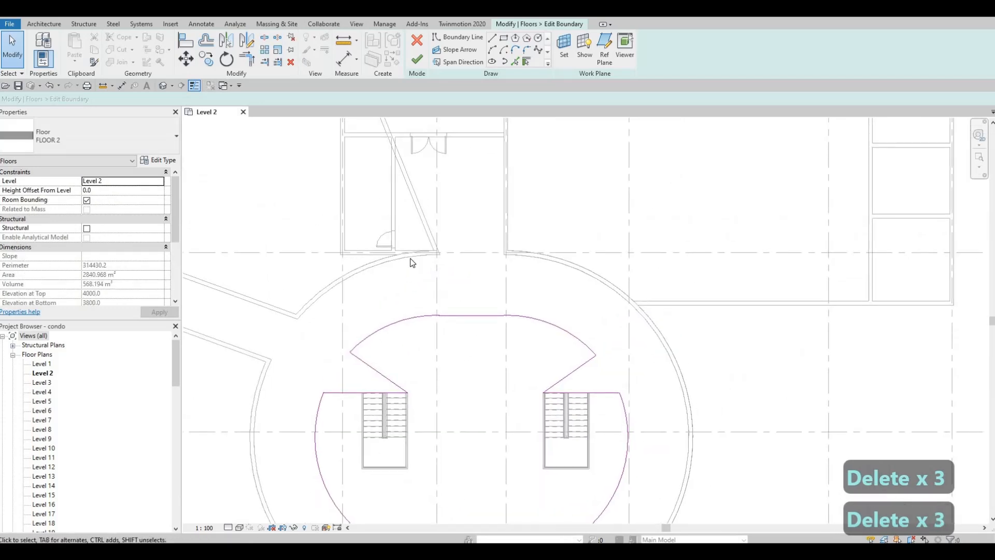
middle_click_drag(411, 263, 406, 365)
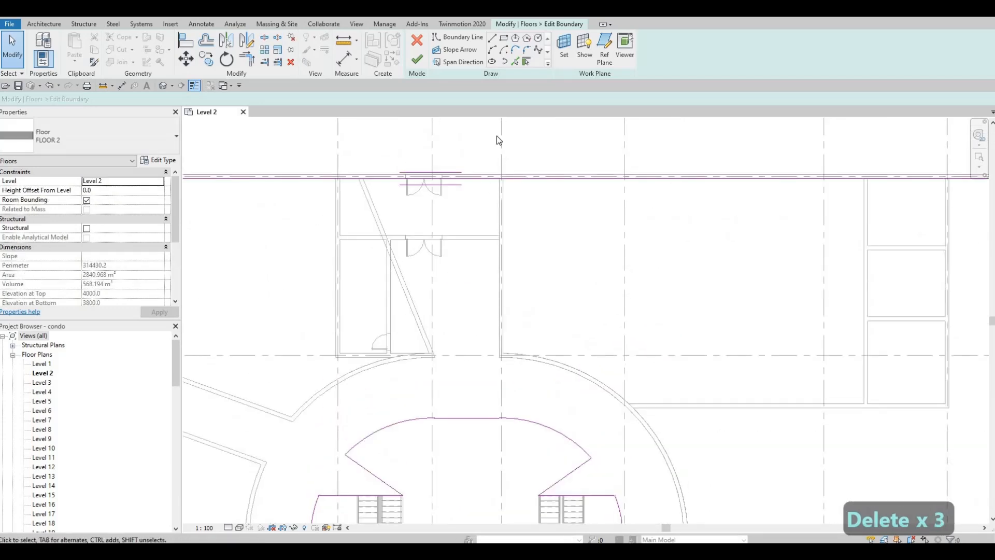
left_click(493, 39)
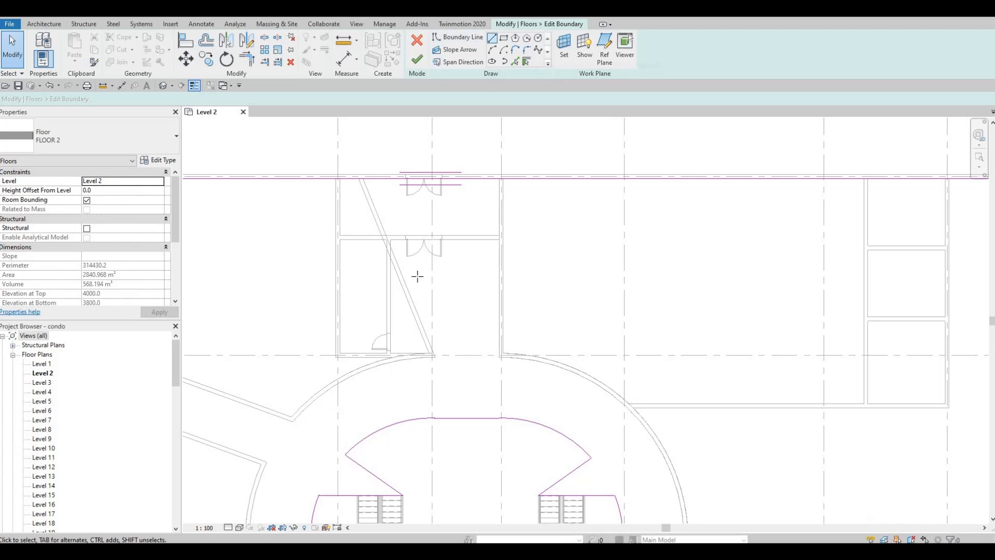
left_click(402, 274)
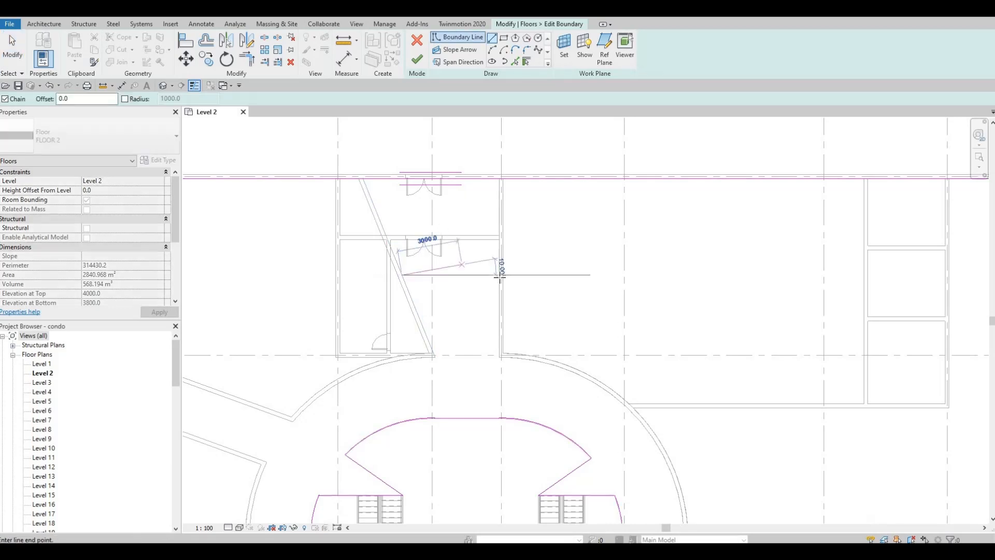
left_click(499, 275)
key("Escape")
key("Escape")
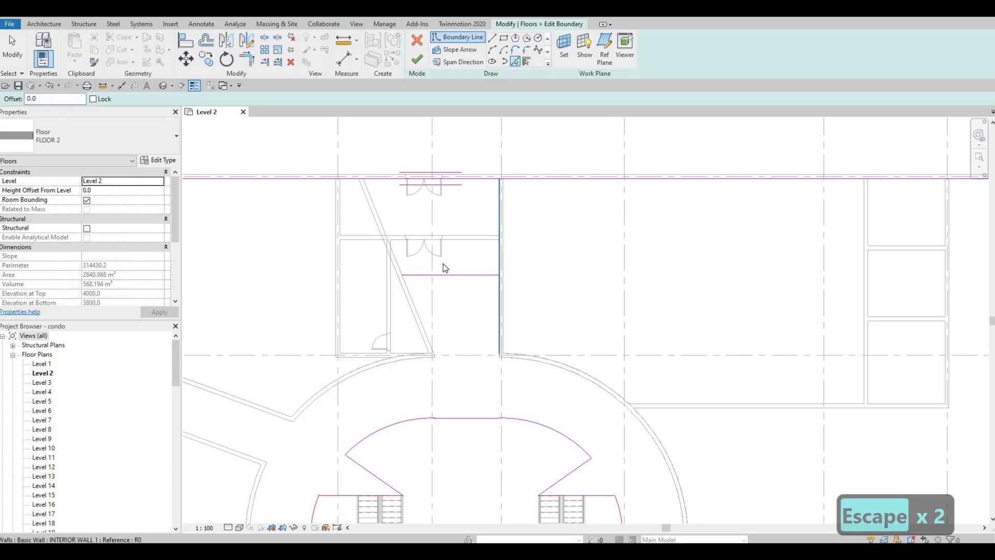
- Add boundary lines picked along the entrance's slanted wall and the vertical wall opposite it
left_click(398, 258)
key("Escape")
key("Escape")
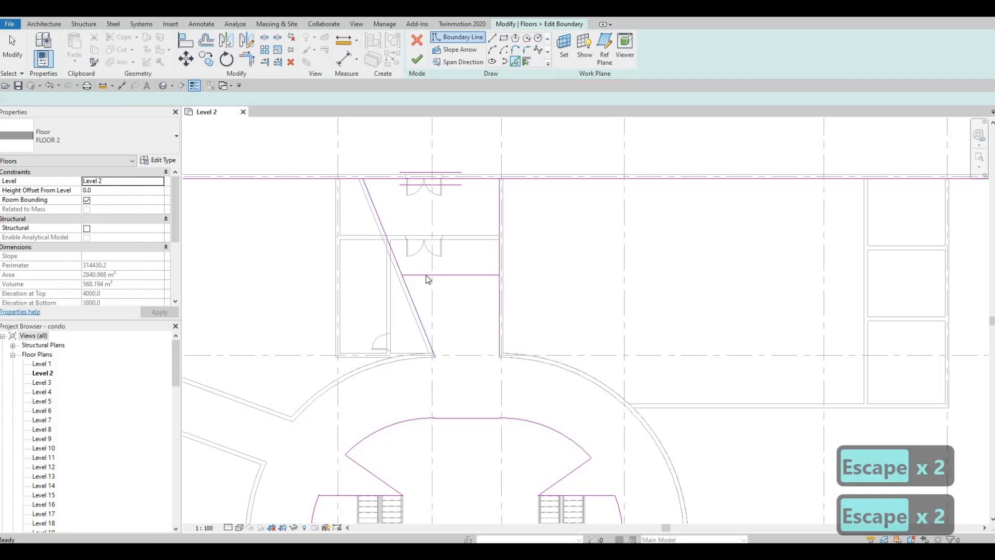
- Trim the entrance's slanted and vertical boundary lines to the horizontal line, keeping the parts on the double doors' side
key("t")
key("r")
left_click(415, 275)
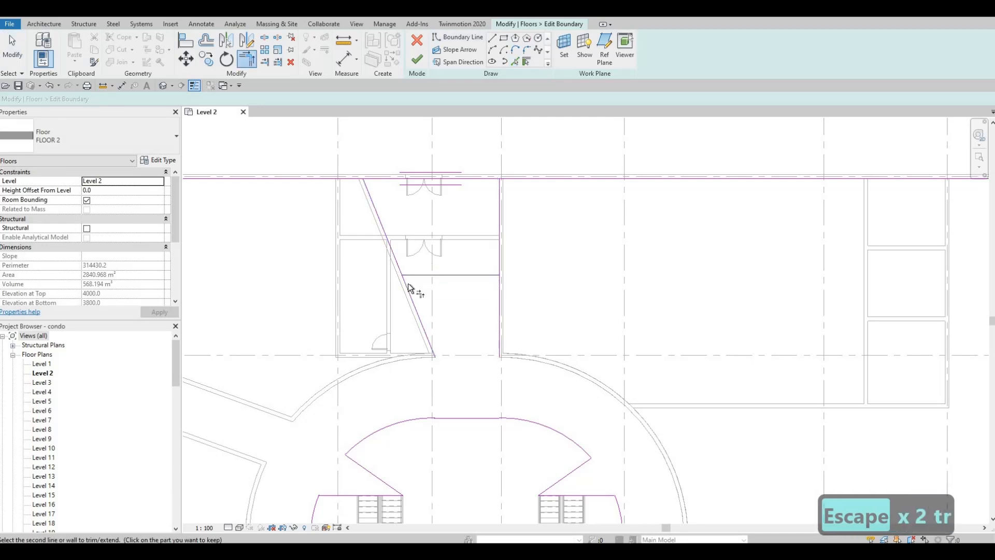
left_click(477, 271)
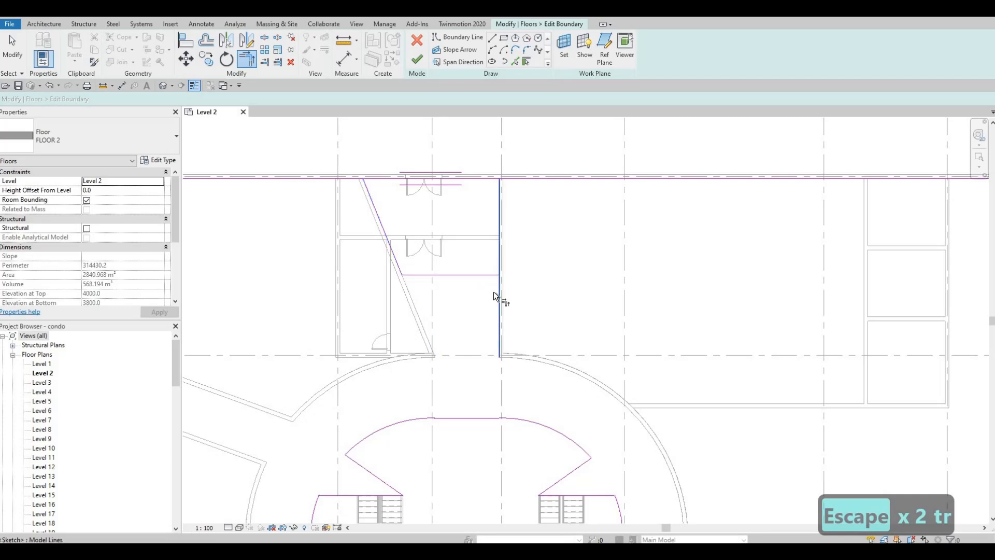
left_click(494, 293)
left_click(487, 275)
scroll(474, 215, "down", 2)
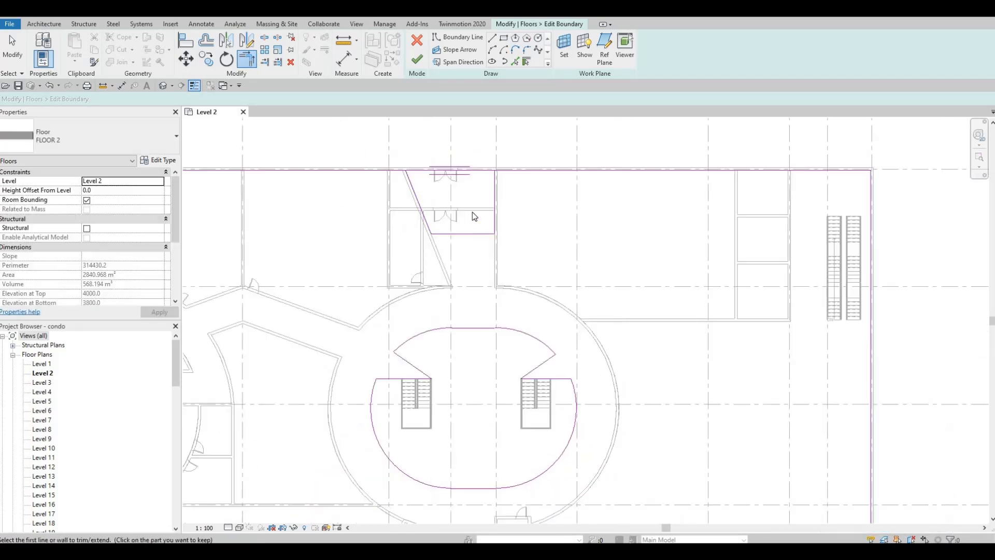
- Split the floor's outer boundary line at the entrance's outer double door
key("Escape")
key("s")
key("l")
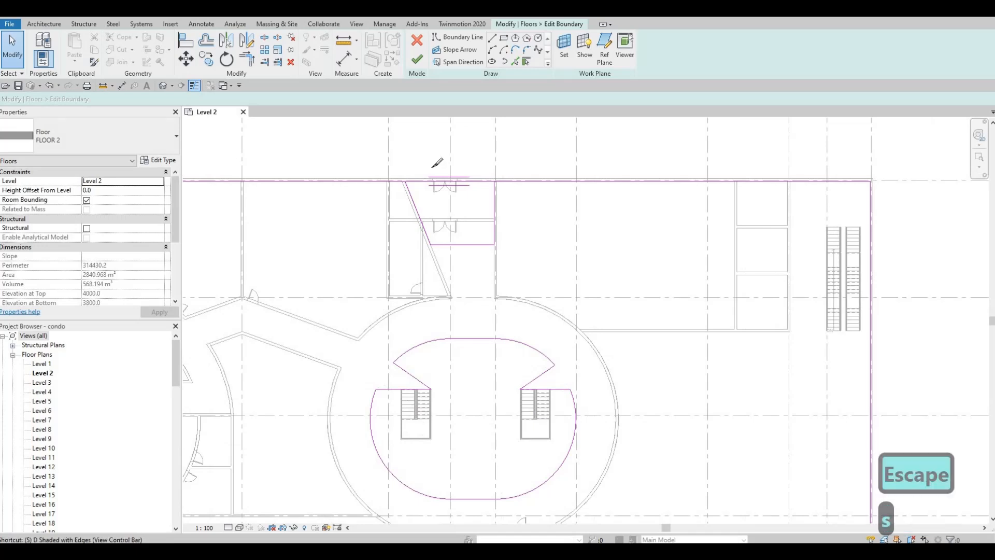
scroll(465, 194, "up", 2)
key("Escape")
key("Escape")
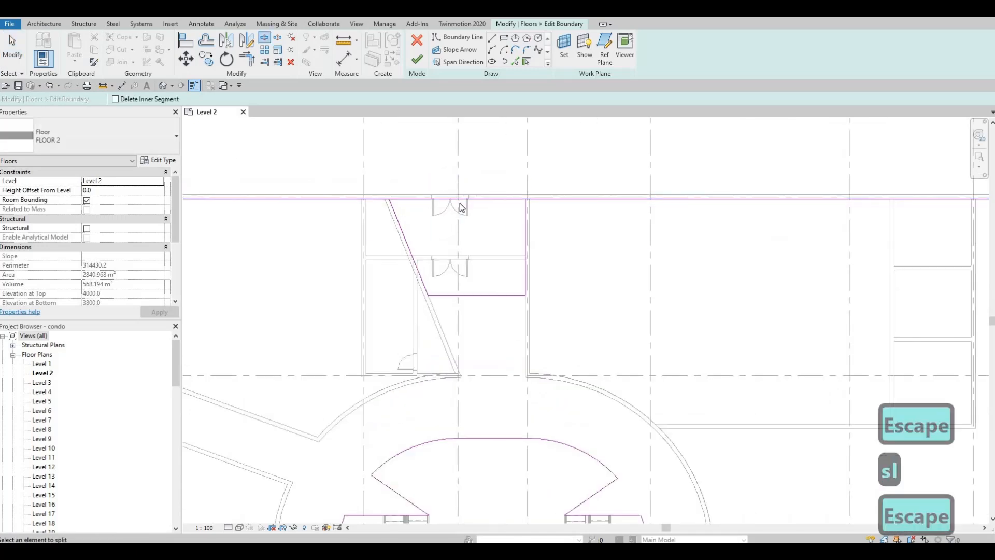
- Trim both halves of the split outer boundary line to the entrance's slanted and vertical lines to exclude the entrance
key("t")
key("r")
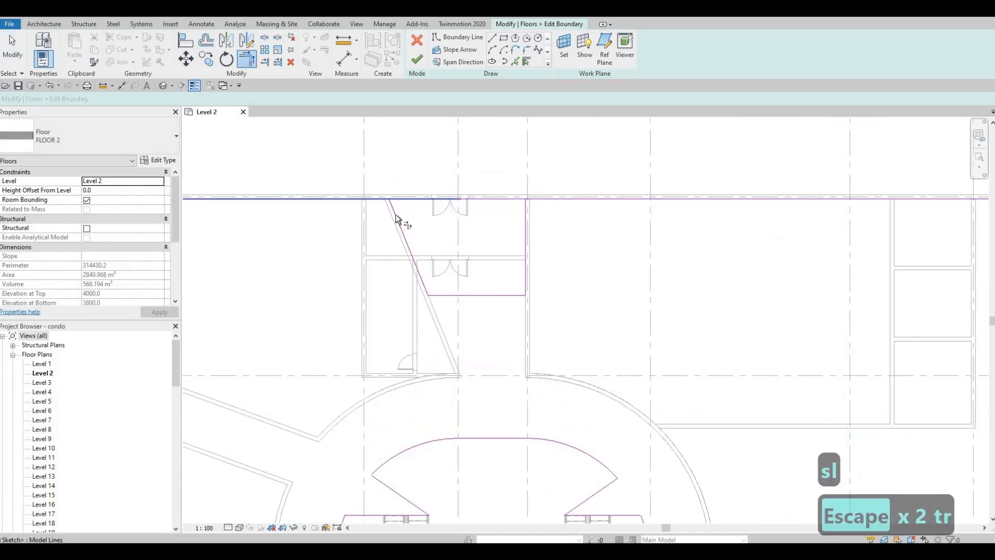
left_click(396, 213)
left_click(526, 216)
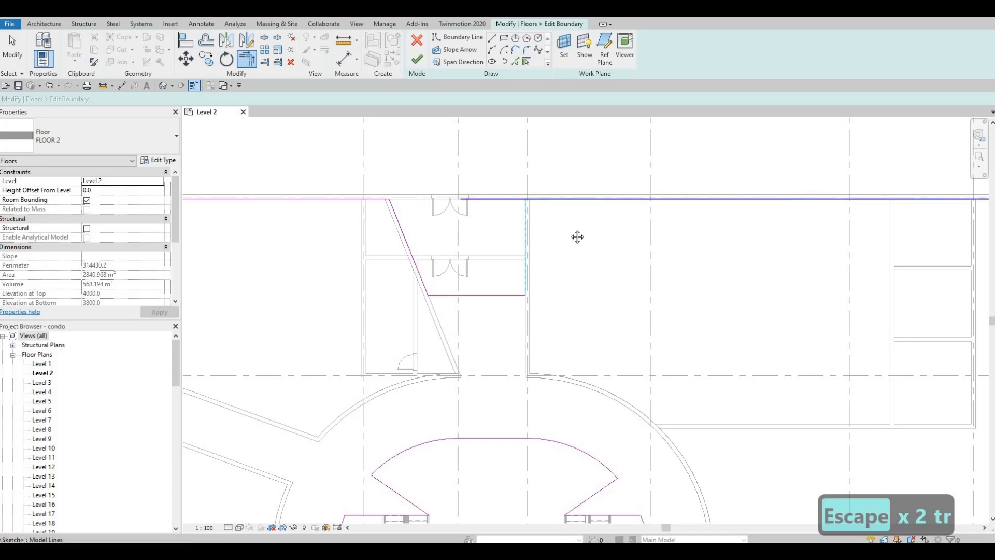
scroll(571, 249, "down", 5)
key("Escape")
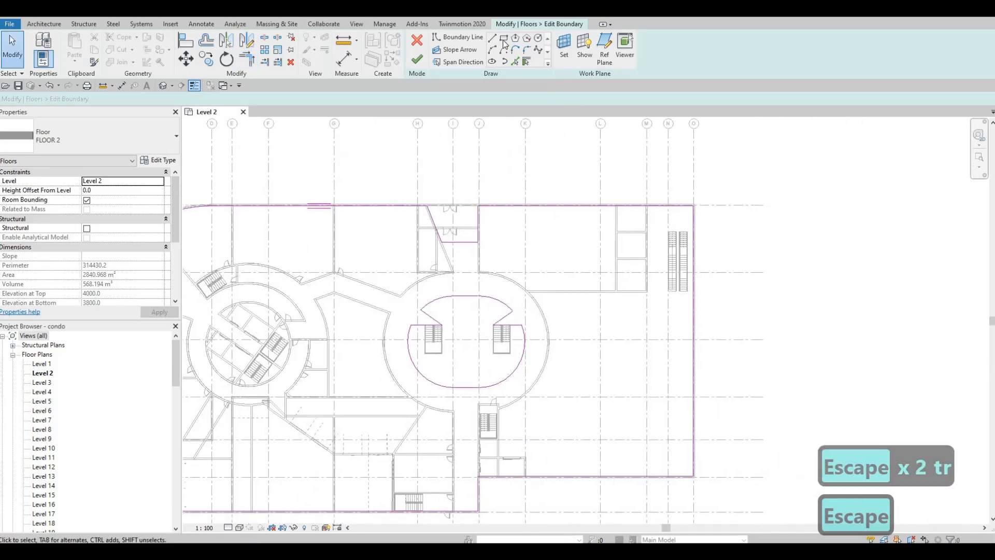
- Draw a rectangular boundary opening around the pair of long straight stairs near the building's upper-right corner
scroll(678, 233, "up", 3)
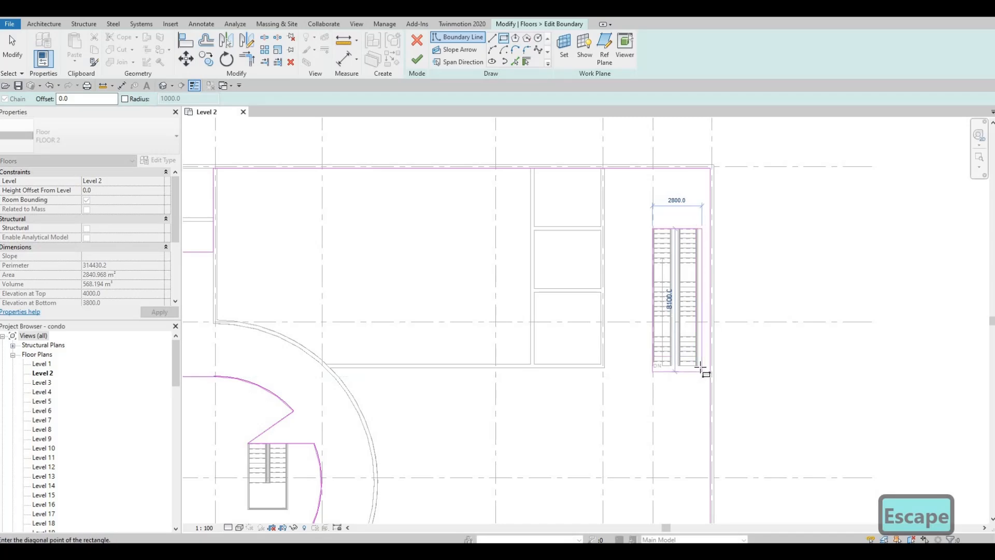
key("Escape")
key("Escape")
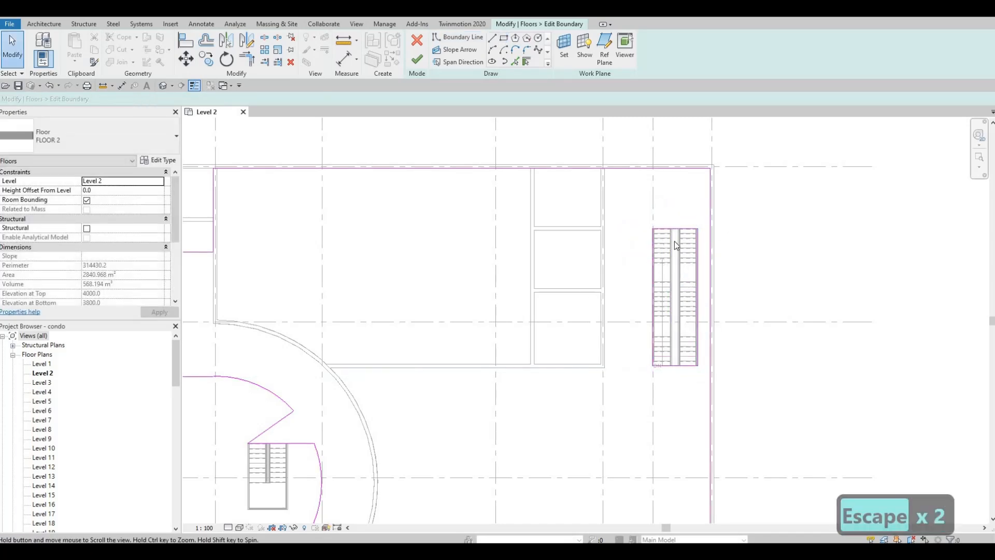
- Examine the floor boundary sketch across the plan, checking the remaining stairs, both circular halls and the outer edges
scroll(850, 197, "down", 2)
middle_click_drag(569, 352, 663, 277)
scroll(663, 277, "down", 3)
scroll(606, 363, "up", 2)
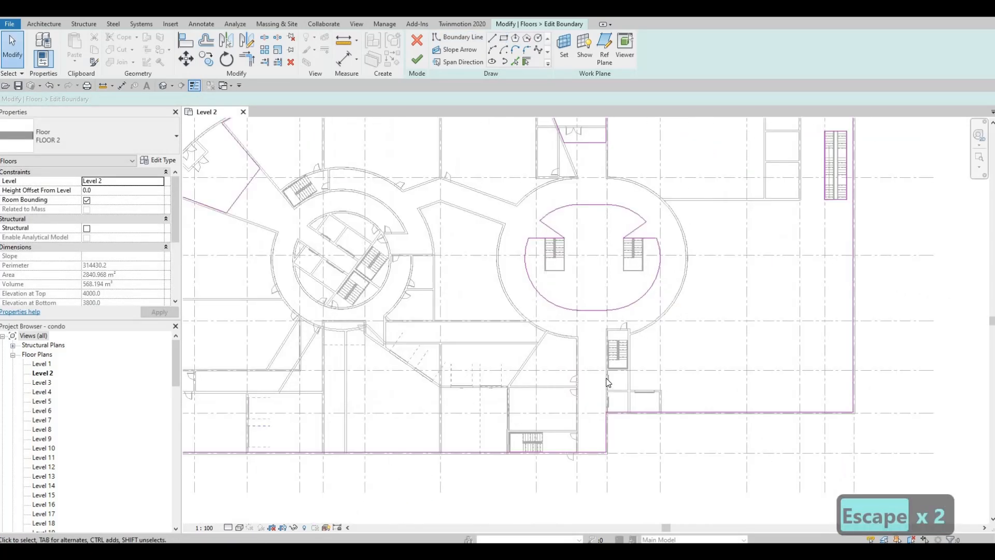
scroll(479, 344, "up", 2)
middle_click_drag(511, 263, 582, 277)
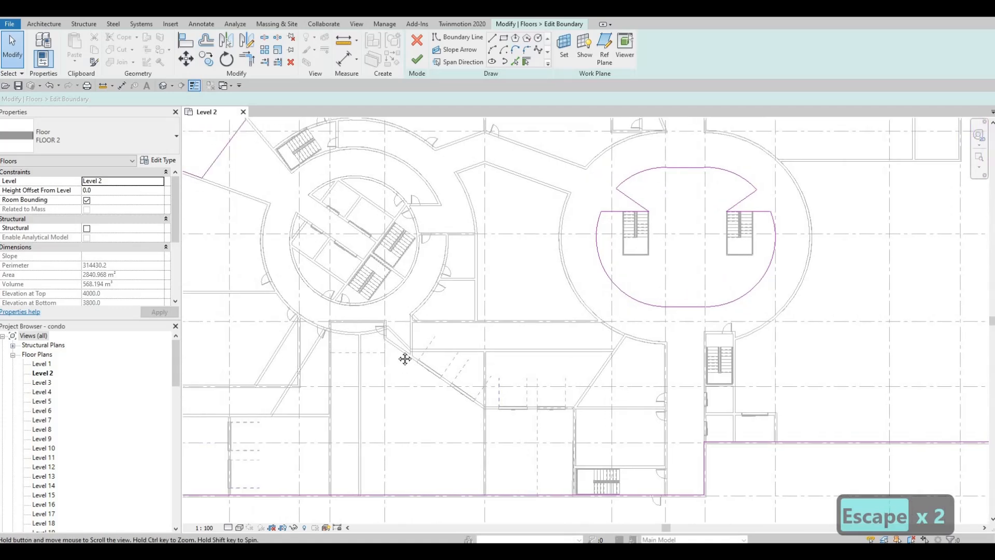
middle_click_drag(404, 358, 519, 309)
scroll(641, 384, "down", 2)
middle_click_drag(695, 424, 687, 396)
middle_click_drag(740, 291, 545, 264)
scroll(545, 263, "down", 2)
scroll(558, 232, "up", 2)
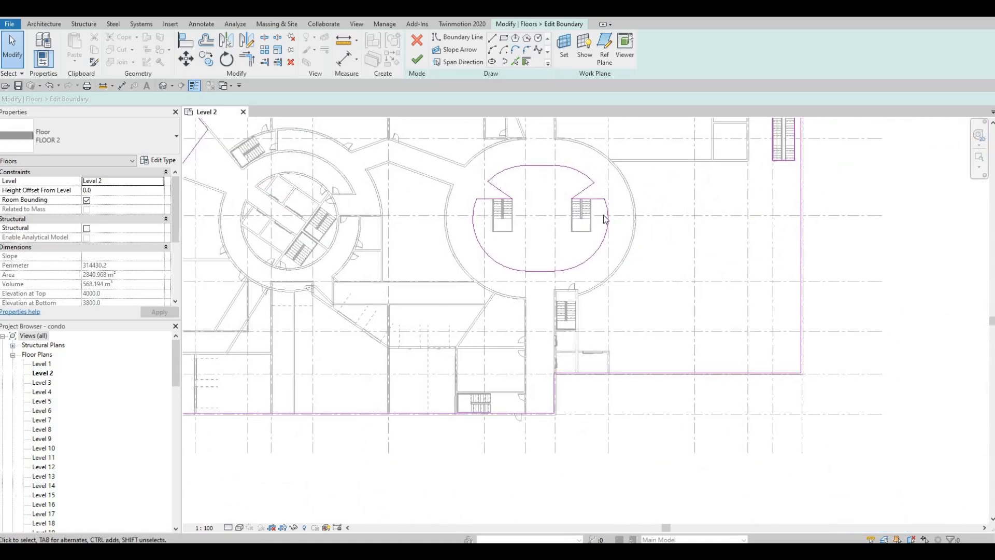
middle_click_drag(491, 160, 539, 213)
middle_click_drag(477, 235, 474, 294)
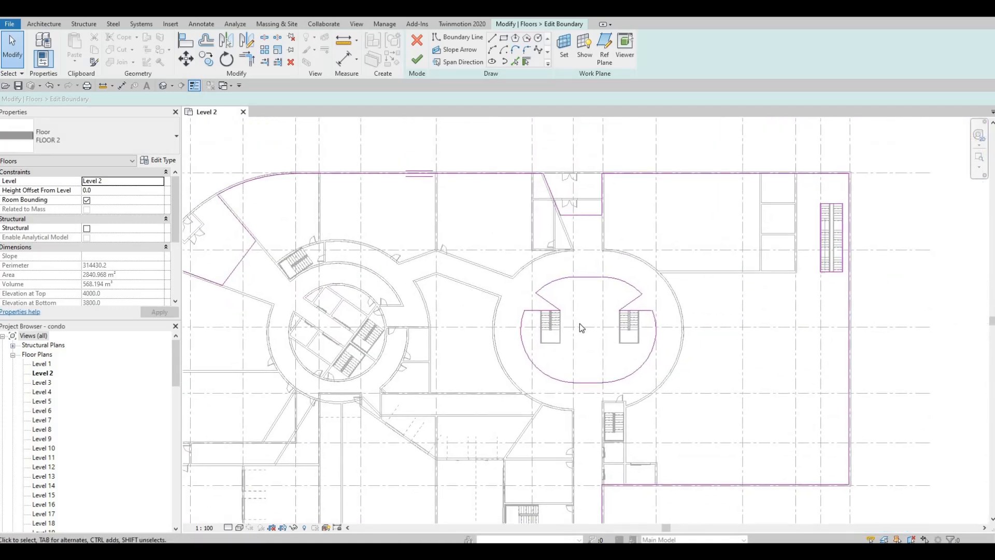
- Finish the floor boundary edit and open the default 3D view to check the new openings
scroll(569, 307, "up", 1)
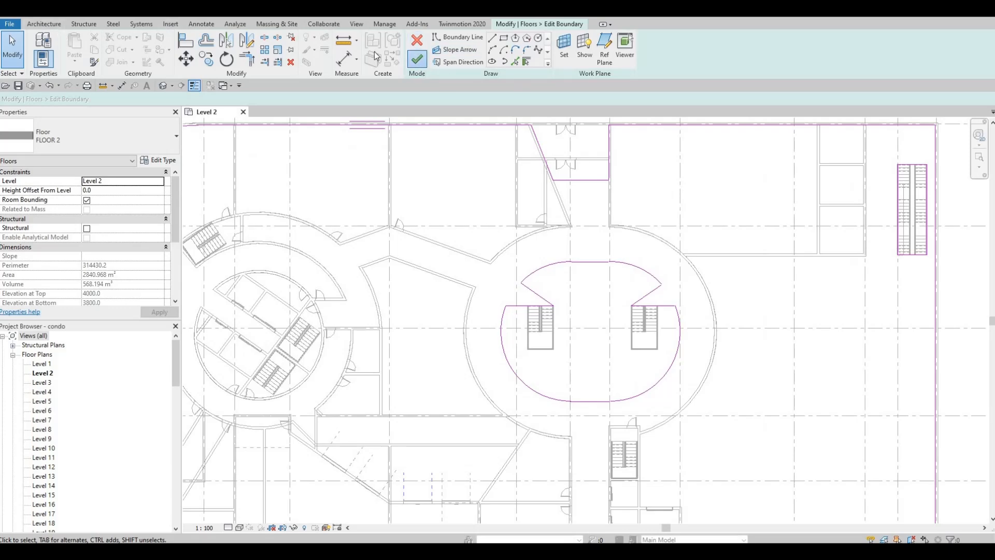
left_click(417, 58)
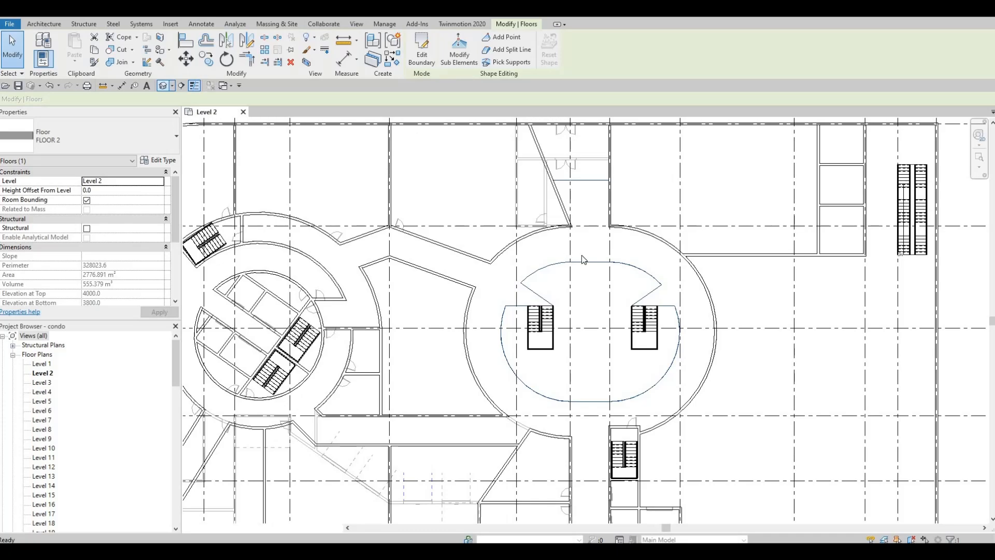
scroll(716, 328, "up", 5)
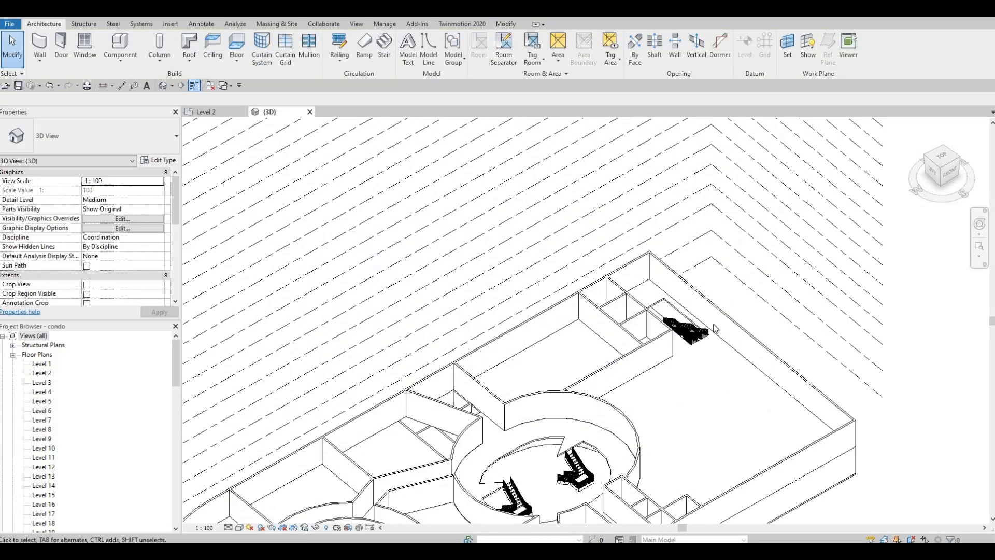
- Examine the floor openings in 3D around the circular hall and the rooms with double doors beside it
scroll(668, 346, "up", 3)
middle_click_drag(675, 353, 757, 318)
middle_click_drag(374, 438, 553, 299)
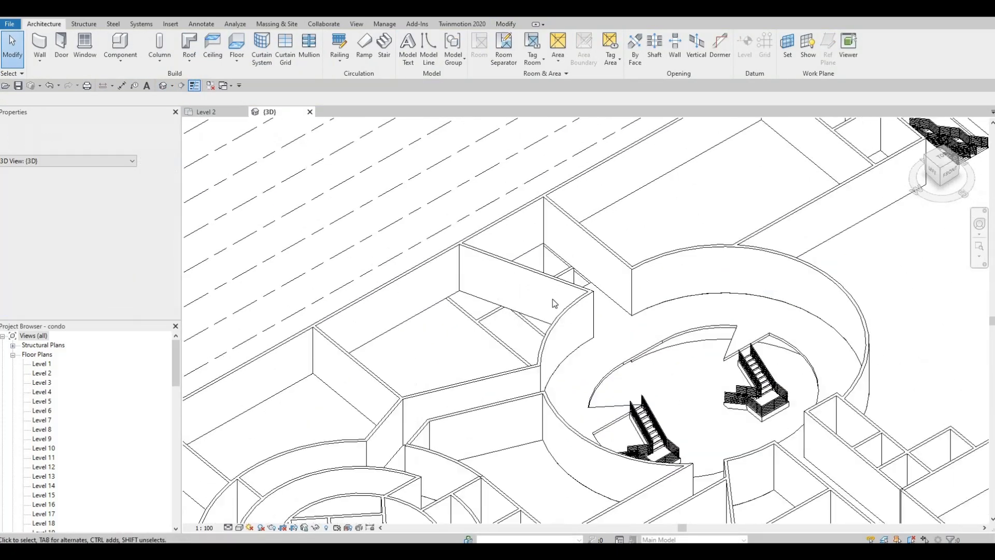
middle_click_drag(606, 317, 584, 369, "shift")
middle_click_drag(808, 173, 680, 270)
middle_click_drag(669, 184, 586, 334)
scroll(578, 334, "up", 2)
middle_click_drag(689, 311, 625, 318, "shift")
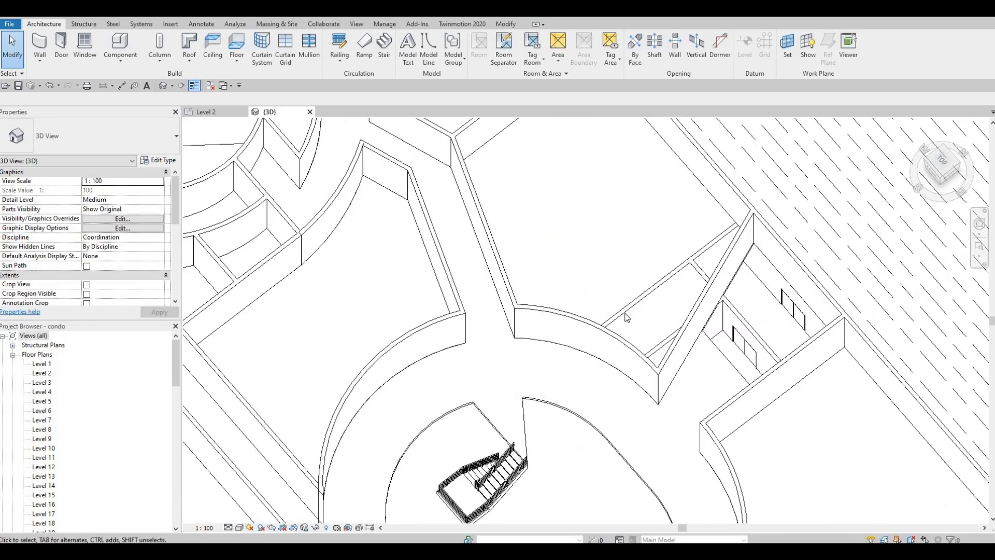
middle_click_drag(721, 344, 600, 345)
scroll(626, 326, "up", 2)
middle_click_drag(676, 299, 850, 233, "shift")
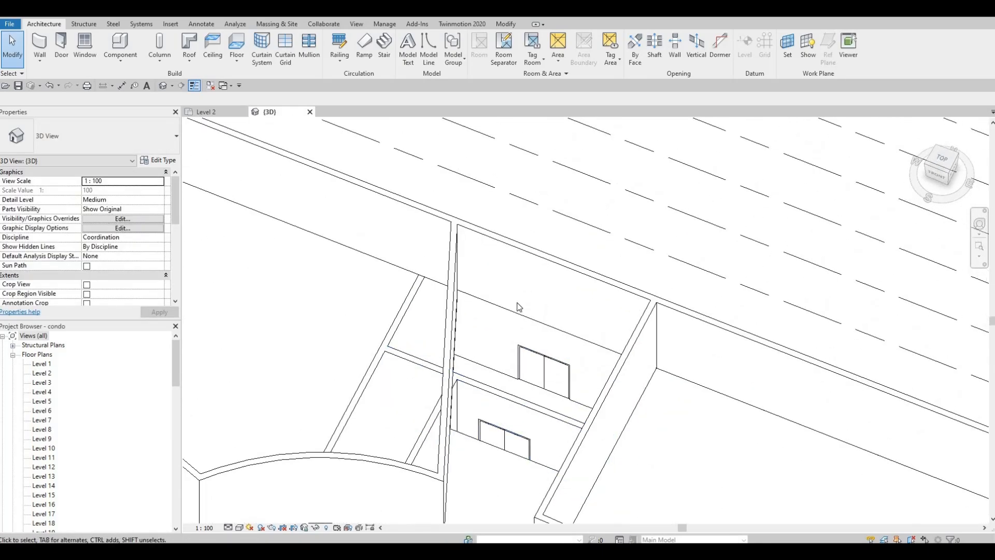
scroll(517, 306, "down", 2)
middle_click_drag(480, 427, 658, 309)
scroll(658, 310, "down", 2)
middle_click_drag(612, 380, 717, 328)
scroll(703, 341, "up", 1)
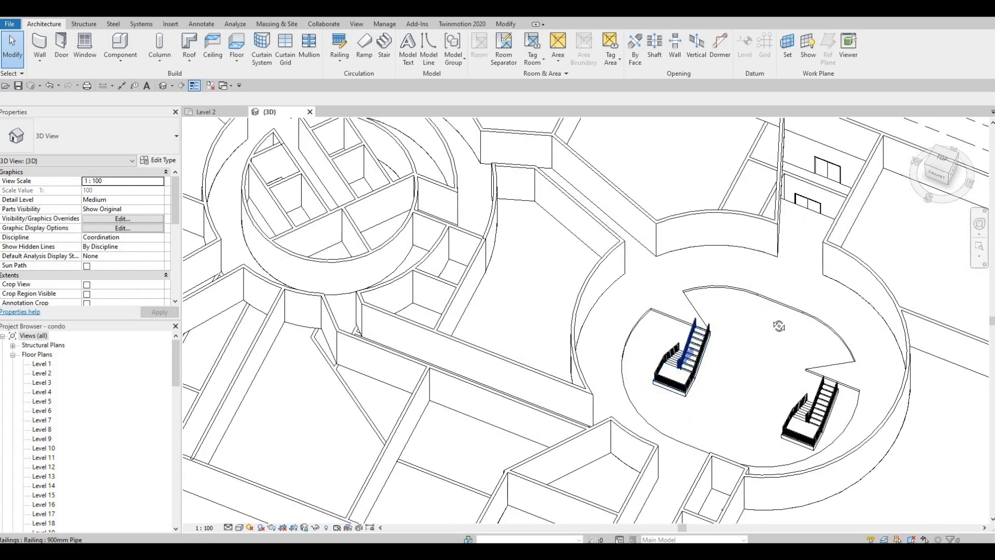
- Inspect how both hall stairs meet the edge of the central floor opening in 3D
middle_click_drag(779, 326, 737, 317, "shift")
scroll(686, 300, "up", 2)
scroll(649, 295, "up", 3)
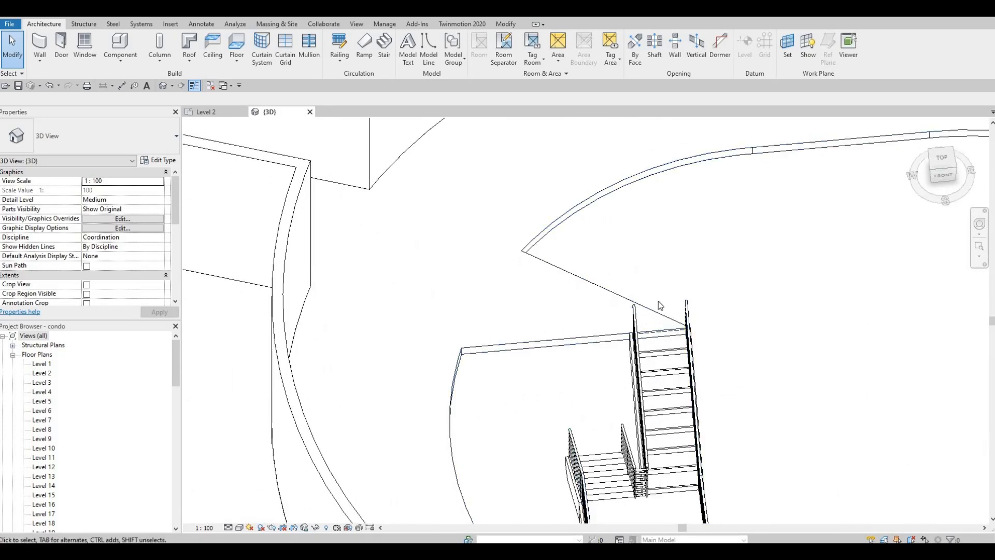
scroll(562, 307, "down", 5)
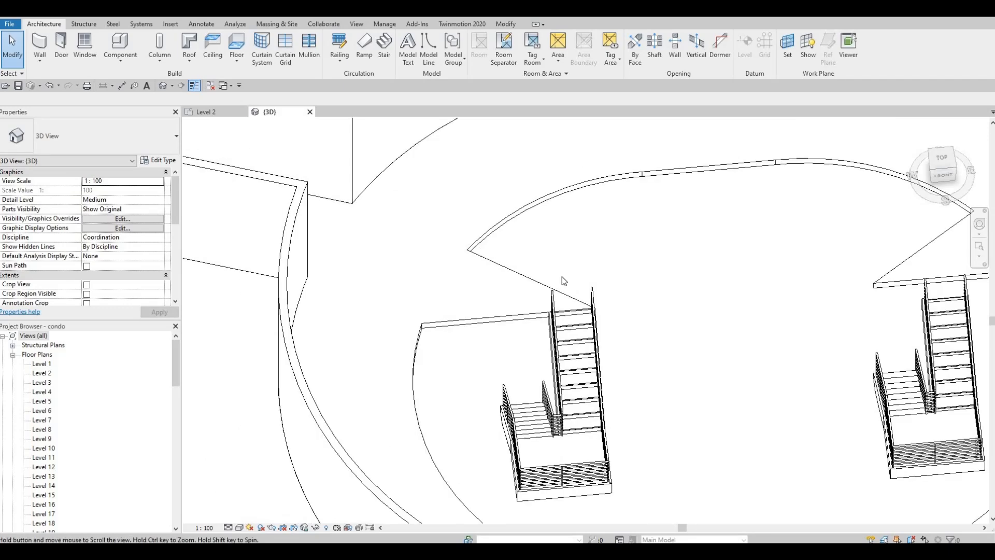
scroll(638, 274, "down", 5)
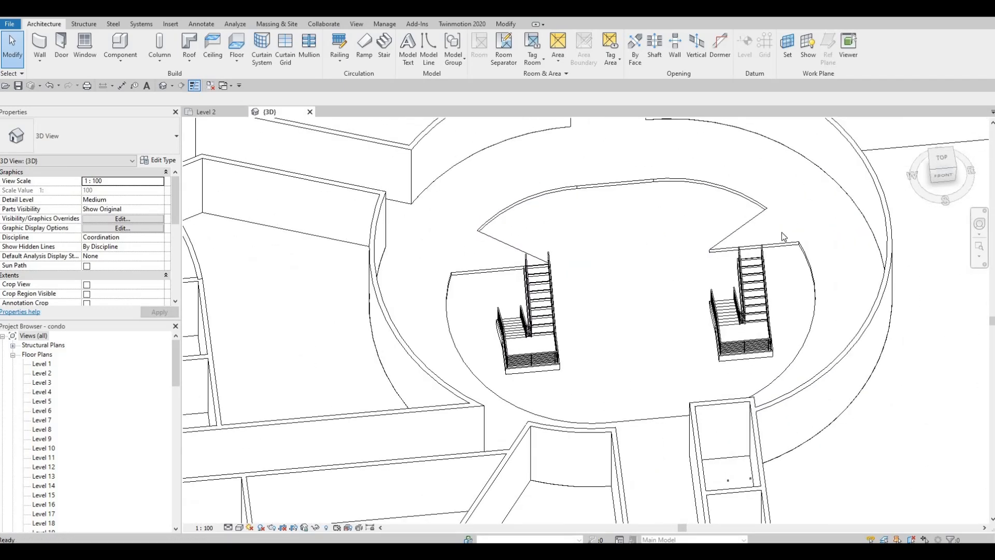
scroll(785, 258, "up", 2)
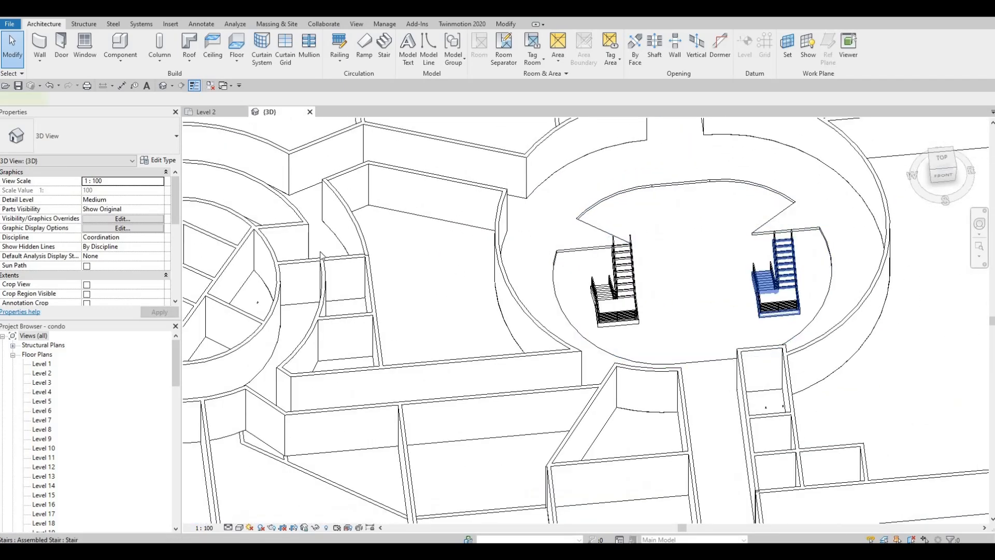
- Flip the up direction of the hall's right-hand stair in the Level 2 plan
left_click(783, 264)
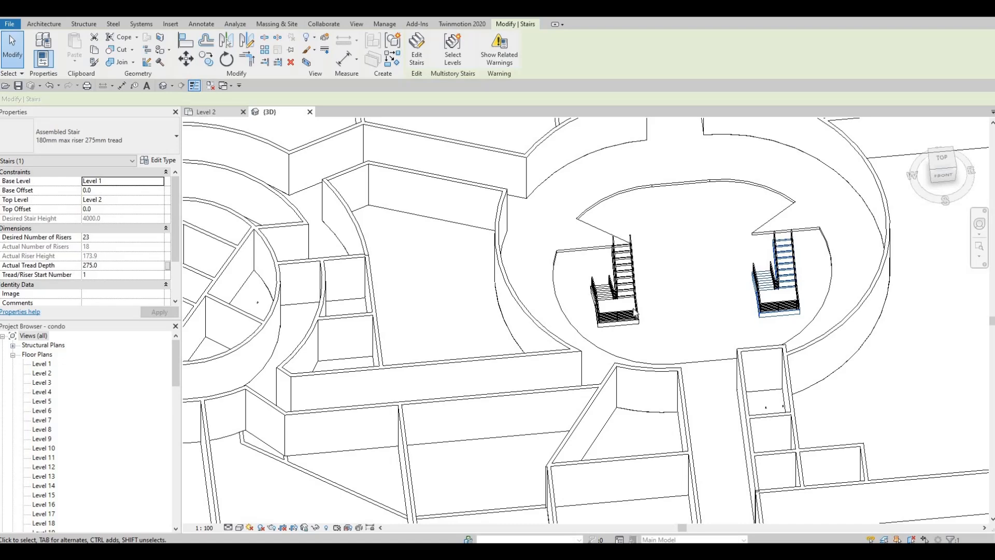
key("ctrl+Tab")
scroll(637, 332, "up", 4)
key("Escape")
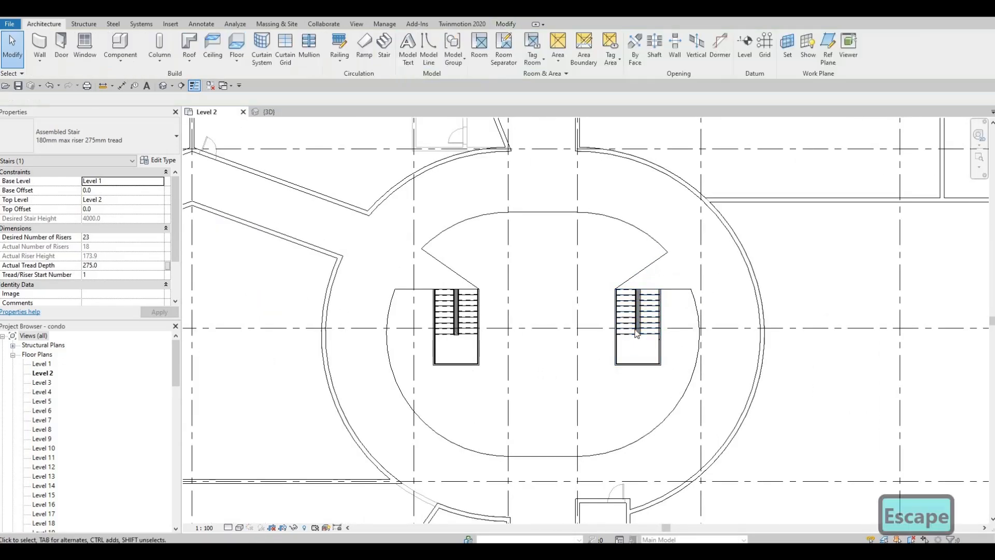
key("Escape")
scroll(637, 334, "up", 3)
left_click(646, 286)
scroll(651, 231, "up", 2)
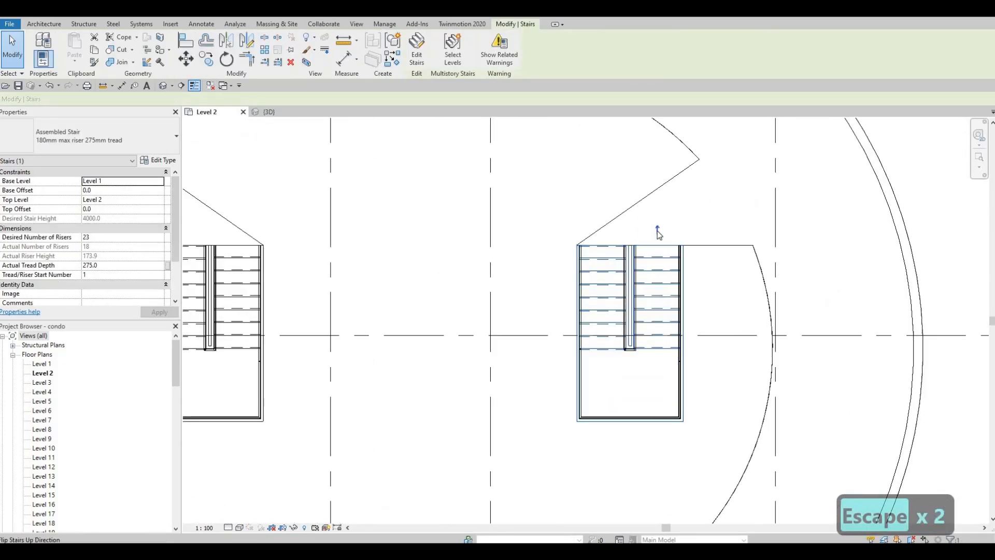
left_click(656, 231)
key("Escape")
key("Escape")
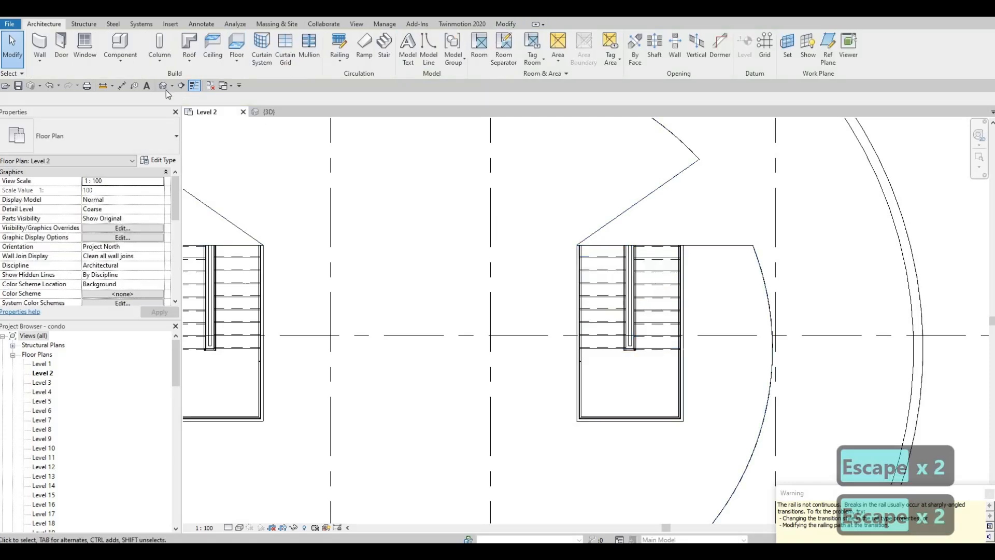
- Check the flipped stair against the floor edge and the opposite stair in the 3D view
left_click(268, 112)
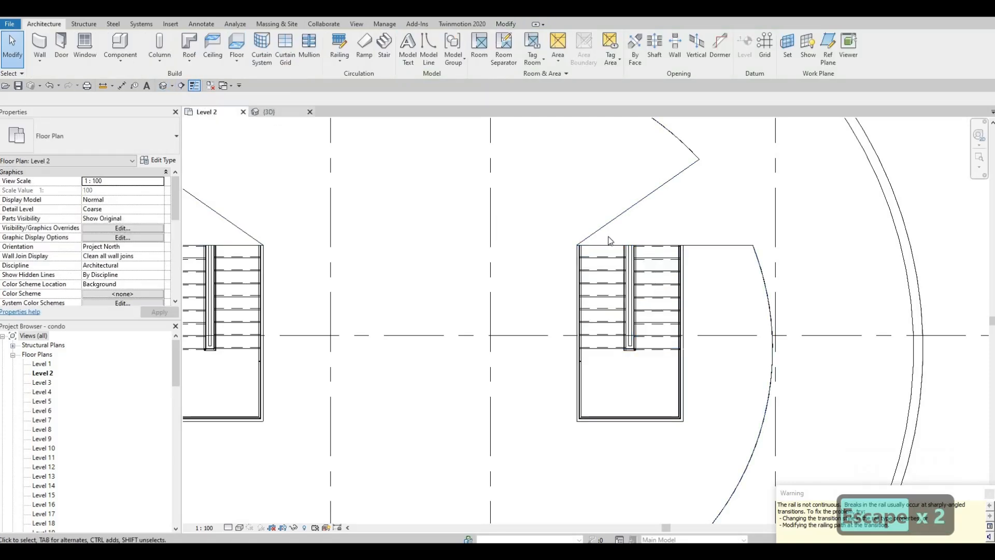
middle_click_drag(770, 222, 747, 229, "shift")
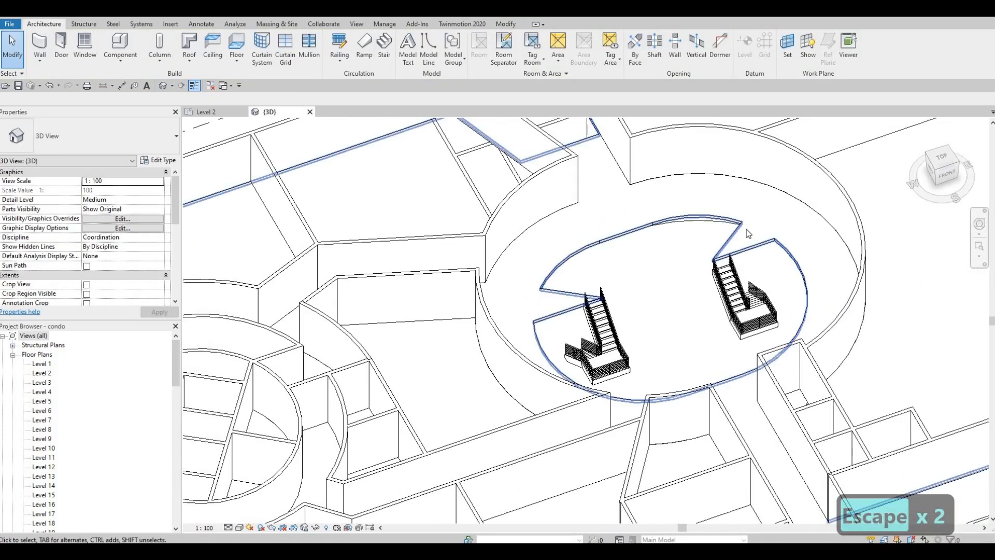
scroll(721, 284, "up", 2)
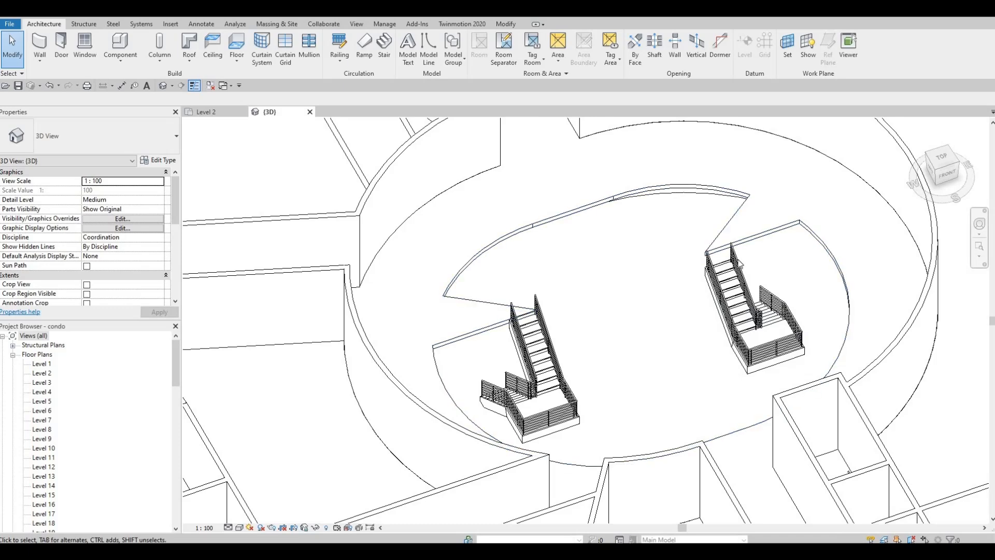
left_click(732, 278)
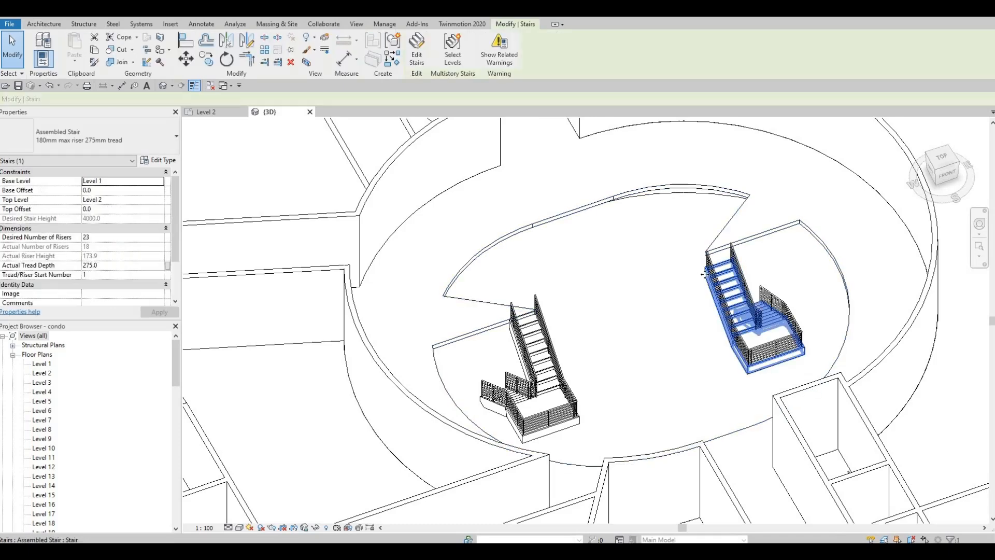
middle_click_drag(731, 278, 710, 310)
key("Escape")
key("Escape")
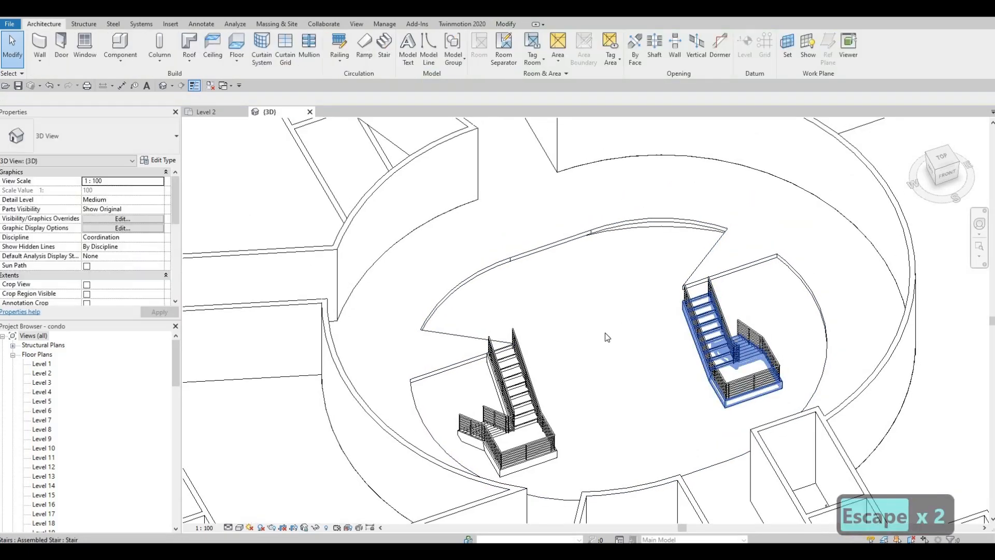
scroll(706, 327, "down", 2)
scroll(706, 334, "up", 2)
left_click(710, 334)
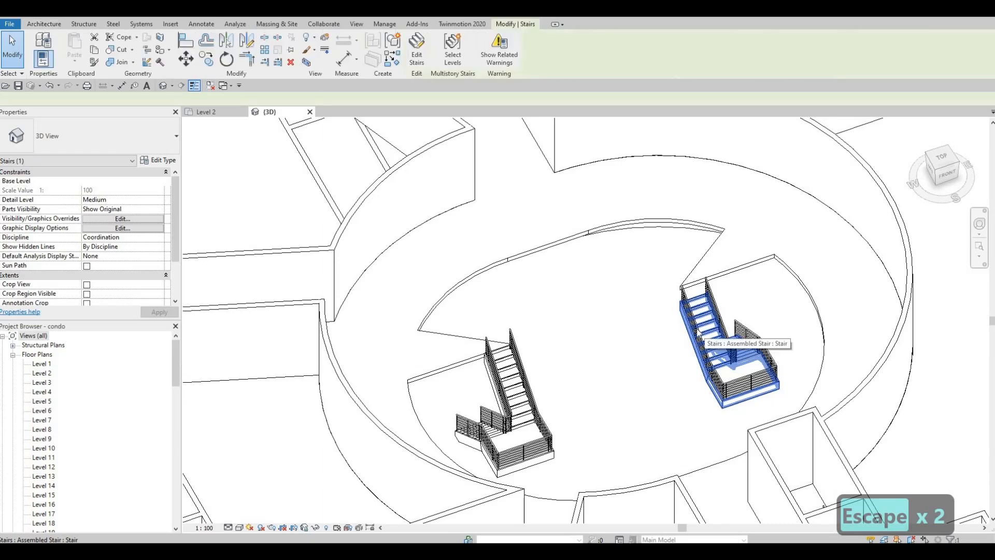
key("Escape")
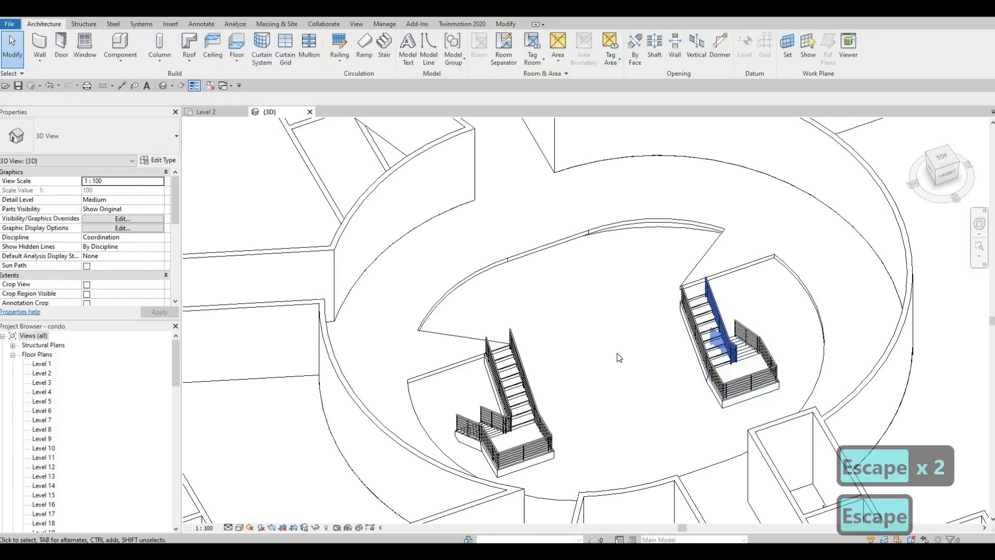
- Examine the rest of the model in 3D, from the stair hall to the smaller circular hall and surrounding rooms
middle_click_drag(618, 358, 637, 297, "shift")
middle_click_drag(539, 347, 561, 282)
scroll(660, 254, "down", 2)
middle_click_drag(629, 300, 753, 184, "shift")
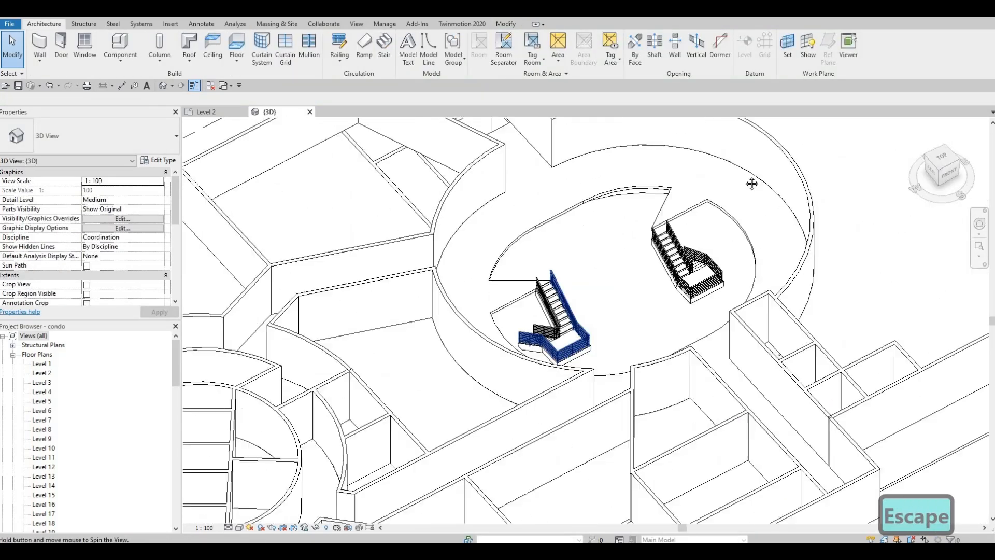
scroll(666, 292, "down", 2)
middle_click_drag(579, 393, 689, 254)
scroll(690, 254, "down", 1)
scroll(612, 342, "up", 3)
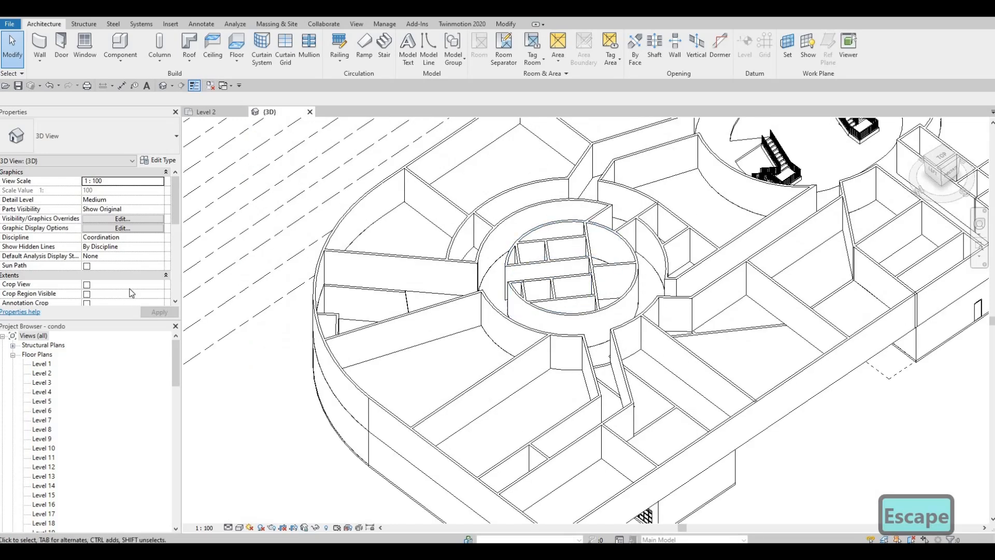
- Return to the Level 2 plan and open the FLOOR 2 boundary for editing at the hall's central opening
left_click(230, 116)
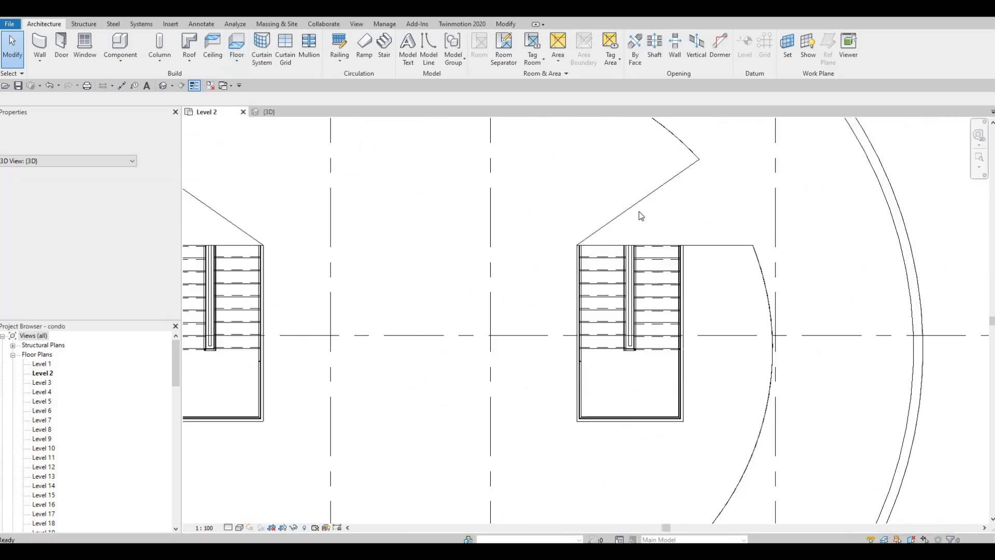
scroll(641, 223, "down", 2)
key("Escape")
scroll(549, 273, "down", 3)
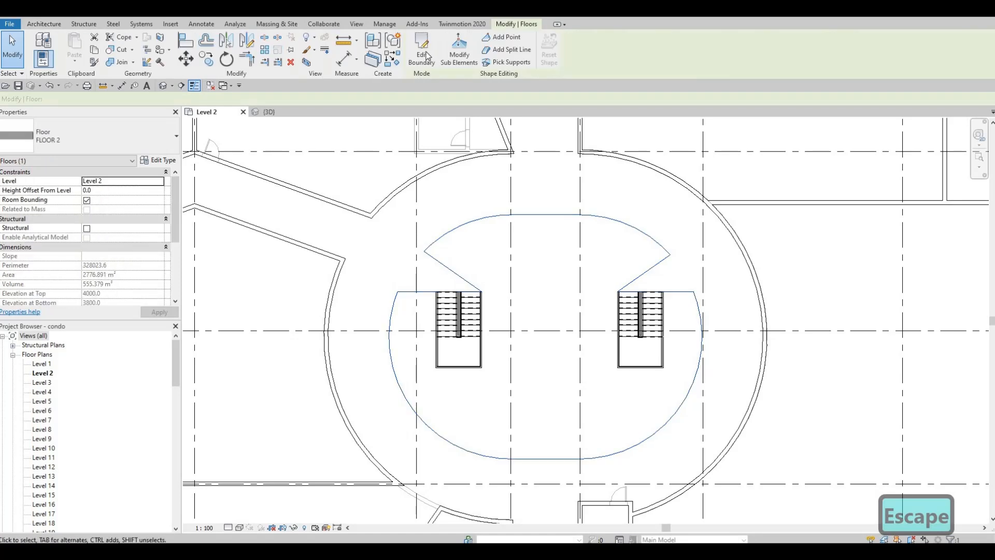
left_click(422, 55)
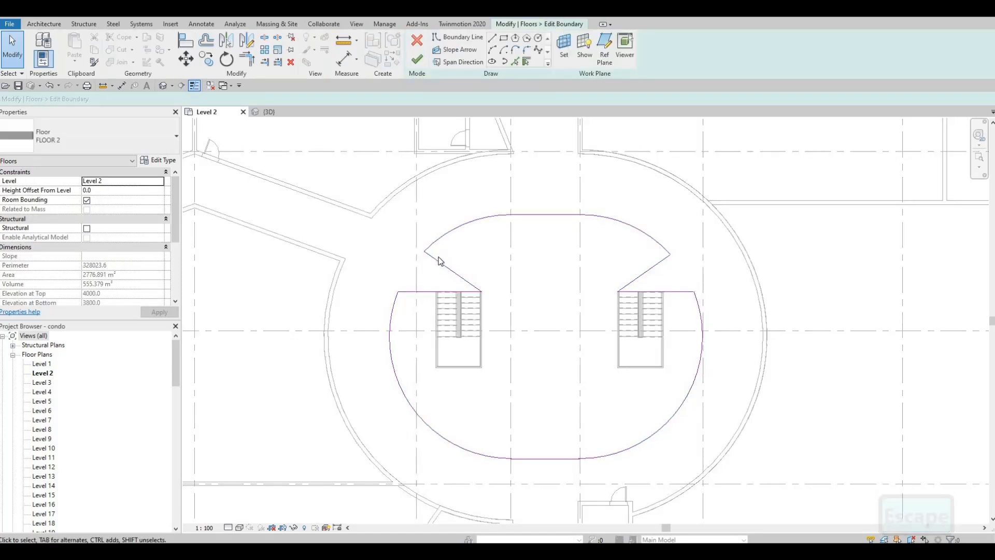
- Try to move the left slanted boundary line inward, lengthening it to about 4562 mm
left_click(438, 262)
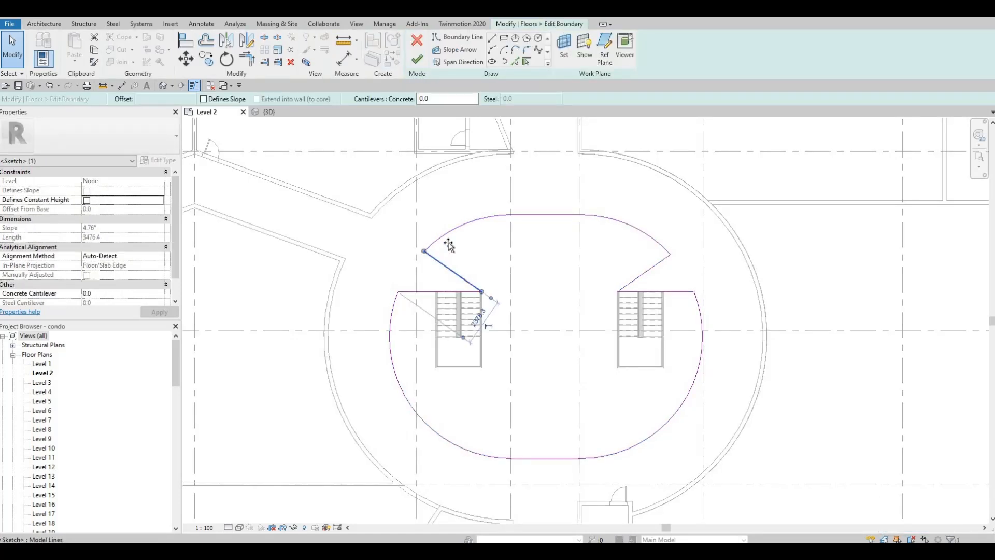
left_click_drag(449, 246, 455, 256)
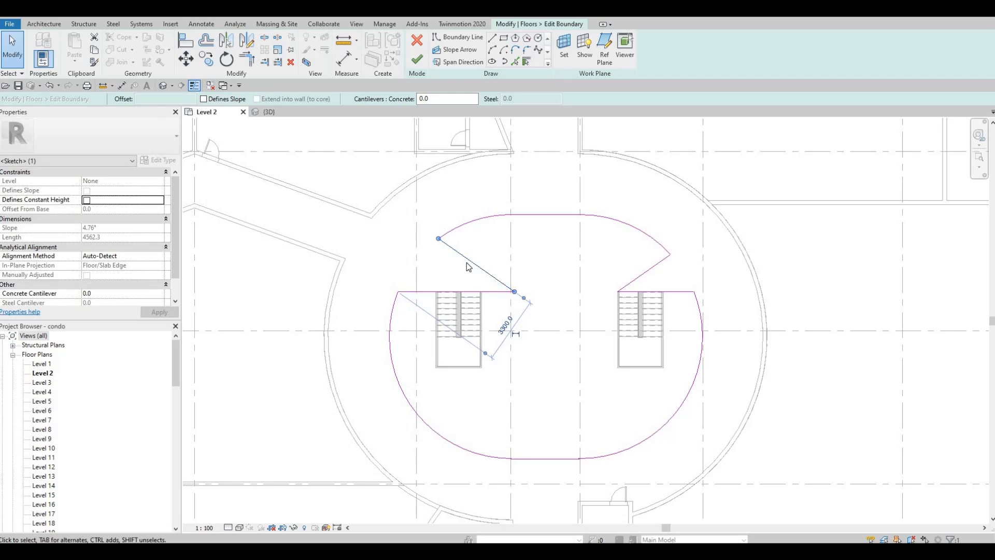
key("ctrl+z")
key("Escape")
- Move the arc ends of both slanted boundary lines inward along the arcs, making the right line about 60° steep
left_click(428, 258)
scroll(426, 259, "up", 3)
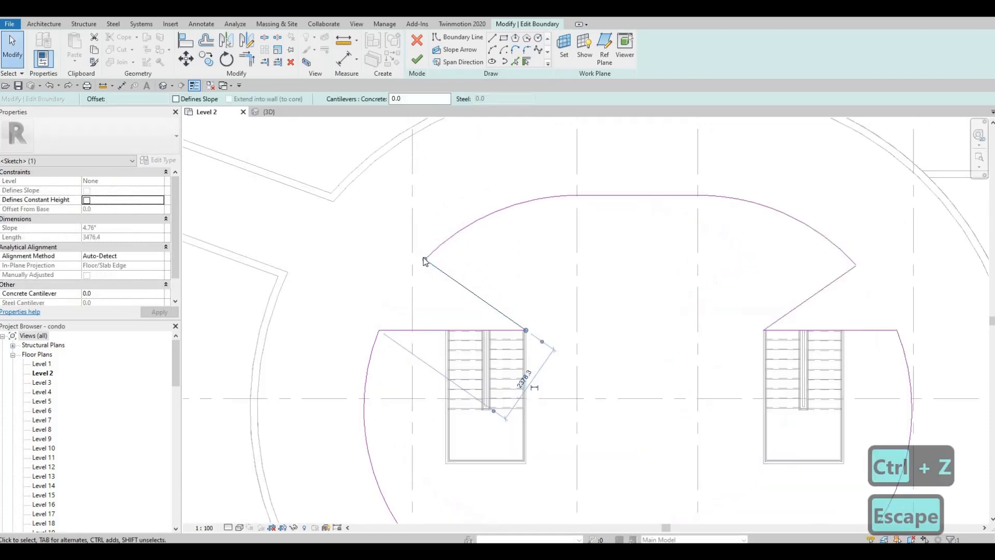
left_click_drag(449, 241, 467, 227)
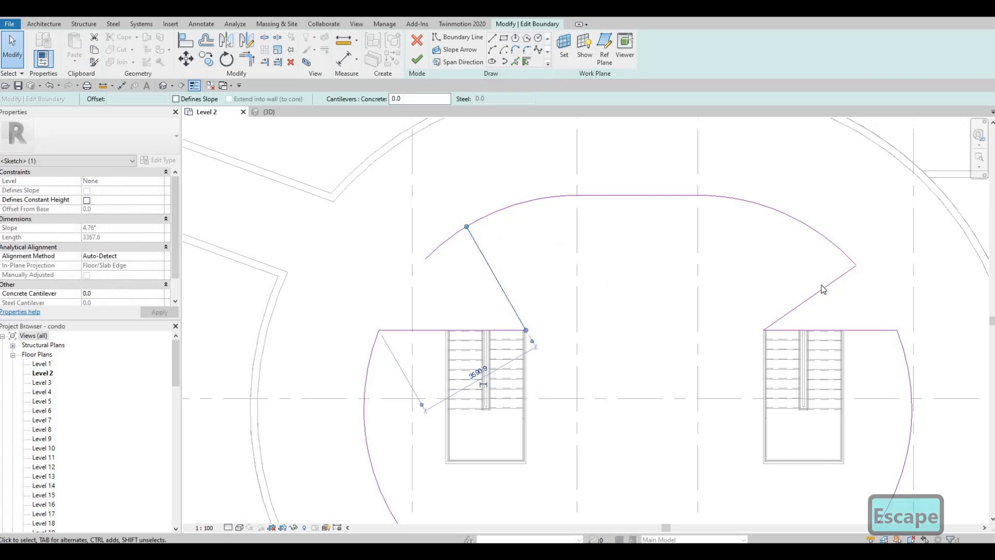
left_click(856, 266)
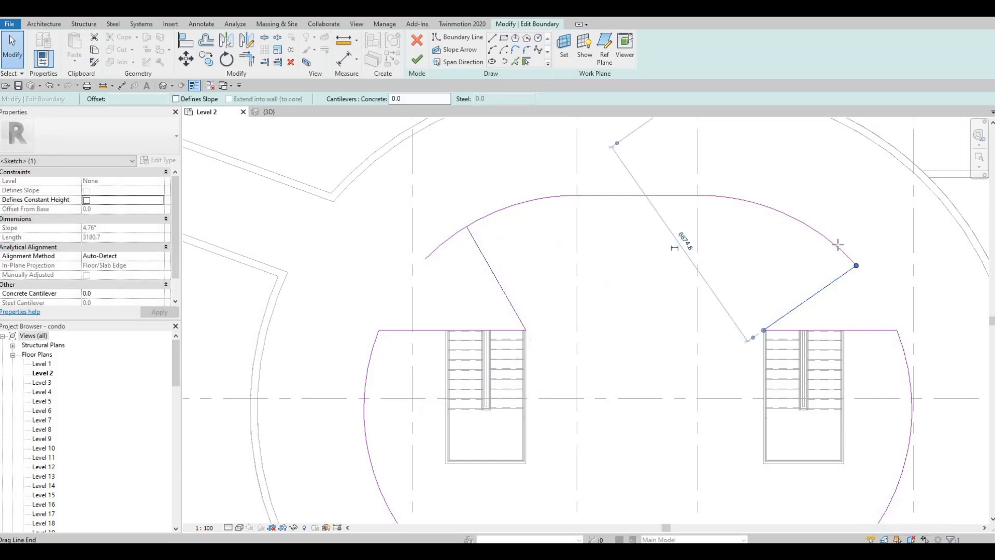
mouse_move(838, 244)
left_mouse_down()
mouse_move(823, 229)
mouse_move(805, 248)
left_mouse_up()
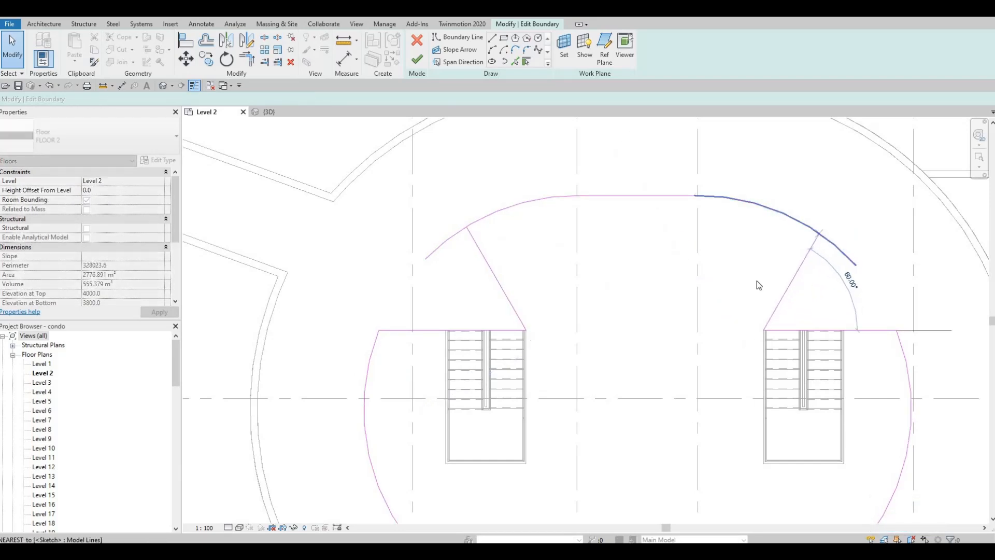
key("Escape")
key("Escape")
- Trim both upper arcs of the hall opening to the slanted lines and finish the floor boundary edit
key("t")
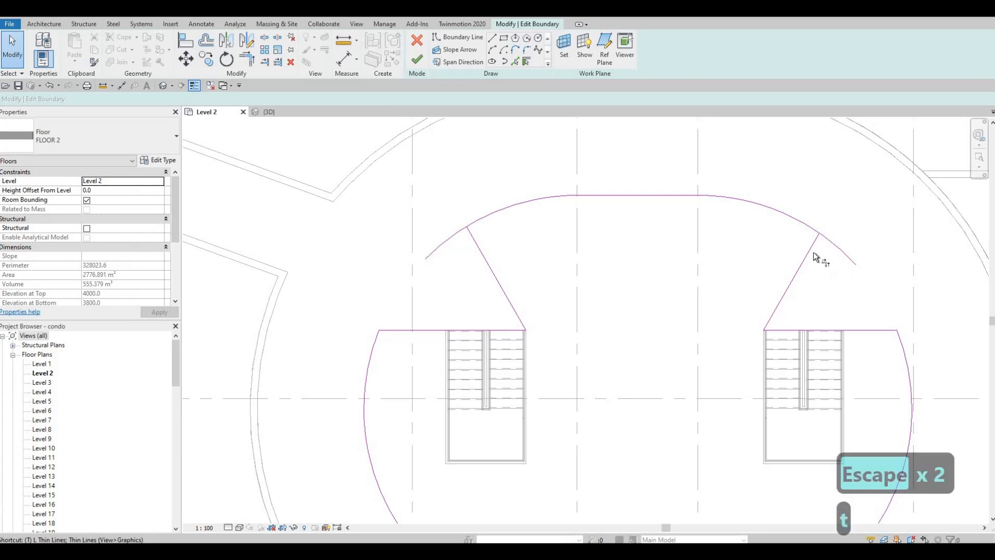
key("r")
left_click(807, 232)
left_click(736, 202)
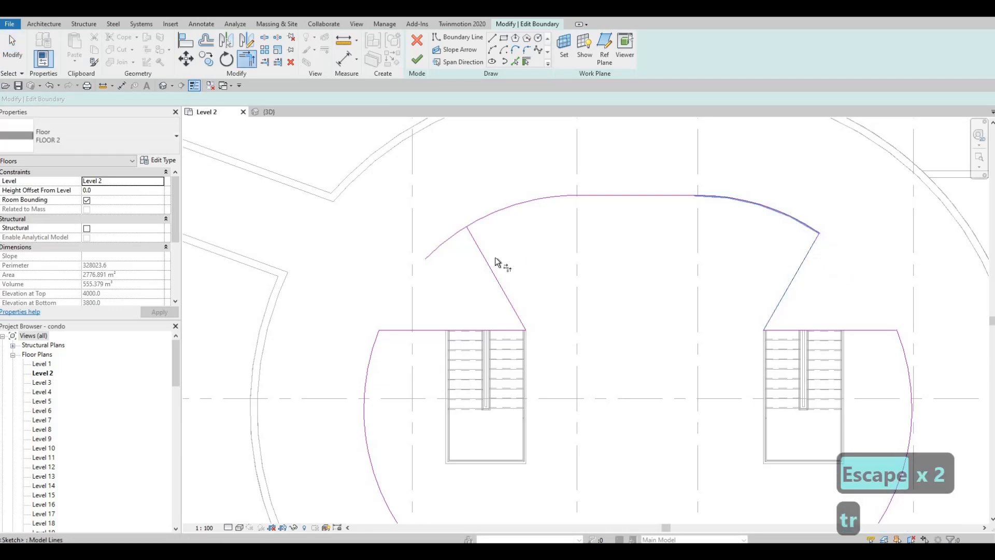
left_click(541, 200)
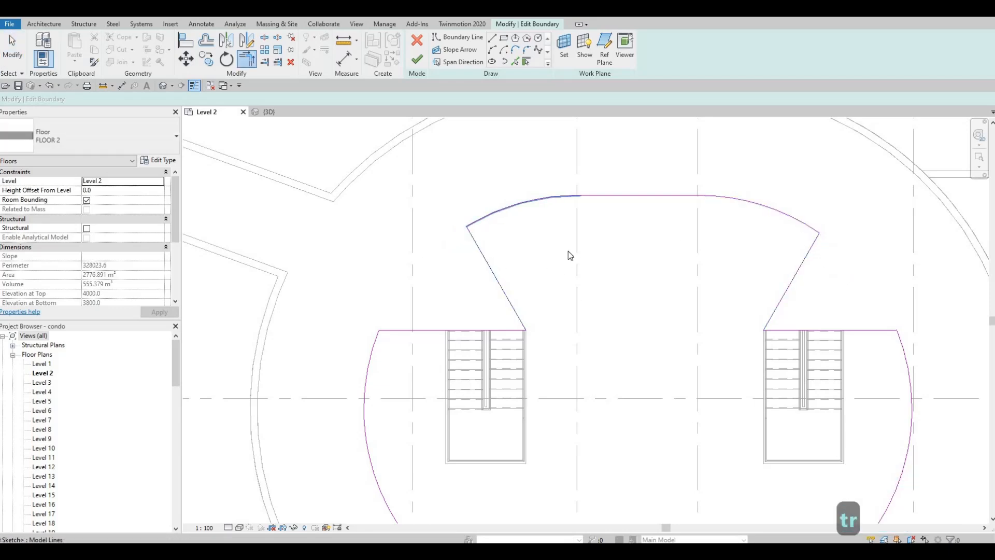
scroll(539, 147, "down", 2)
key("Escape")
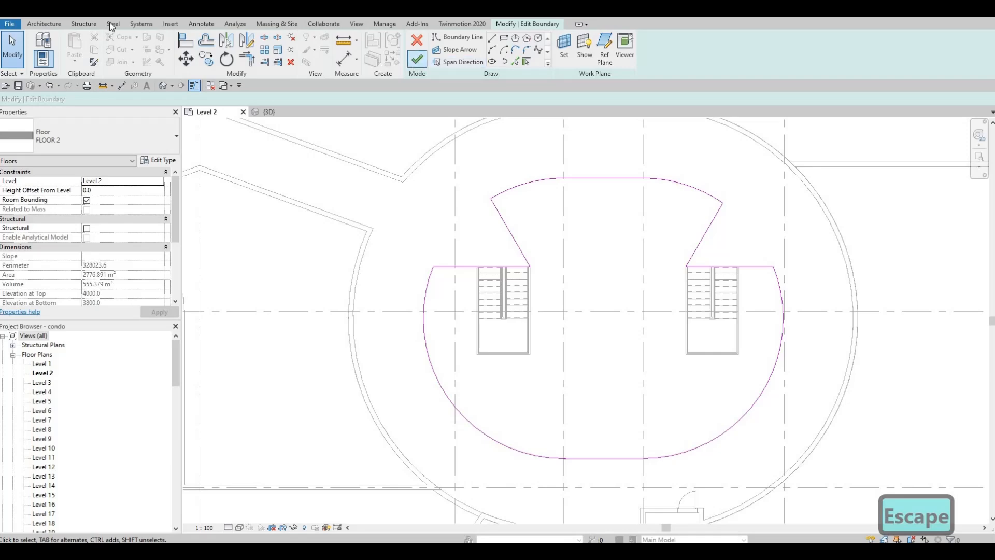
left_click(55, 24)
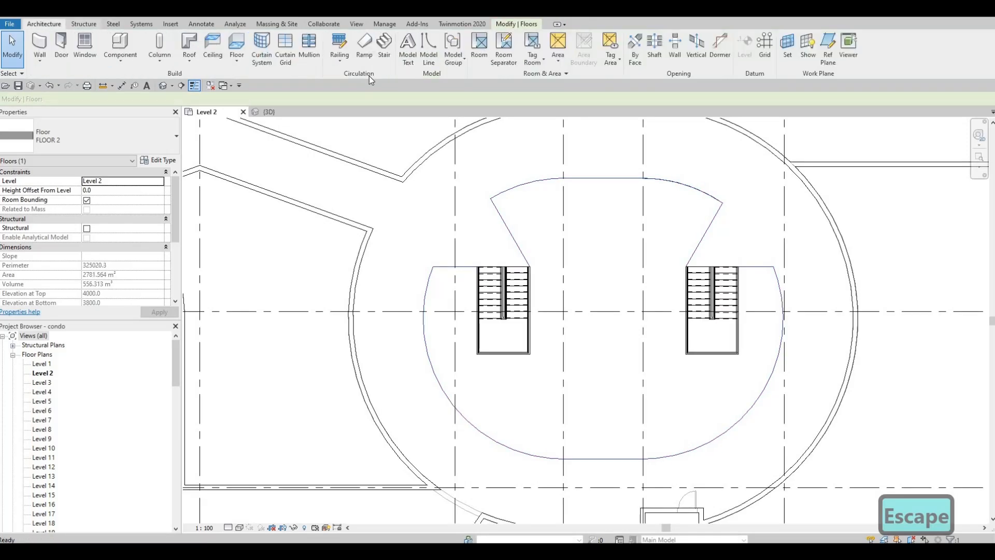
- Start a Glass Panel - Bottom Fill railing and trace the hall opening's upper arcs and straight edge with an outward offset of 50
left_click(338, 47)
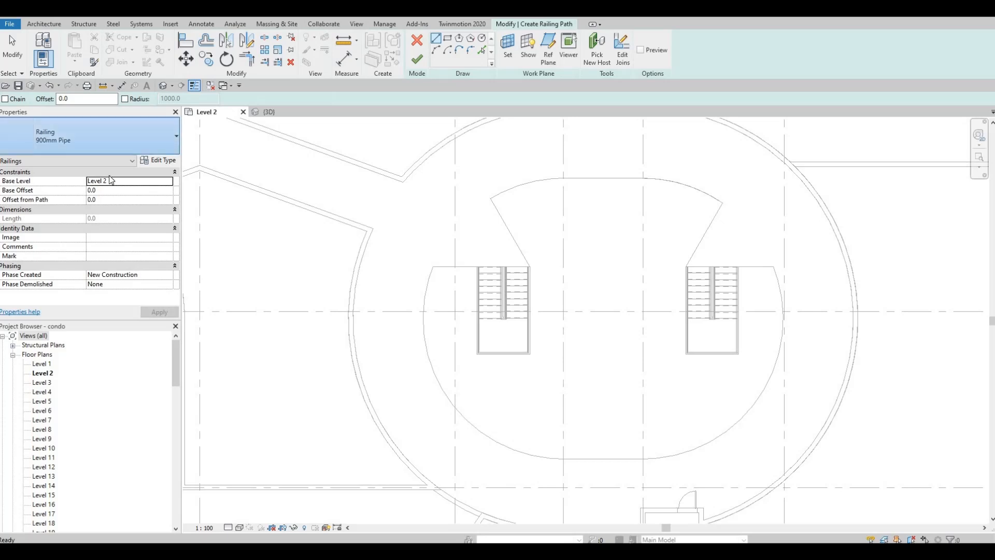
left_click(166, 143)
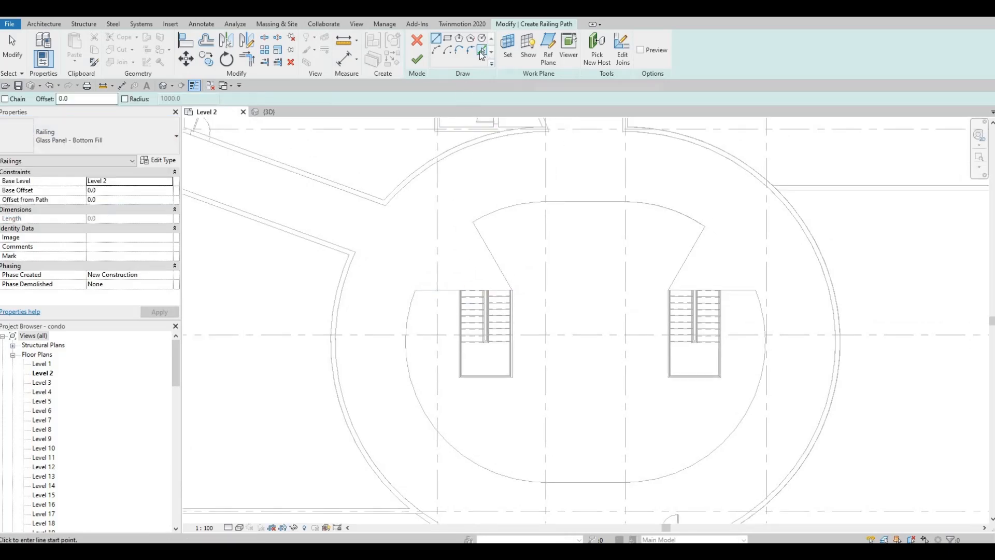
left_click(483, 52)
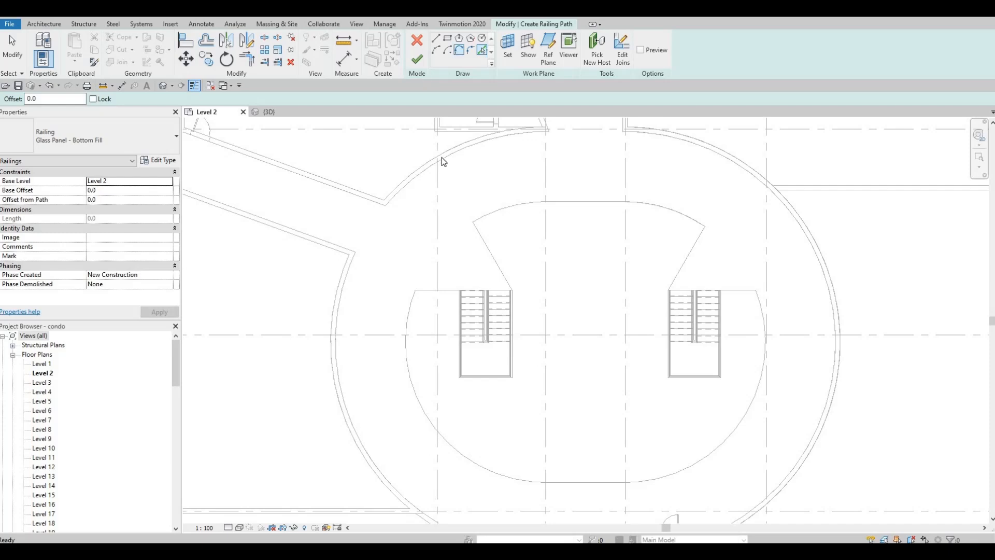
left_click(518, 216)
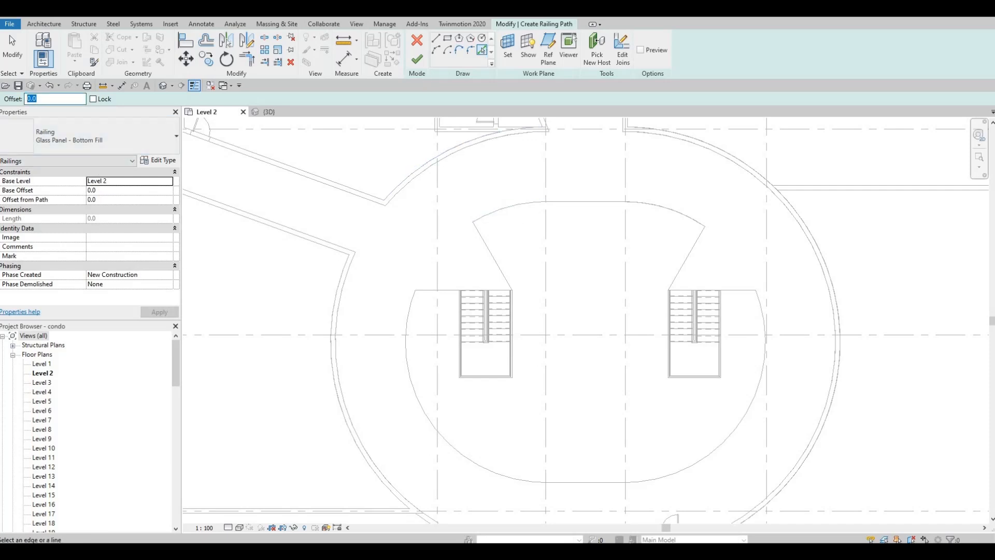
type("50")
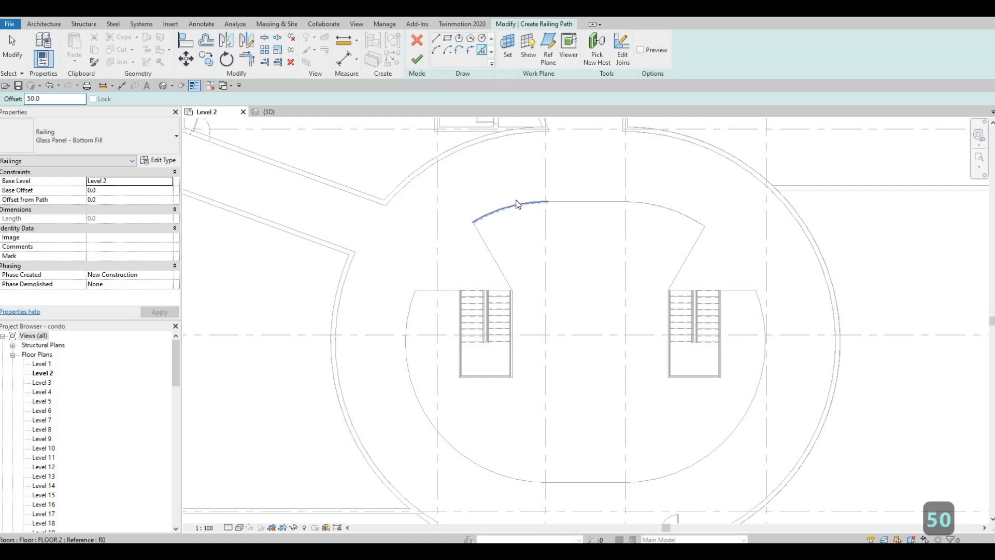
scroll(519, 203, "up", 5)
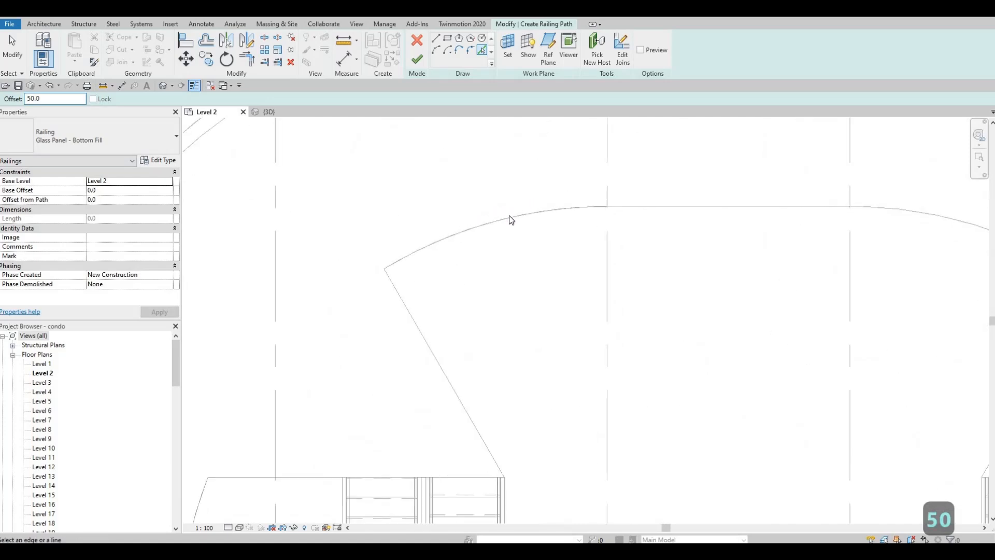
left_click(667, 216)
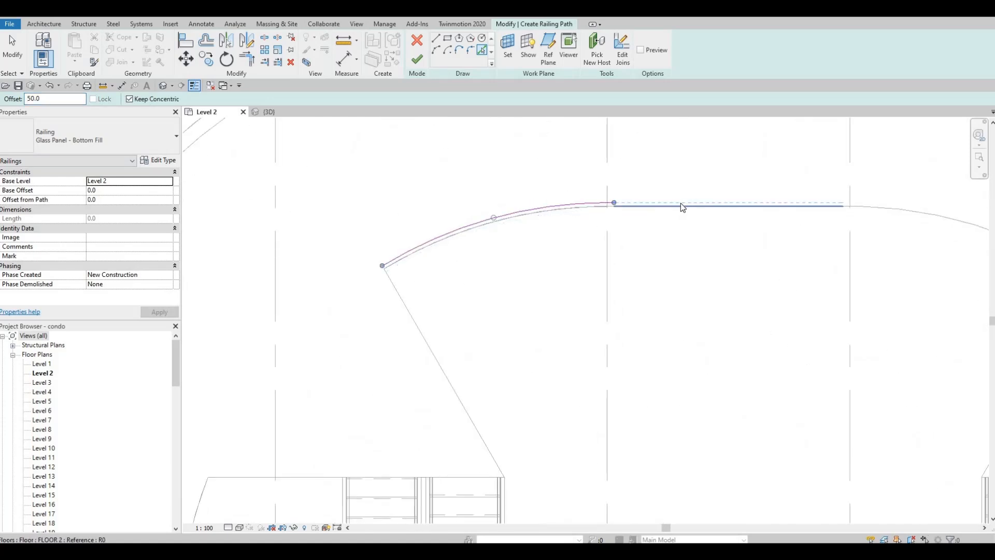
left_click(674, 204)
middle_click_drag(586, 288, 294, 313)
left_click(632, 247)
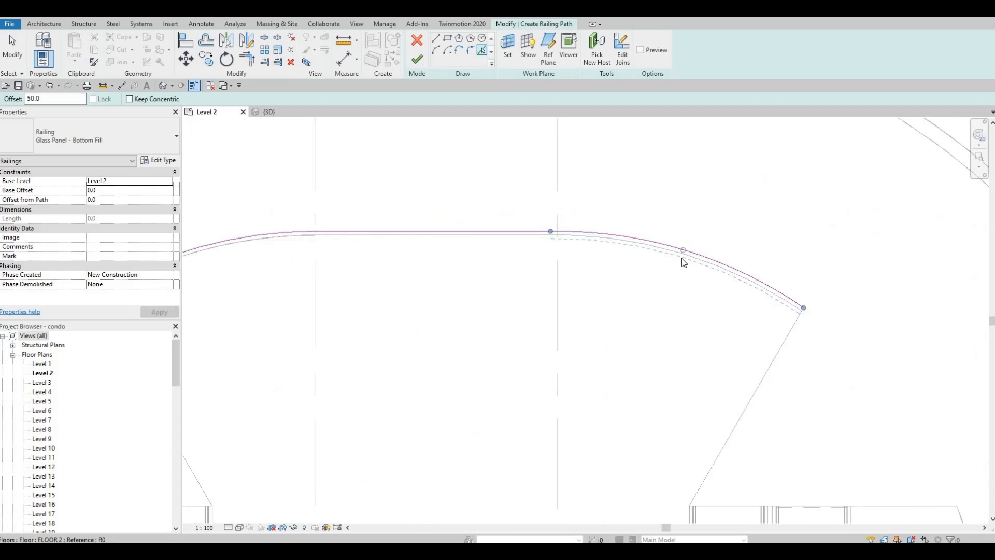
left_click(683, 258)
- Add both slanted edges of the hall opening to the railing path at the 50 offset and finish the railing
middle_click_drag(818, 381, 682, 284)
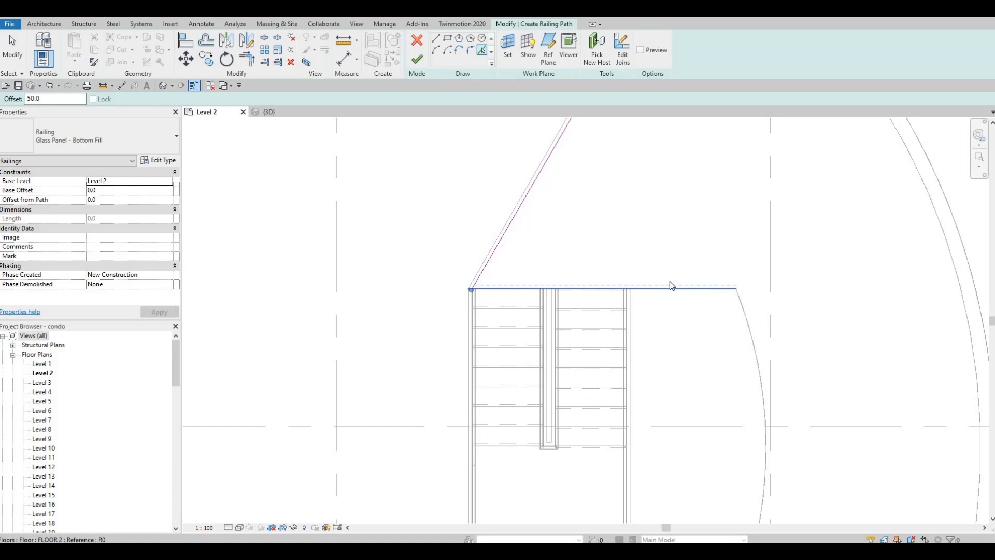
scroll(622, 263, "down", 1)
scroll(459, 197, "down", 2)
middle_click_drag(265, 193, 566, 194)
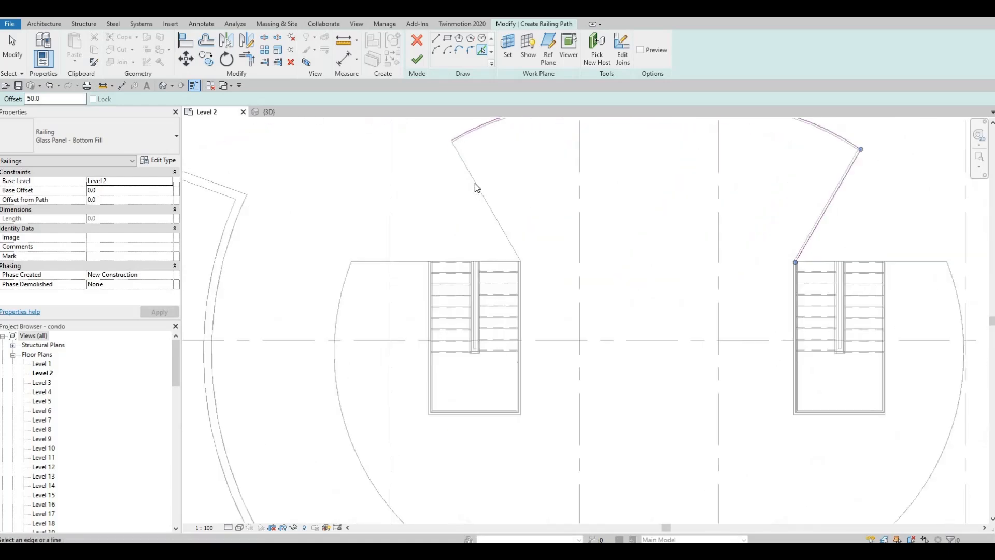
scroll(475, 185, "up", 1)
left_click(467, 188)
middle_click_drag(465, 222, 511, 176)
scroll(511, 176, "down", 1)
middle_click_drag(508, 299, 489, 210)
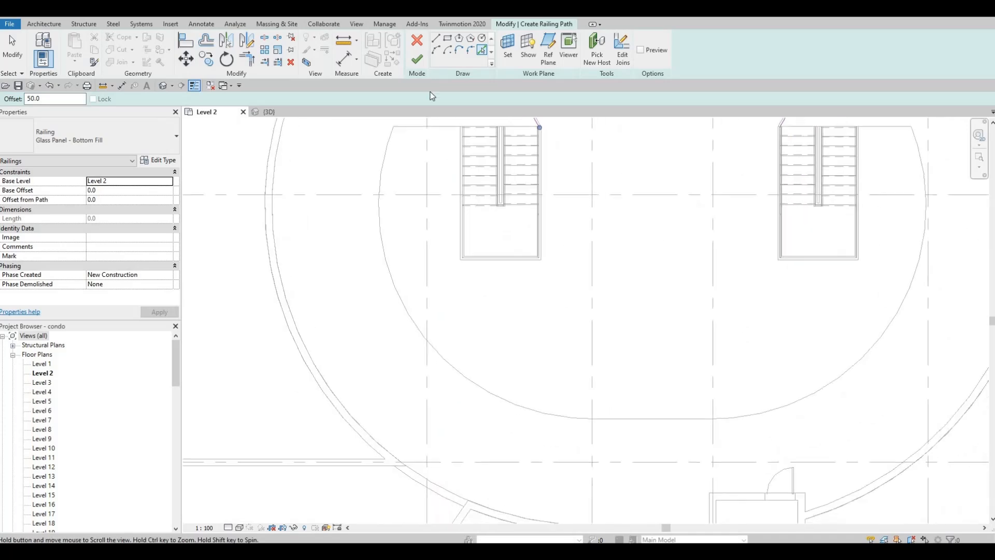
scroll(451, 238, "down", 1)
middle_click_drag(421, 129, 399, 220)
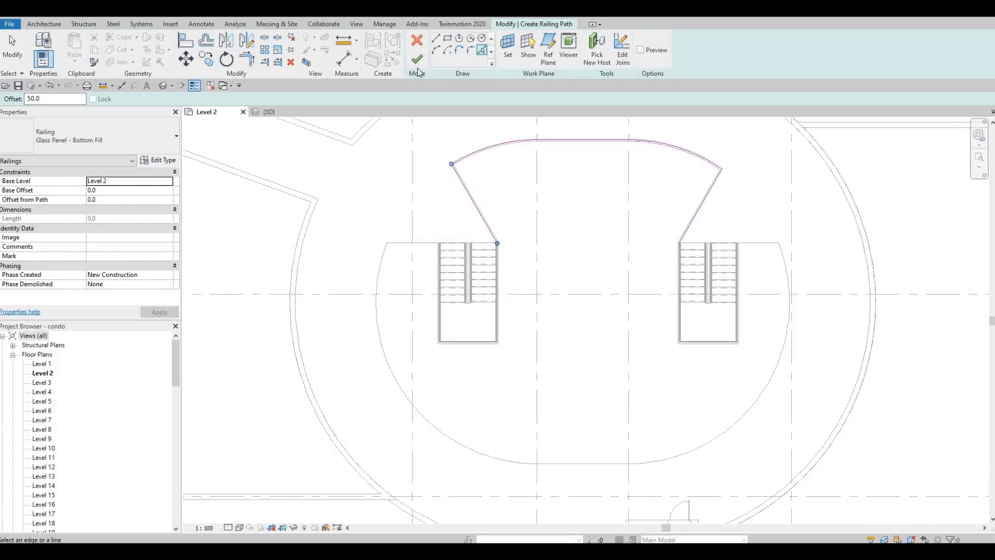
left_click(418, 60)
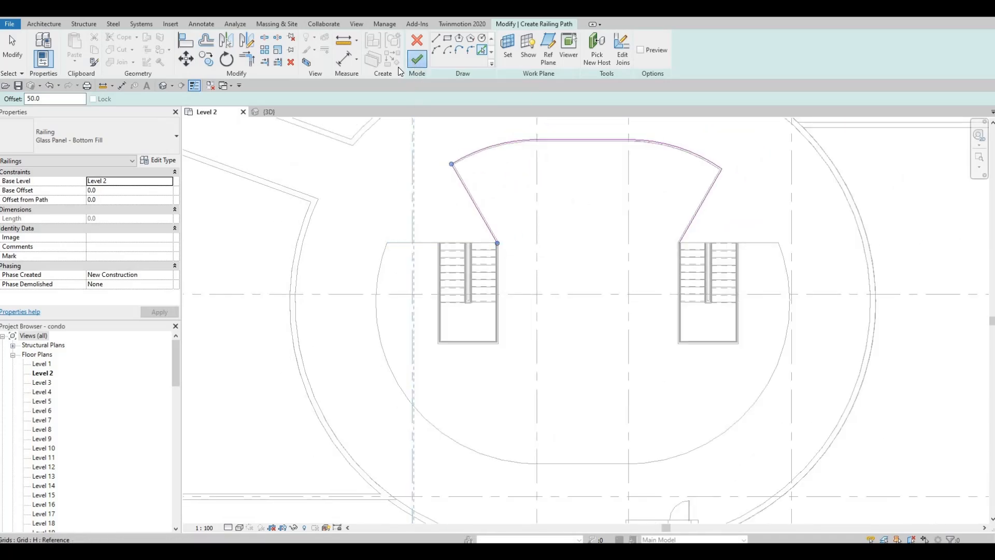
key("Escape")
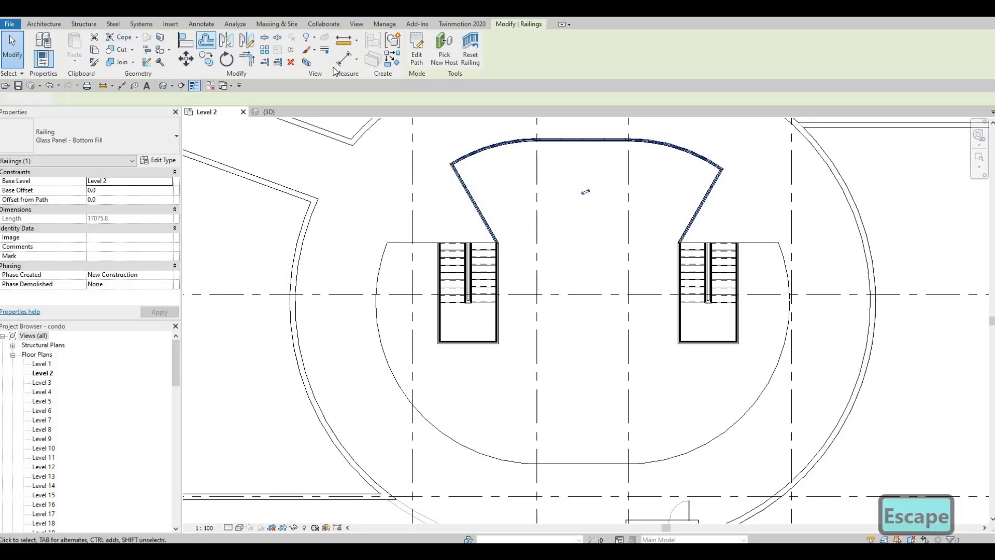
- Start a second glass railing path with an offset of 50, tracing the edge above the left stair and the opening's left arc
left_click(339, 44)
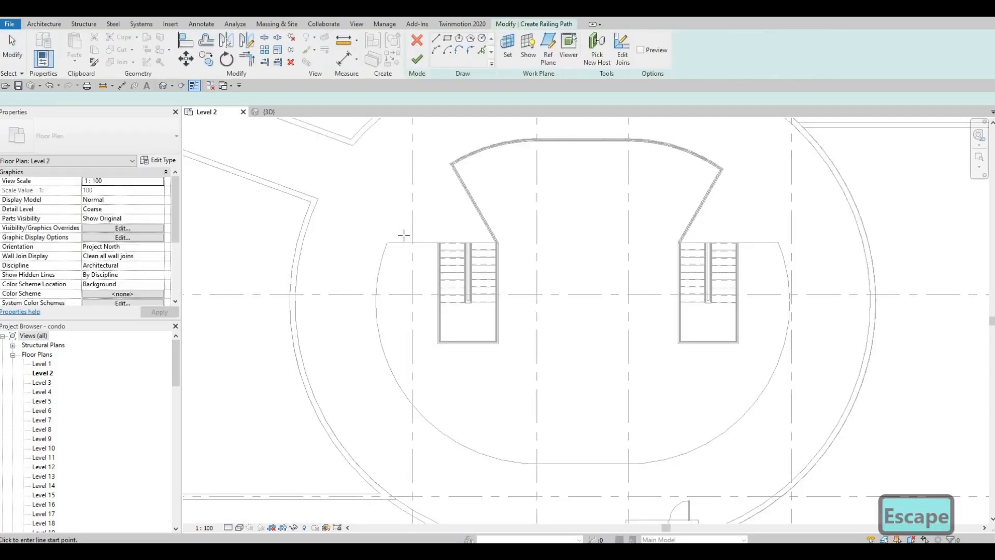
scroll(394, 223, "up", 4)
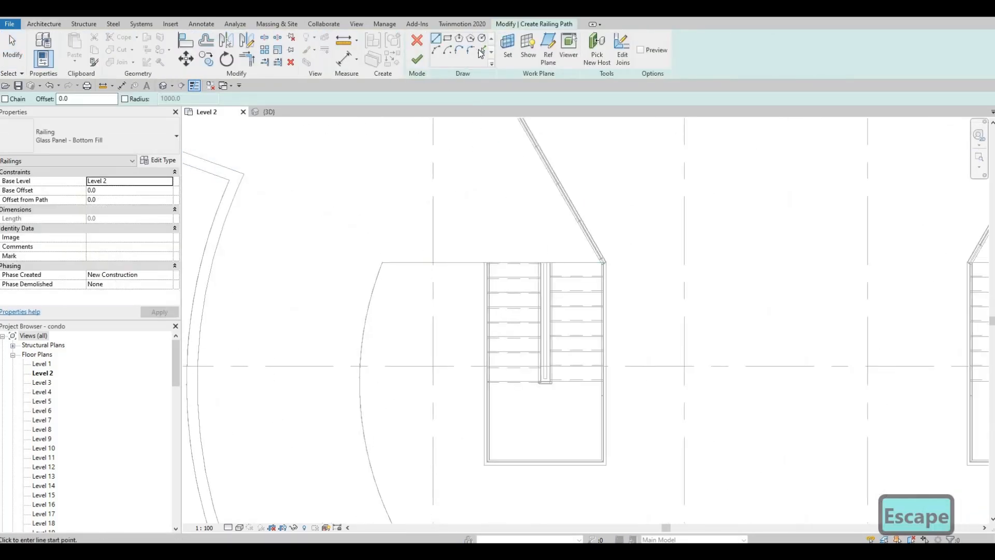
key("Escape")
left_click(55, 98)
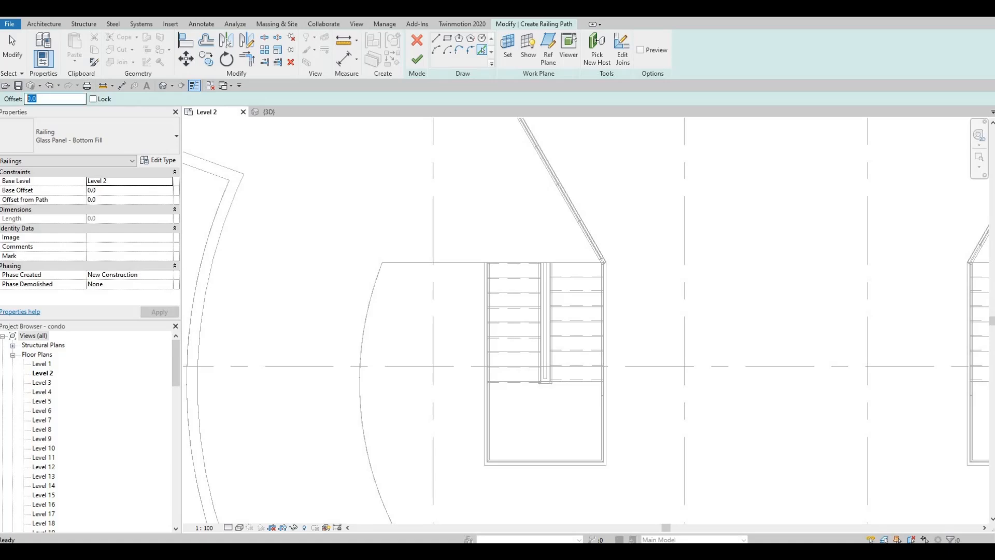
type("50")
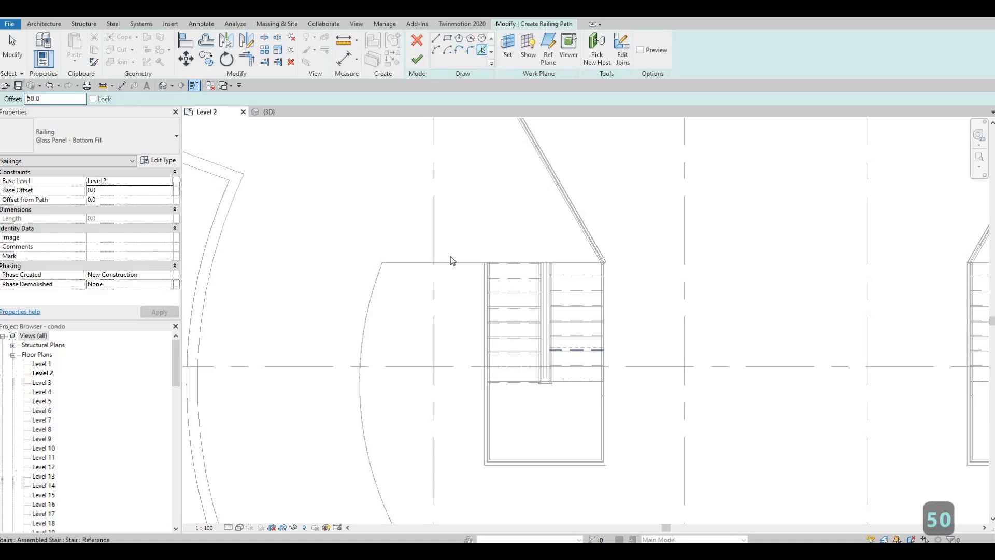
left_click(450, 265)
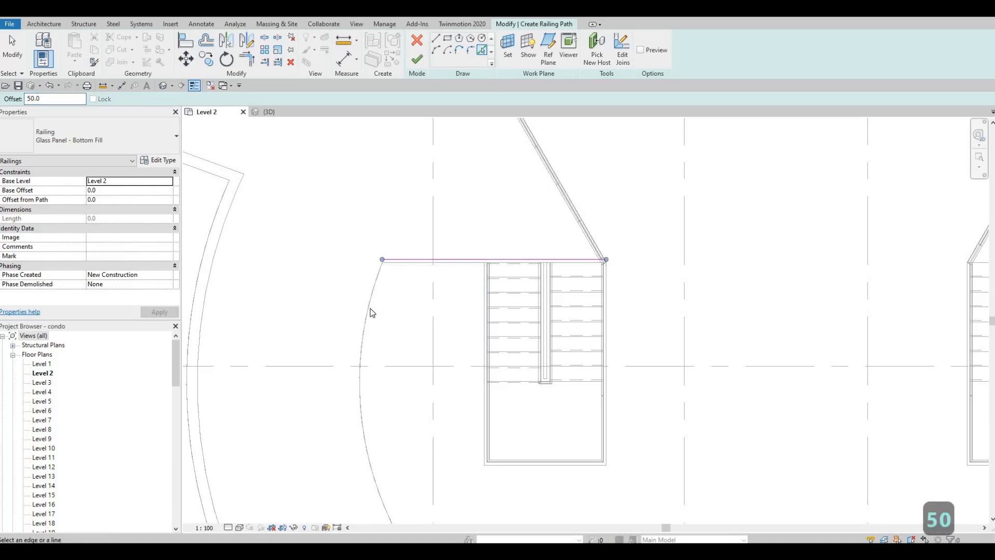
left_click(369, 309)
middle_click_drag(641, 469, 548, 213)
scroll(548, 213, "down", 2)
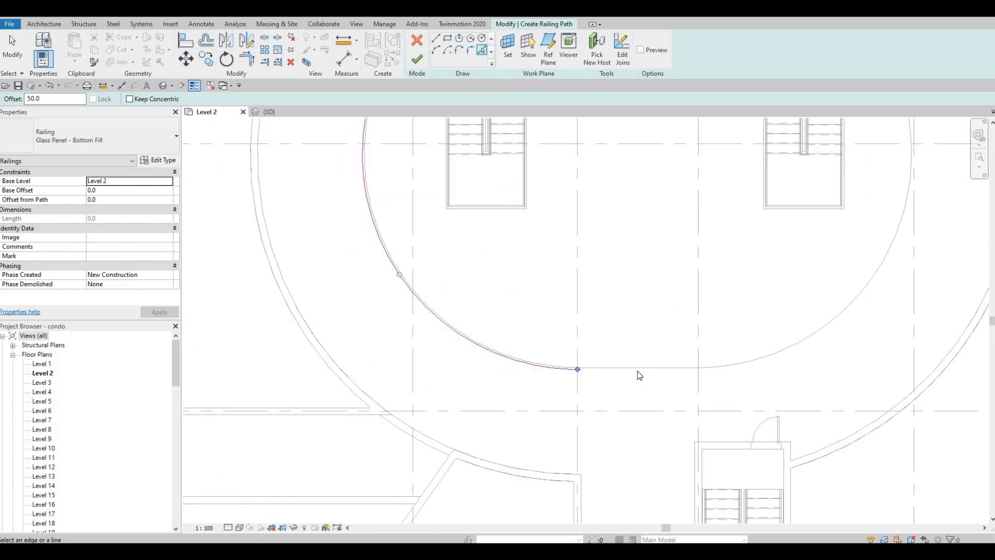
- Continue the railing path along the opening's lower straight edge, its right arc and the edge above the right stair
left_click(739, 363)
middle_click_drag(745, 316, 611, 473)
scroll(746, 212, "up", 1)
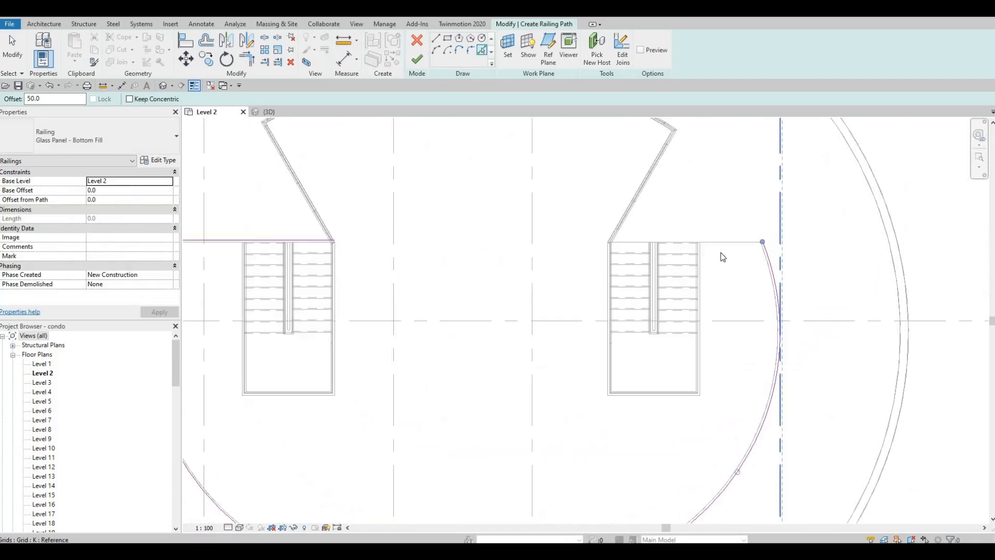
scroll(723, 257, "up", 1)
left_click(586, 253)
scroll(586, 253, "up", 1)
key("Escape")
key("Escape")
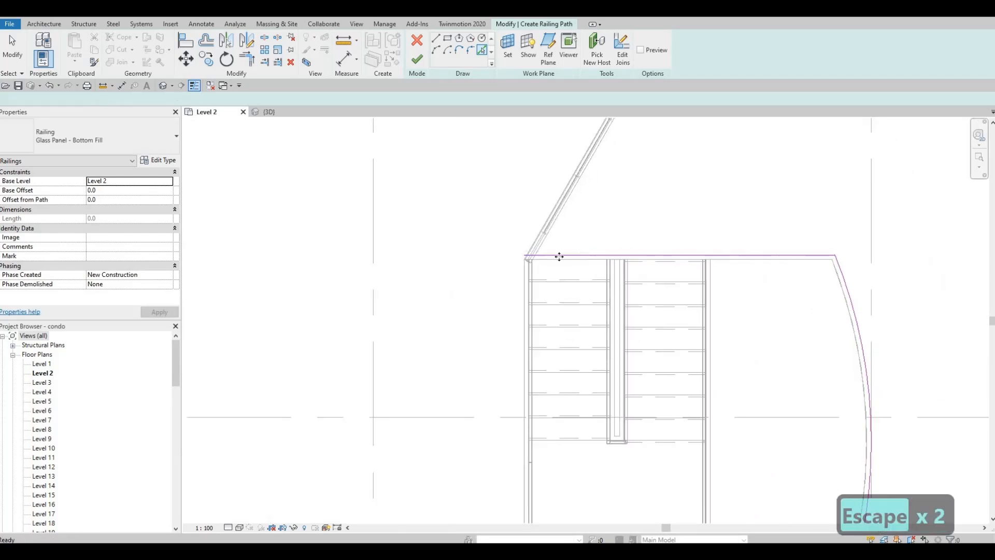
- Shorten the railing line above the right stair so it ends at the stair's outer side
left_click(601, 256)
left_click_drag(703, 254, 705, 254)
middle_click_drag(429, 285, 635, 270)
key("Escape")
- Shorten the railing line above the left stair to 3100 mm, ending it at the divider between the flights
scroll(635, 270, "down", 1)
middle_click_drag(238, 259, 635, 268)
scroll(635, 268, "down", 1)
left_click(706, 264)
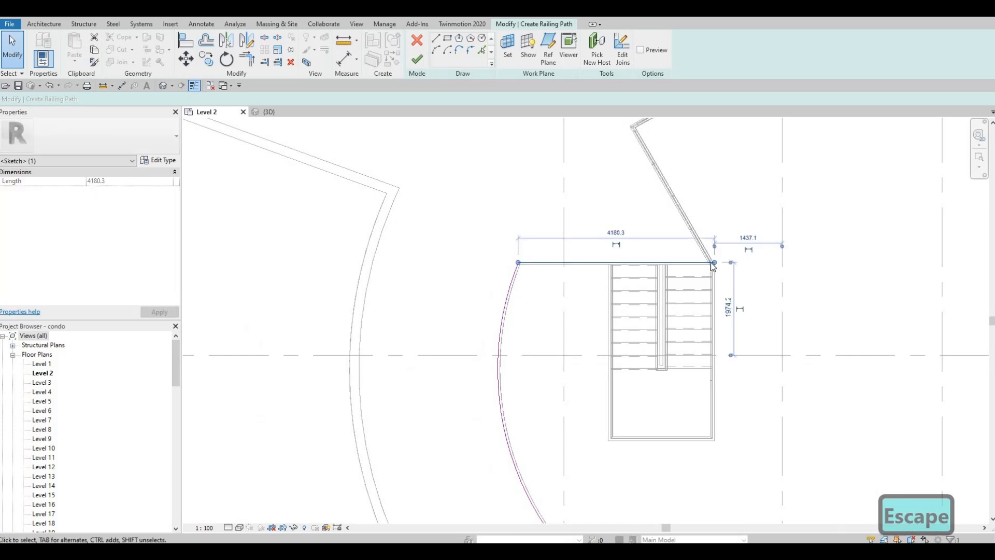
left_click_drag(713, 263, 611, 262)
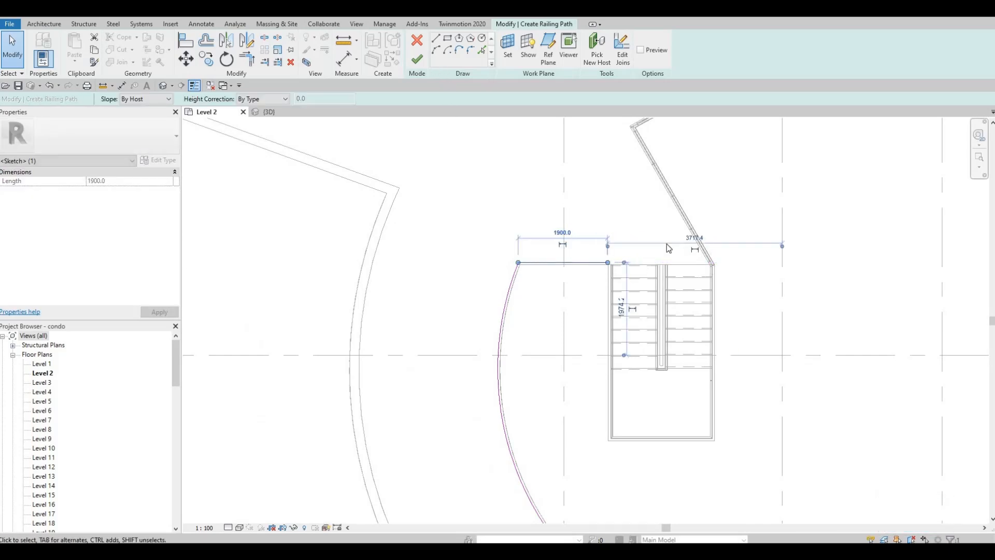
scroll(644, 268, "up", 3)
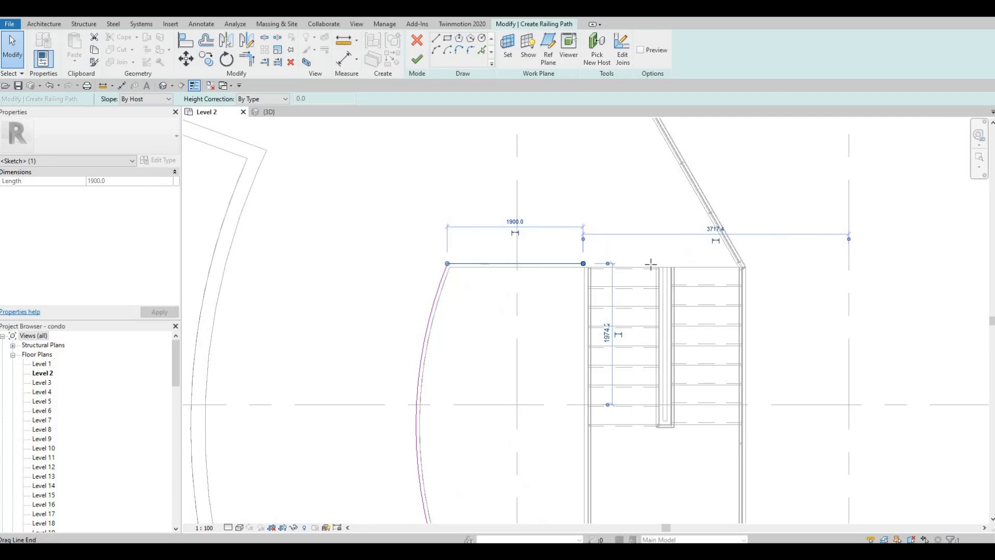
left_click_drag(587, 265, 664, 264)
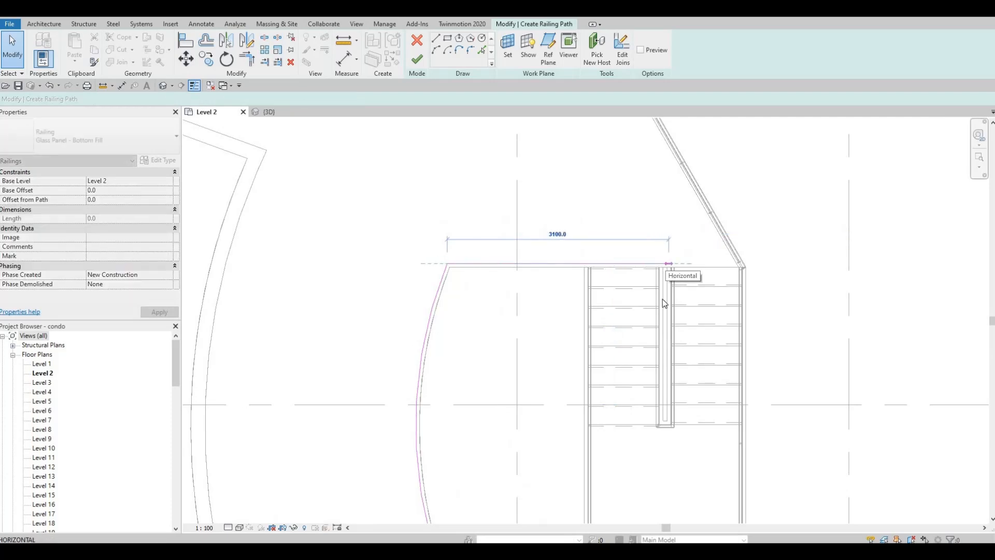
key("Escape")
- Extend the railing line above the right stair to 2700 mm, ending at the divider between the flights, and finish the railing
scroll(655, 306, "down", 2)
middle_click_drag(655, 306, 303, 241)
middle_click_drag(788, 212, 644, 206)
scroll(645, 205, "up", 2)
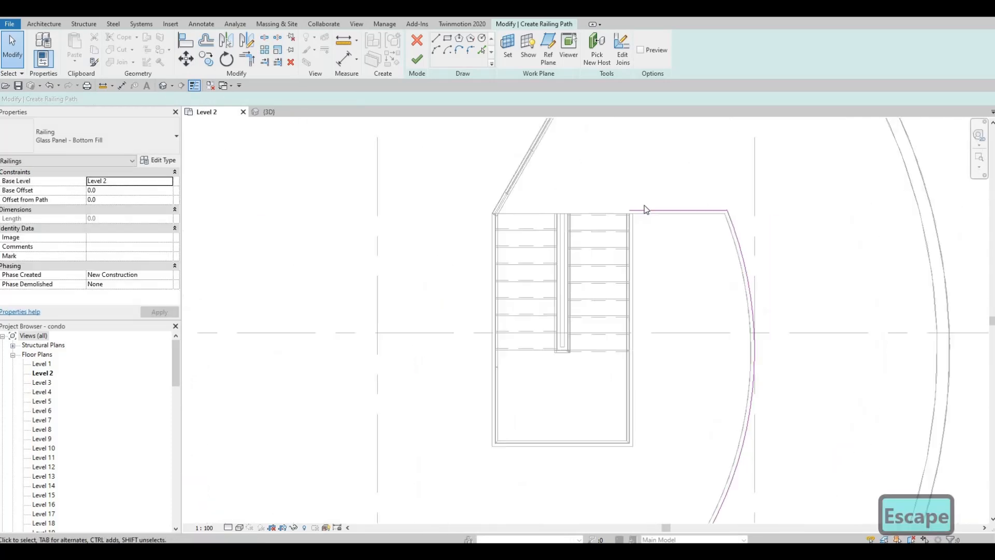
left_click(624, 206)
left_click_drag(549, 210, 548, 258)
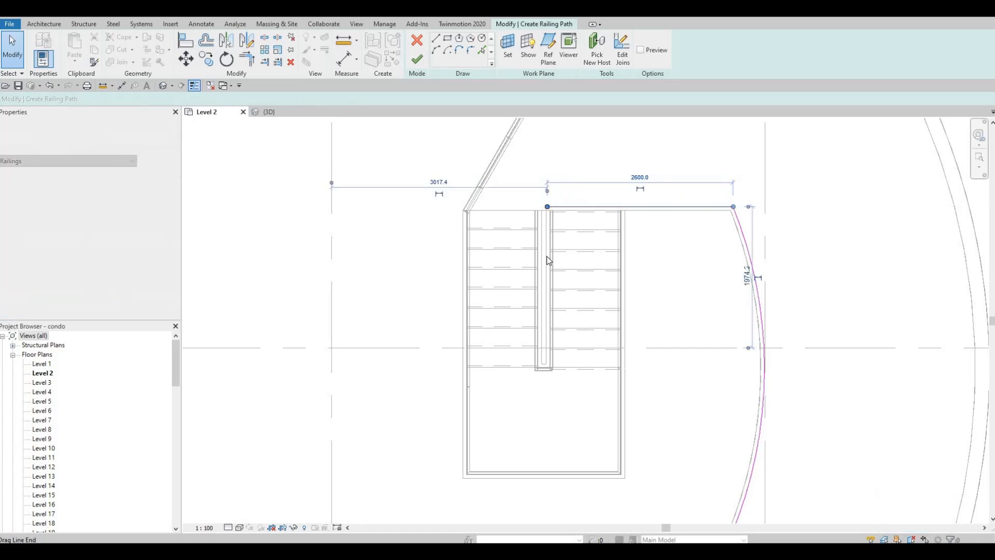
left_click_drag(547, 207, 539, 206)
middle_click_drag(652, 276, 742, 336)
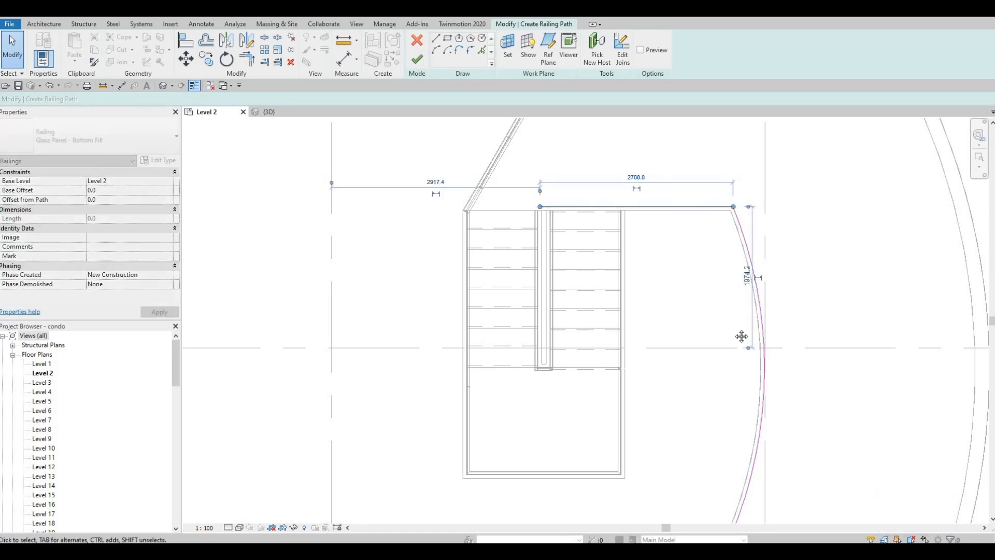
middle_click_drag(328, 214, 629, 254)
scroll(587, 249, "up", 2)
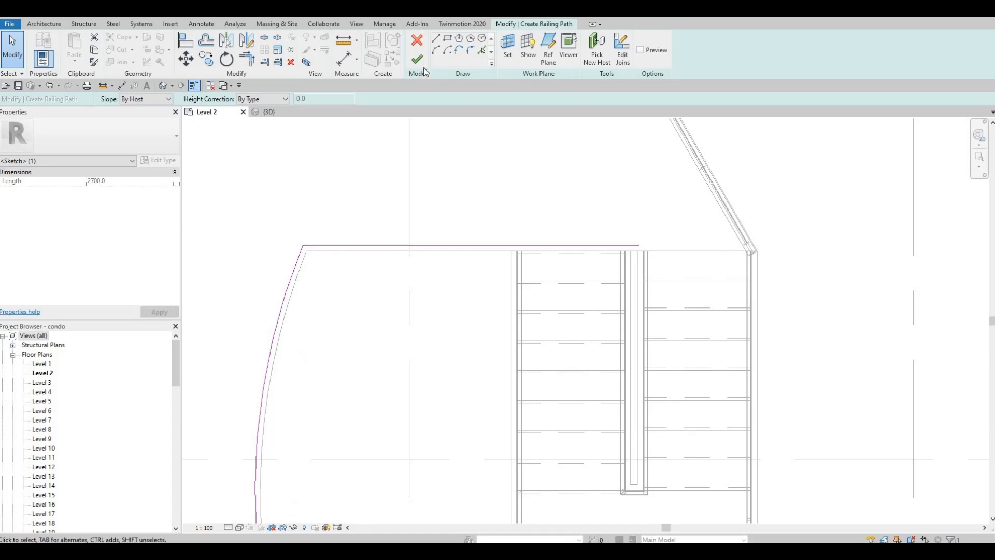
- Inspect the glass railings around the hall opening and both stairs in the 3D view, and return to the Level 2 plan
scroll(589, 273, "down", 5)
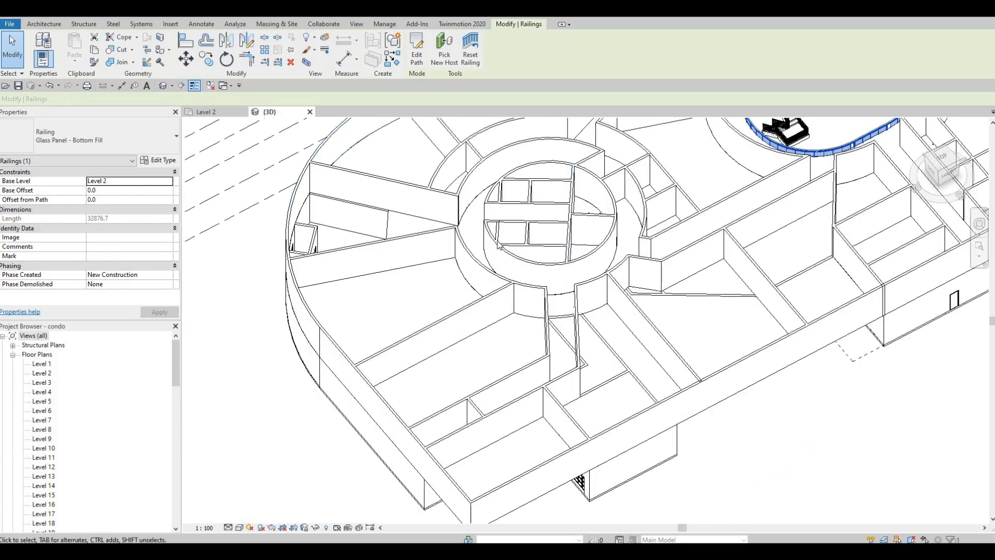
middle_click_drag(778, 159, 472, 330)
scroll(513, 228, "up", 5)
key("Escape")
key("Escape")
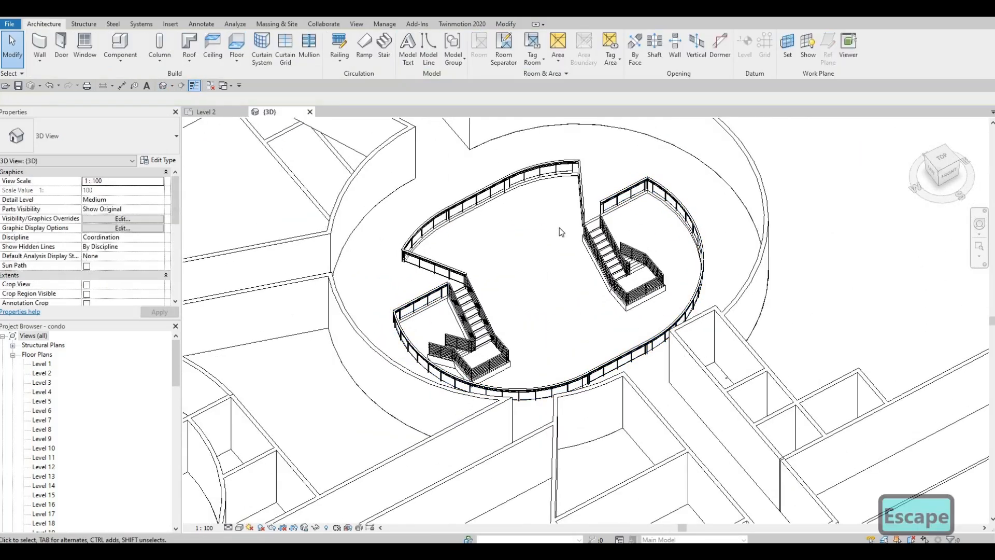
middle_click_drag(591, 222, 506, 120, "shift")
scroll(506, 121, "down", 2)
middle_click_drag(477, 370, 468, 318)
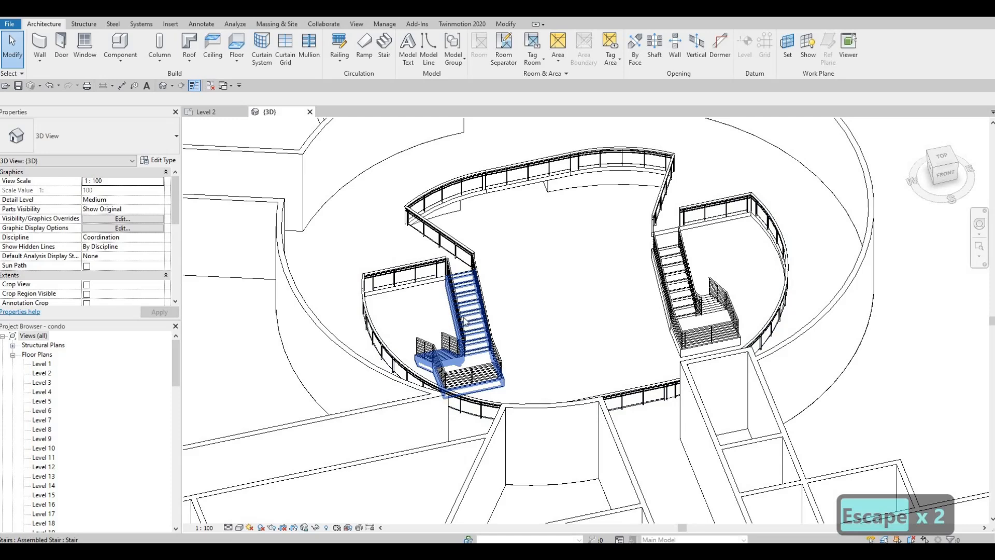
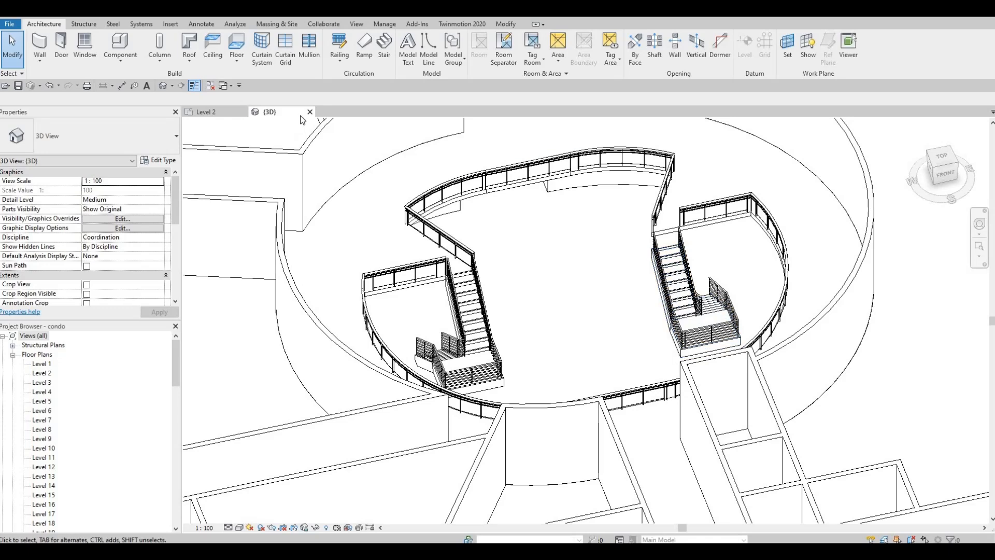
key("ctrl+Tab")
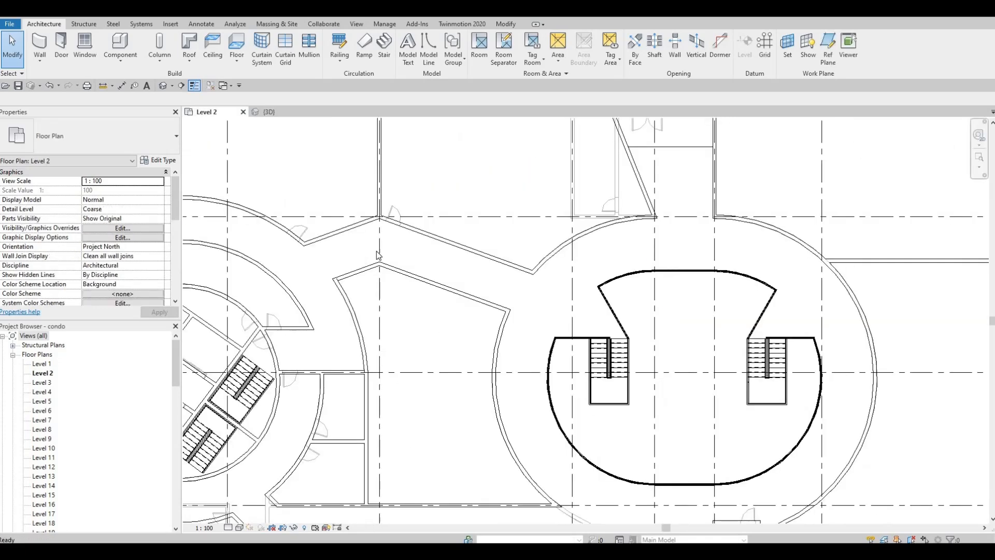
- Add a Glass Panel - Bottom Fill railing, offset 50 mm, along the straight floor edge between the slanted and vertical walls north of the hall
middle_click_drag(468, 238, 326, 270)
scroll(327, 269, "down", 2)
key("Escape")
scroll(349, 124, "up", 3)
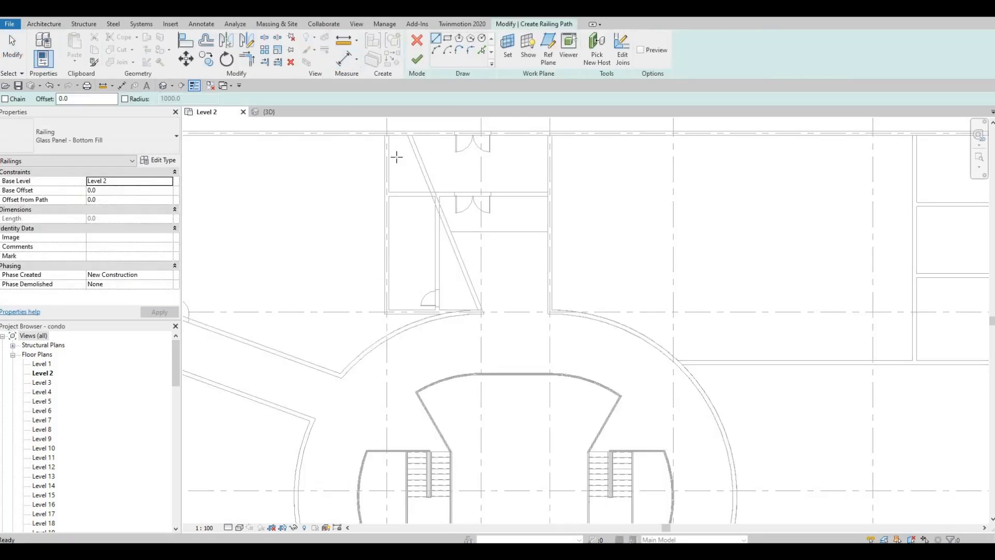
scroll(357, 193, "up", 3)
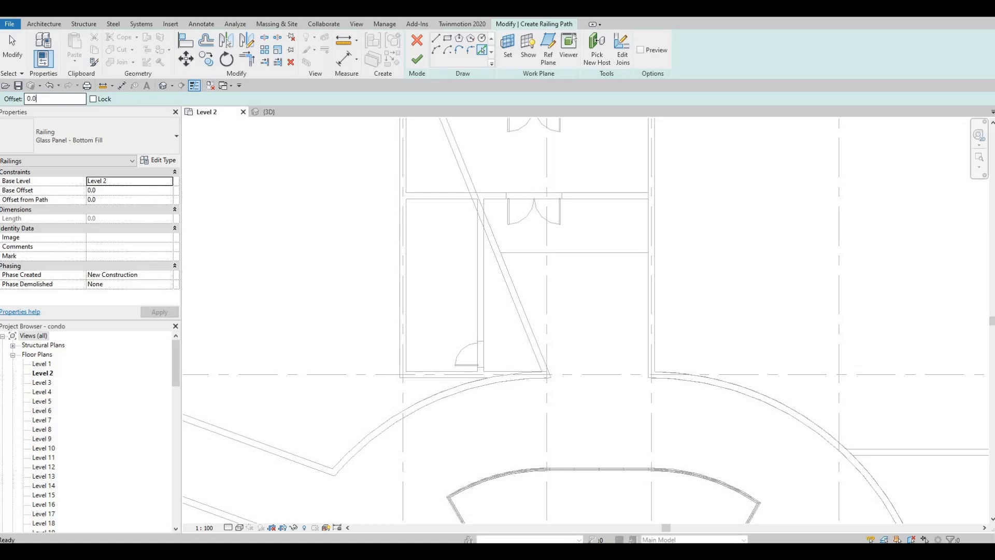
double_click(44, 98)
type("50")
key("Return")
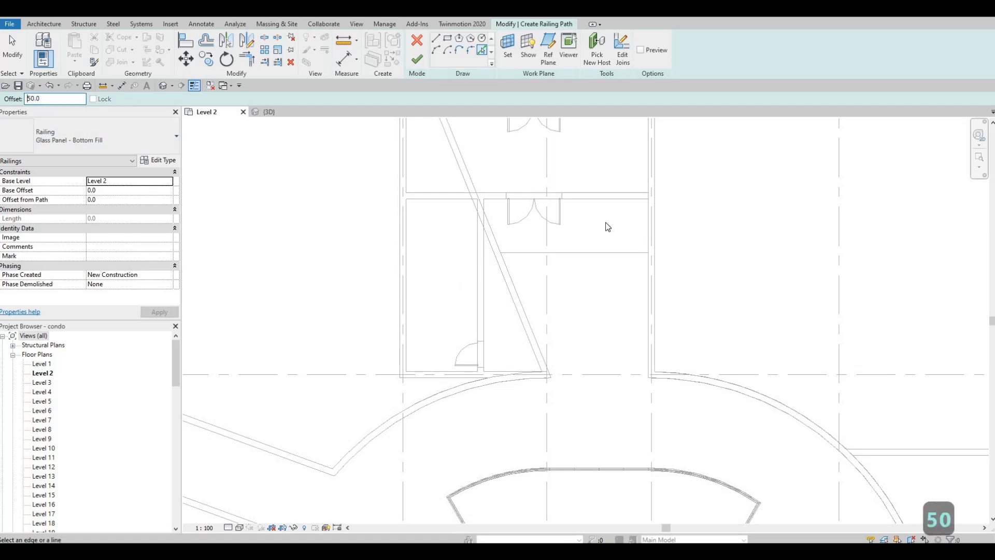
scroll(570, 245, "up", 2)
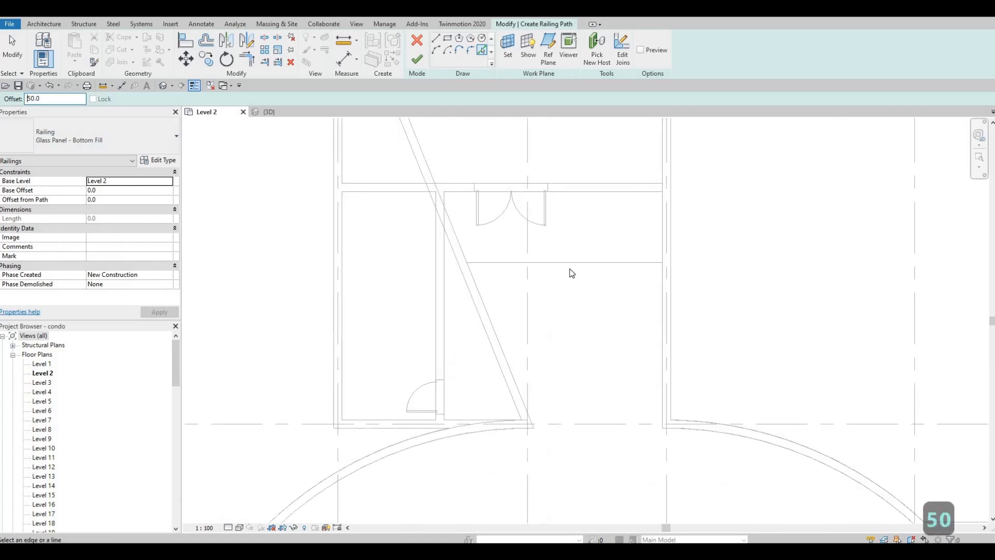
left_click(607, 250)
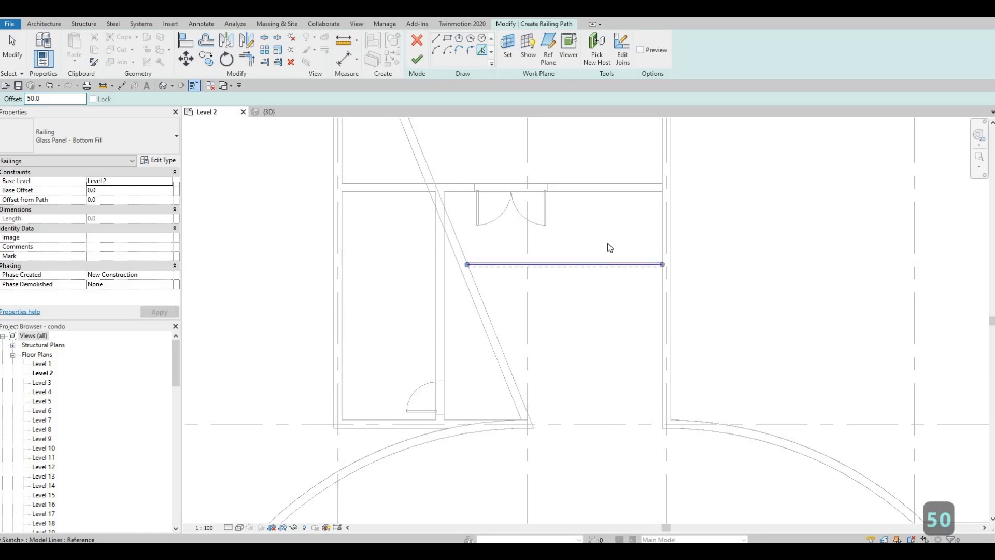
middle_click_drag(553, 278, 605, 249)
scroll(606, 250, "down", 3)
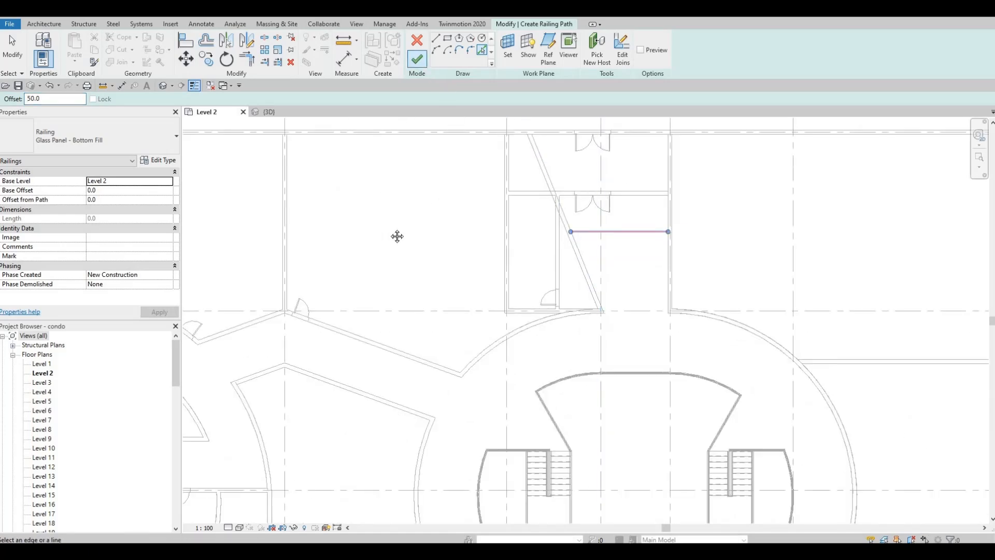
- Add another glass panel railing, offset 50 mm, along the diagonal floor edge in the wedge-shaped room beside the northwest stair
middle_click_drag(471, 259, 578, 227)
scroll(665, 187, "up", 2)
scroll(508, 251, "down", 2)
middle_click_drag(280, 323, 510, 194)
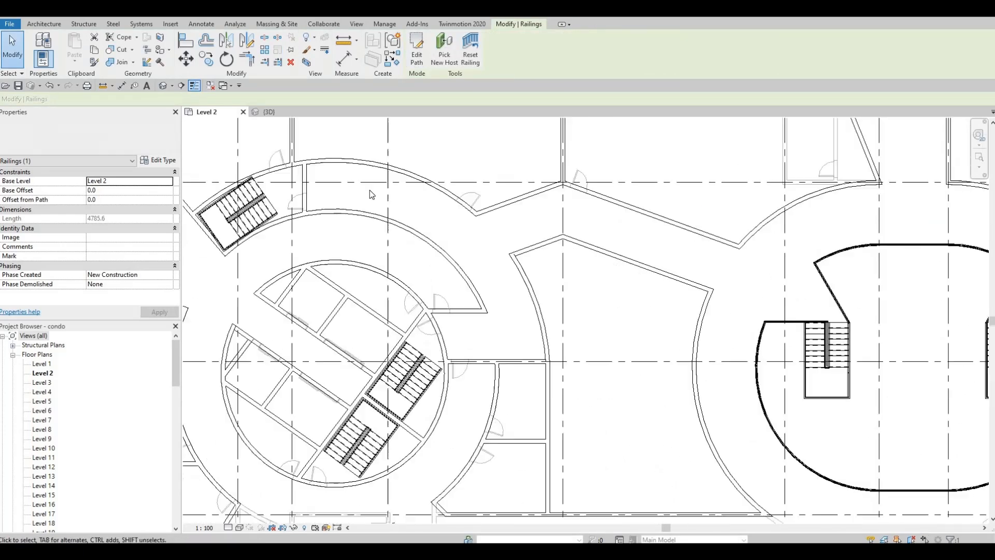
scroll(506, 248, "down", 2)
scroll(381, 194, "up", 2)
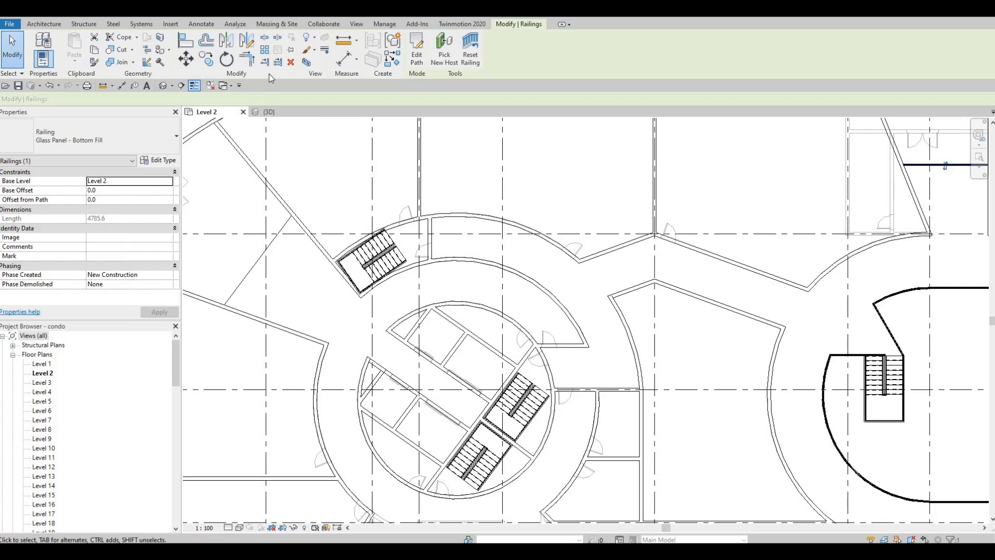
key("Escape")
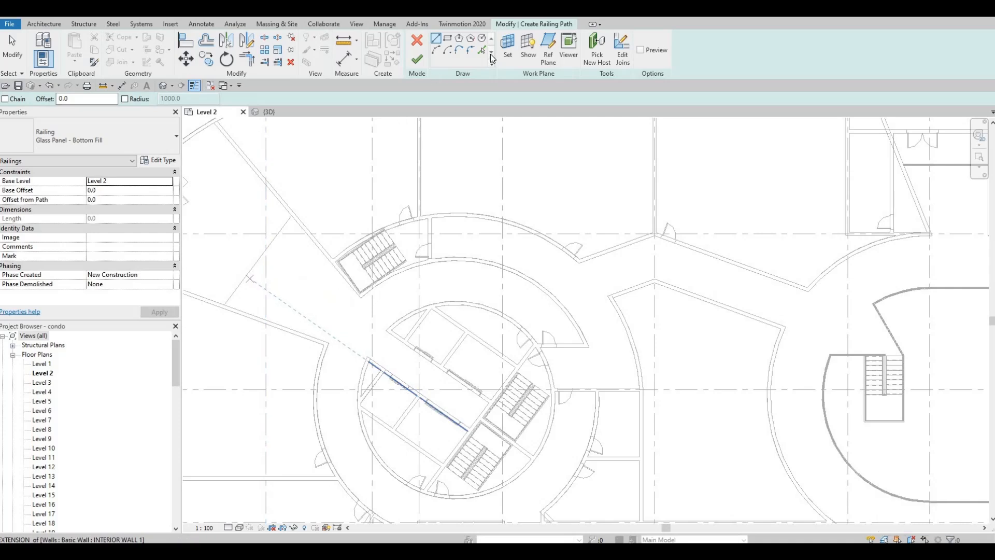
left_click(482, 51)
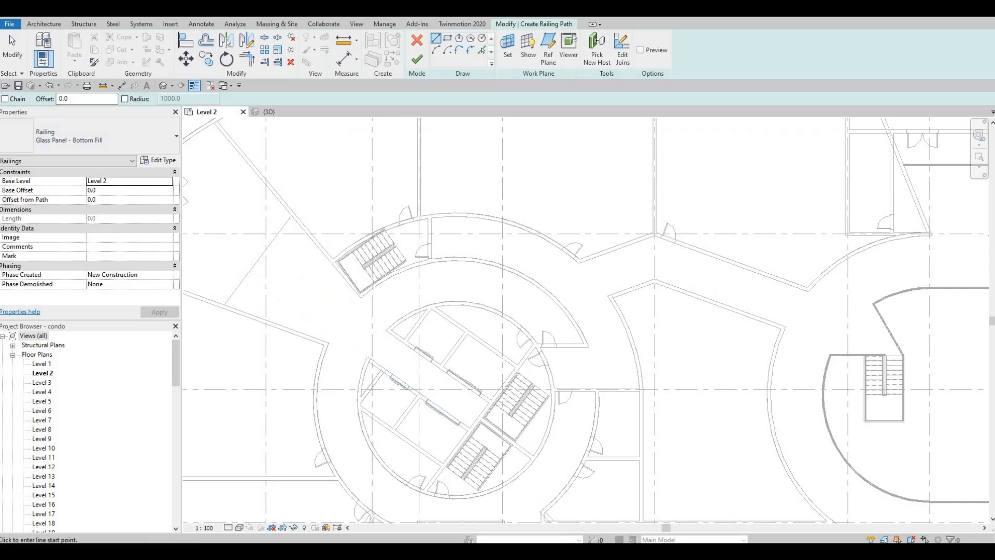
double_click(72, 99)
type("50")
key("Return")
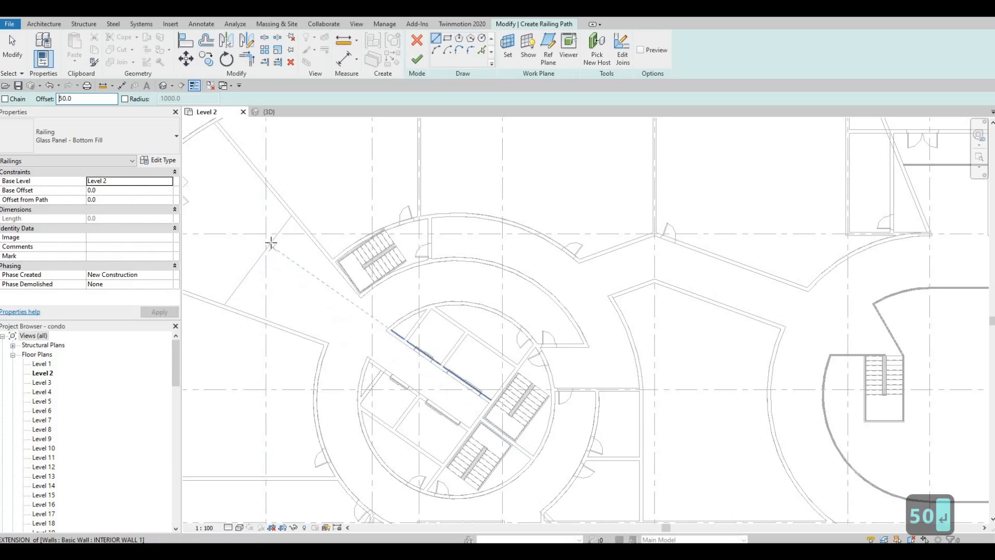
scroll(271, 239, "up", 5)
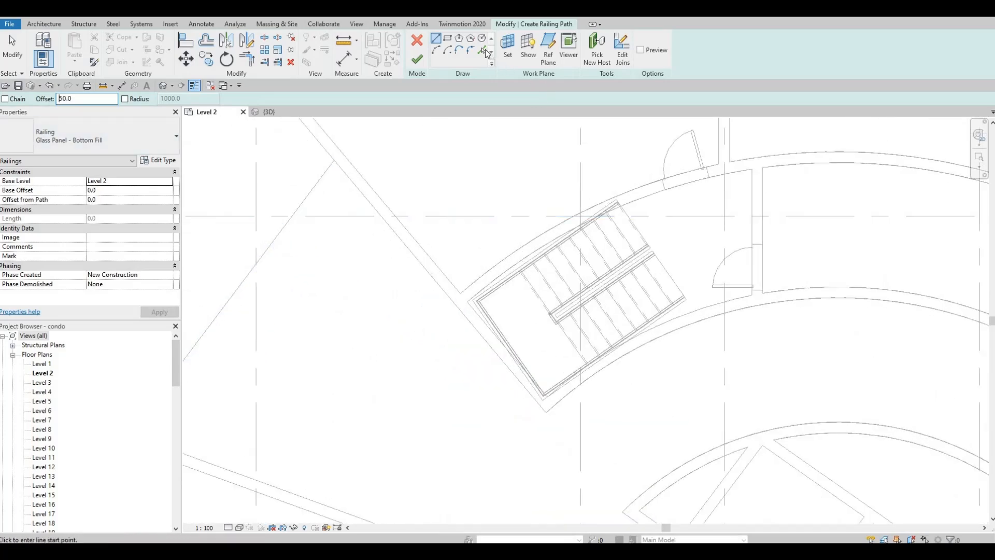
left_click(482, 50)
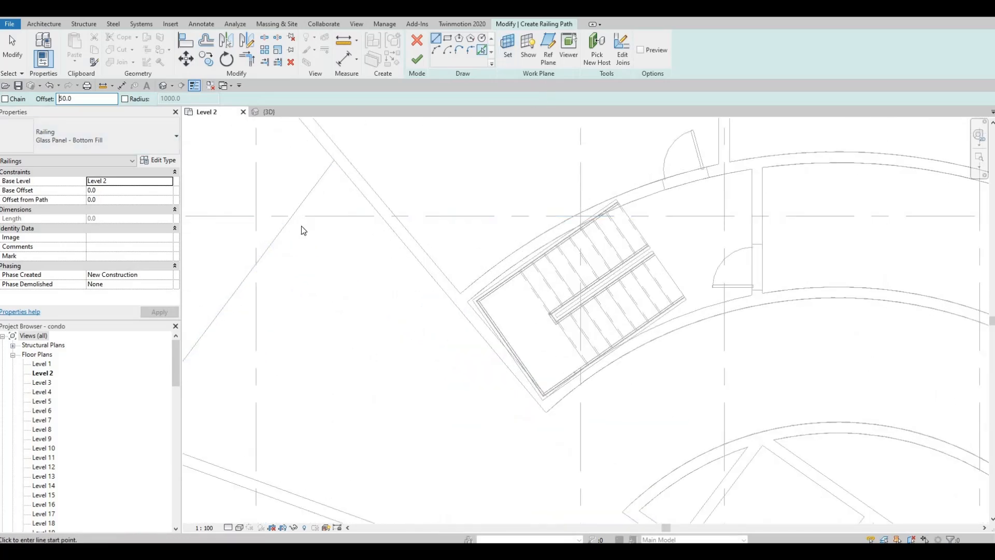
left_click(335, 151)
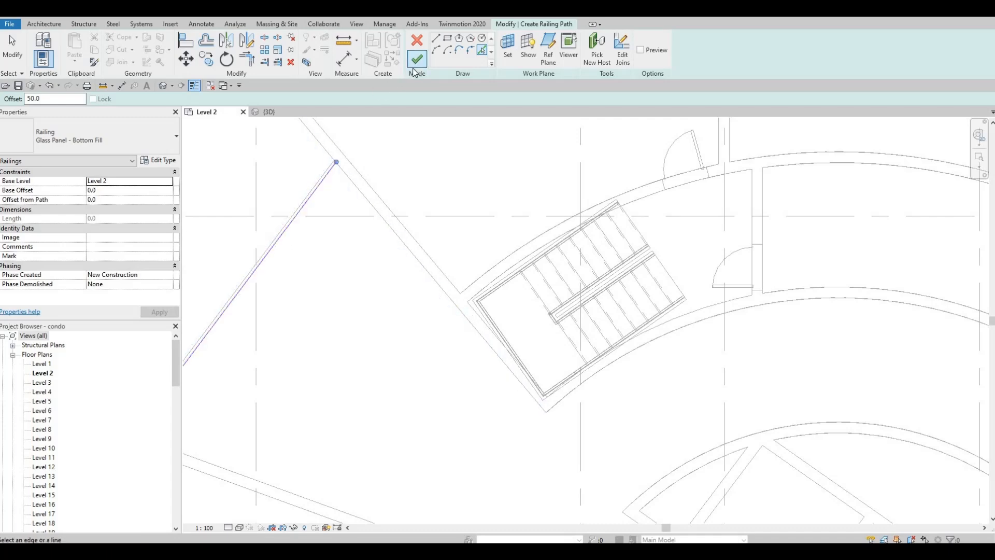
left_click(416, 65)
key("Escape")
key("Escape")
scroll(443, 201, "down", 5)
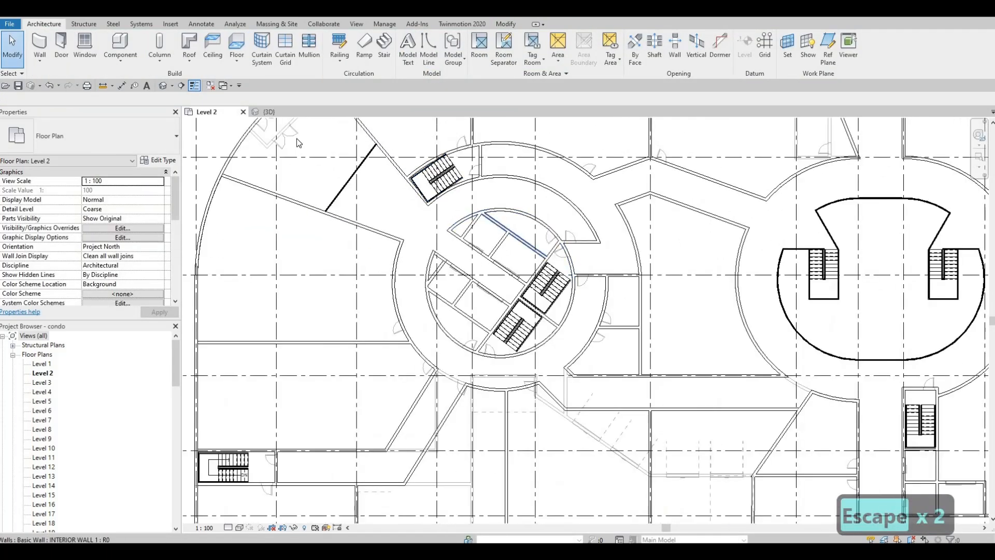
- Inspect the two new railings and the hall opening in the 3D view, and return to the Level 2 plan
left_click(161, 88)
middle_click_drag(498, 291, 541, 293, "shift")
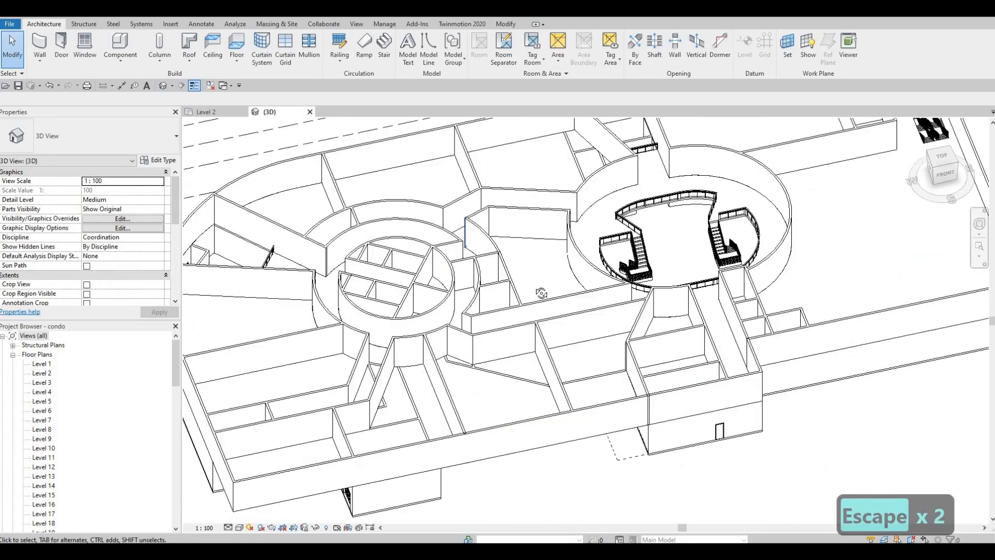
middle_click_drag(422, 290, 577, 395, "shift")
middle_click_drag(342, 295, 352, 319, "shift")
scroll(351, 266, "up", 4)
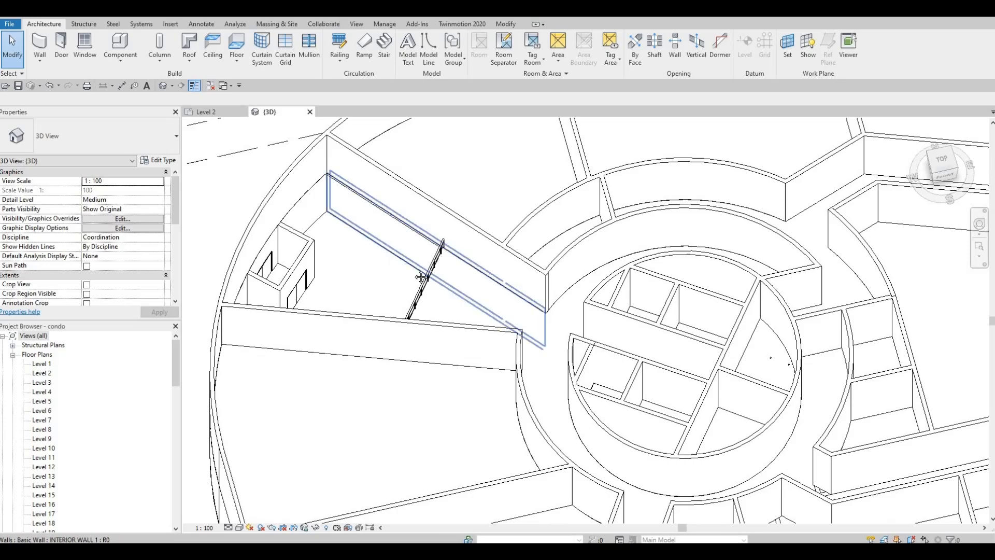
scroll(422, 278, "down", 1)
middle_click_drag(914, 191, 596, 306)
scroll(652, 282, "down", 1)
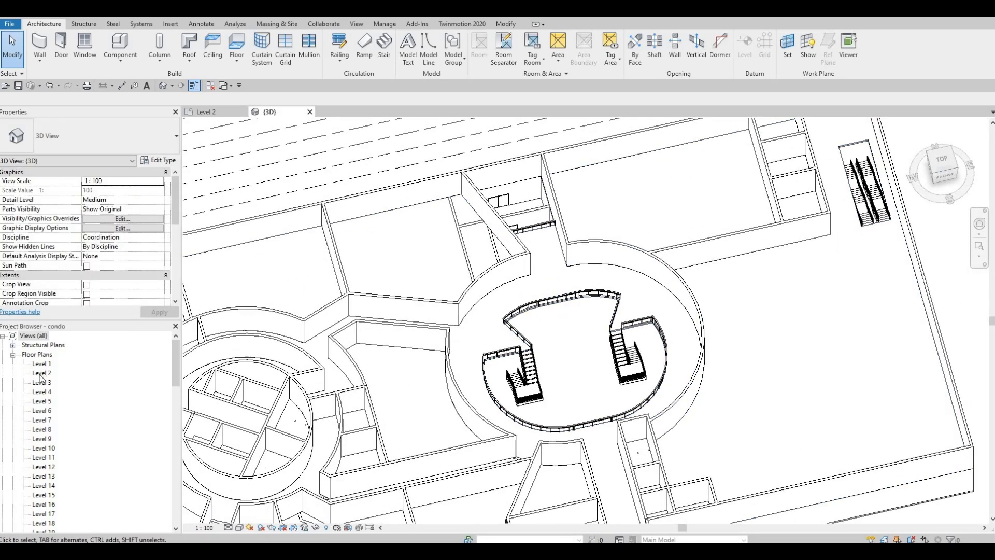
left_click(206, 112)
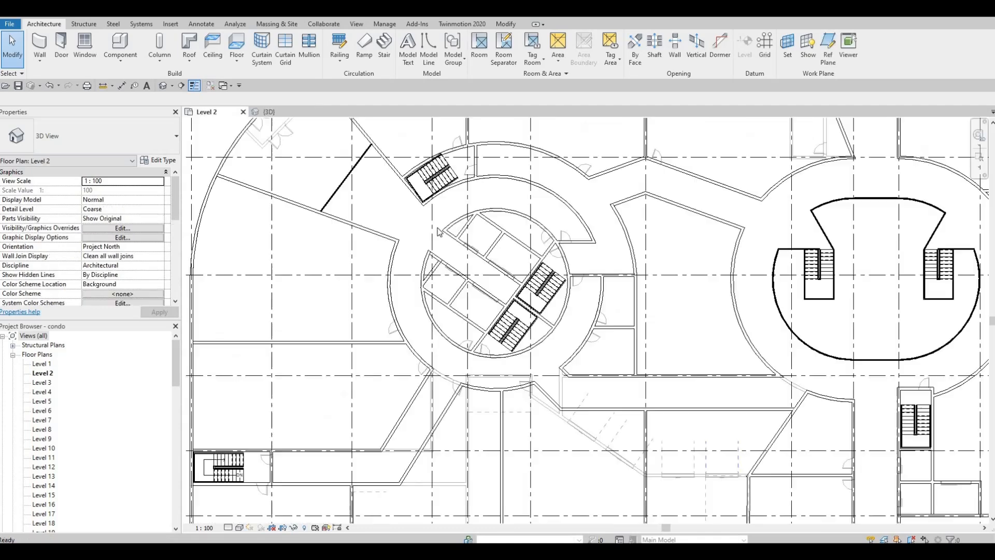
- Set the Level 2 plan's underlay base level to None
middle_click_drag(279, 290, 344, 280)
scroll(334, 312, "down", 3)
key("Escape")
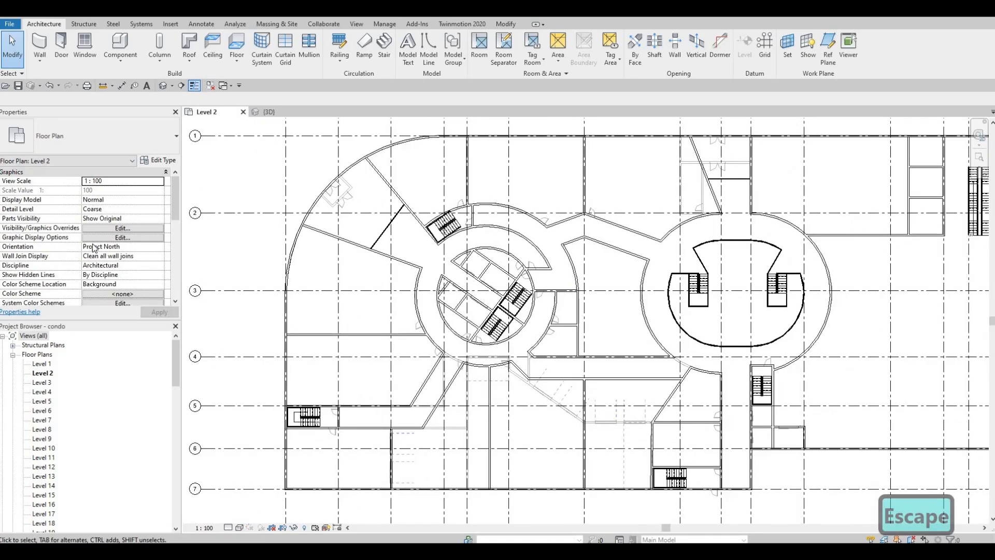
scroll(88, 244, "down", 3)
scroll(86, 239, "up", 2)
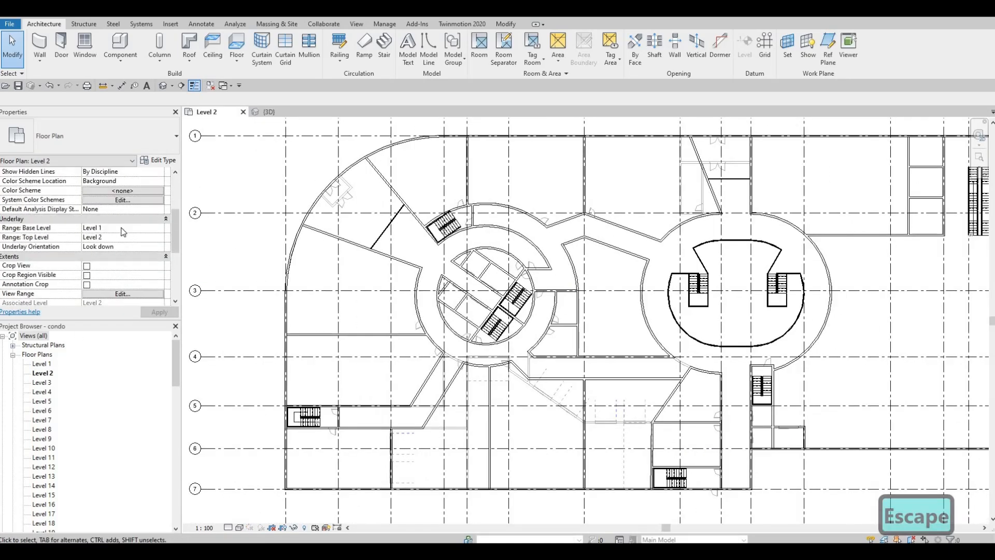
left_click(132, 231)
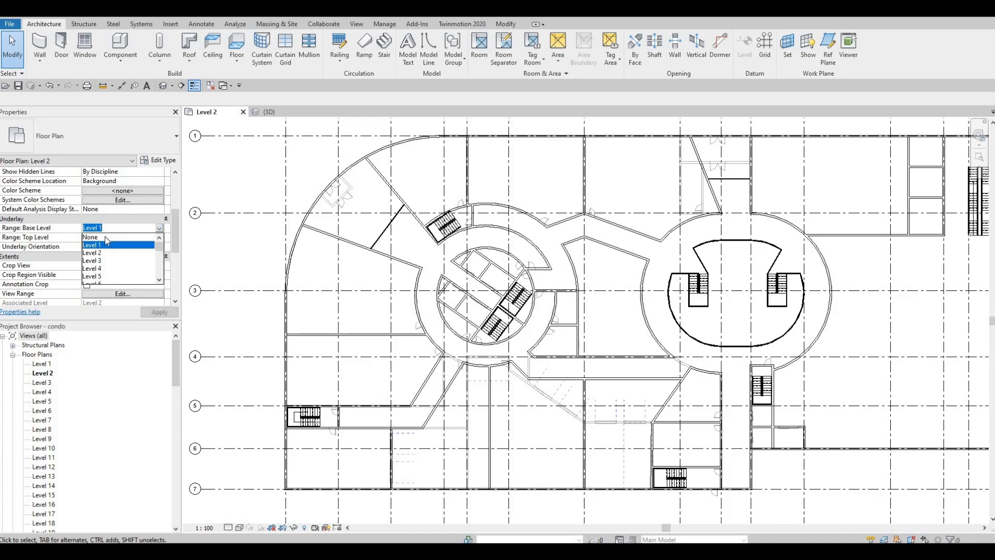
left_click(105, 237)
left_click(167, 314)
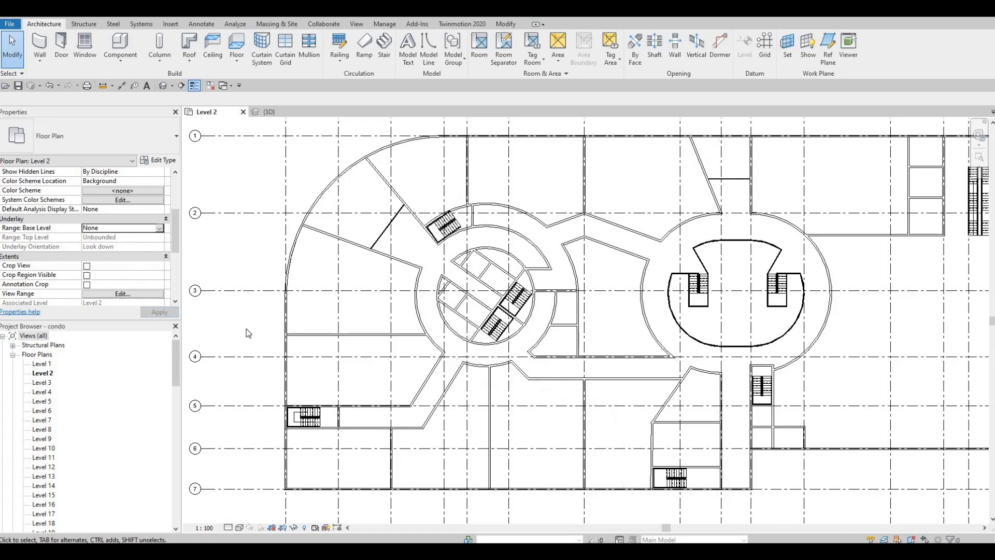
key("Escape")
key("Escape")
middle_click_drag(329, 271, 298, 316)
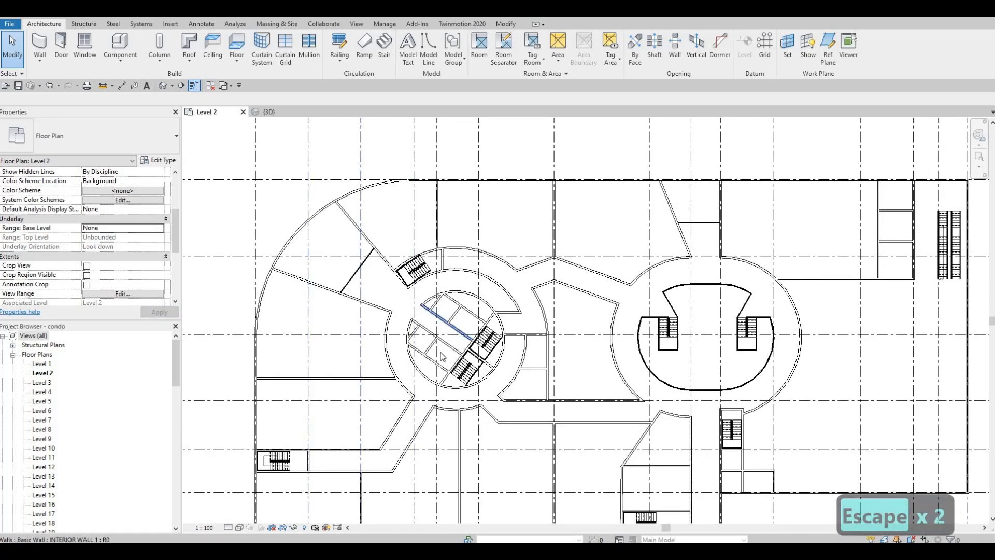
- Draw two crossing Thin Lines detail lines between the corners of the wedge-shaped floor opening beyond the diagonal railing
scroll(444, 357, "up", 2)
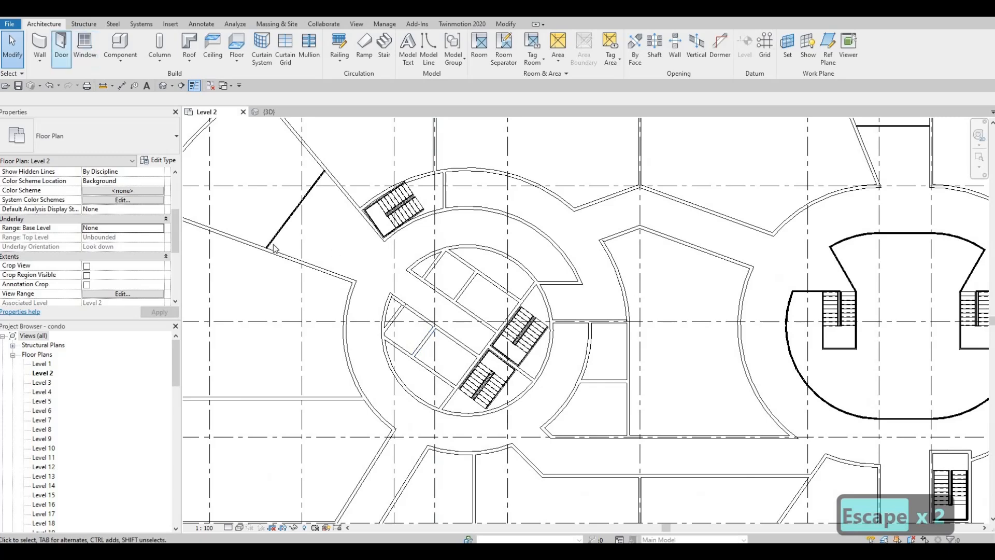
scroll(229, 225, "down", 3)
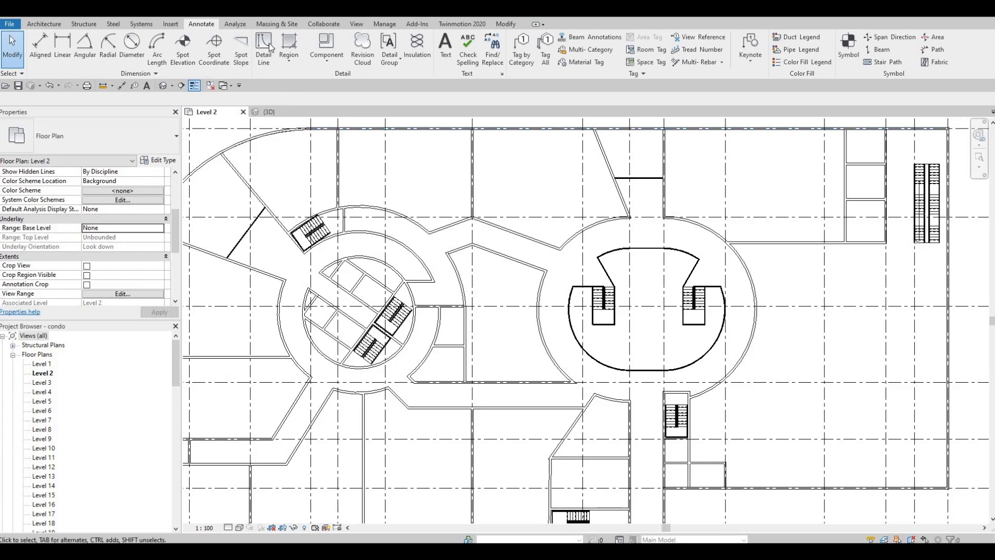
left_click(264, 49)
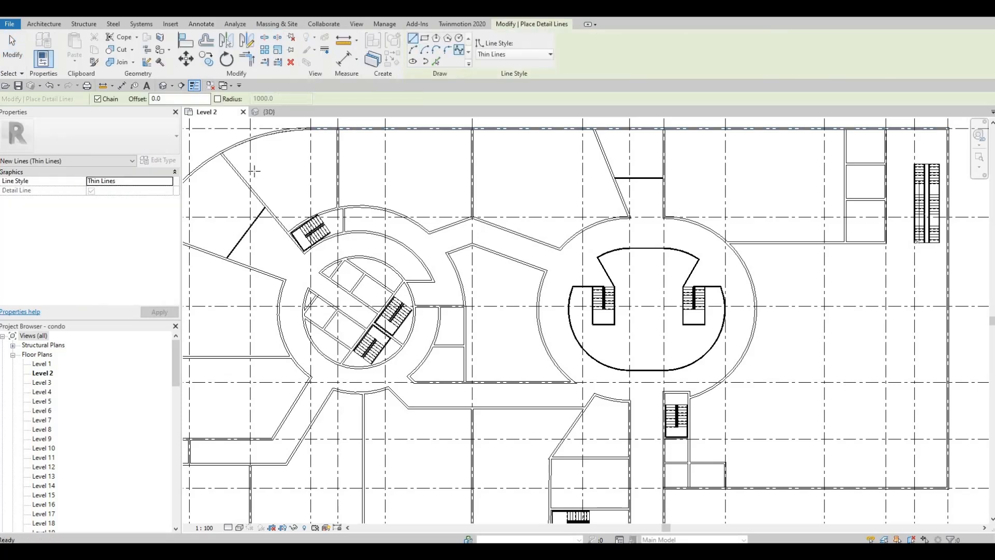
scroll(345, 259, "up", 6)
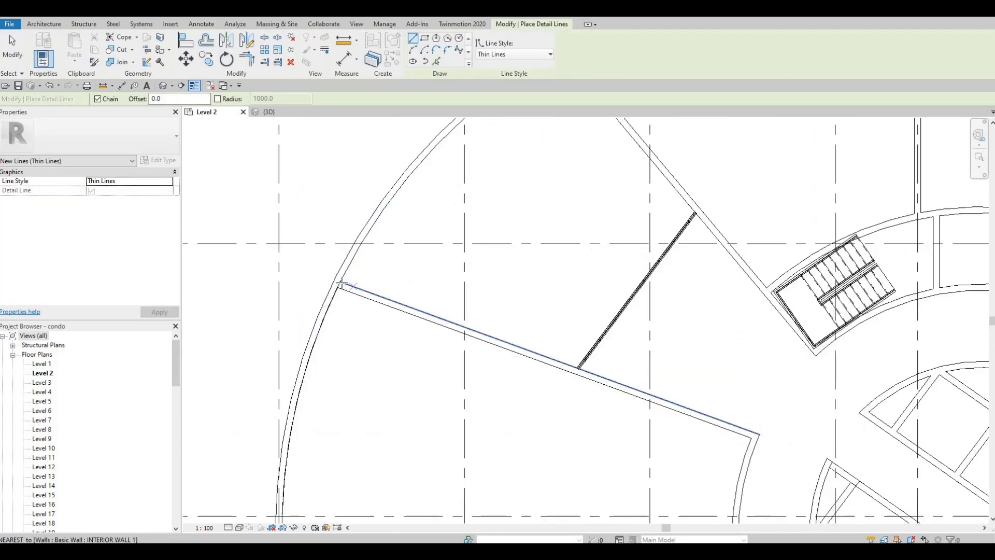
left_click(340, 282)
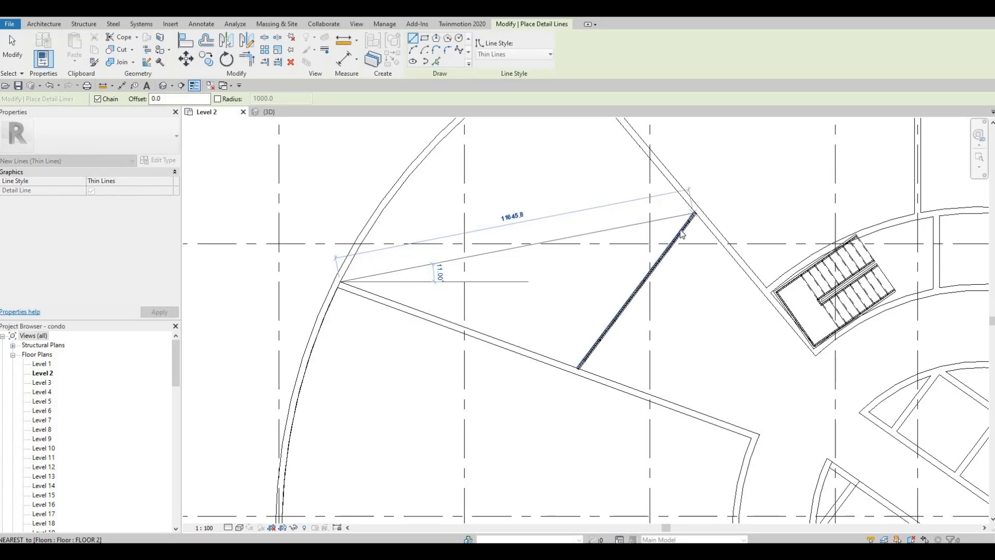
left_click(694, 212)
key("Escape")
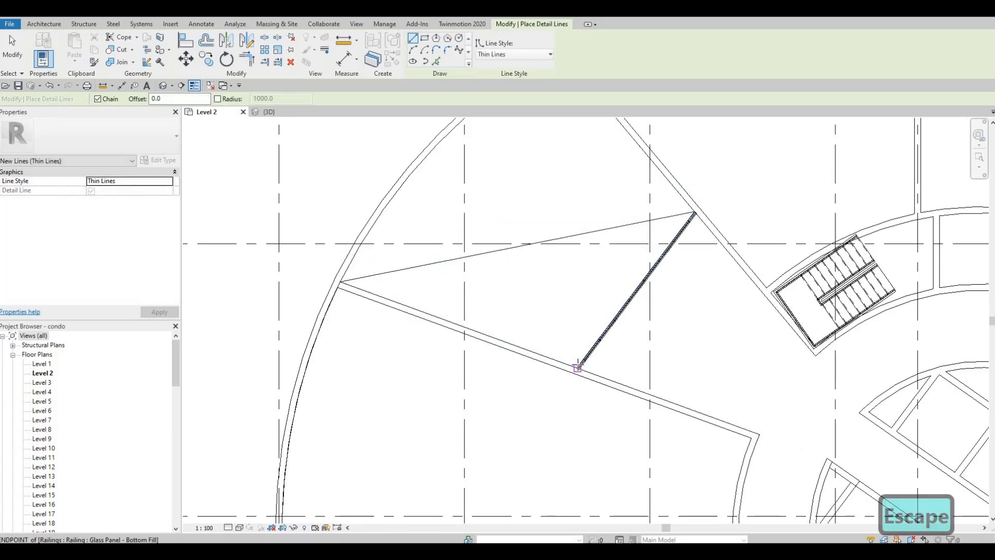
left_click(577, 368)
middle_click_drag(549, 202, 519, 393)
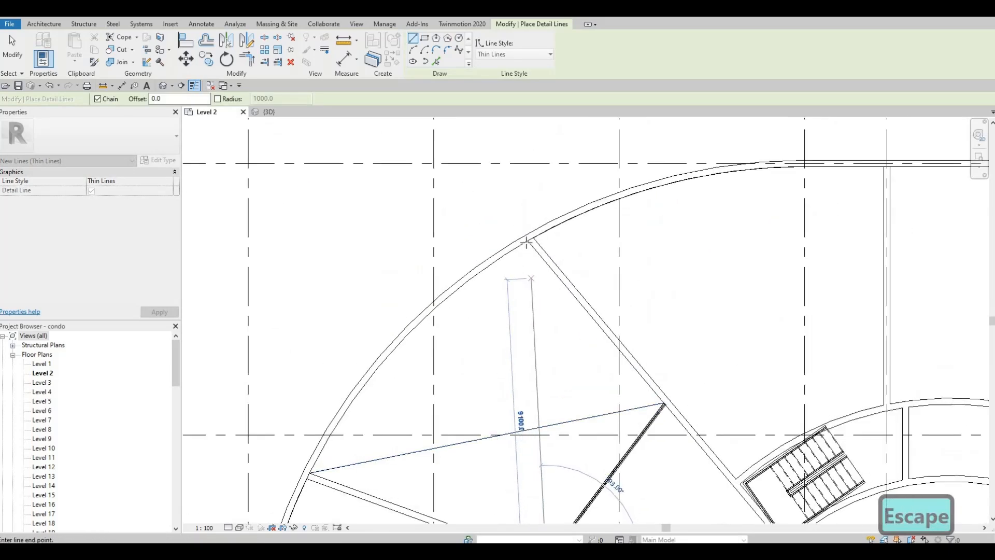
left_click(527, 241)
key("Escape")
- Draw two crossing detail lines between the corners of the opening north of the hall, behind its straight railing
middle_click_drag(771, 347, 671, 293)
scroll(671, 293, "down", 2)
middle_click_drag(869, 313, 549, 251)
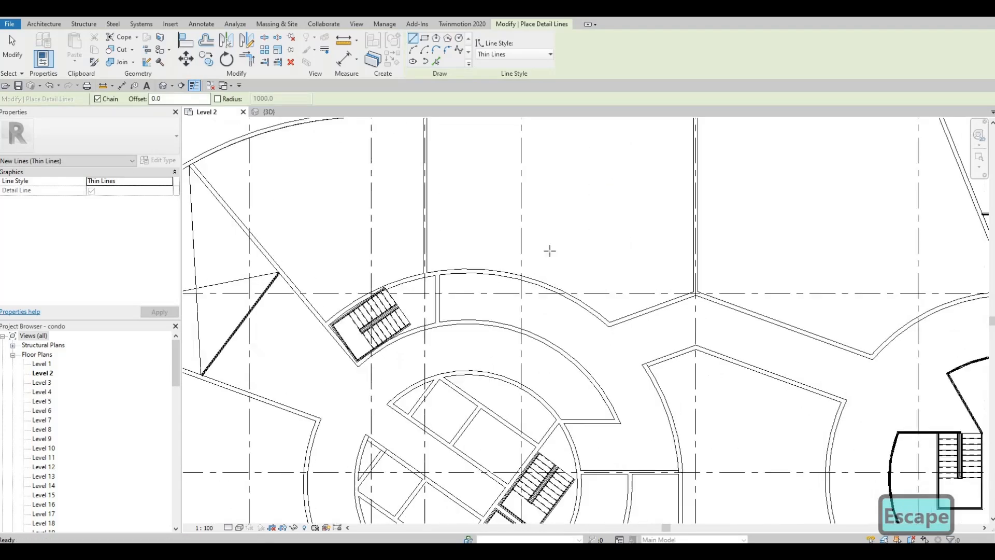
scroll(549, 251, "down", 2)
middle_click_drag(809, 234, 418, 264)
scroll(416, 268, "up", 3)
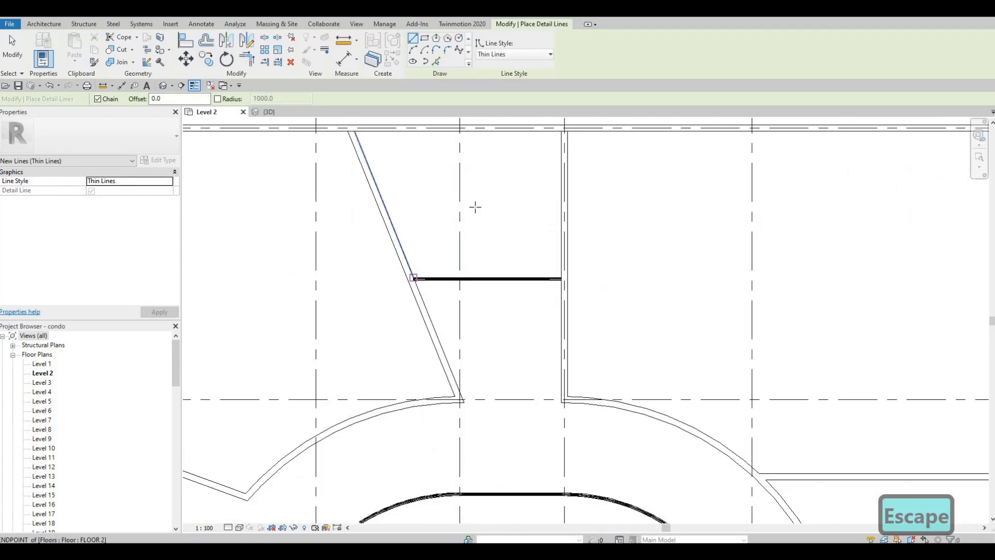
left_click(413, 277)
left_click(562, 132)
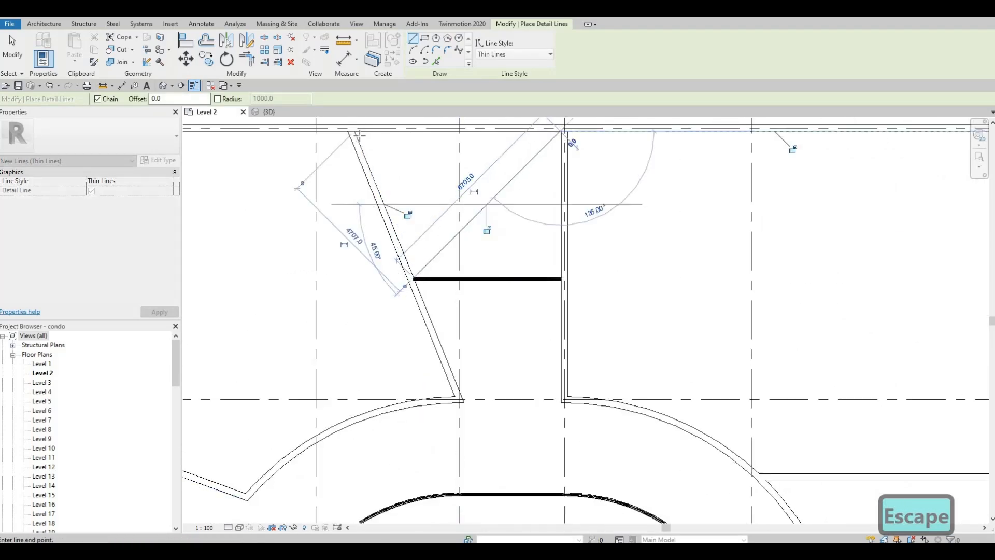
key("Escape")
left_click(356, 133)
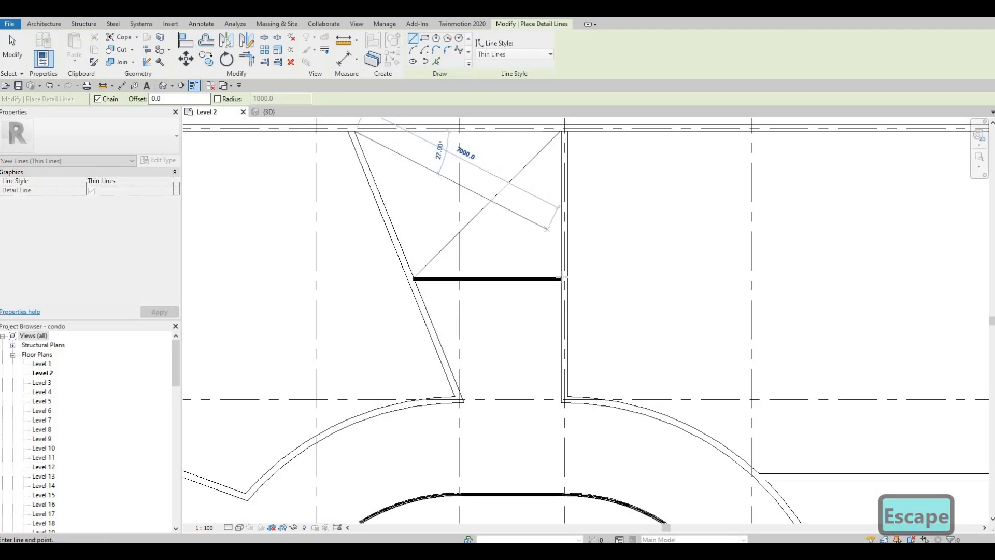
key("Escape")
scroll(612, 283, "down", 4)
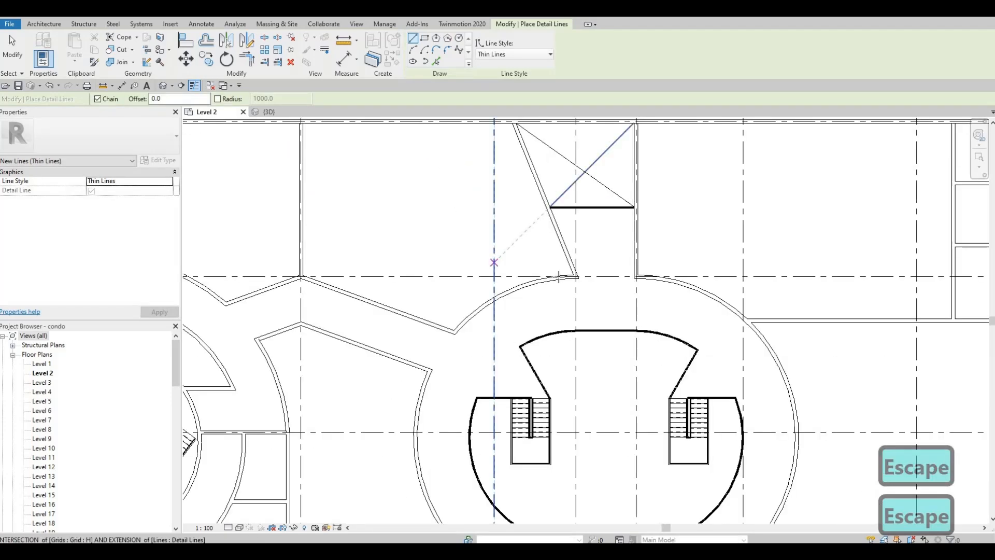
scroll(622, 281, "up", 2)
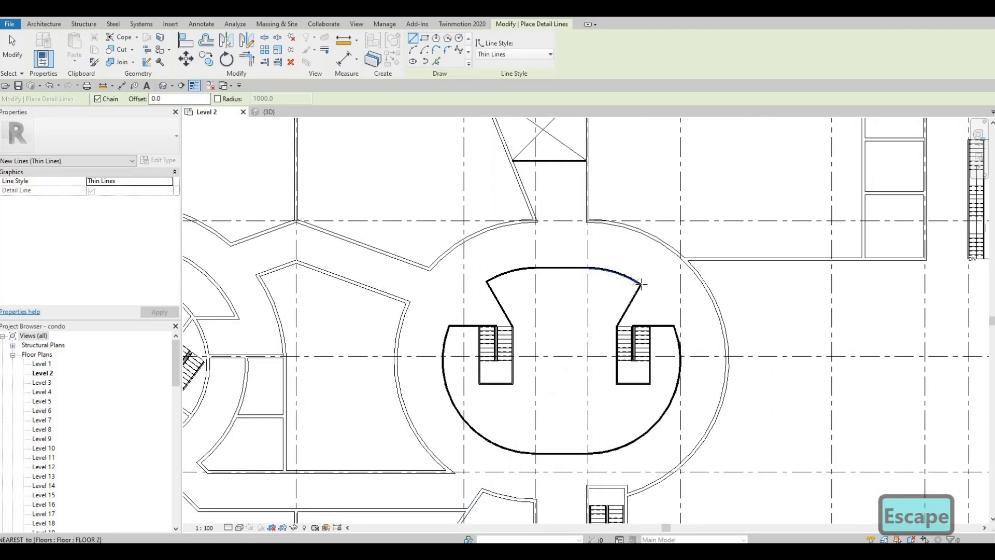
- Mark the large oval opening as void with two crossing Thin Lines detail lines from its upper corners to the opposite lower curve
left_click(604, 315)
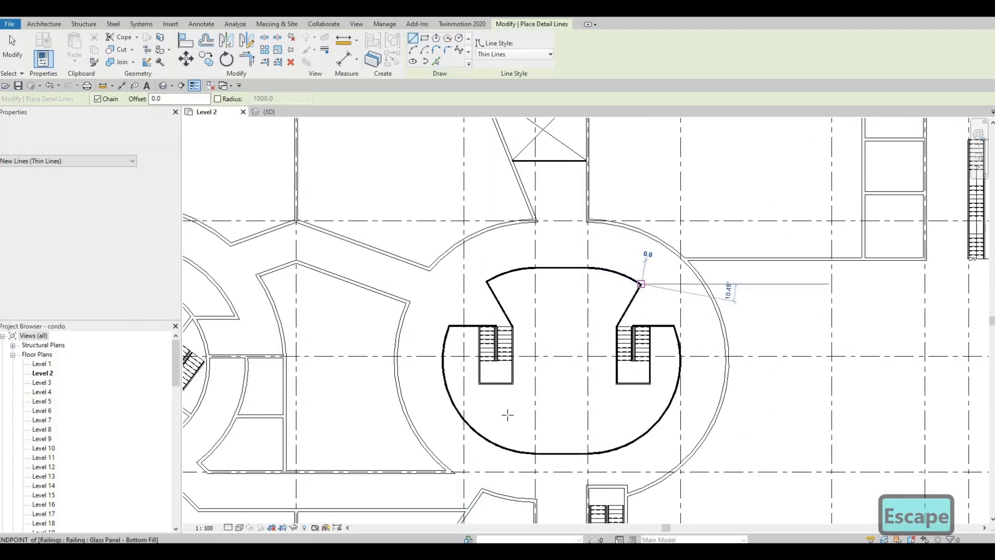
left_click(487, 438)
key("Escape")
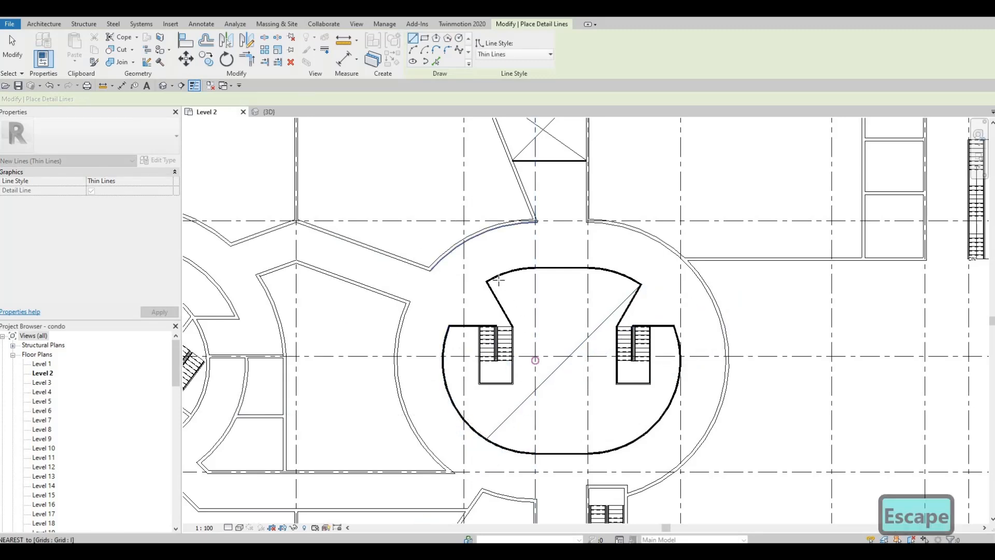
left_click(488, 281)
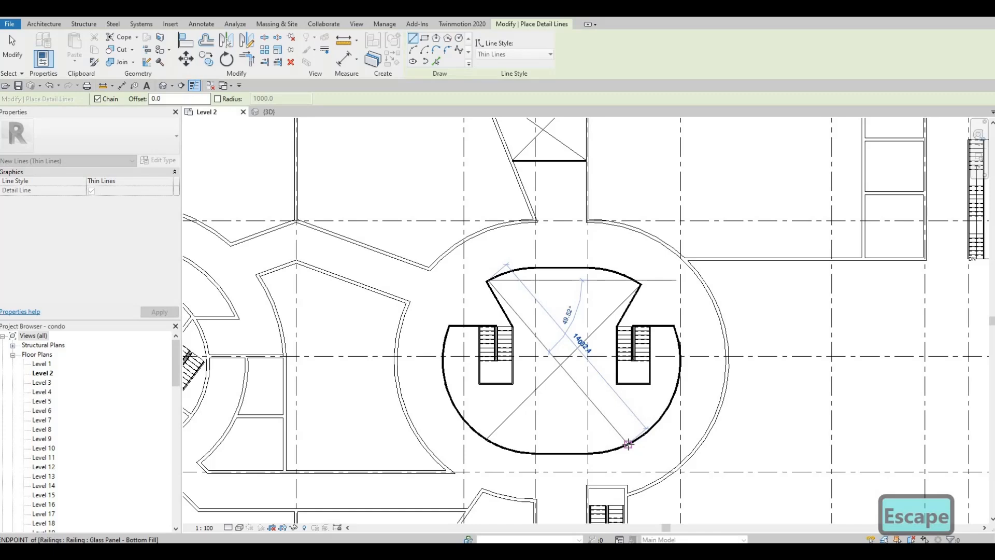
left_click(628, 445)
key("Escape")
key("Escape")
- Place Side_opening_ElevatorLift_Door BIGGER doors in the lower walls of the two larger elevator shafts inside the circular core
scroll(612, 407, "down", 2)
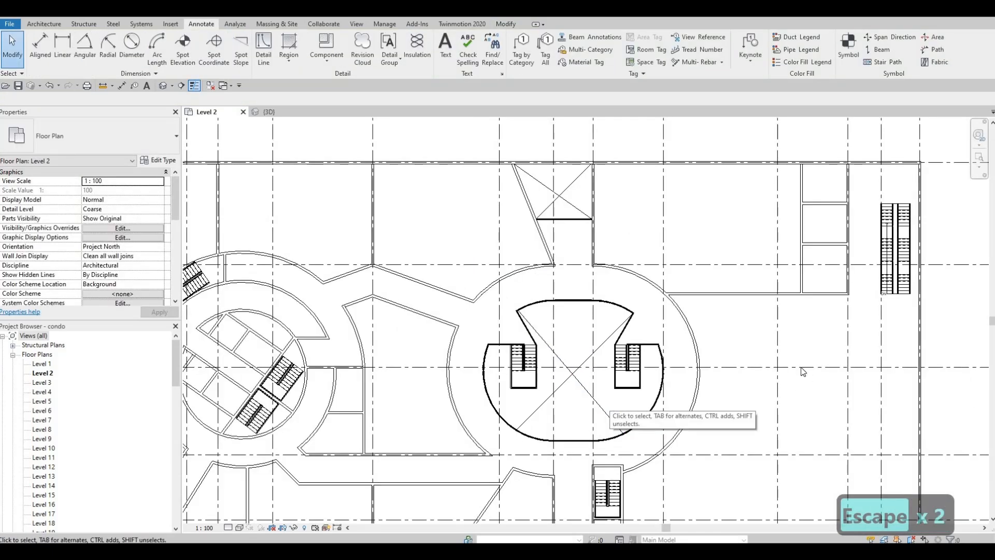
middle_click_drag(428, 307, 667, 270)
scroll(668, 270, "down", 1)
scroll(483, 322, "up", 4)
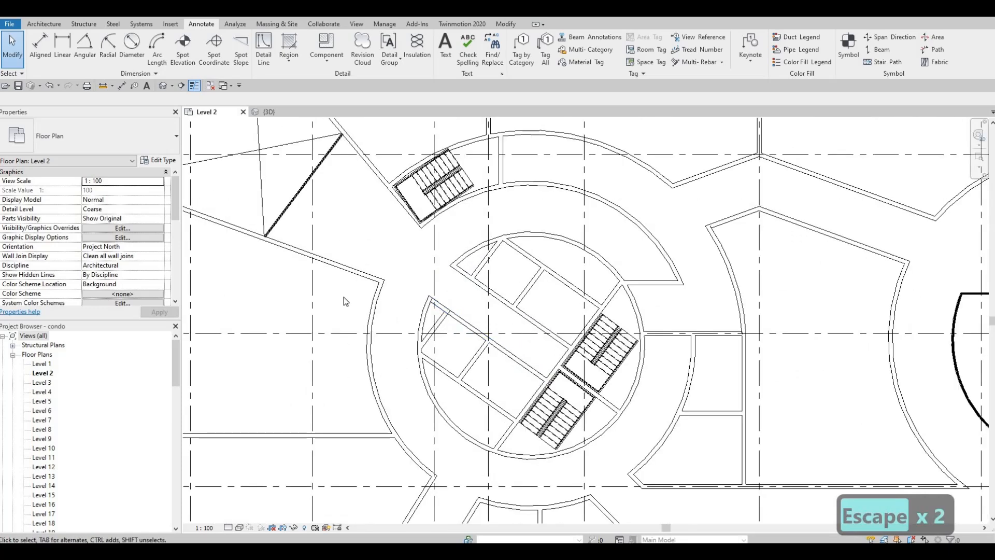
left_click(44, 24)
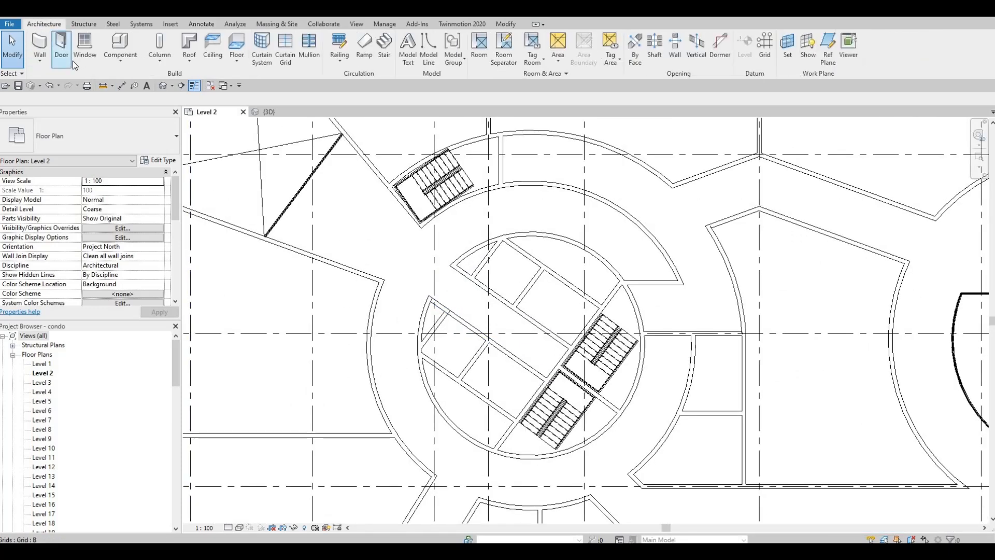
left_click(62, 50)
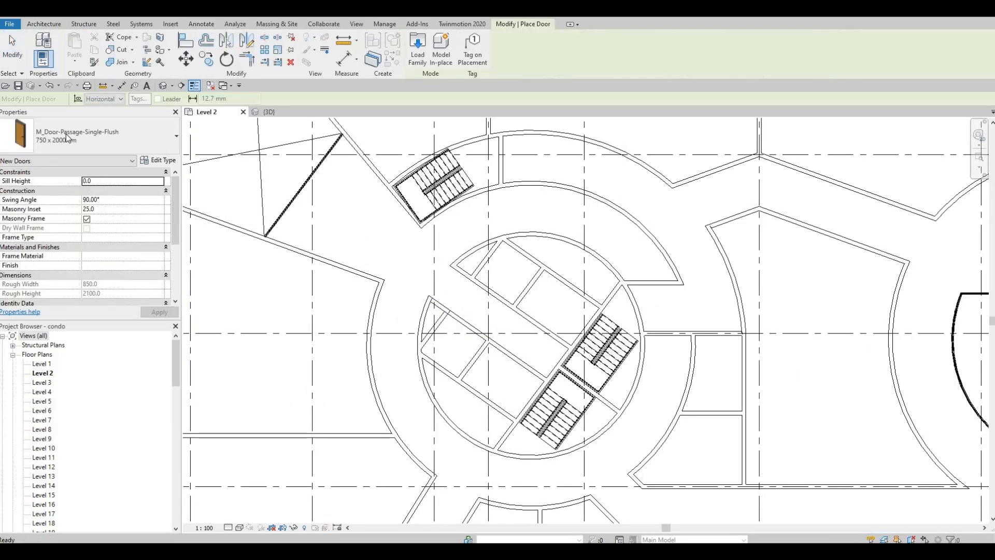
left_click(68, 138)
scroll(98, 332, "down", 2)
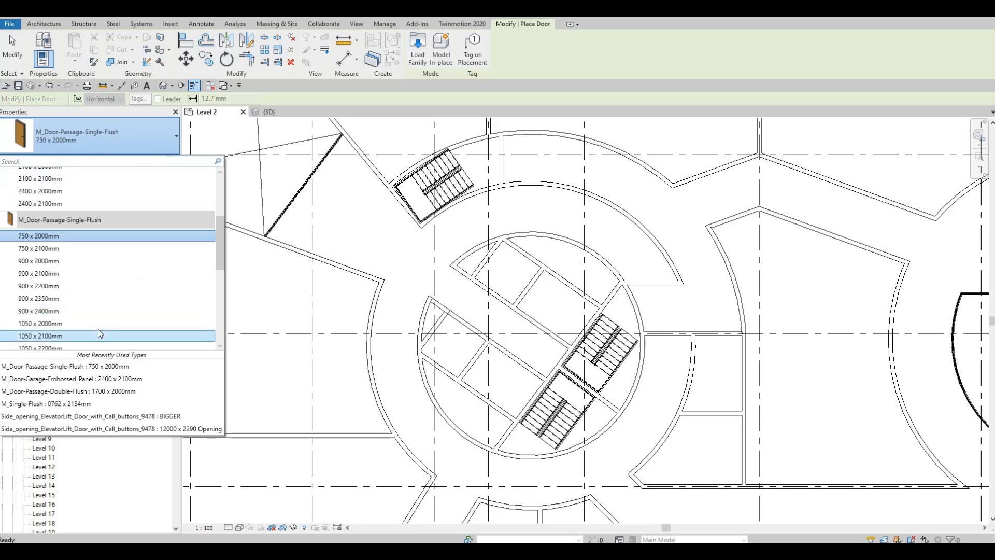
scroll(83, 334, "down", 5)
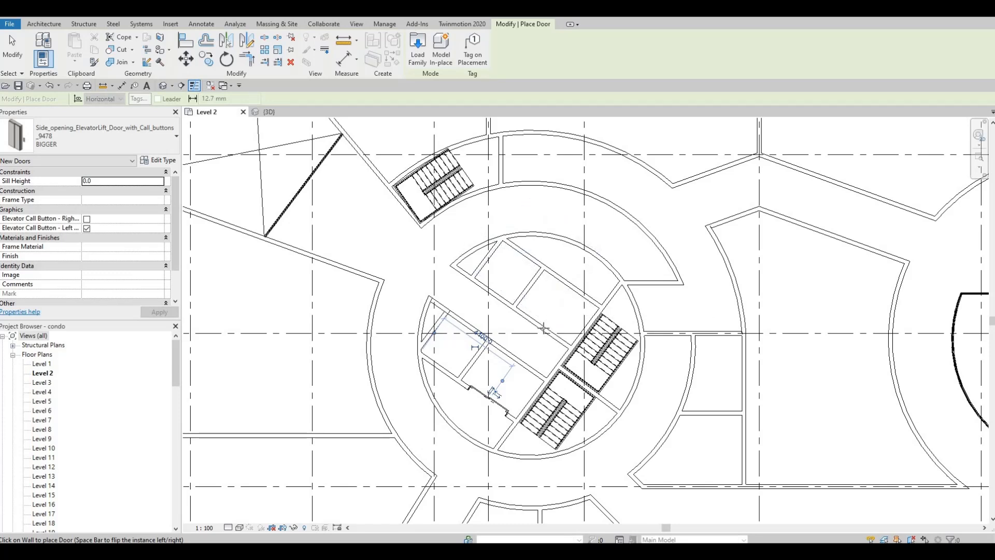
left_click(543, 328)
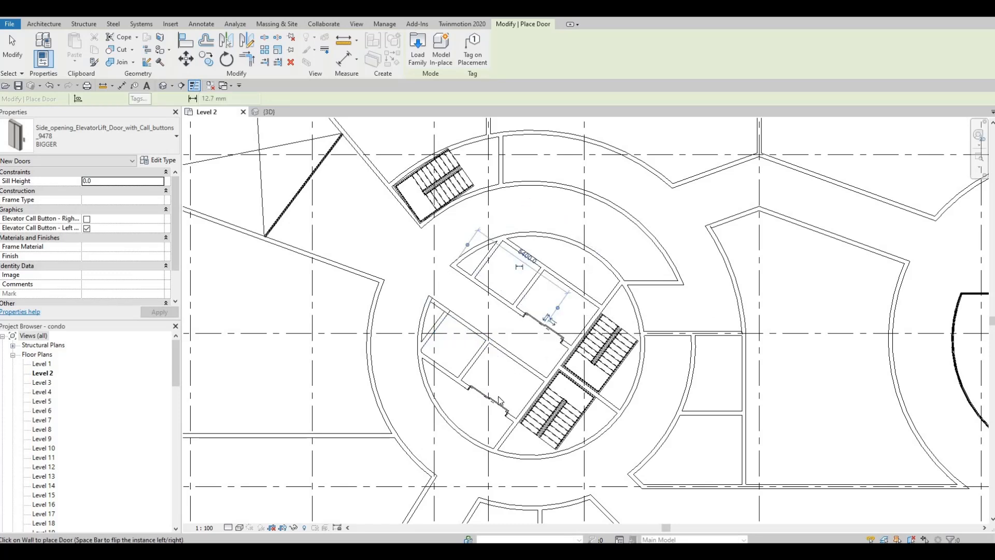
- Delete the elevator door from the outer wall of the core's lower large shaft
key("Escape")
key("Escape")
left_click(499, 400)
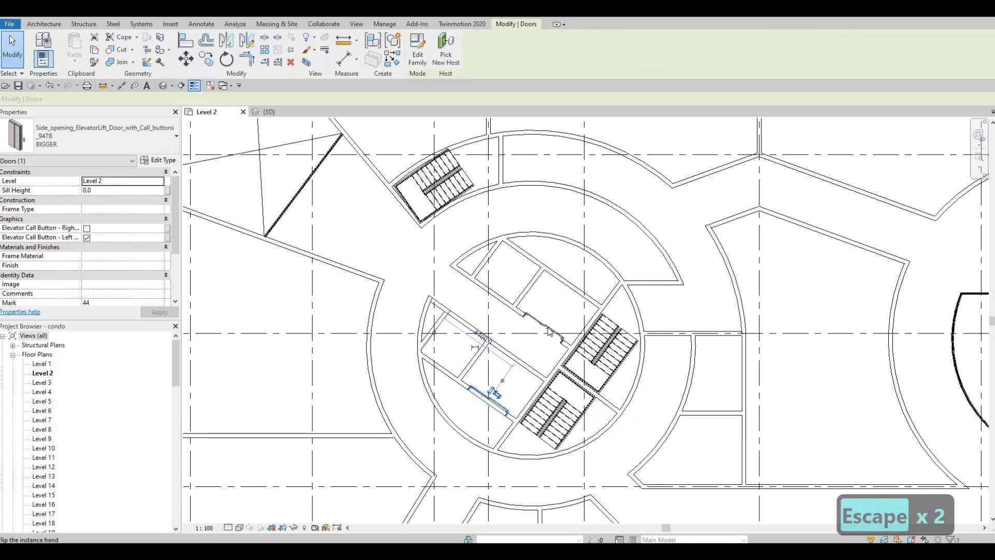
key("Delete")
- Create a similar elevator door from the upper large shaft's door and place it in the lower large shaft's lobby-facing wall
left_click(547, 331)
key("c")
key("s")
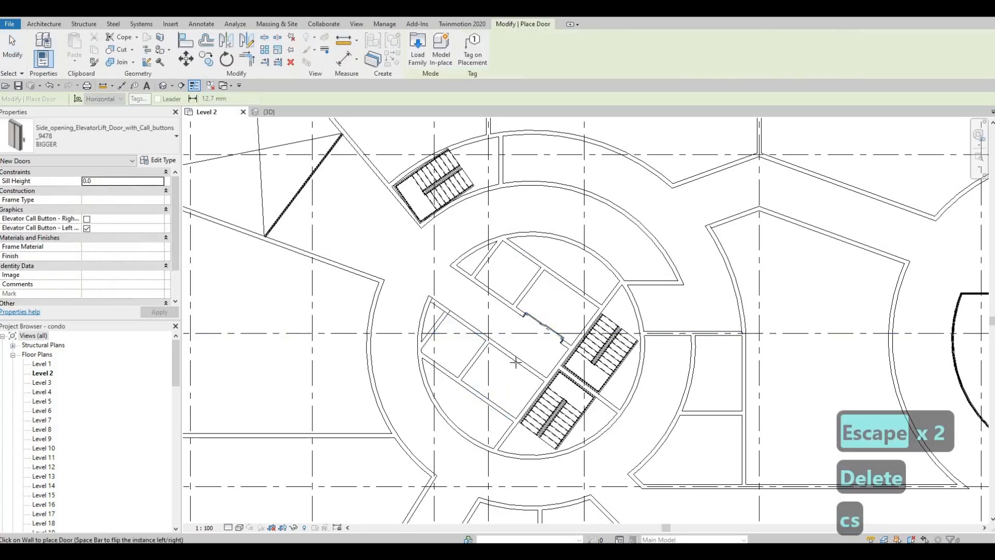
left_click(515, 361)
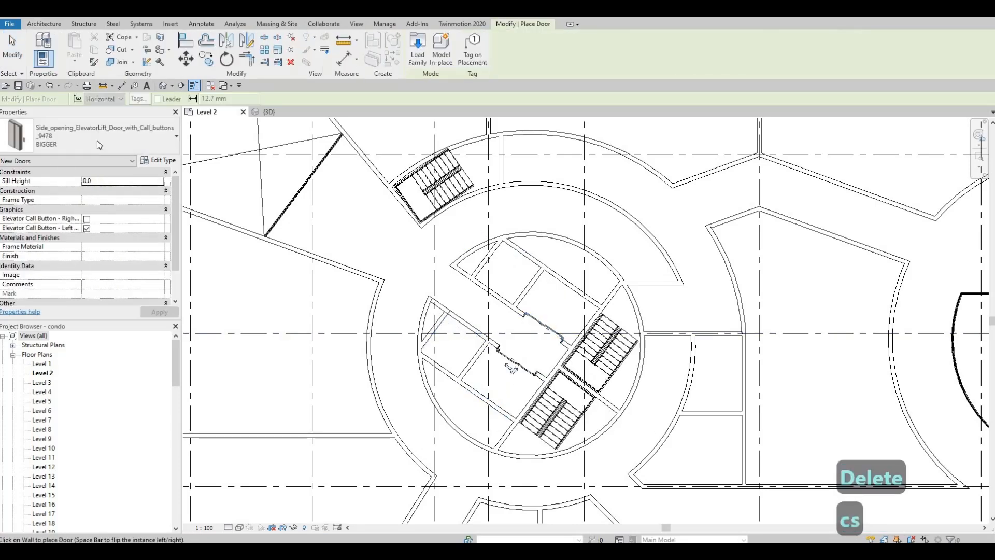
- Place 12000 x 2290 Opening elevator doors in the core's two smaller shafts and the two stacked shafts below the stair south of the oval
left_click(95, 141)
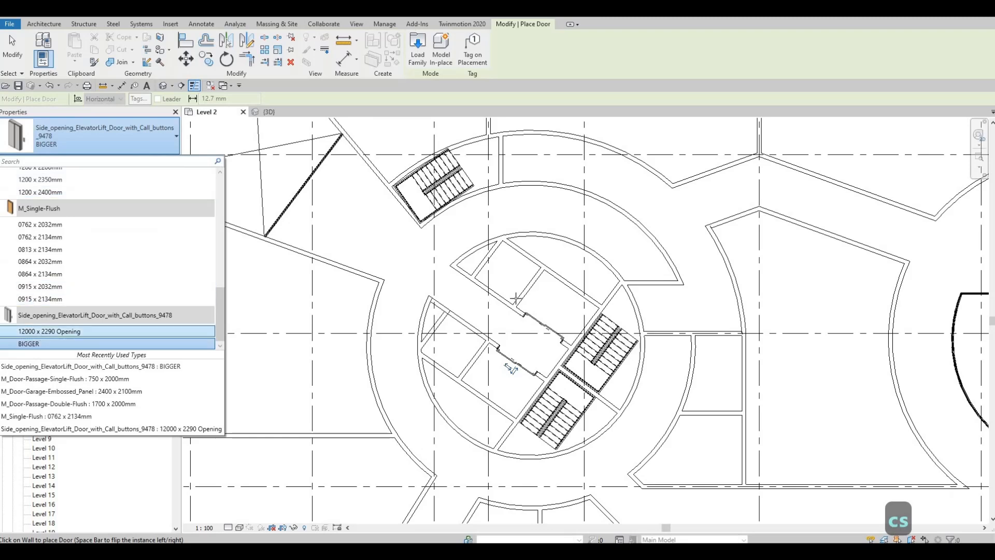
left_click(46, 331)
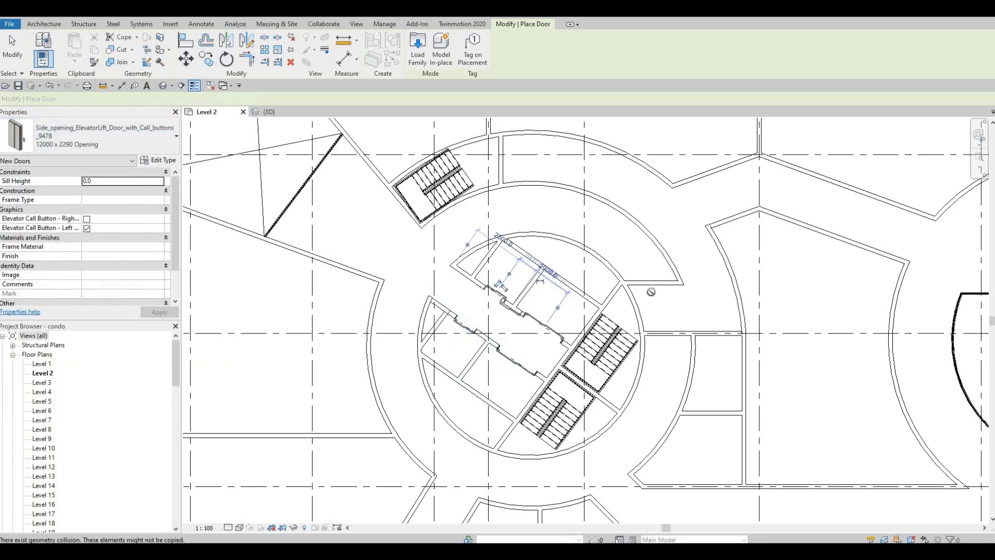
middle_click_drag(876, 452, 582, 291)
scroll(582, 291, "down", 4)
middle_click_drag(712, 372, 584, 295)
scroll(584, 295, "up", 1)
scroll(584, 295, "up", 3)
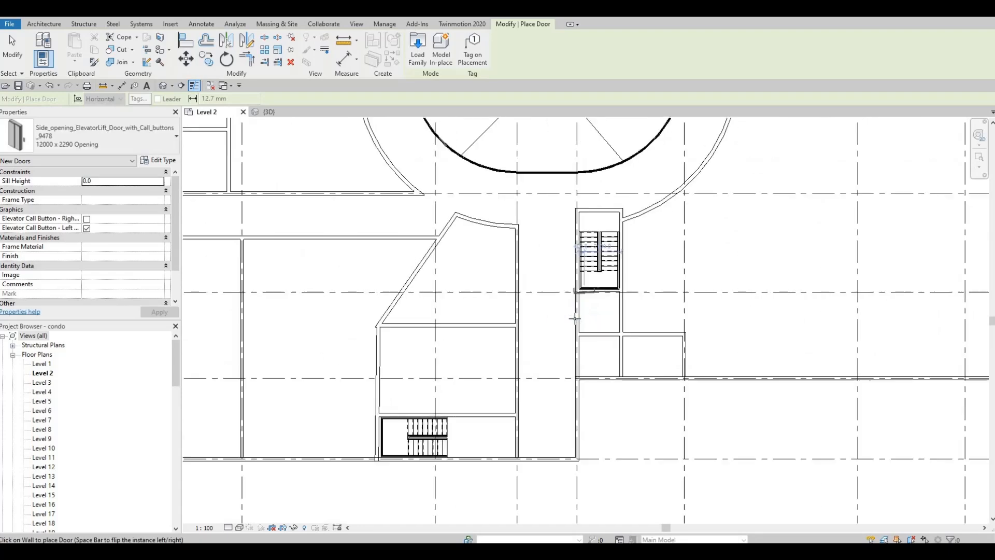
left_click(575, 385)
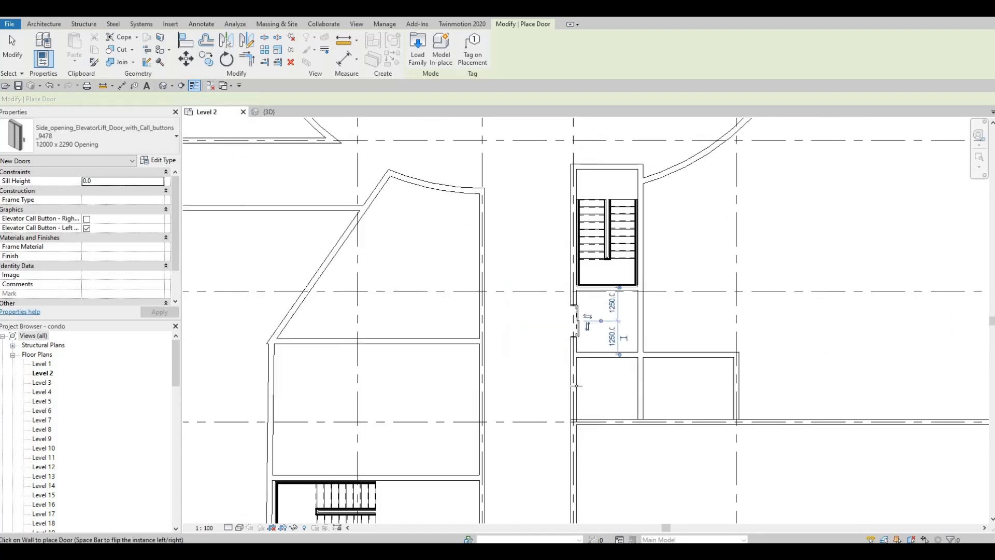
- Place a BIGGER elevator door centred in the upper wall of the wider shaft beside the two stacked shafts
left_click(96, 136)
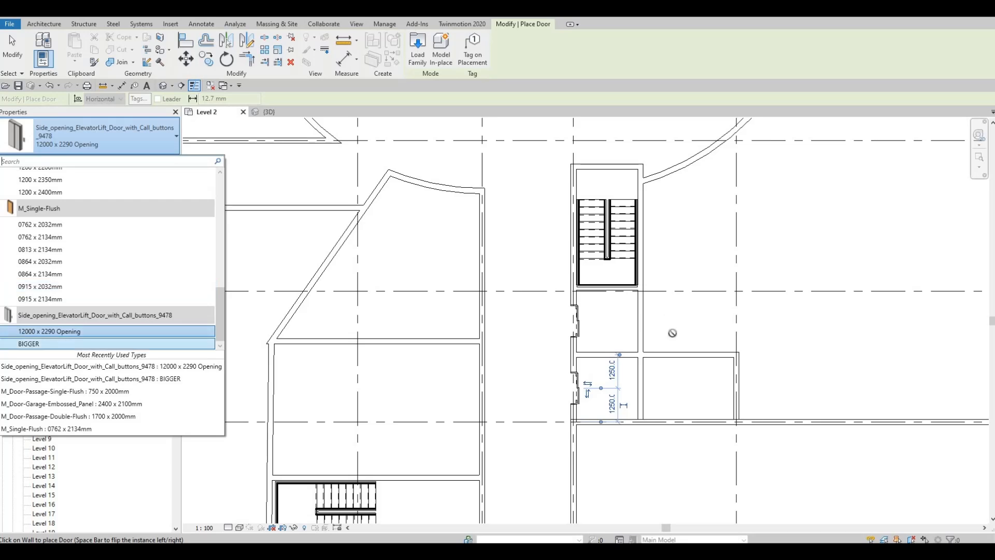
left_click(82, 345)
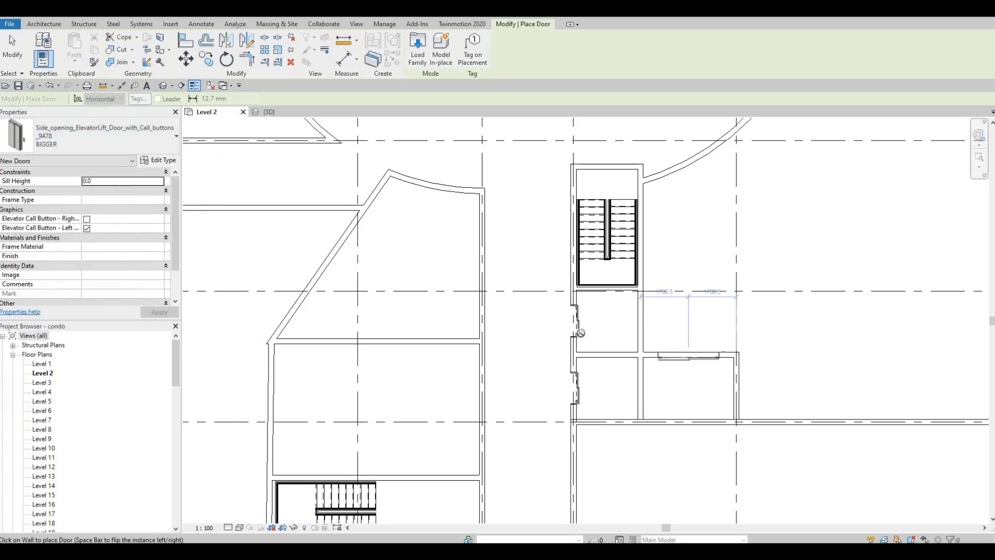
scroll(493, 278, "down", 5)
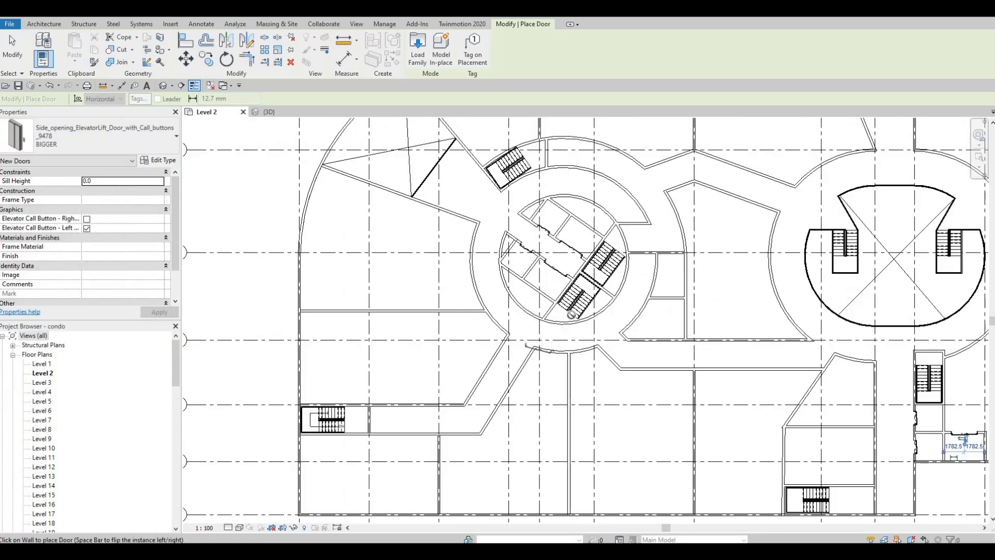
scroll(538, 387, "up", 5)
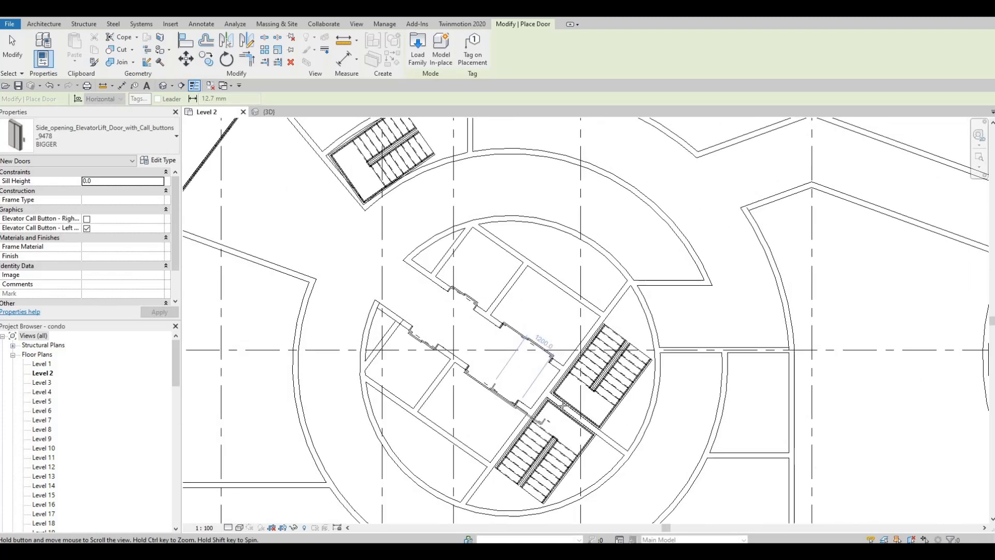
key("Escape")
key("Escape")
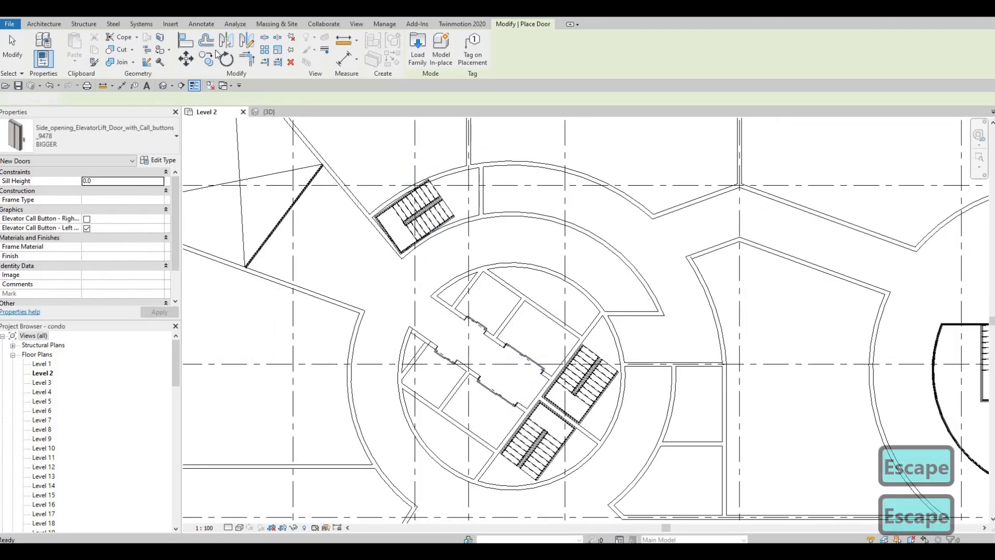
- Draw two crossing Thin Lines detail lines corner to corner in the smaller lower shaft of the circular core
left_click(194, 25)
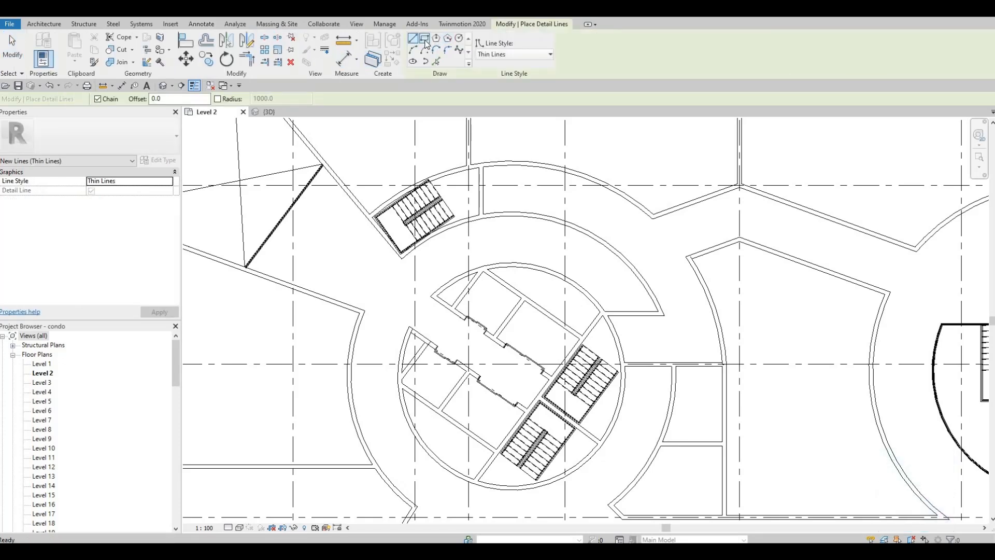
scroll(429, 355, "up", 4)
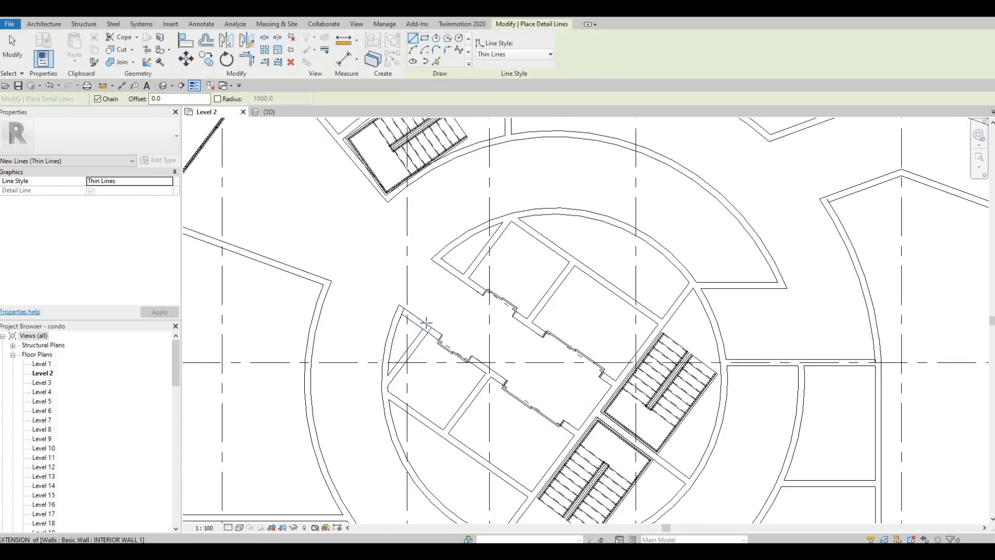
left_click(426, 320)
middle_click_drag(426, 413, 410, 223)
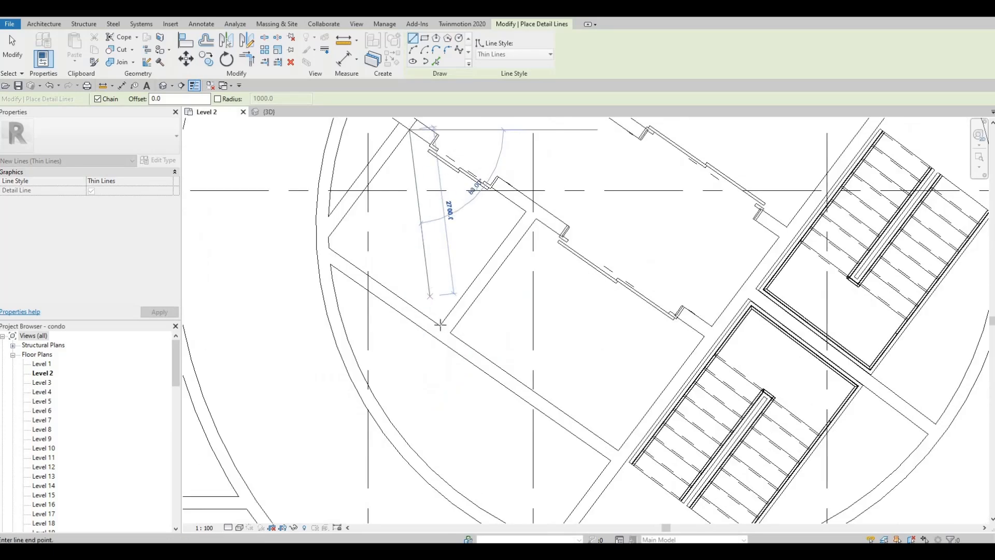
left_click(440, 327)
key("Escape")
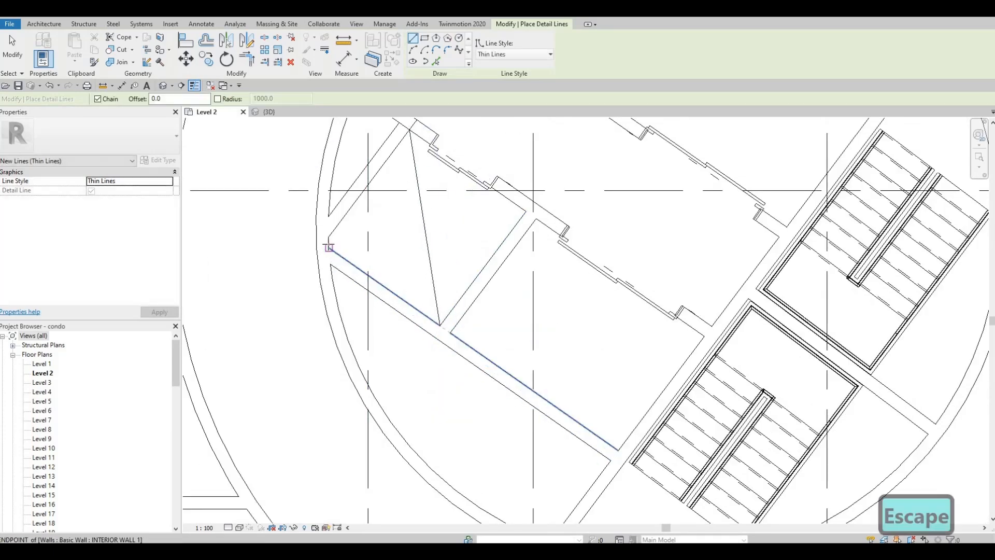
left_click(329, 248)
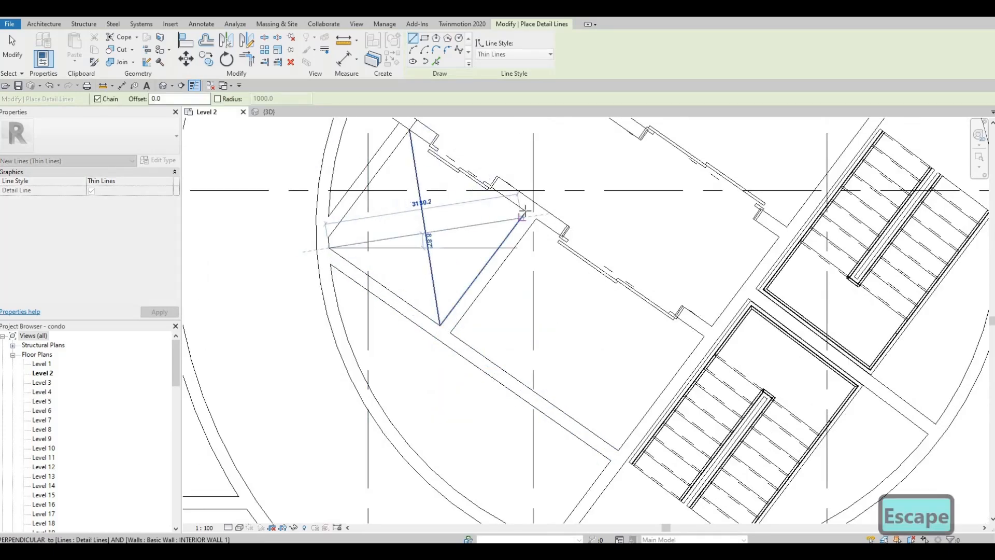
left_click(525, 214)
key("Escape")
- Cross the adjacent larger lower shaft with two diagonal detail lines between its opposite corners
left_click(537, 219)
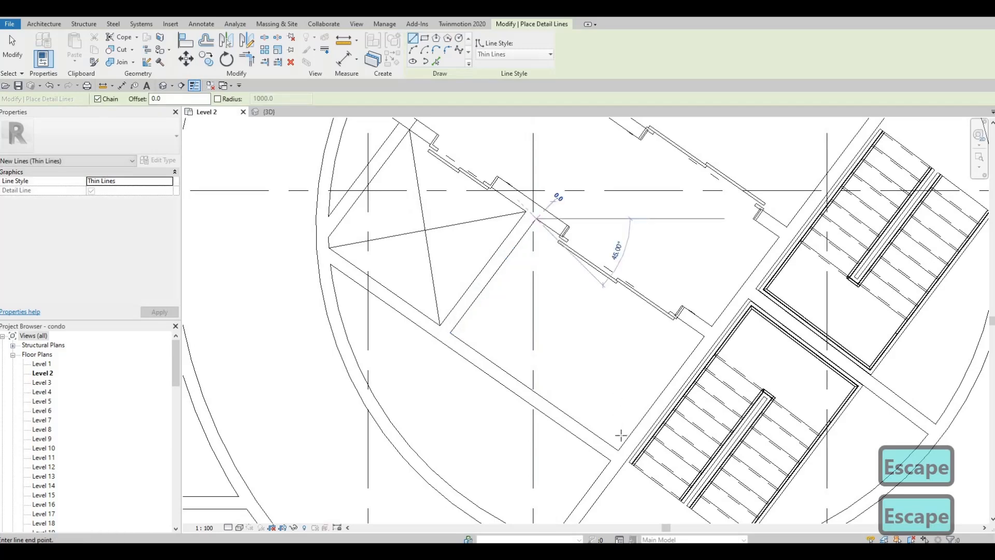
left_click(618, 449)
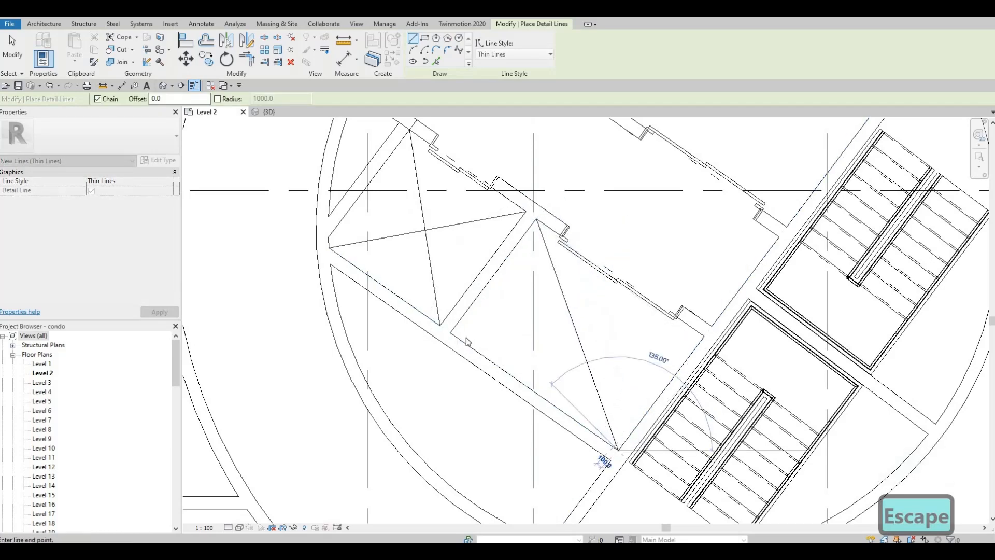
key("Escape")
left_click(452, 333)
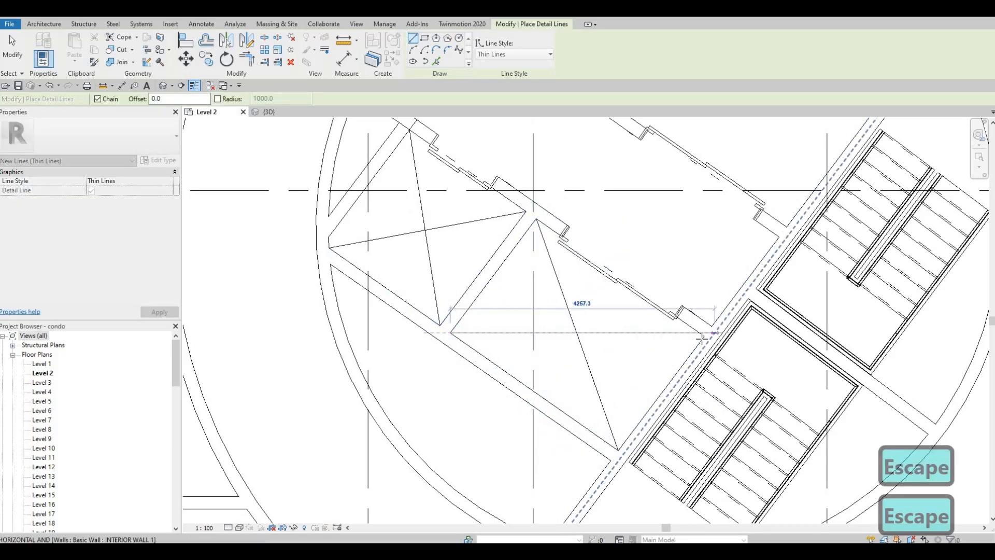
scroll(702, 324, "up", 4)
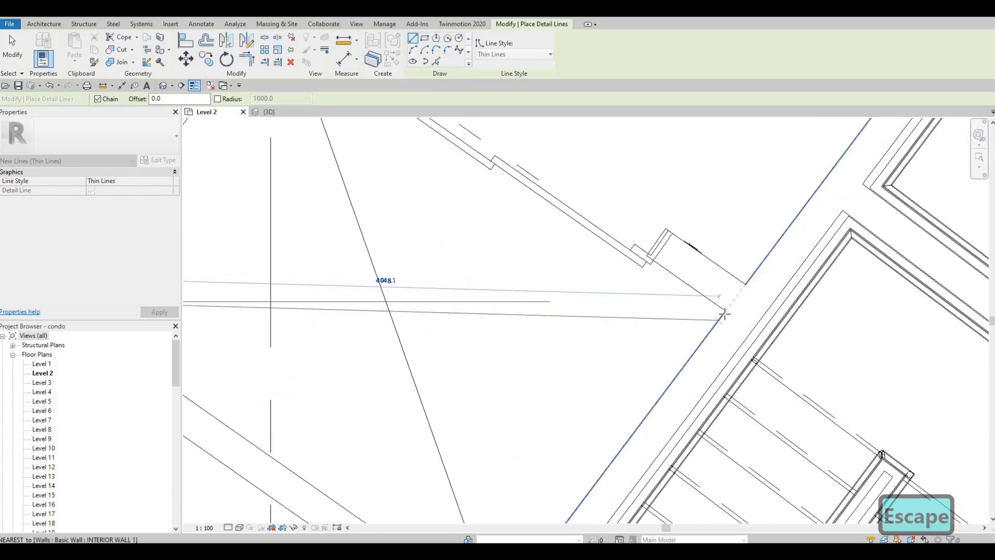
left_click(725, 311)
key("Escape")
- Cross the larger upper shaft of the circular core with two Thin Lines detail lines between its opposite corners
scroll(637, 223, "down", 4)
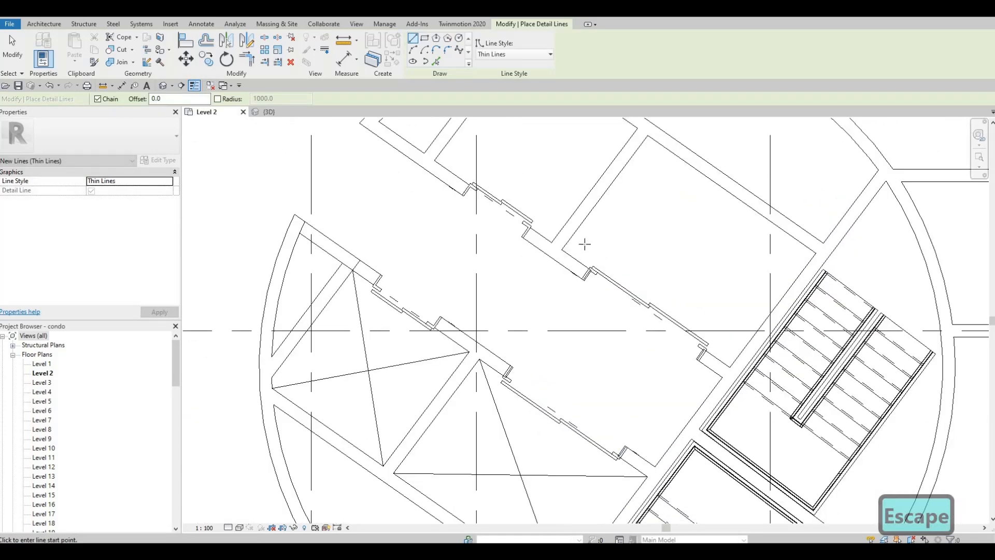
scroll(551, 249, "up", 1)
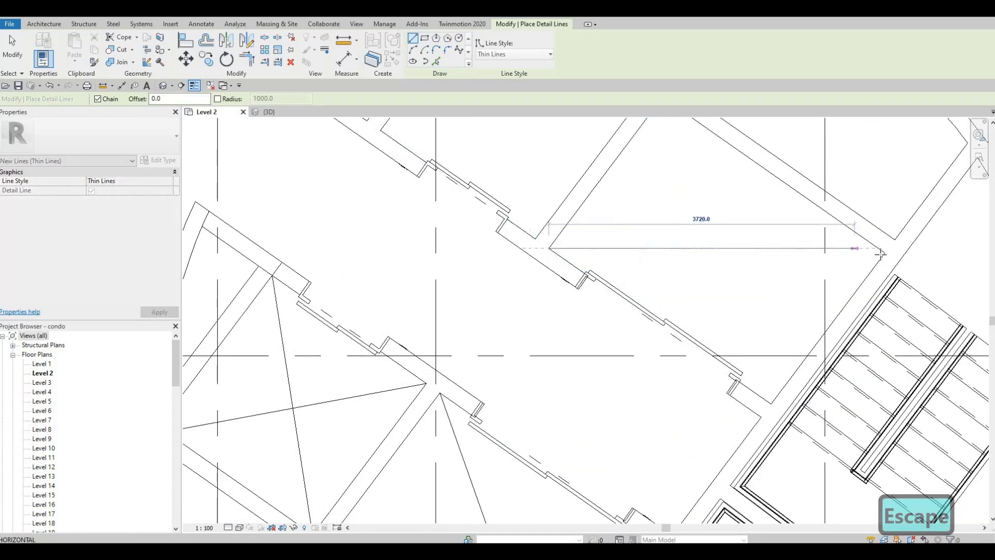
scroll(896, 235, "up", 4)
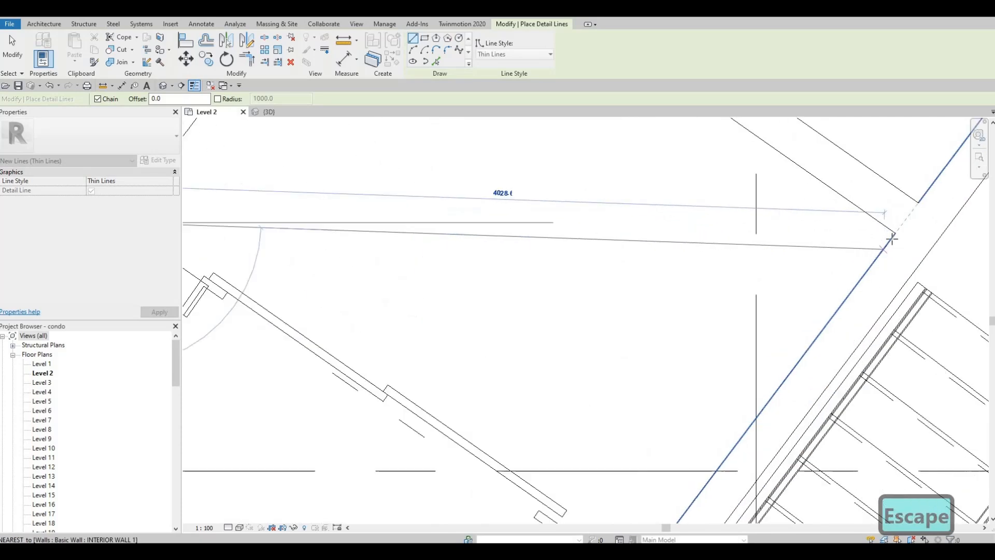
middle_click_drag(677, 277, 721, 267)
key("Escape")
scroll(721, 267, "down", 4)
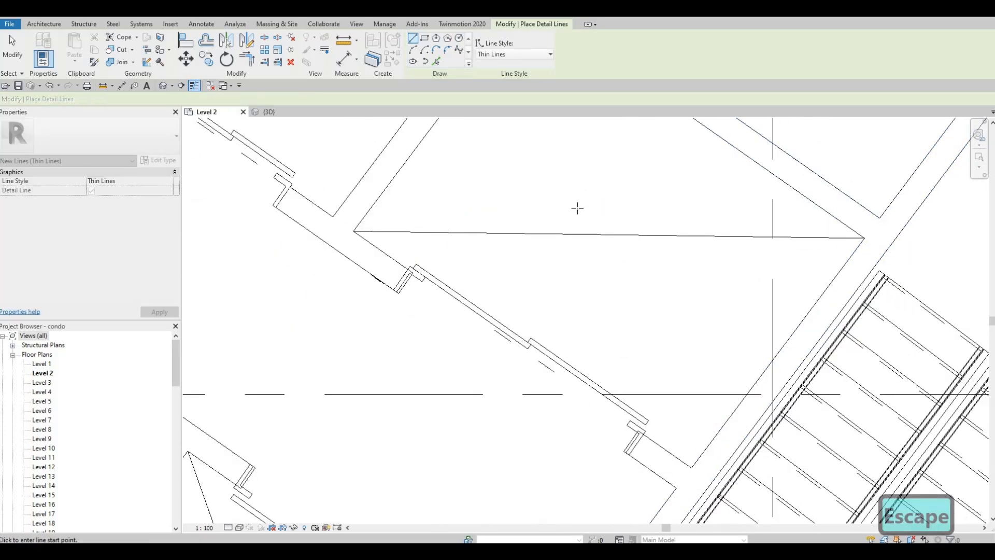
middle_click_drag(578, 209, 590, 331)
left_click(545, 154)
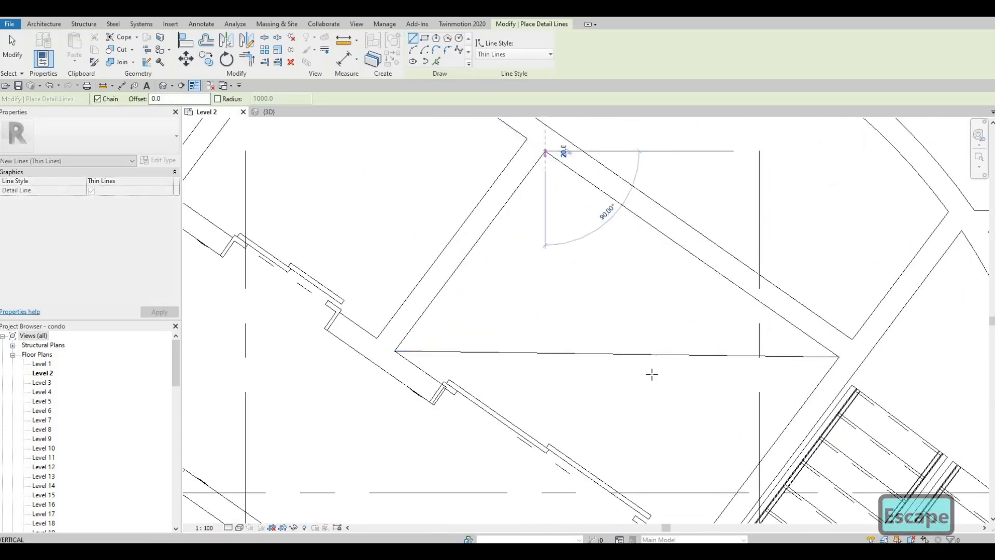
scroll(648, 431, "up", 4)
left_click(645, 434)
key("Escape")
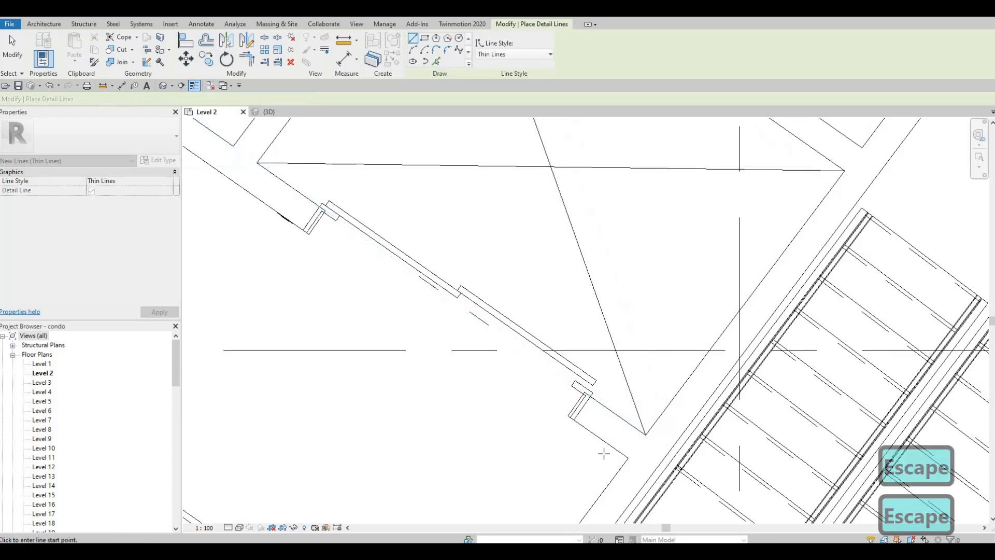
- Draw two crossing diagonal detail lines corner to corner in the smaller upper shaft of the circular core
scroll(602, 454, "down", 2)
middle_click_drag(400, 240, 508, 313)
middle_click_drag(295, 202, 512, 330)
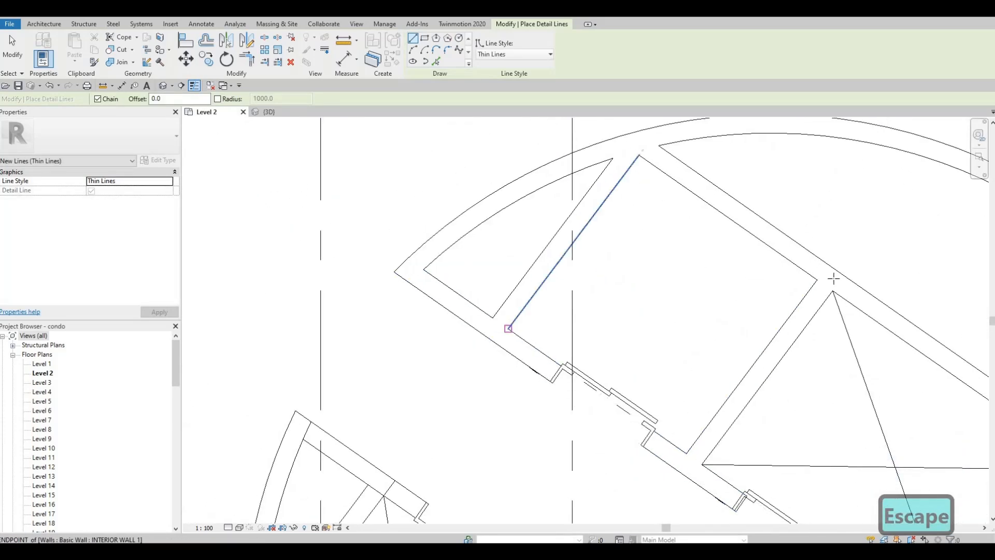
left_click(509, 329)
left_click(815, 280)
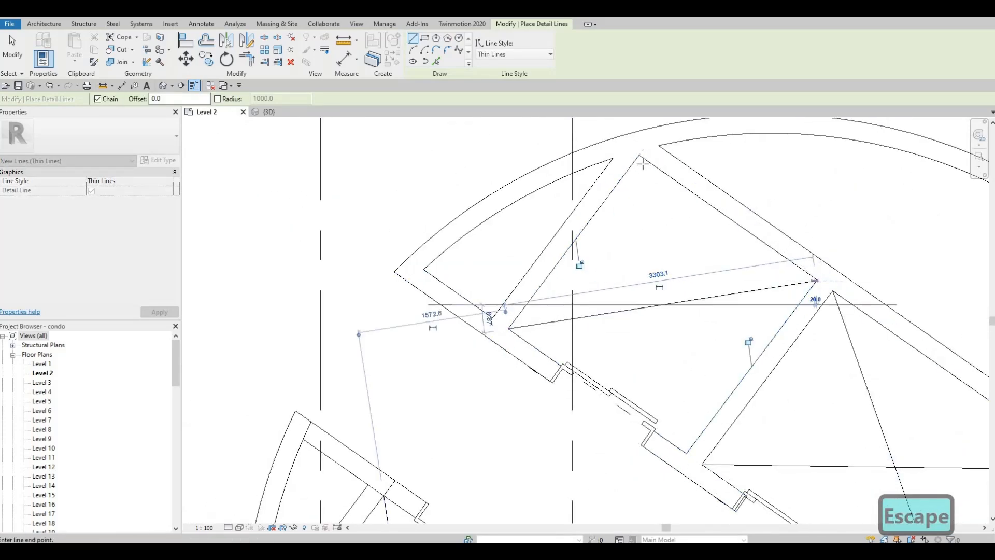
key("Escape")
left_click(639, 155)
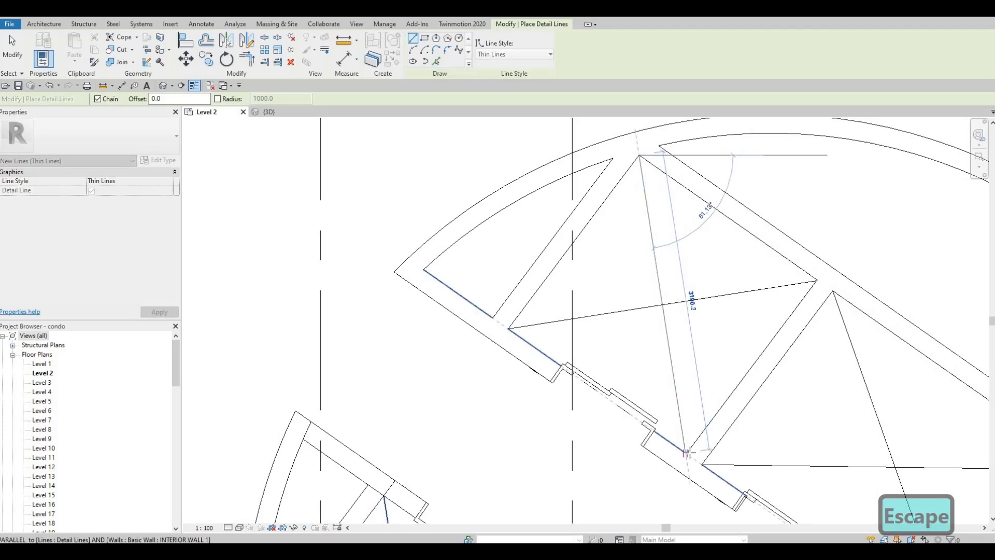
left_click(669, 465)
scroll(669, 466, "down", 5)
key("Escape")
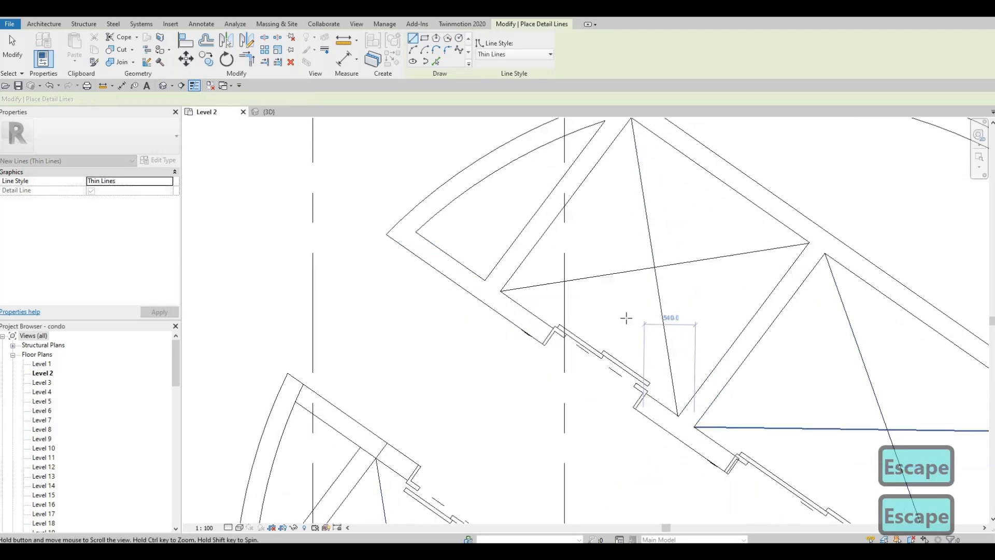
- Mark the curved triangular space beside the core's lower shafts with a detail line joining the arc's ends and one from the arc to the opposite corner
scroll(523, 325, "up", 4)
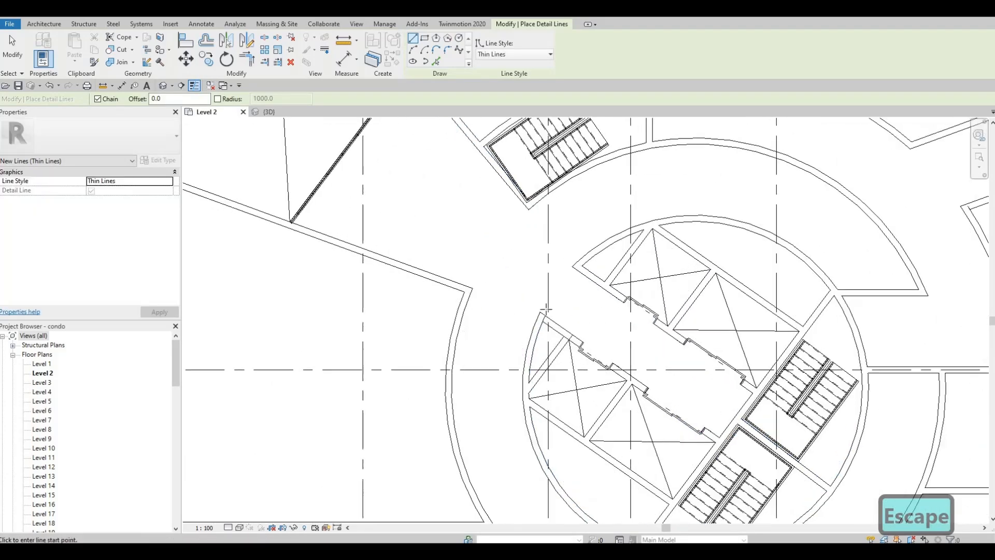
left_click(510, 473)
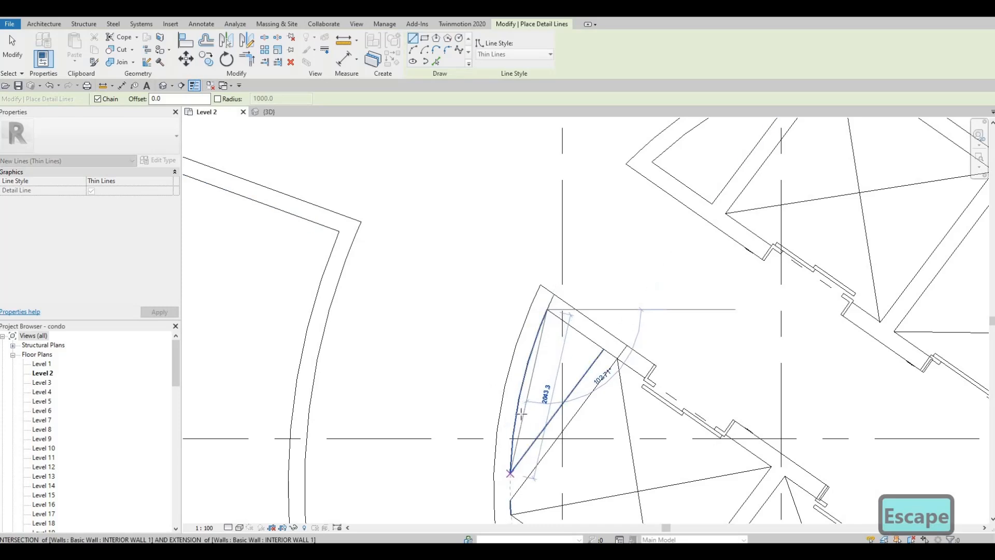
key("Escape")
left_click(521, 414)
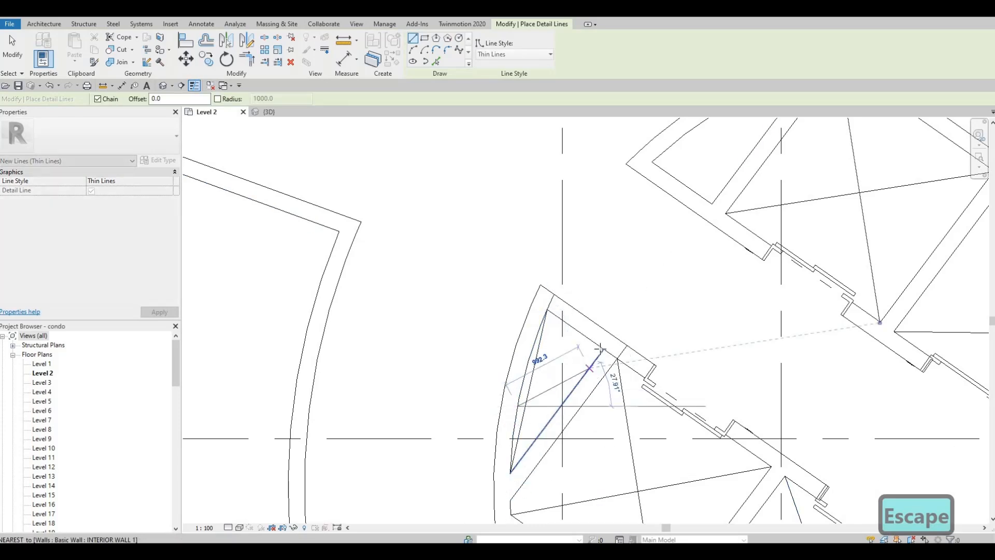
key("Escape")
scroll(551, 322, "down", 3)
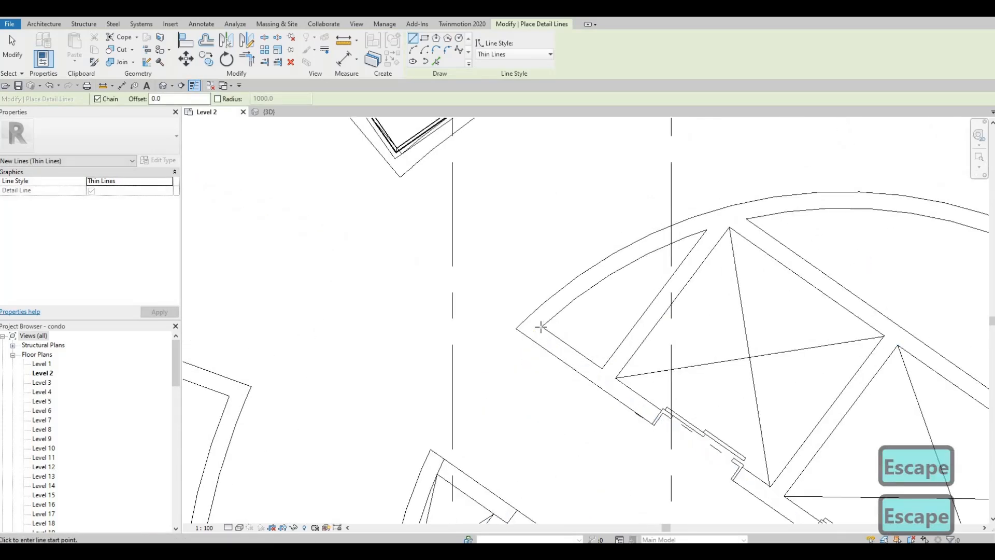
- Mark the curved triangular space beside the core's upper shafts with a detail line joining the arc's ends and one running to the opposite corner
left_click(543, 326)
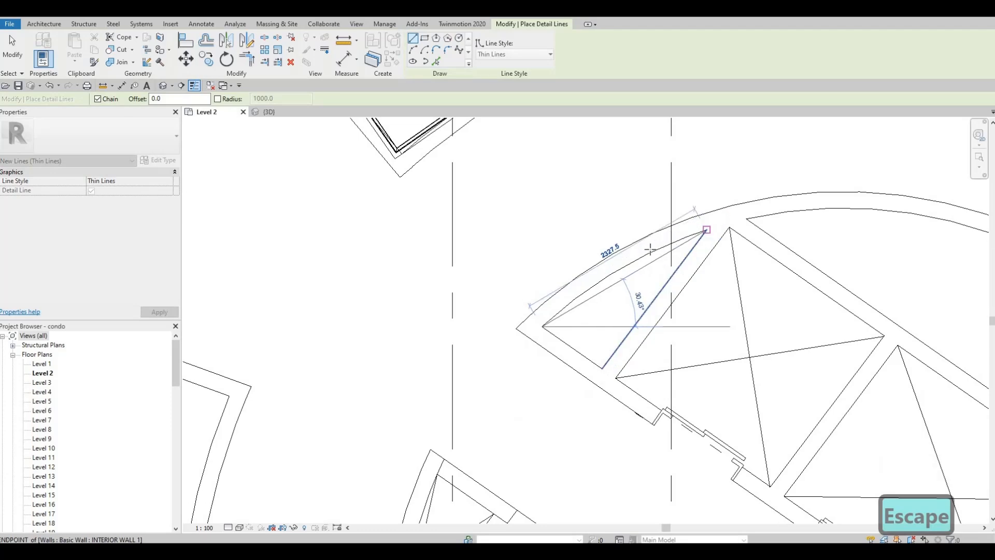
key("Escape")
left_click(706, 231)
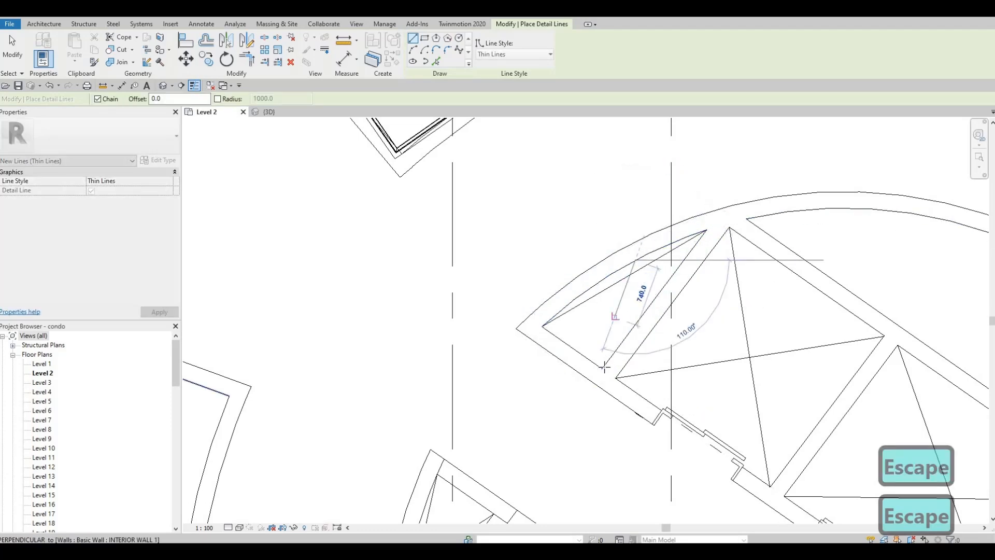
key("Escape")
scroll(667, 240, "down", 5)
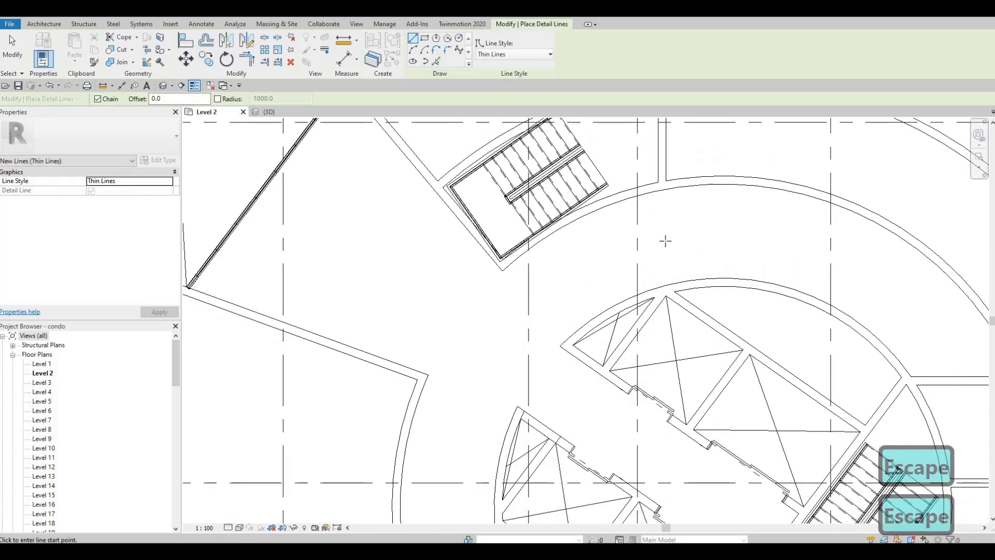
- Draw two crossing detail lines corner to corner in the upper of the two stacked shafts below the stair south of the oval
middle_click_drag(902, 423, 847, 409)
scroll(953, 459, "down", 3)
middle_click_drag(954, 459, 745, 385)
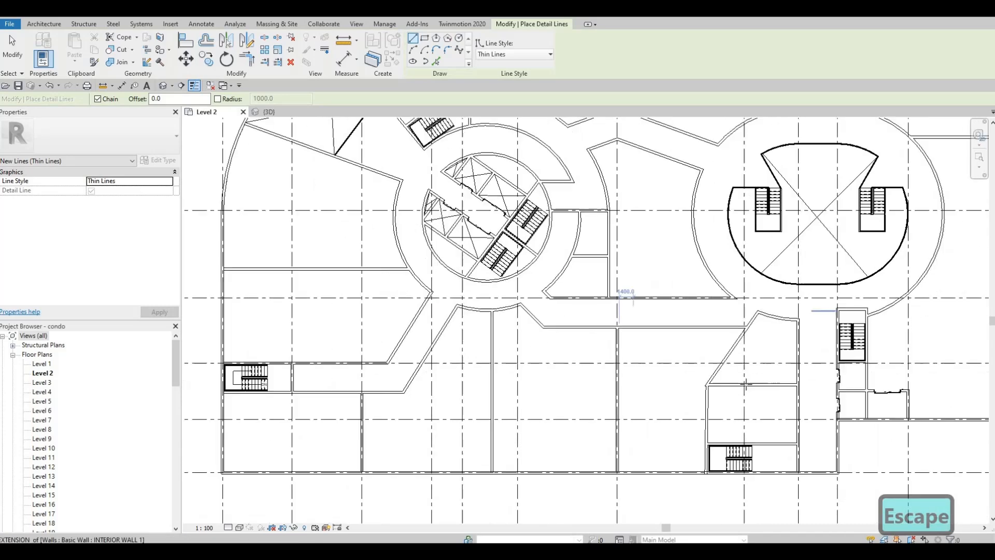
scroll(881, 419, "down", 2)
middle_click_drag(882, 420, 752, 382)
scroll(778, 381, "up", 2)
scroll(726, 340, "up", 6)
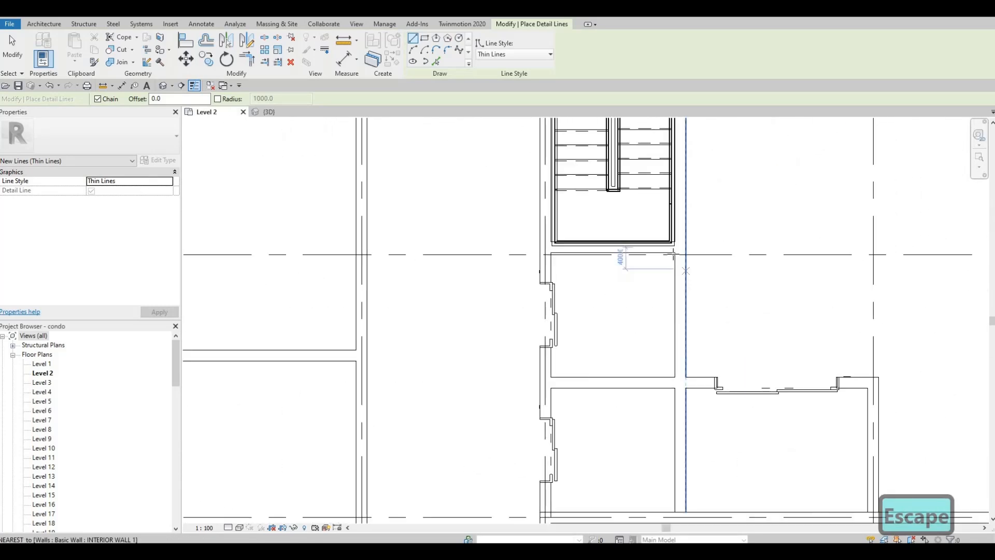
left_click(675, 253)
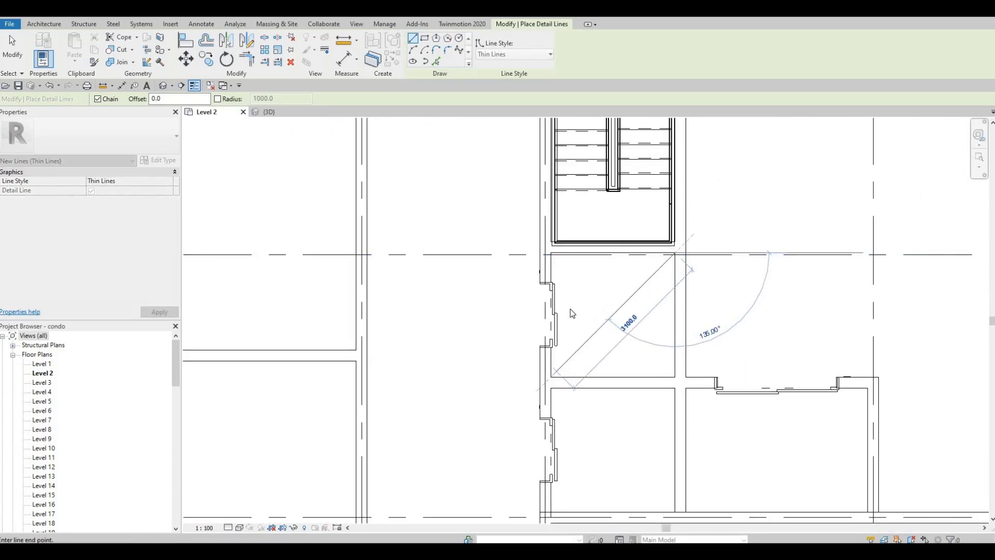
left_click(551, 377)
key("Escape")
left_click(551, 253)
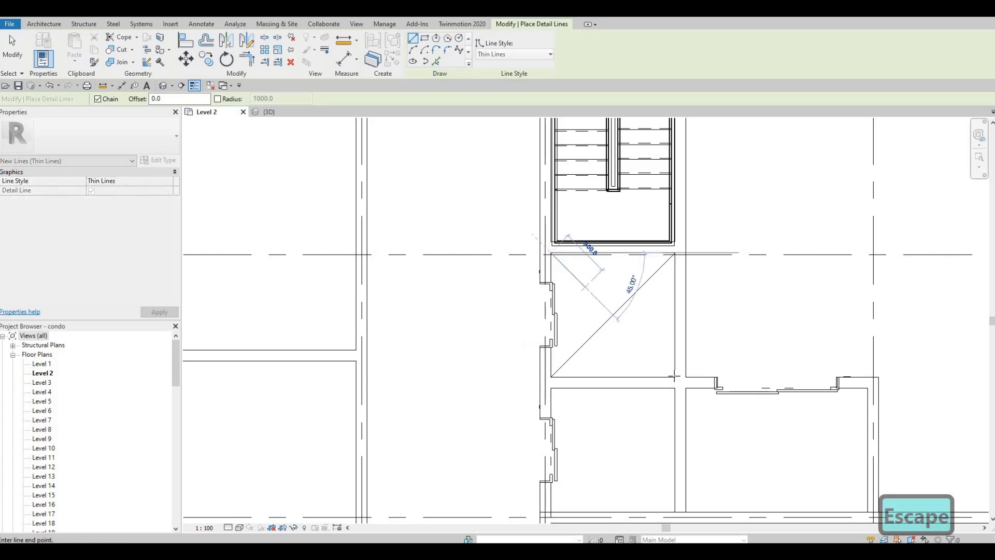
left_click(675, 376)
key("Escape")
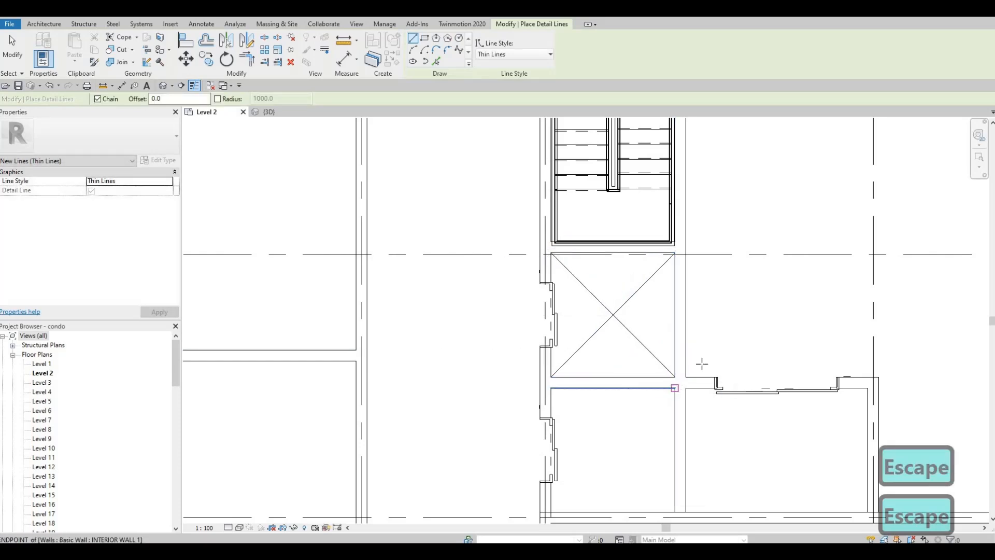
- Cross the lower of the two stacked shafts with two diagonal detail lines between its opposite corners
left_click(675, 388)
middle_click_drag(610, 431, 664, 358)
left_click(605, 438)
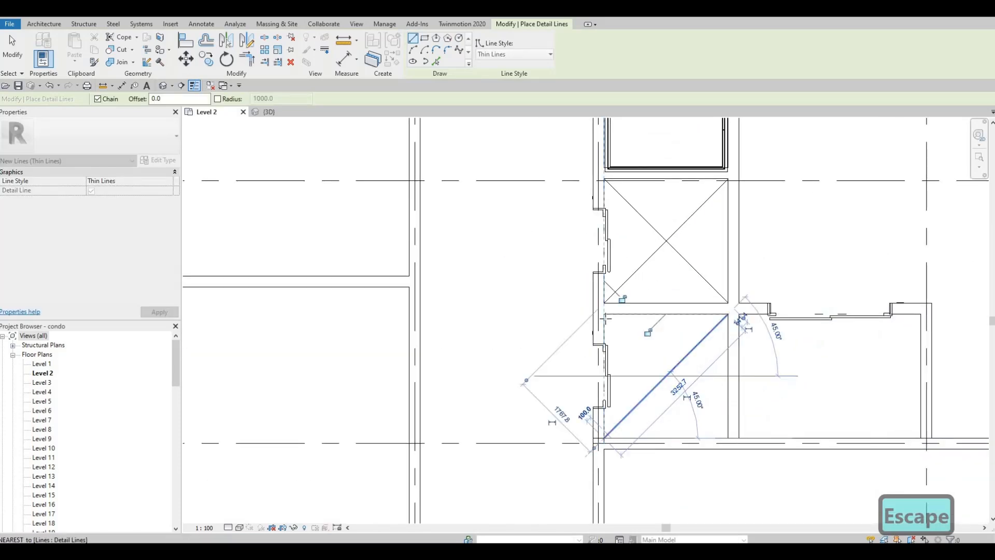
key("Escape")
left_click(605, 314)
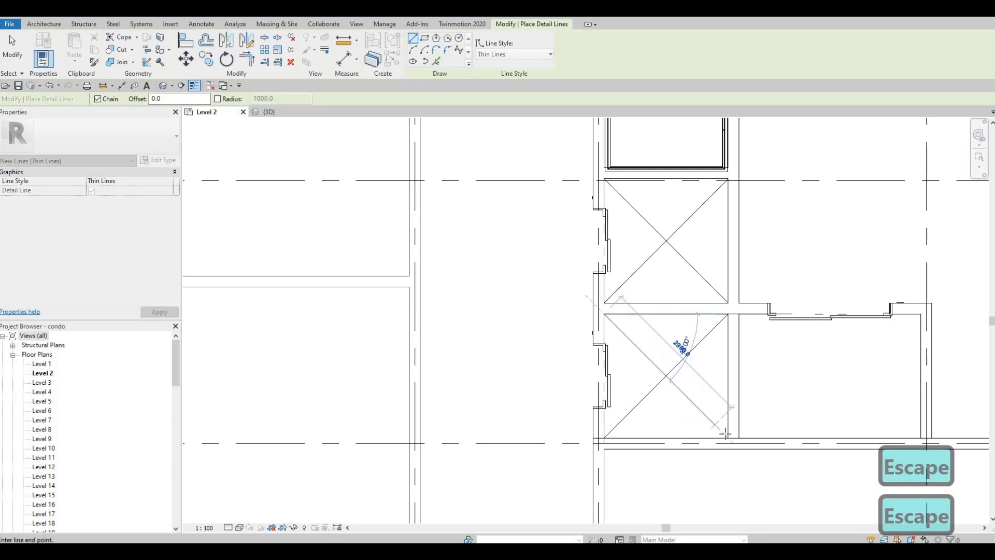
left_click(728, 438)
key("Escape")
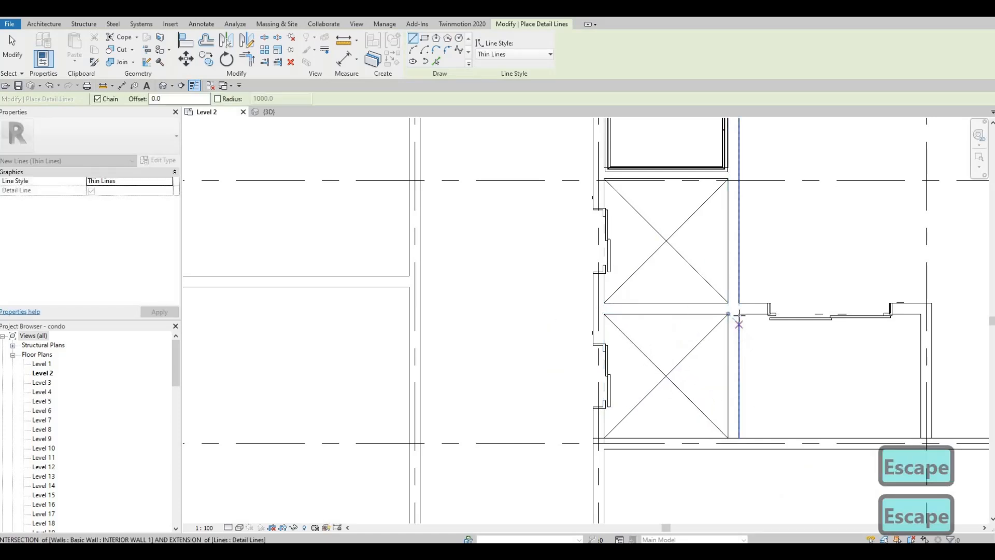
- Cross the wider shaft beside the stacked pair with two corner-to-corner detail lines and finish placing detail lines
left_click(740, 314)
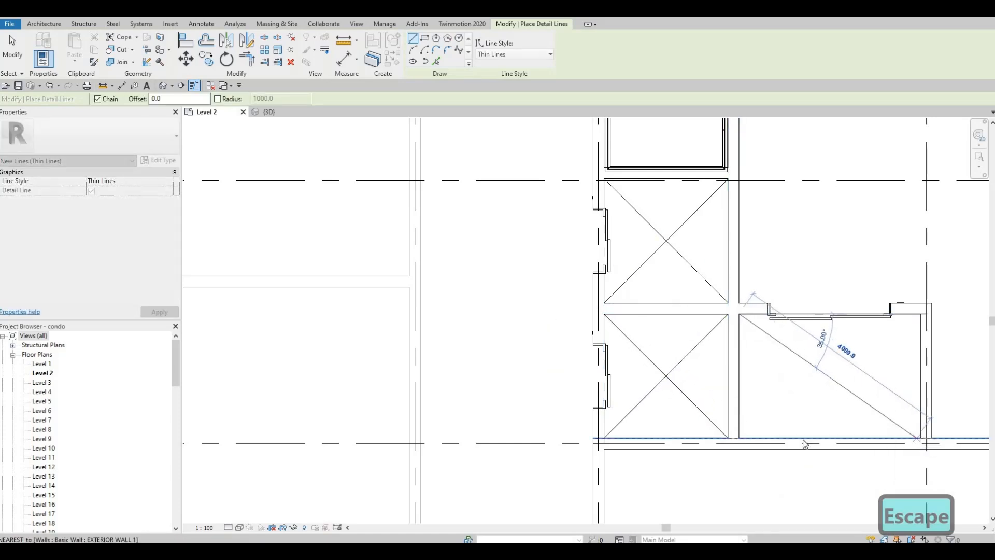
left_click(921, 438)
key("Escape")
left_click(740, 438)
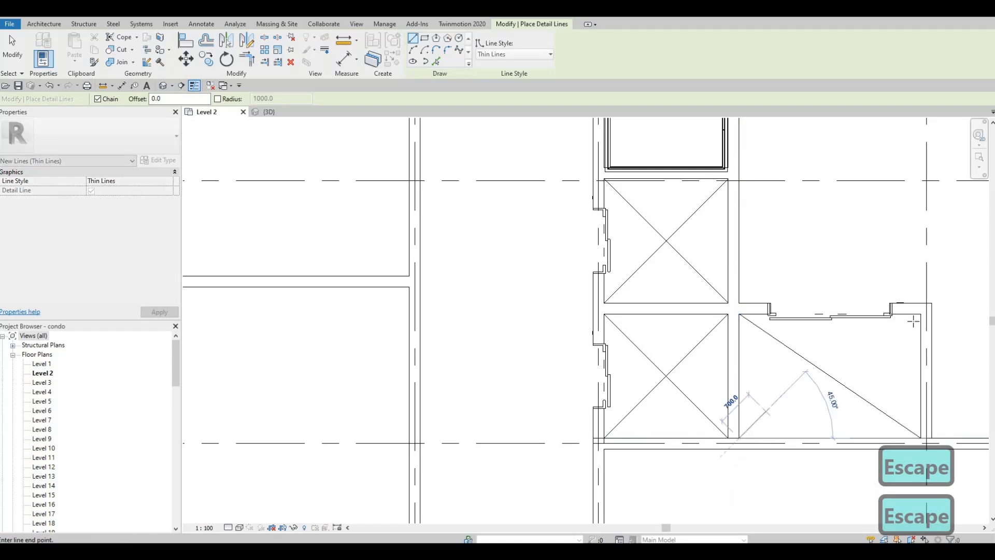
left_click(921, 314)
key("Escape")
key("Escape")
key("Escape")
scroll(855, 352, "down", 5)
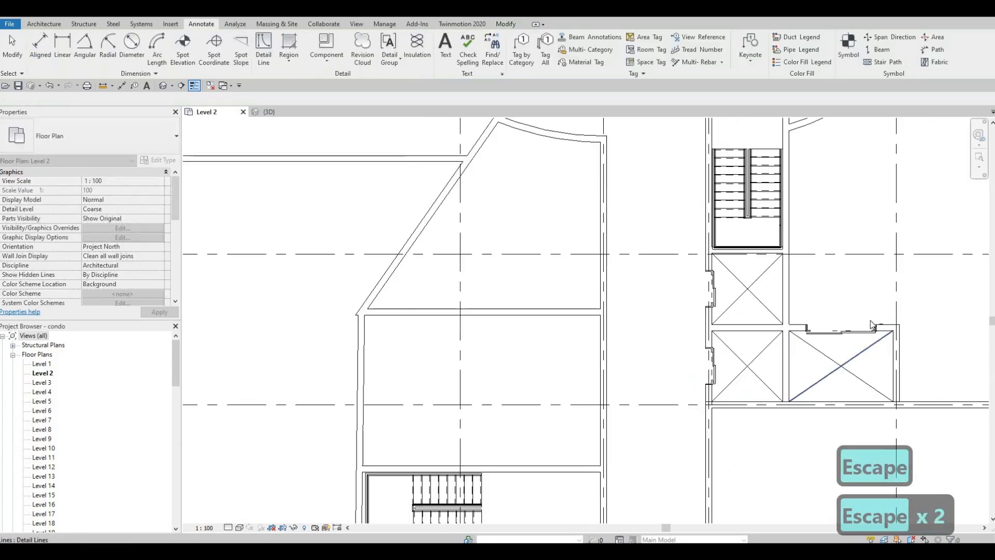
scroll(799, 366, "down", 1)
middle_click_drag(741, 371, 856, 341)
middle_click_drag(754, 394, 742, 400)
scroll(742, 401, "down", 1)
middle_click_drag(756, 362, 710, 372)
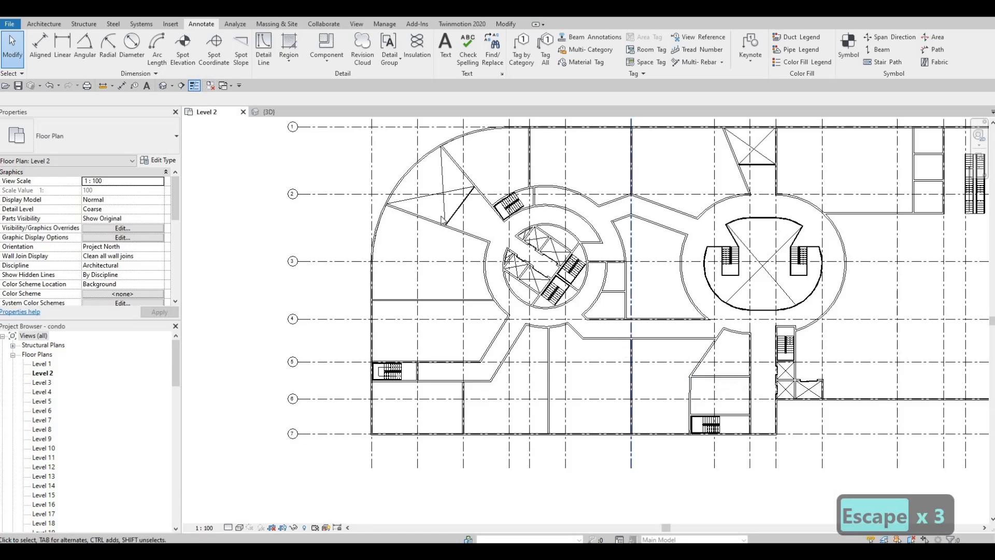
scroll(582, 293, "up", 1)
key("Escape")
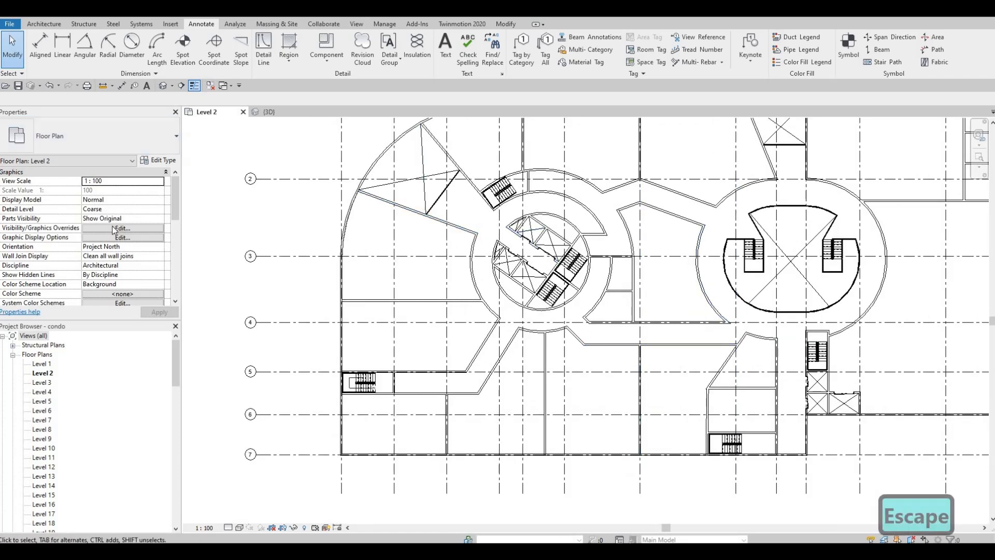
- Set the Level 2 plan's underlay range base level to Level 1 and apply it
scroll(113, 226, "down", 8)
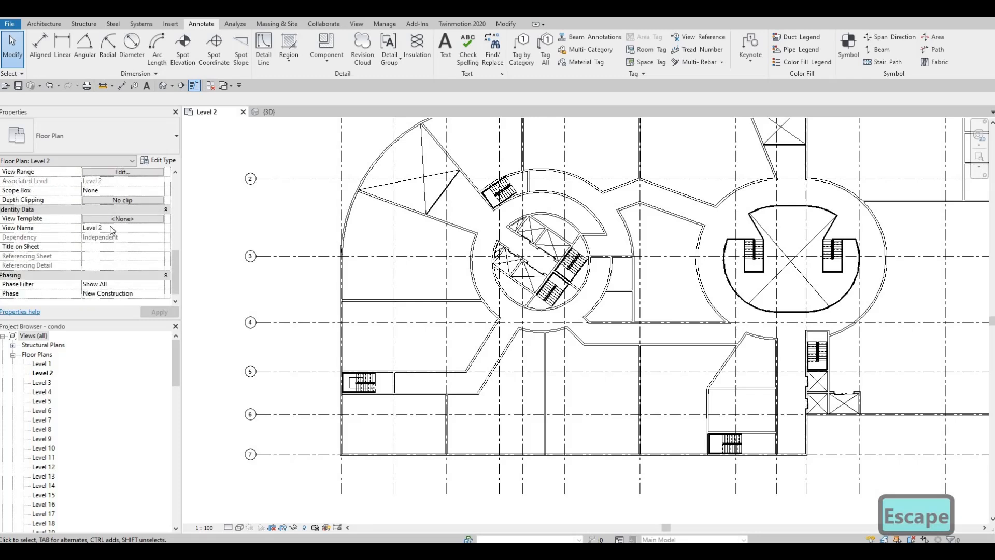
scroll(112, 230, "down", 3)
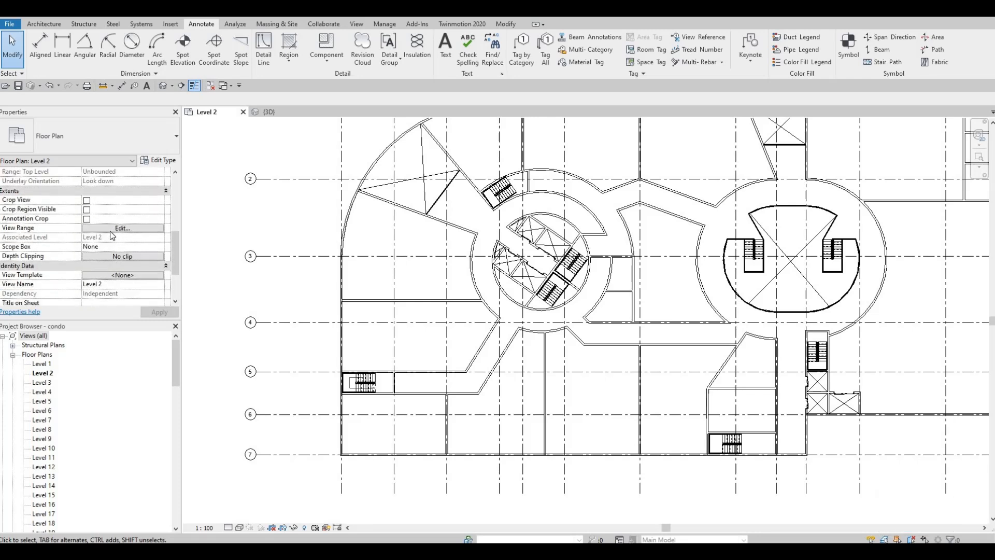
scroll(112, 238, "up", 8)
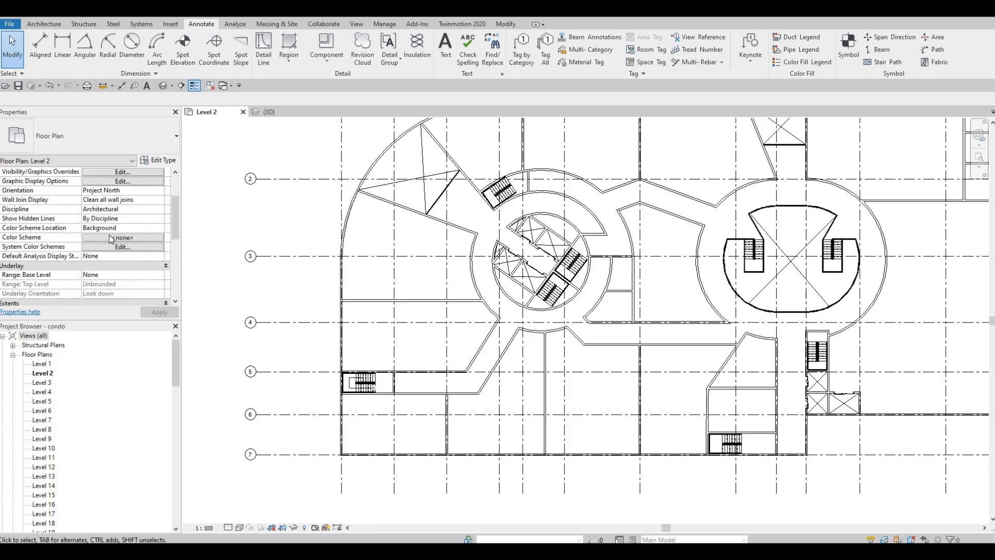
scroll(111, 239, "up", 3)
key("Escape")
key("Escape")
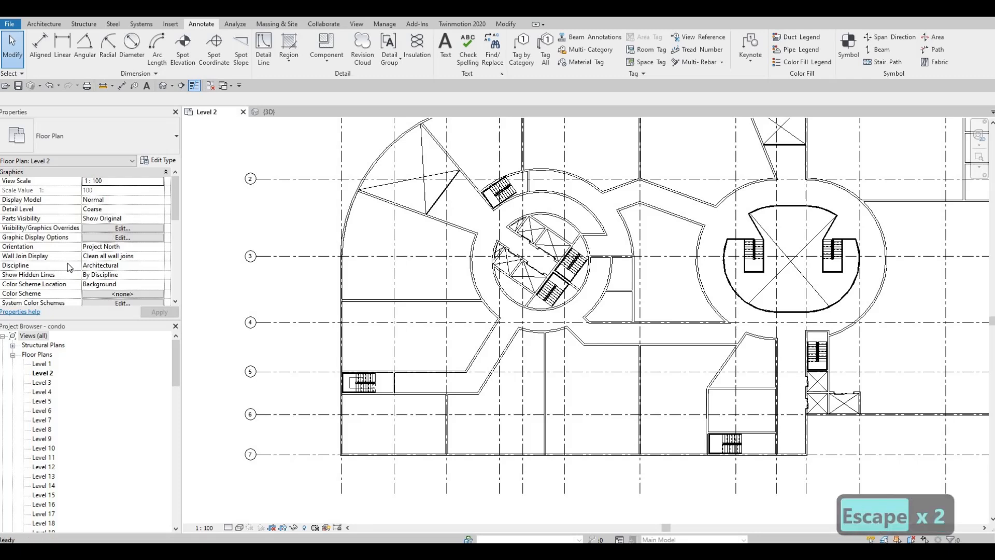
scroll(114, 263, "down", 4)
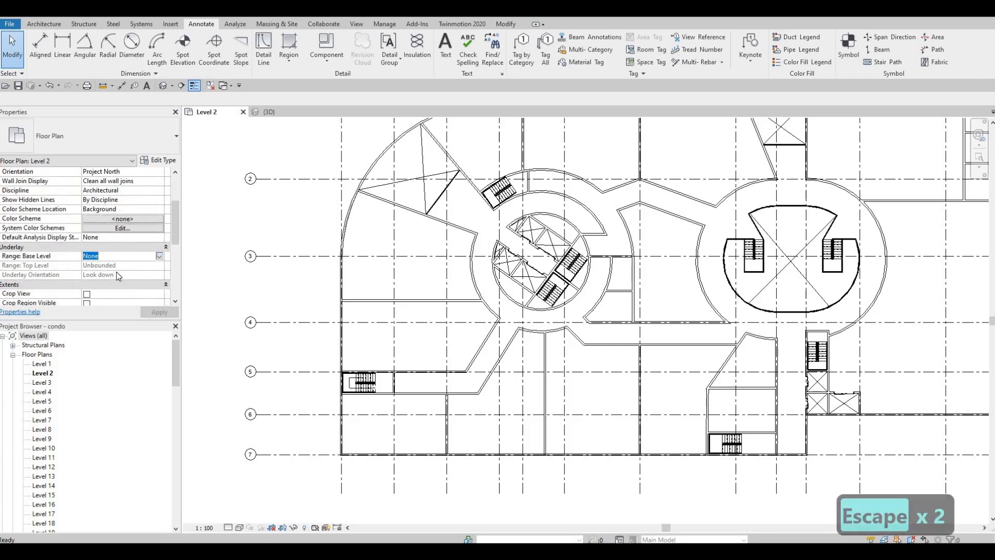
left_click(159, 256)
left_click(92, 273)
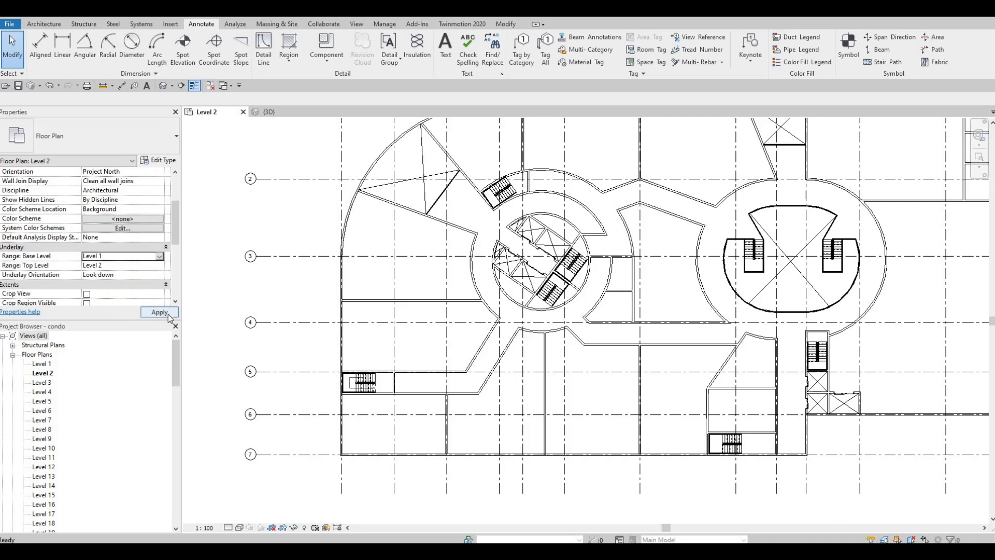
left_click(170, 315)
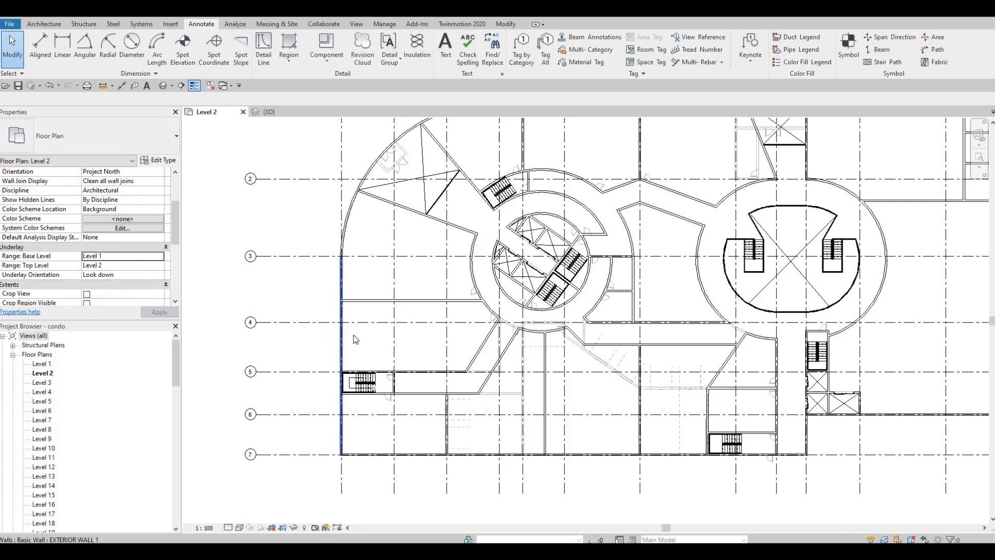
key("Escape")
middle_click_drag(422, 296, 389, 296)
middle_click_drag(334, 271, 317, 283)
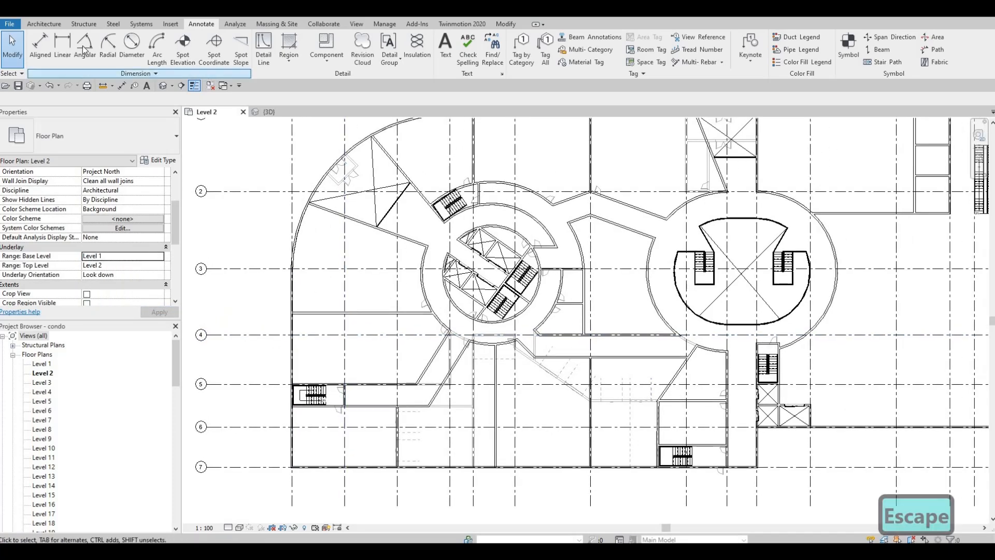
scroll(54, 45, "up", 5)
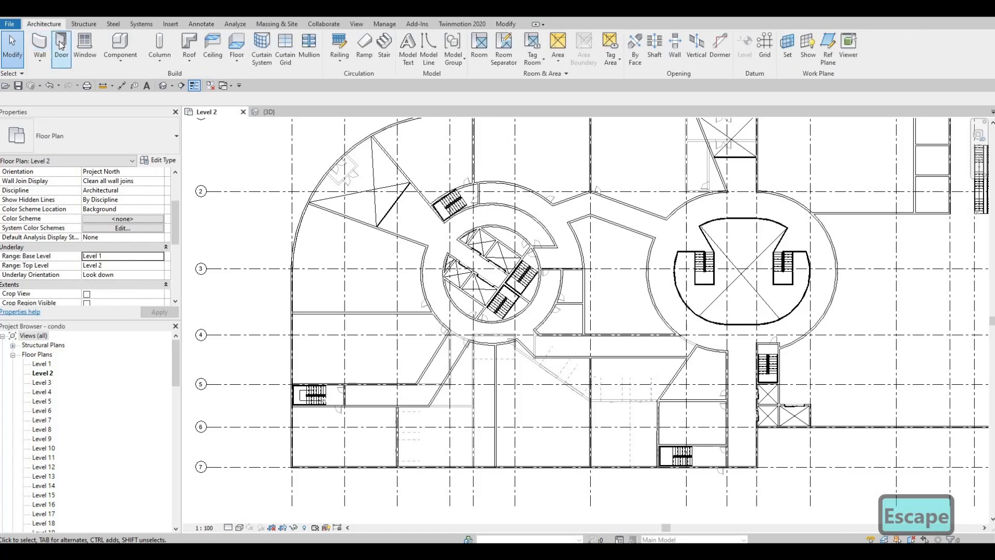
left_click(62, 47)
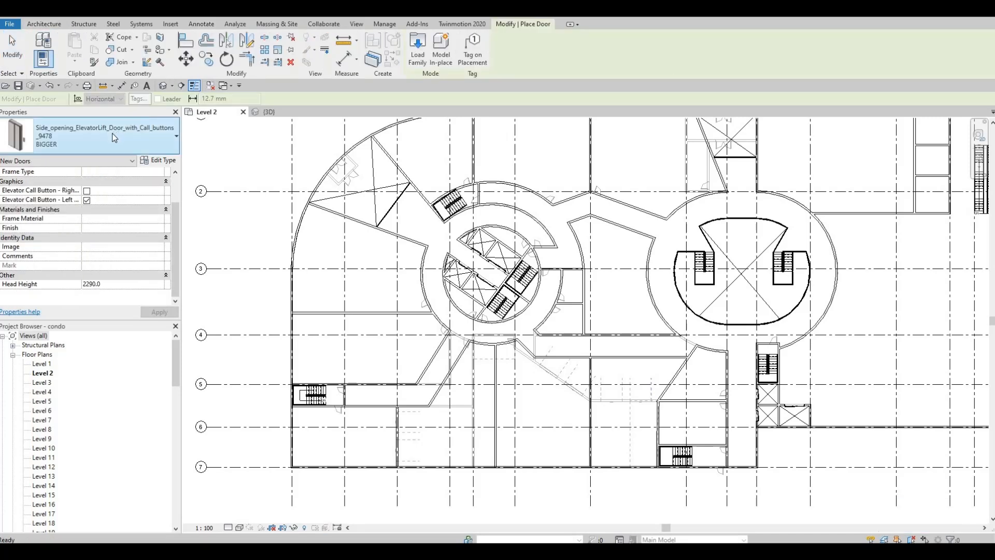
left_click(114, 138)
scroll(83, 188, "up", 4)
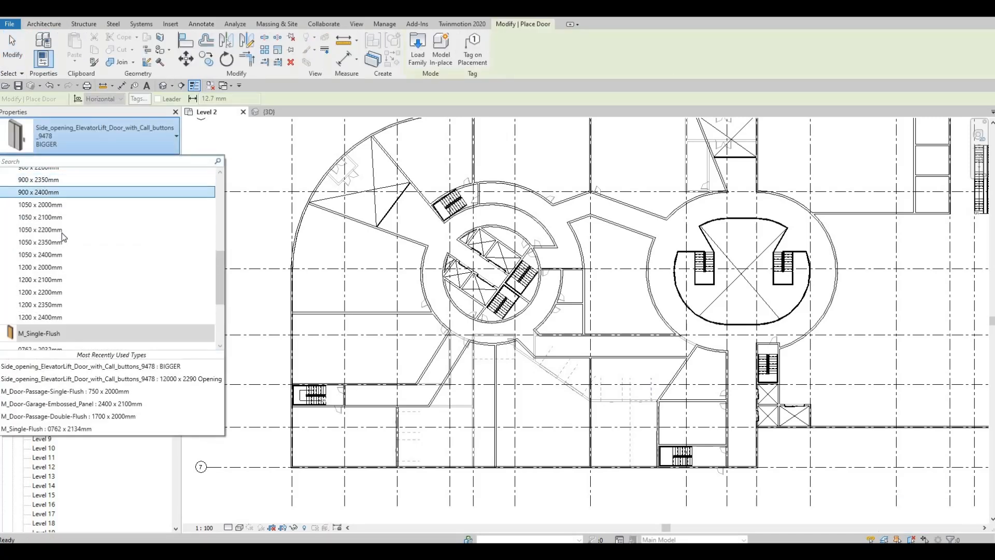
scroll(111, 231, "up", 5)
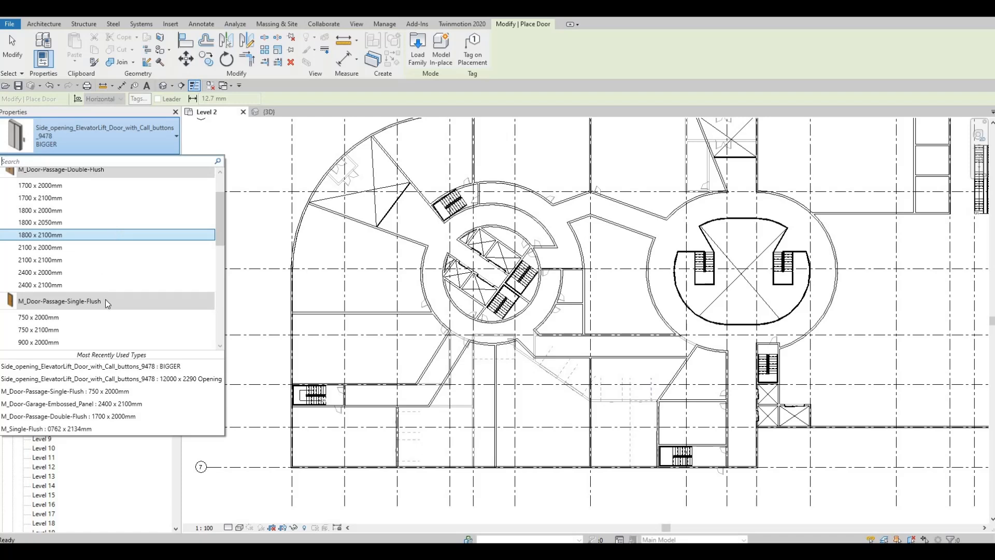
key("Escape")
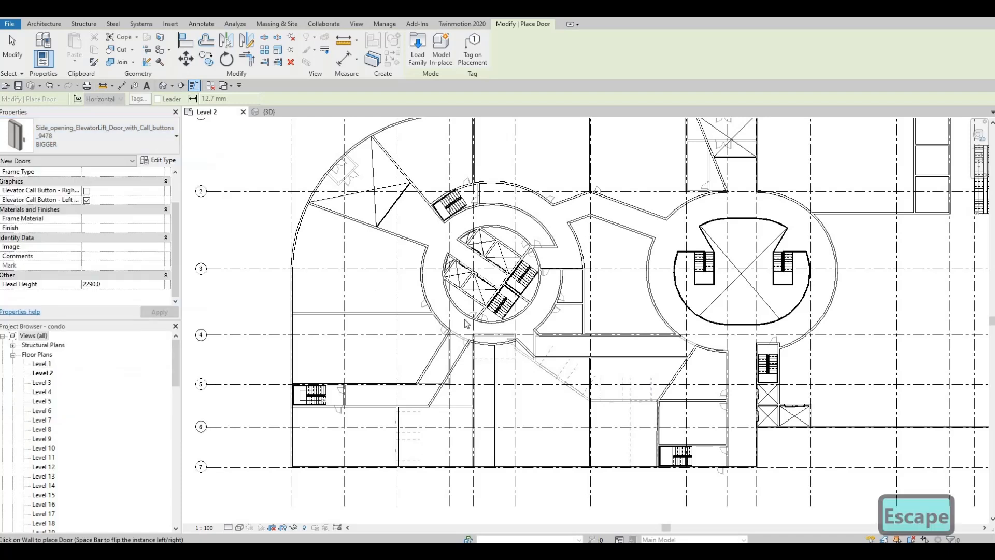
scroll(405, 280, "up", 5)
key("Escape")
key("Escape")
- Create similar M_Door-Passage-Single-Flush 750 x 2000mm doors over the underlay doors in the ring corridor's southwest wall and the round core's south wall
key("c")
key("s")
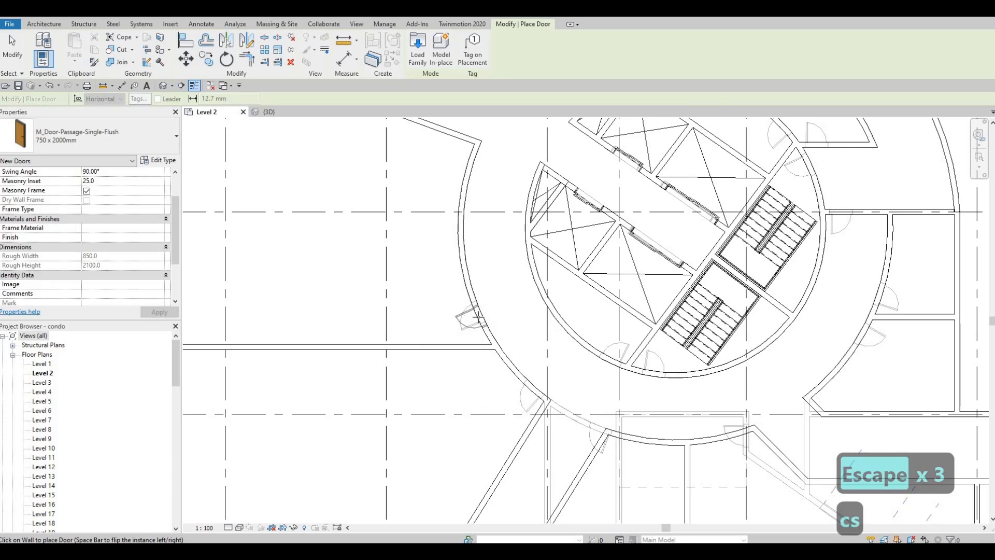
left_click(476, 313)
scroll(475, 313, "up", 1)
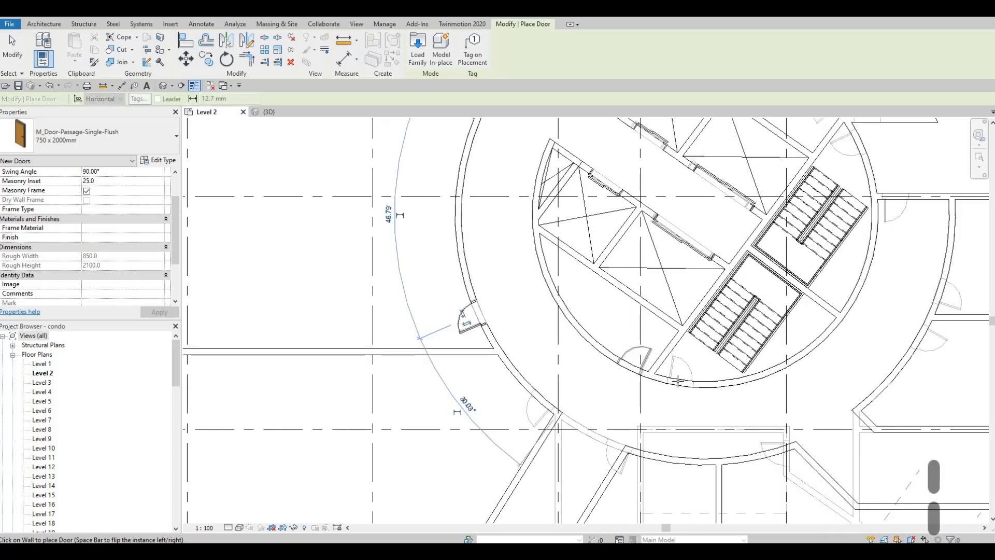
left_click(631, 364)
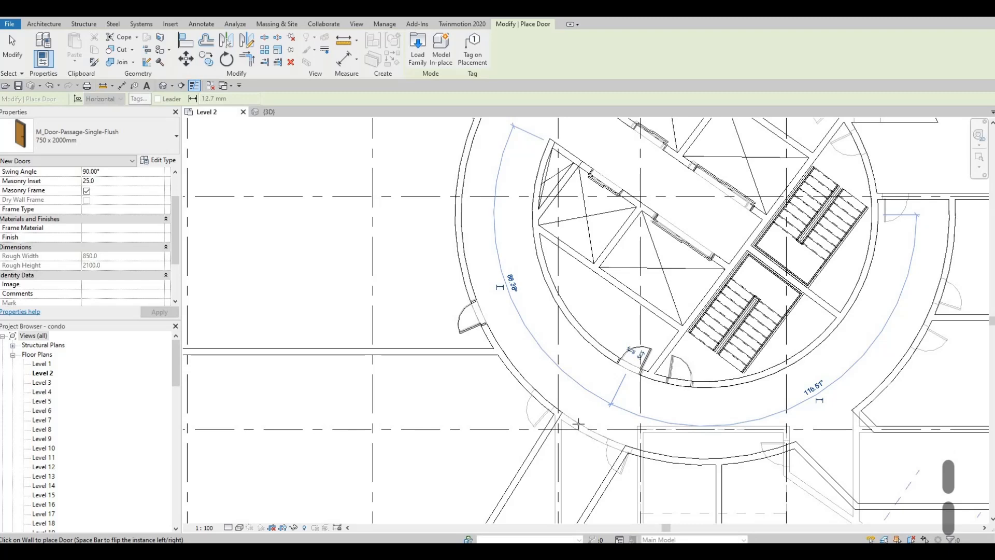
left_click(679, 369)
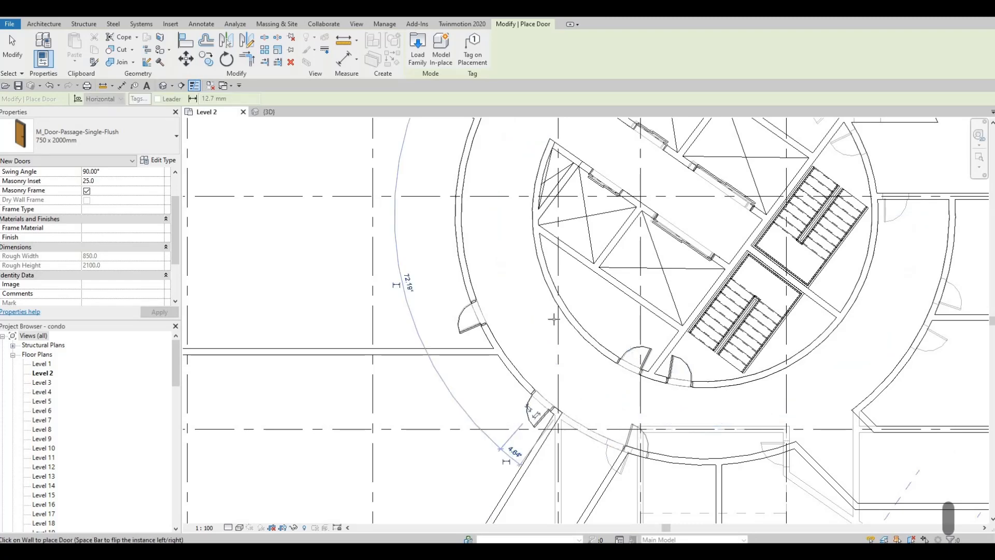
- Place a single-flush door in the ring corridor's curved south wall, just east of the angled corridor
scroll(553, 319, "down", 2)
middle_click_drag(622, 437, 596, 325)
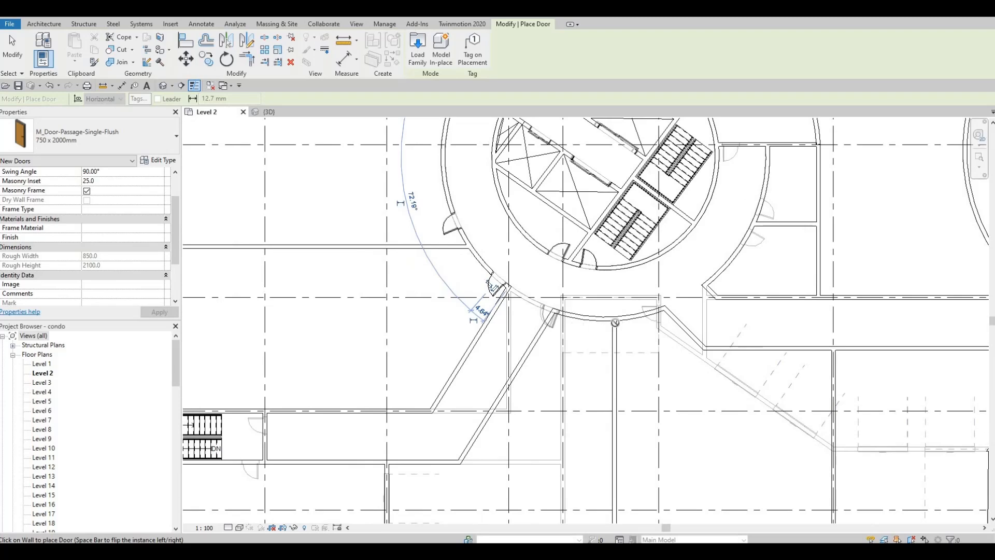
scroll(597, 313, "up", 2)
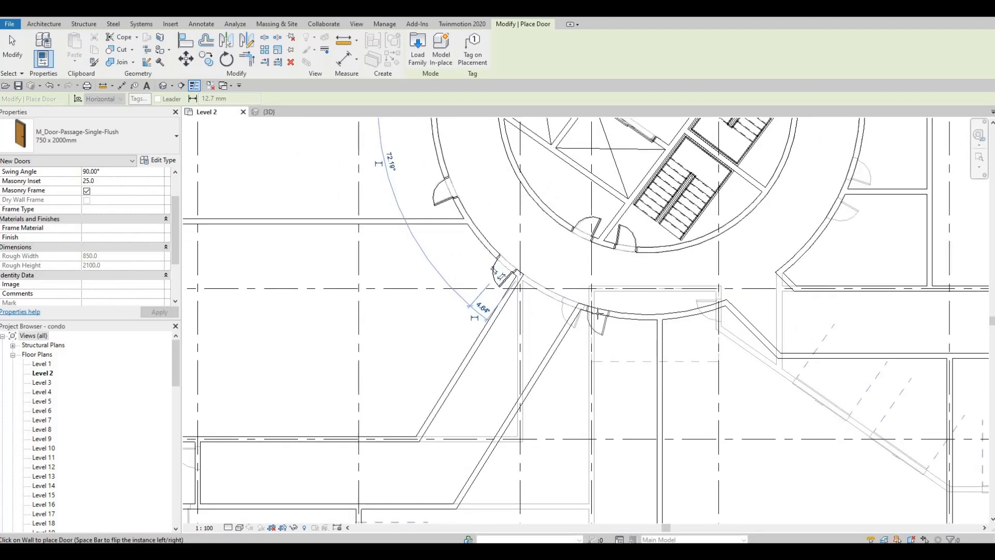
left_click(596, 314)
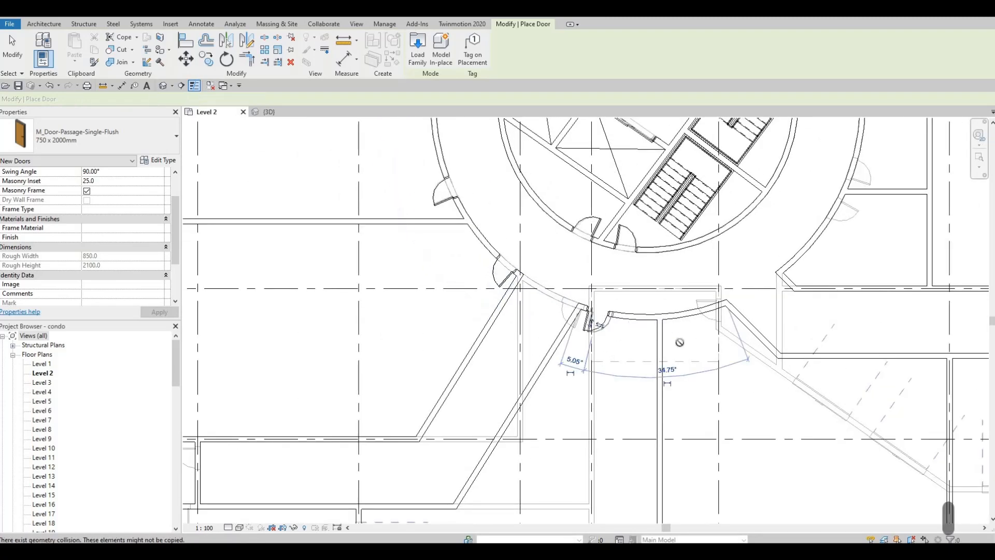
- Place single-flush doors in the southwest corridor's south wall beside the partition and in the wall closing off the stair
scroll(656, 268, "down", 5)
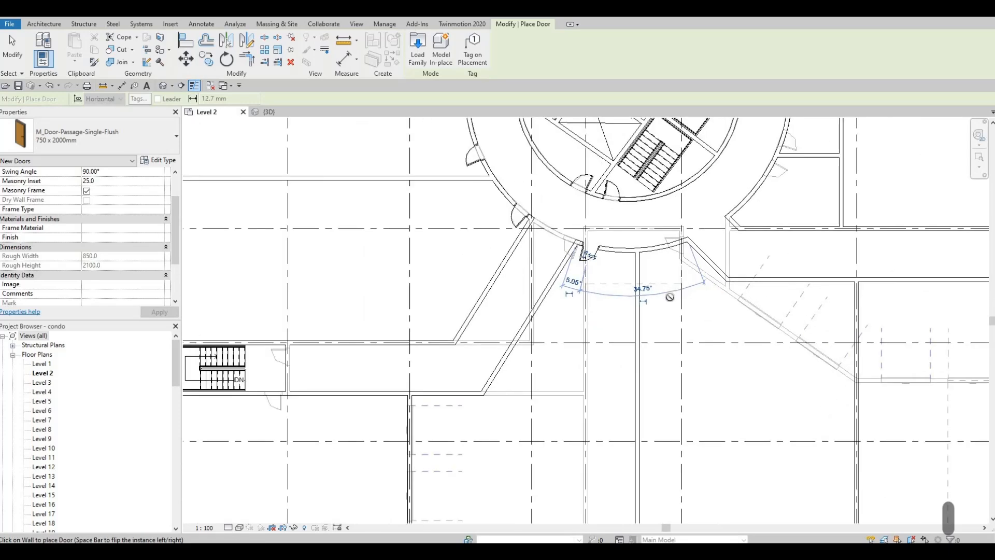
scroll(509, 346, "up", 3)
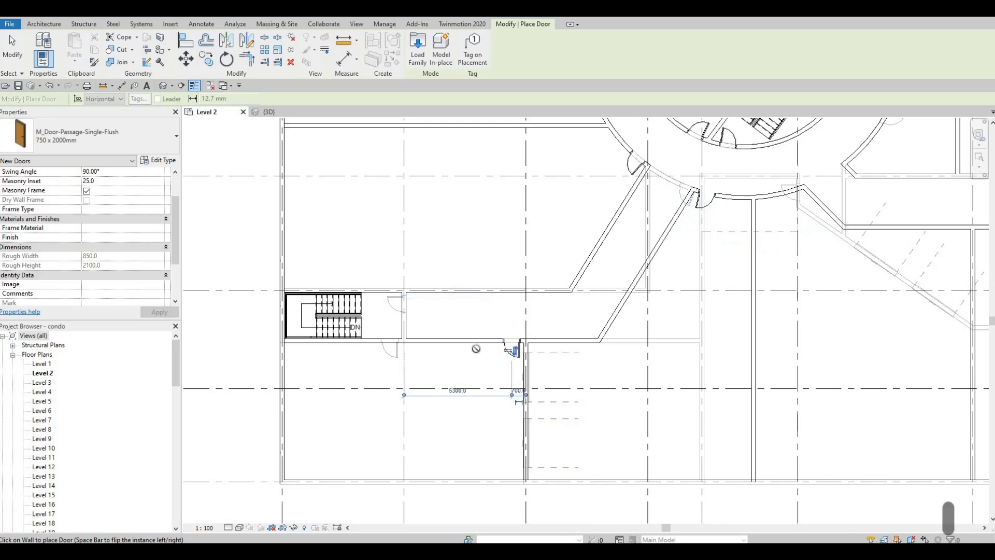
middle_click_drag(386, 296, 405, 302)
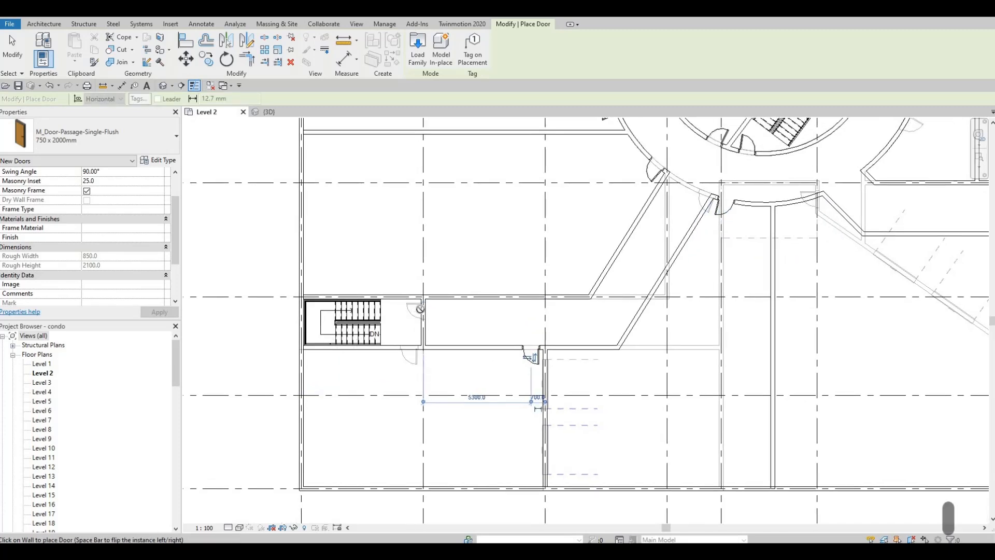
scroll(420, 310, "up", 3)
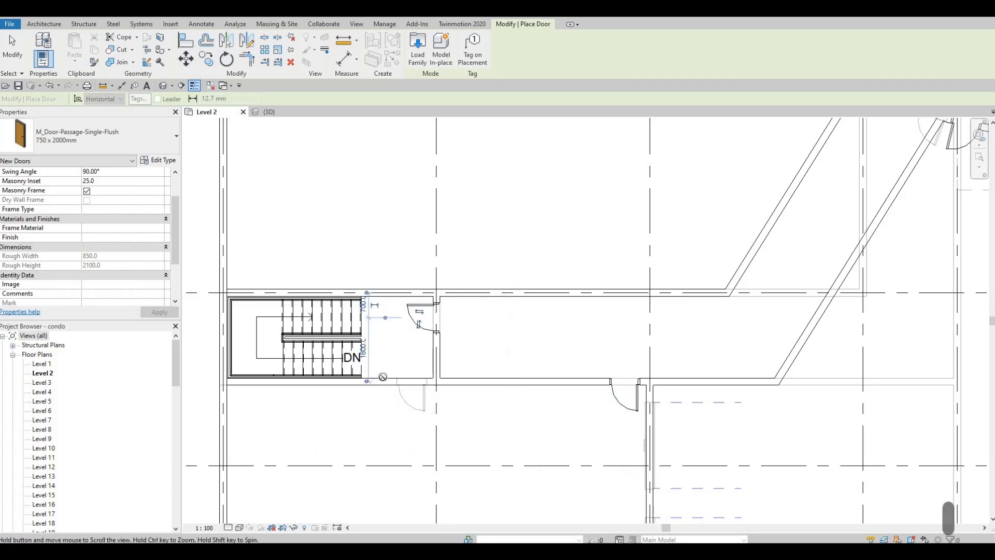
- Place doors in the curved wall of the two small rooms east of the round core and in the grid 3 wall beside it
scroll(383, 377, "down", 5)
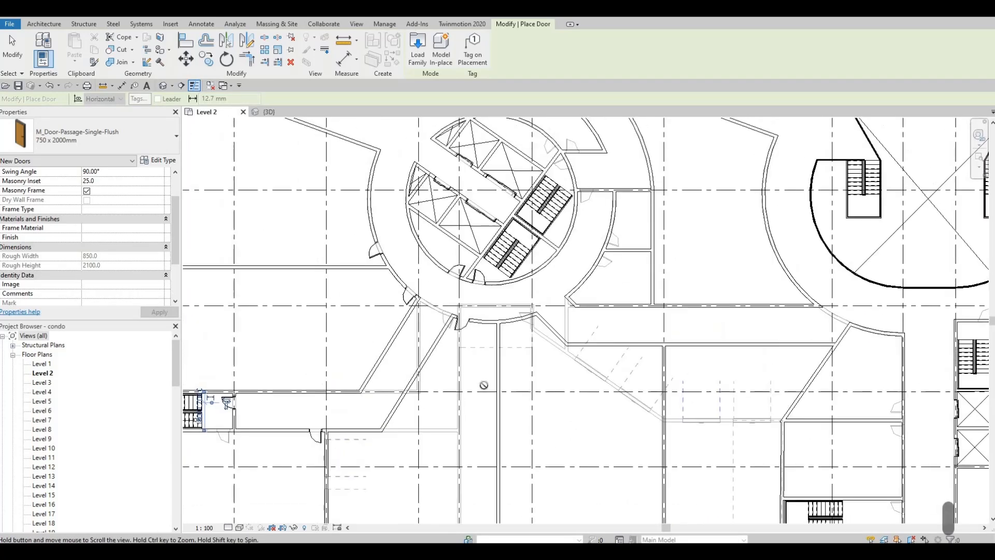
middle_click_drag(484, 385, 484, 386)
scroll(552, 363, "up", 5)
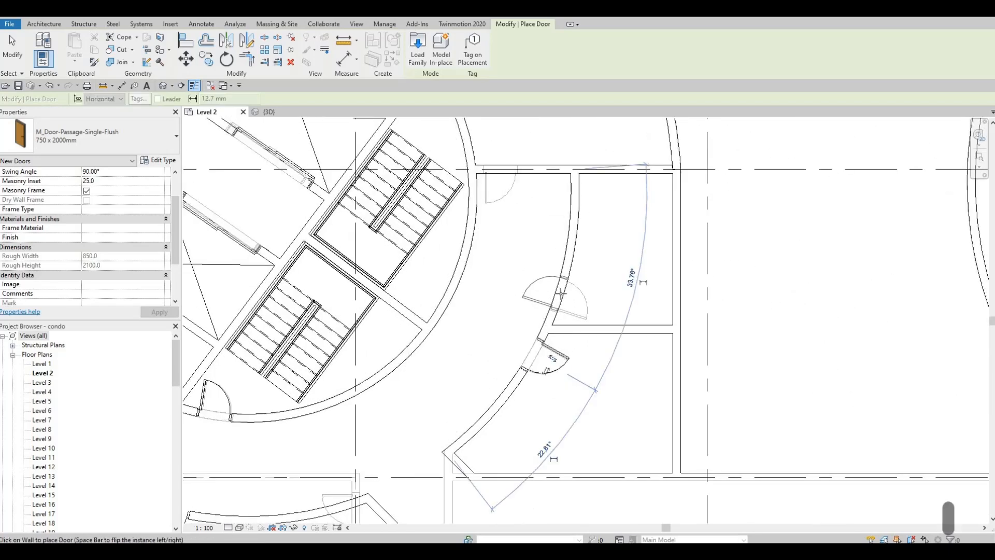
middle_click_drag(500, 170, 494, 236)
left_click(494, 236)
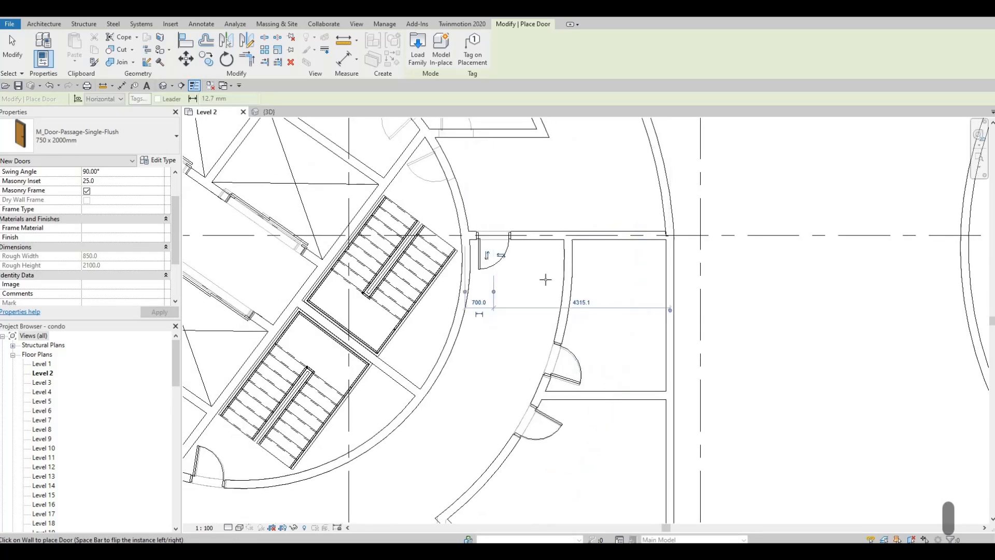
- Place single-flush doors at the round core's northeast corner, the northern curved room, the ring's outer north wall and the northwest stair
middle_click_drag(430, 162, 518, 260)
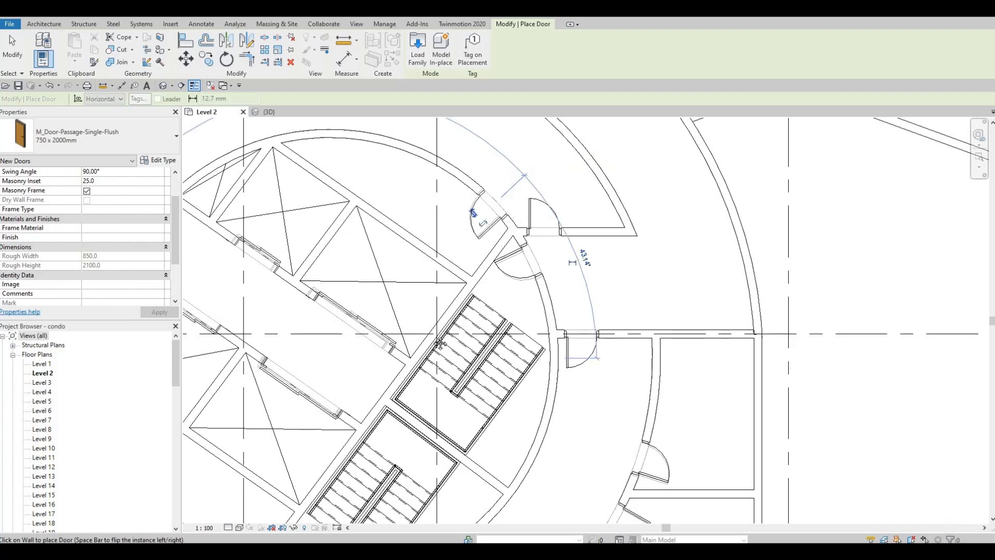
scroll(530, 284, "down", 5)
scroll(532, 282, "up", 4)
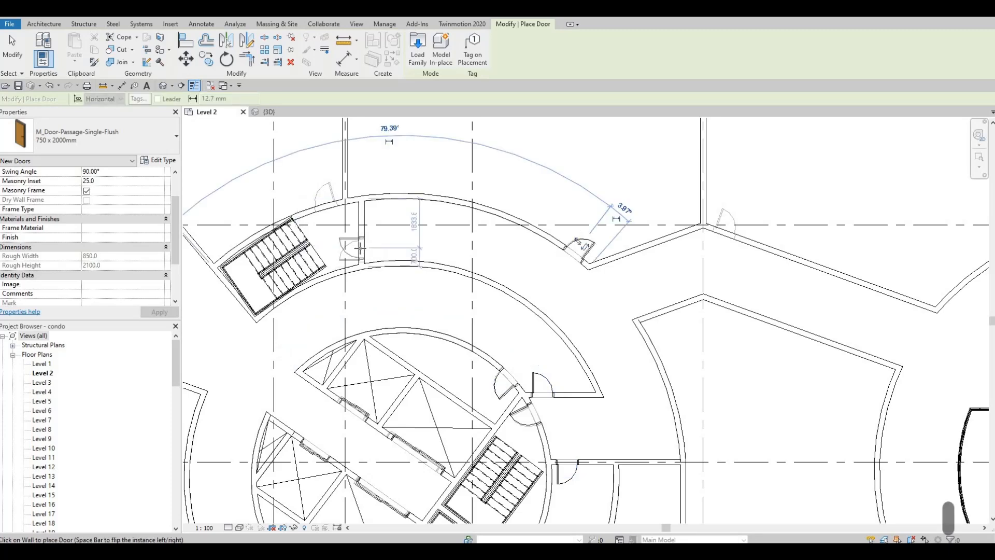
left_click(330, 206)
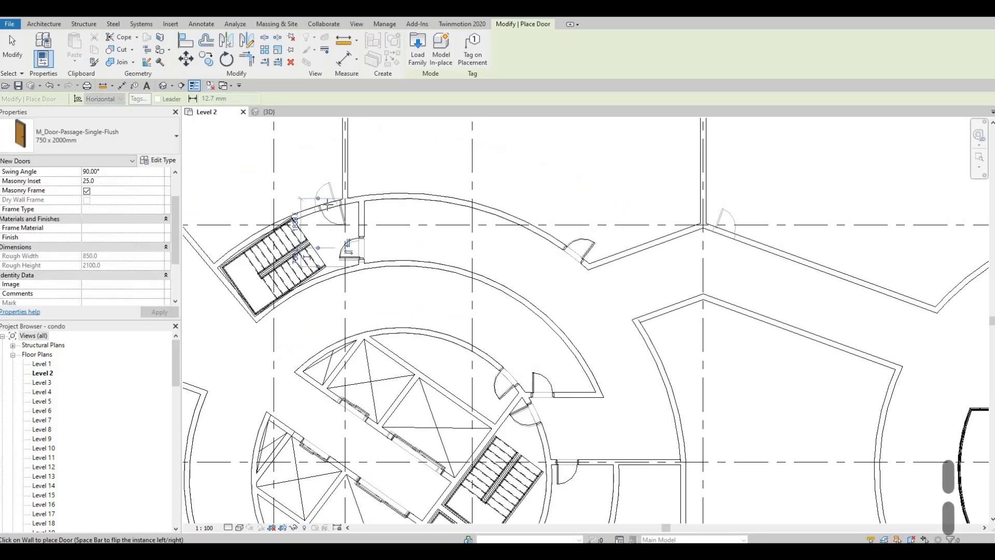
- Place a single-flush door in the sloping corridor wall just east of the vertical partition at grid 2
mouse_move(392, 232)
middle_mouse_down()
mouse_move(551, 275)
mouse_move(591, 271)
middle_mouse_up()
scroll(591, 274, "down", 2)
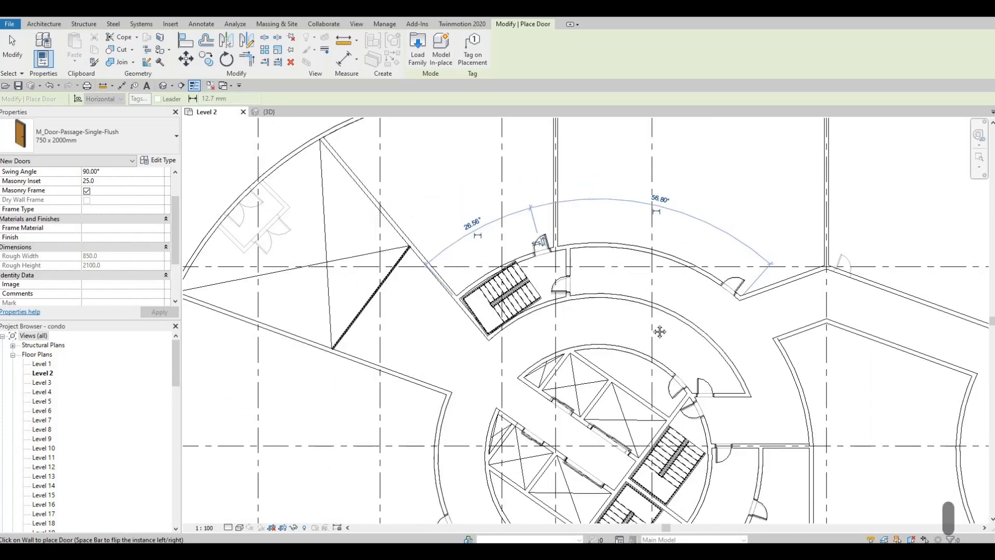
middle_click_drag(660, 332, 550, 327)
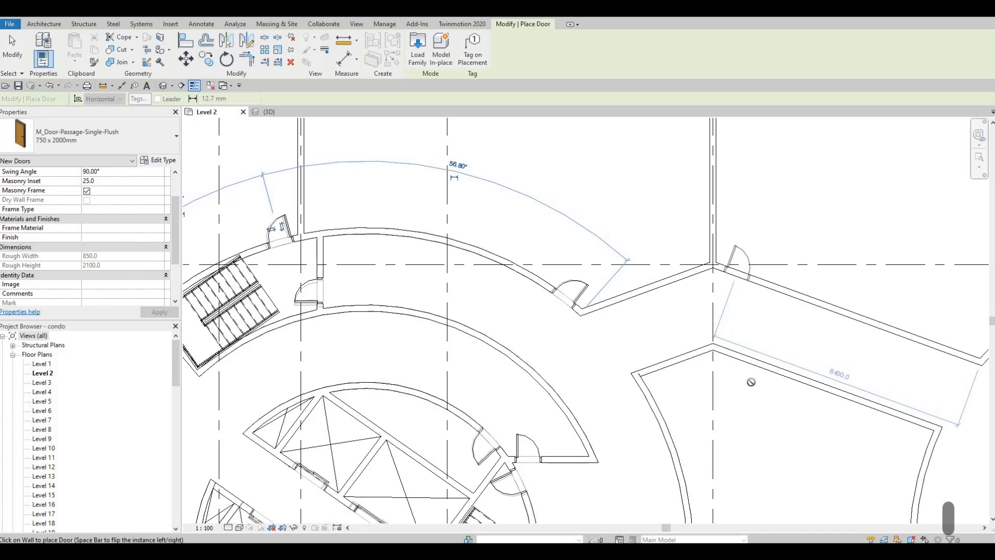
- Place single-flush doors in the east walls of the two stacked rooms facing the elevator shafts across the southern corridor
scroll(690, 225, "down", 5)
scroll(774, 331, "up", 5)
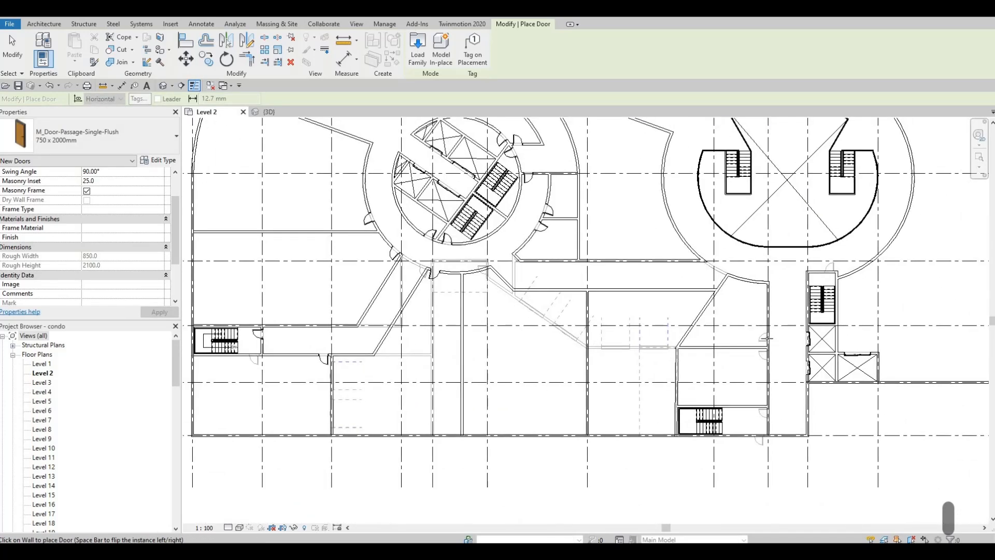
left_click(764, 341)
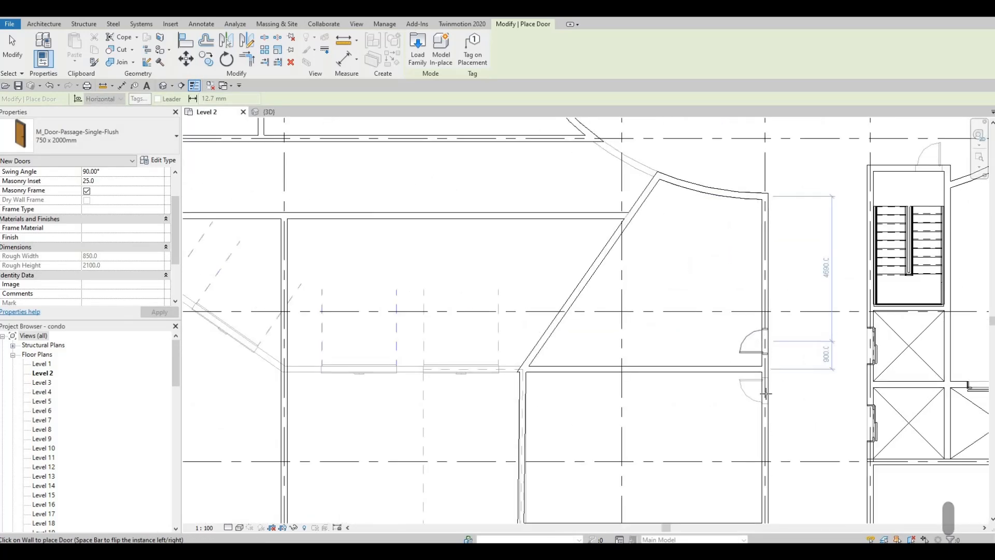
key("space")
key("space")
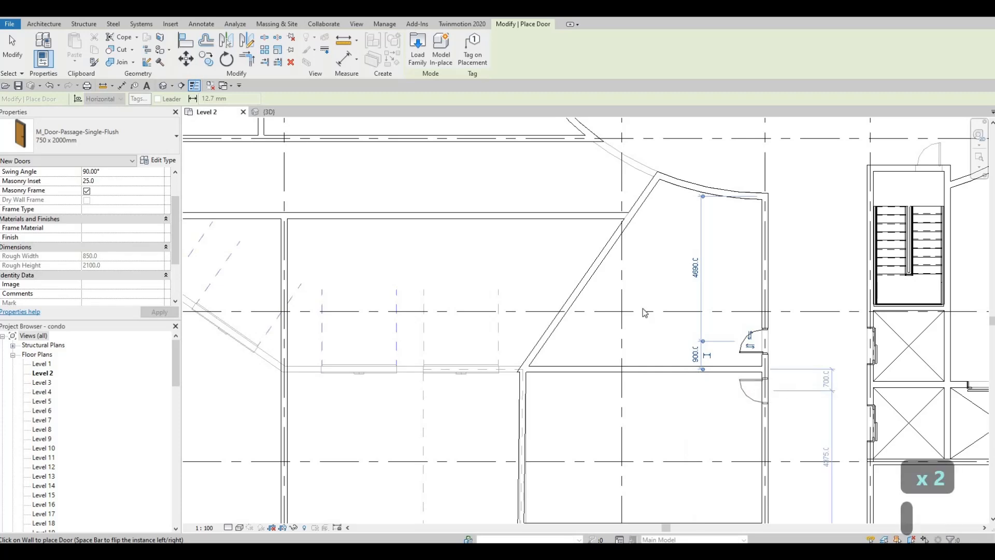
- Place doors in the north wall of the stair above the elevator shafts and in the eastern ring wall beside the north corridor
scroll(649, 411, "down", 2)
scroll(694, 277, "up", 2)
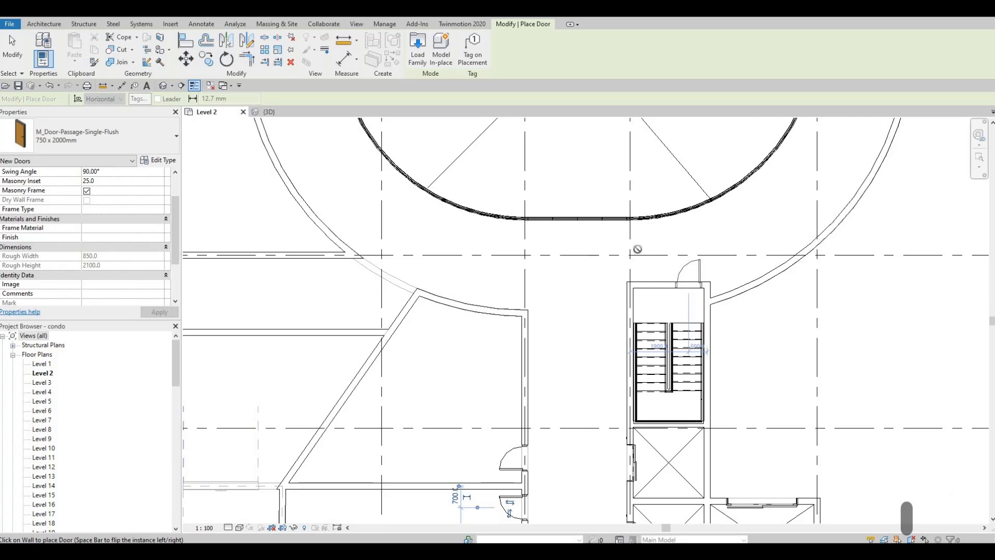
left_click(692, 280)
scroll(629, 381, "down", 5)
scroll(603, 290, "up", 2)
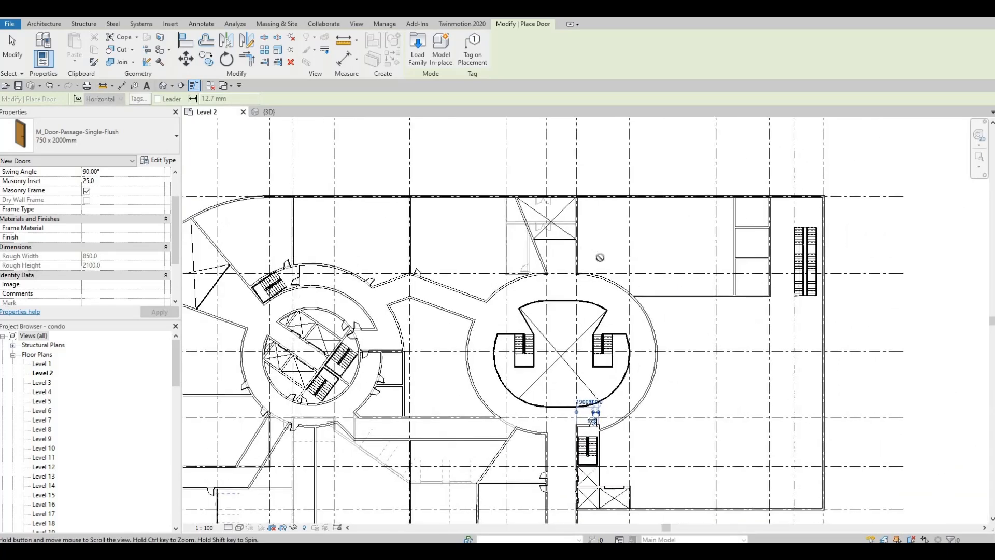
scroll(604, 290, "up", 2)
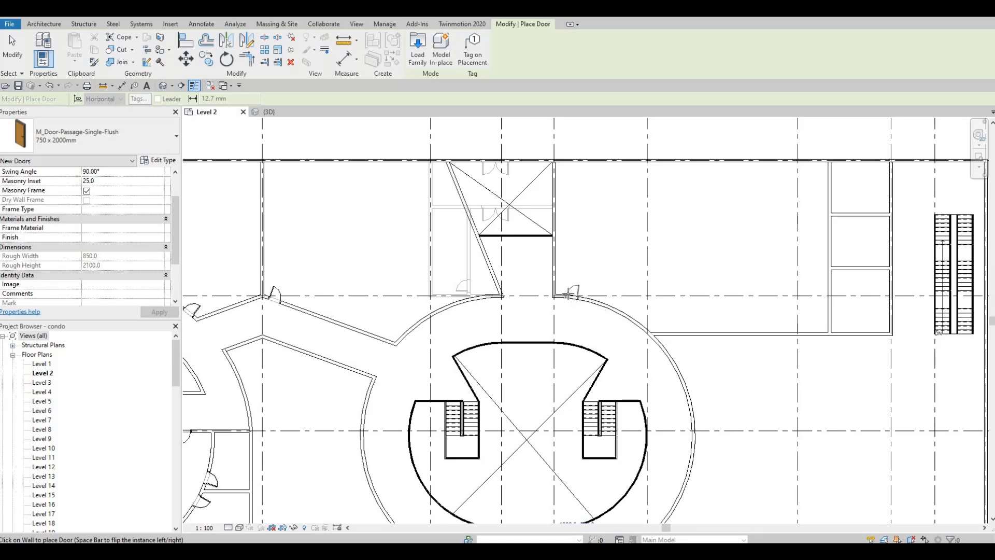
key("space")
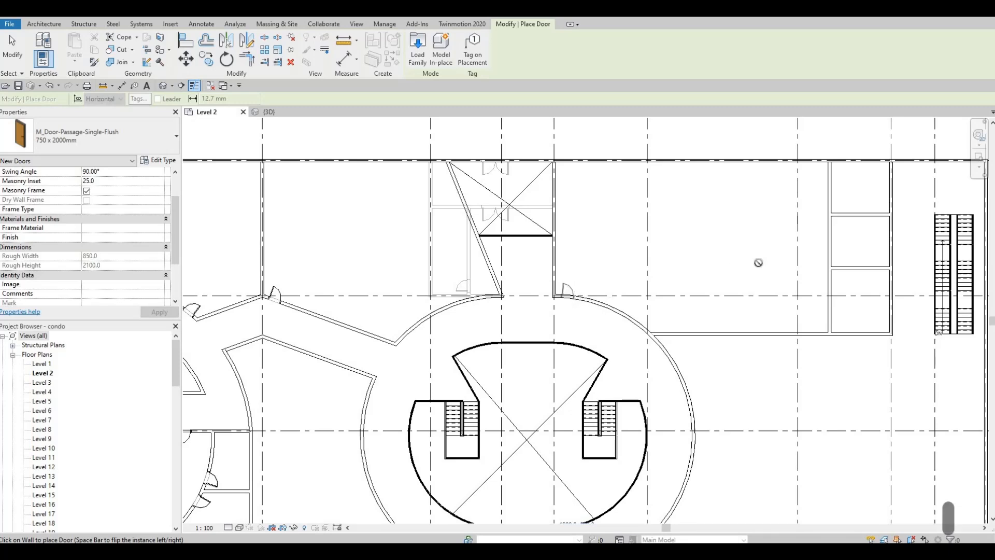
- Place single-flush doors in the west walls of the three small stacked rooms in the northeast
middle_click_drag(828, 268, 689, 272)
scroll(681, 280, "up", 1)
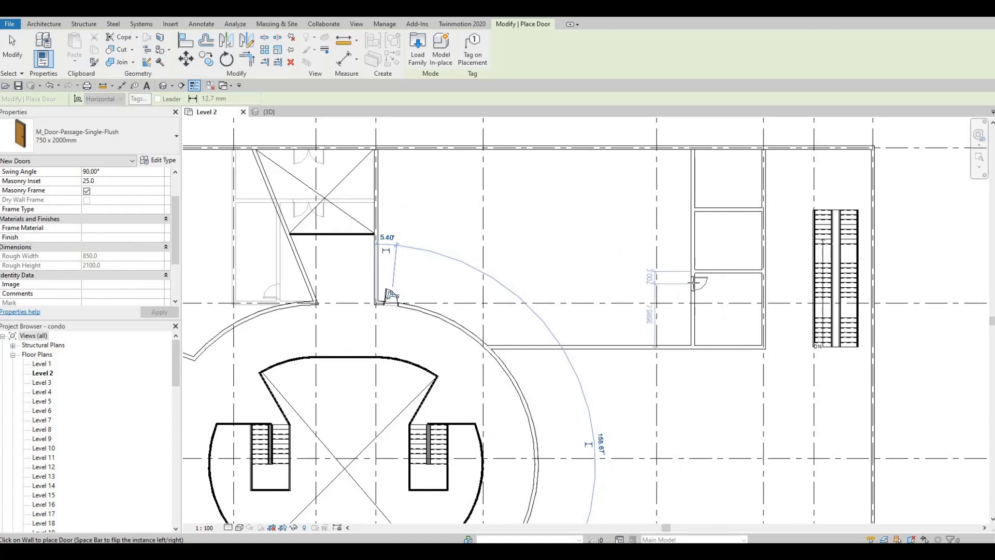
left_click(694, 262)
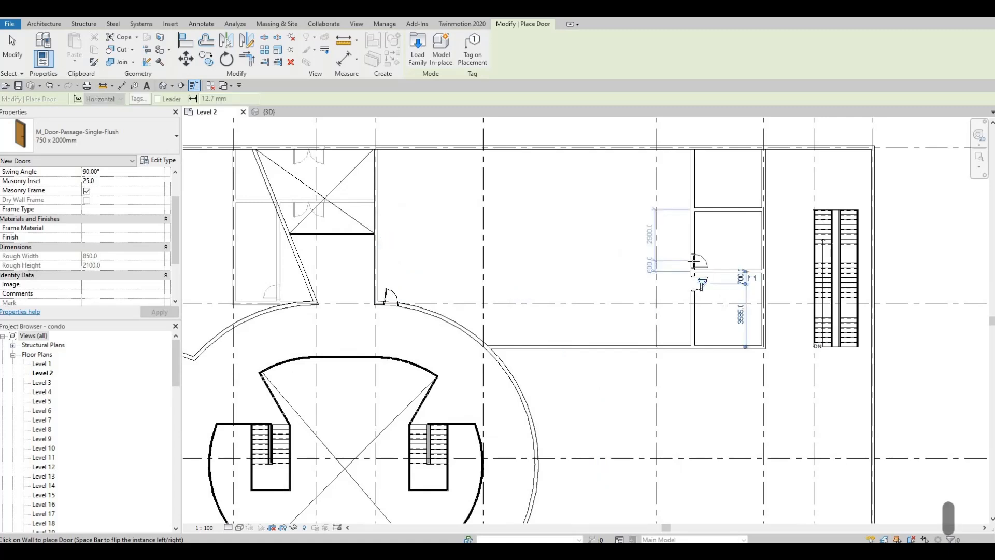
left_click(693, 262)
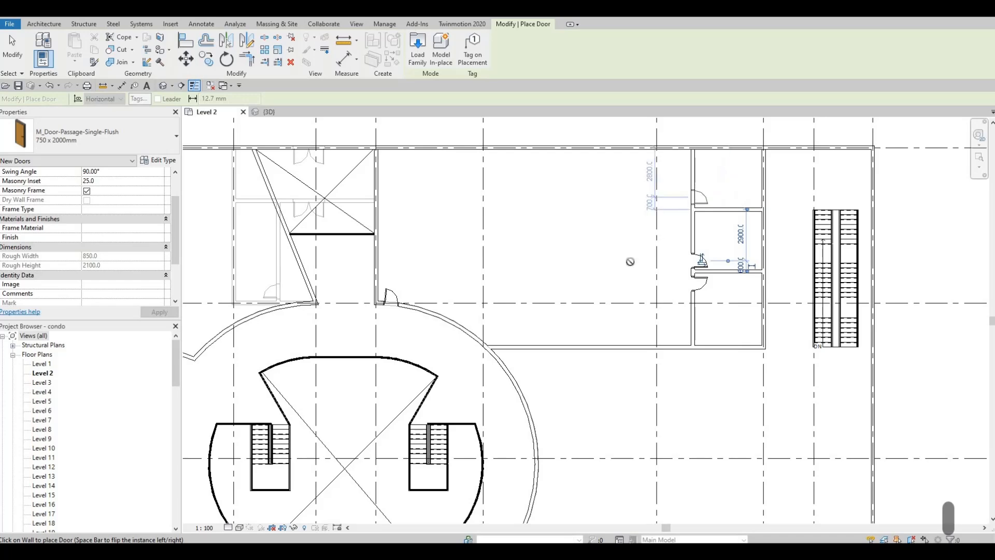
key("Escape")
- Place a door near the northeast corner of the room between the two rings, in its curved east wall
scroll(631, 261, "down", 3)
middle_click_drag(630, 262, 757, 242)
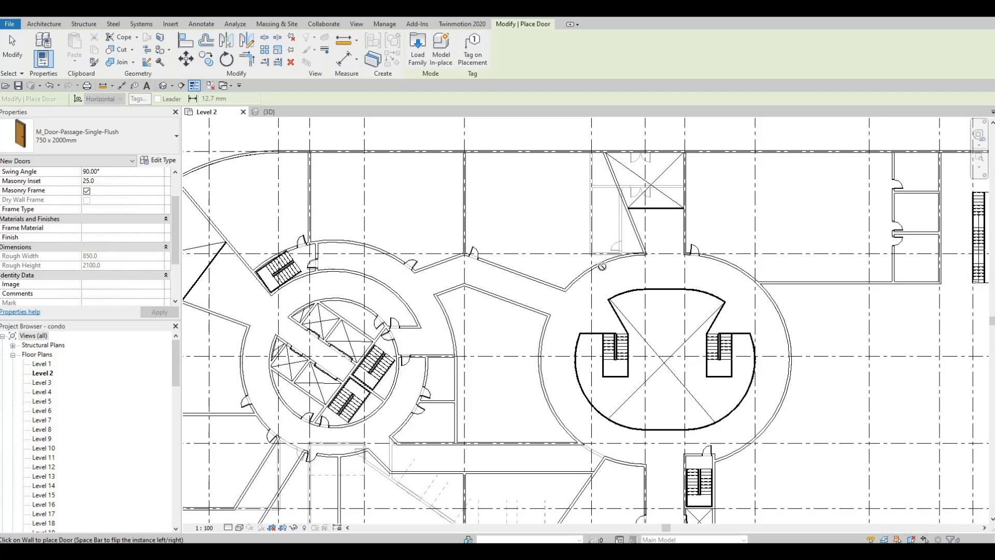
scroll(602, 266, "up", 2)
scroll(576, 228, "down", 2)
middle_click_drag(504, 317, 551, 223)
scroll(565, 197, "down", 1)
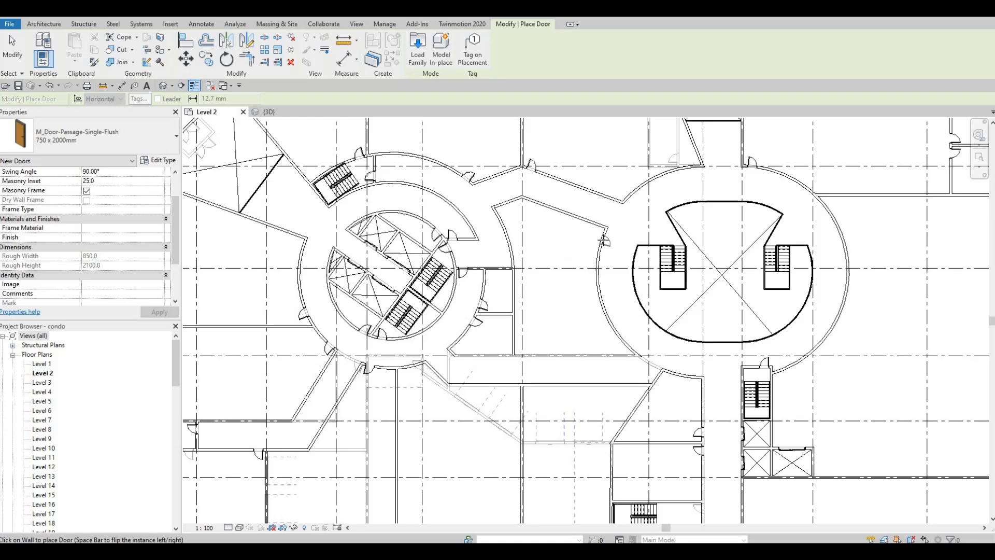
scroll(601, 238, "up", 1)
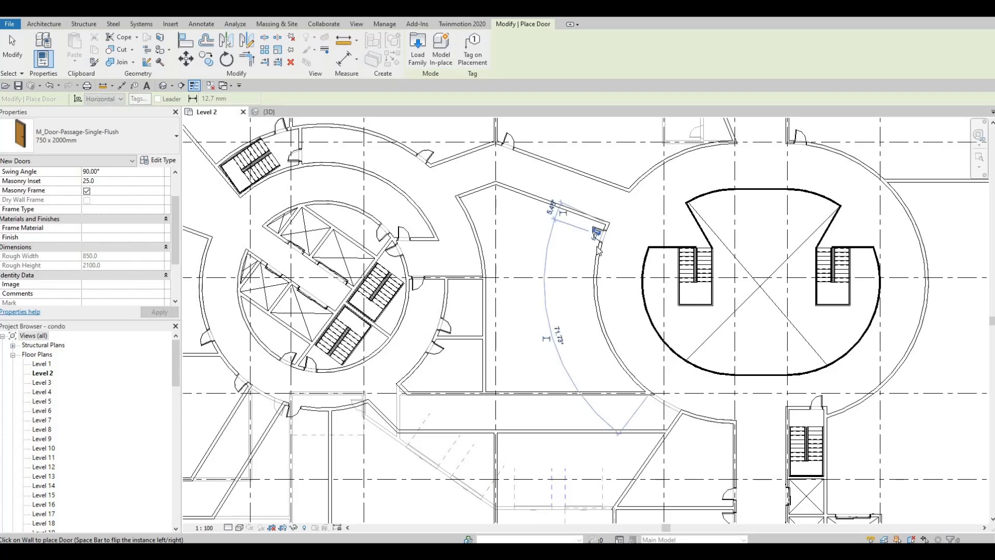
key("Escape")
key("Escape")
- Delete the door in the sloping corridor wall just east of the vertical partition at grid 2
middle_click_drag(556, 253, 540, 313)
key("Escape")
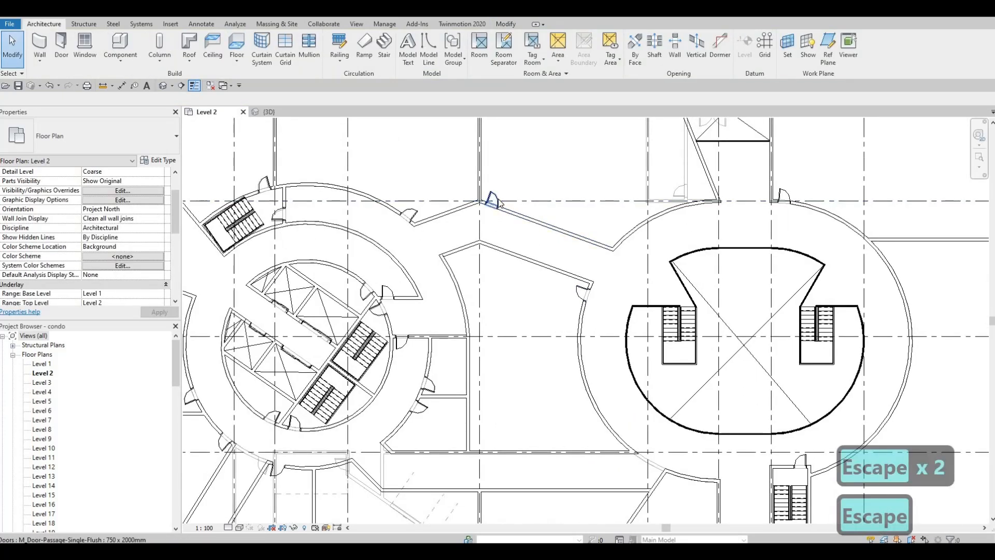
left_click(499, 202)
key("Delete")
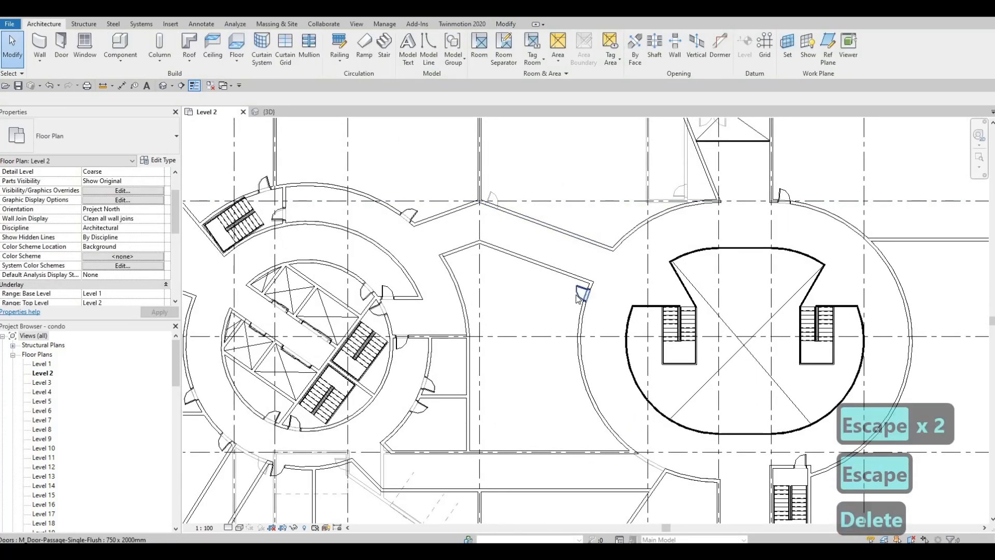
- Place a matching single-flush door in the eastern ring's northwest wall, just past the end of the sloping corridor wall
key("c")
key("s")
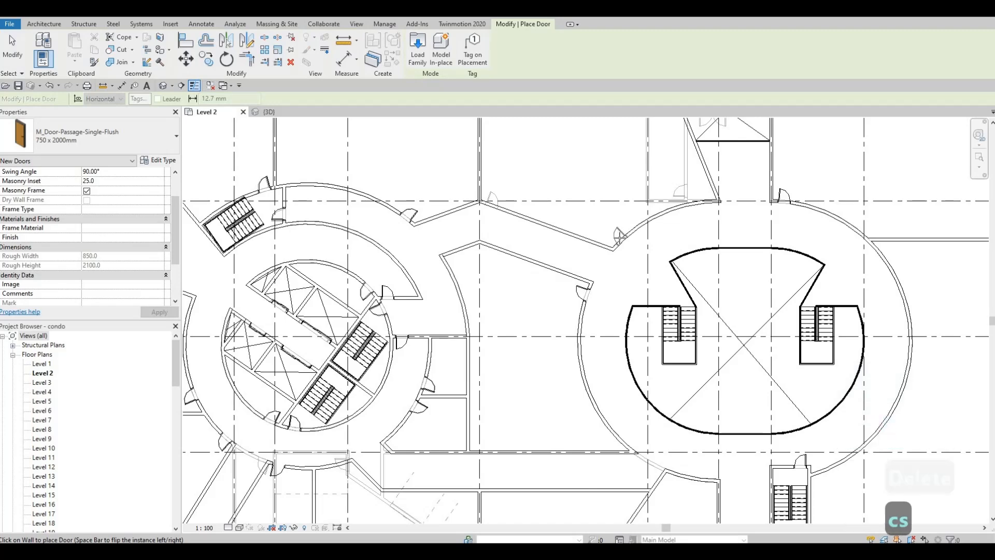
key("Escape")
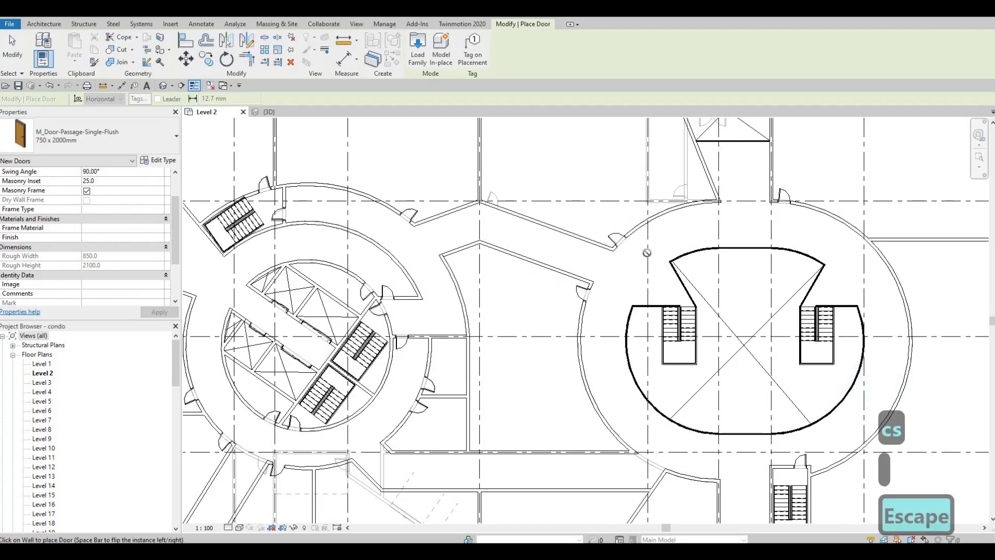
- Place a single-flush door in the eastern ring's northeast curved wall, just below its junction with the horizontal wall
scroll(725, 290, "down", 4)
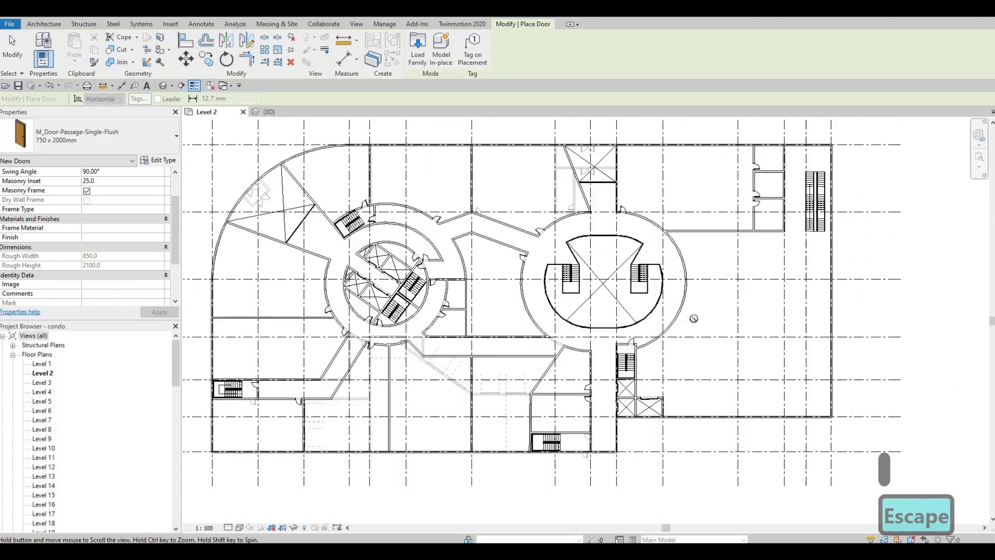
middle_click_drag(716, 289, 694, 319)
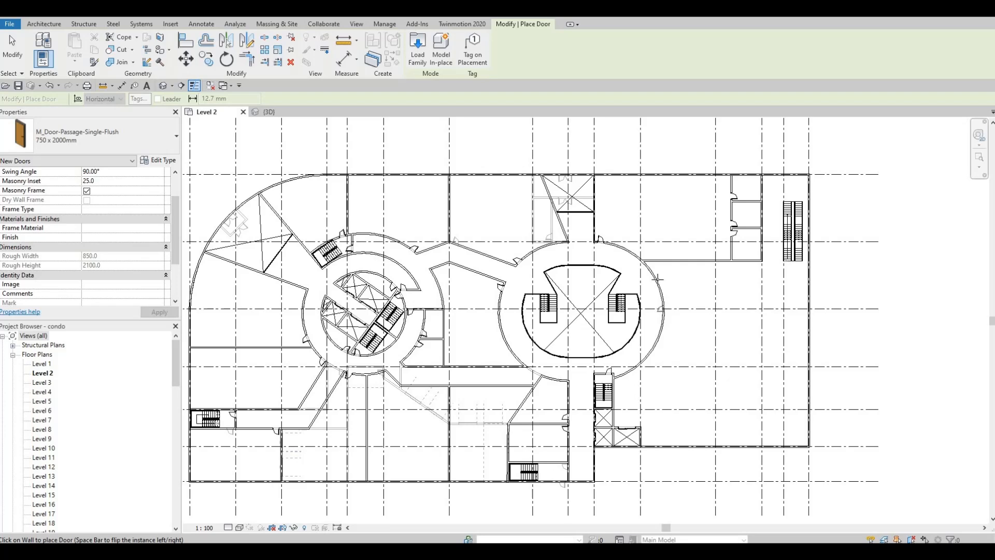
scroll(652, 268, "up", 3)
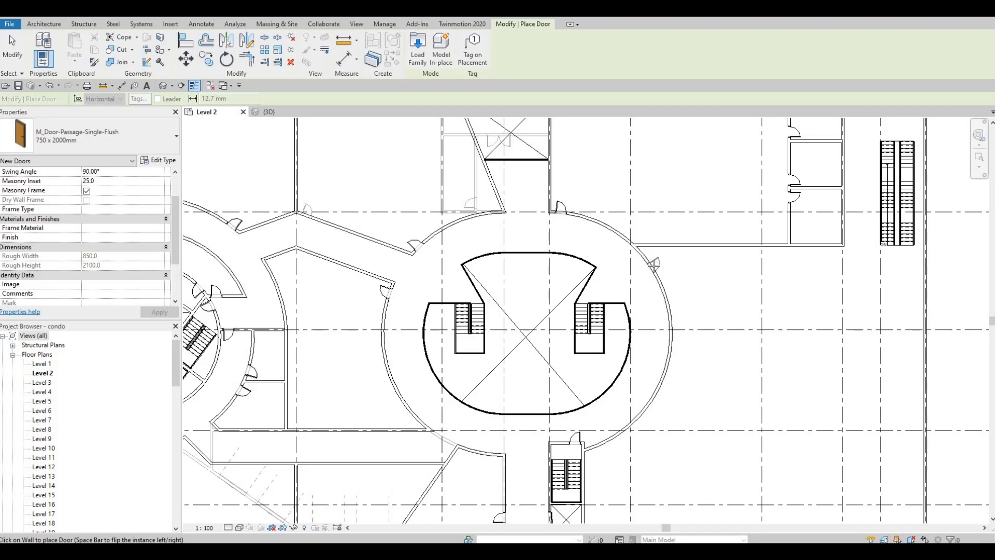
key("Escape")
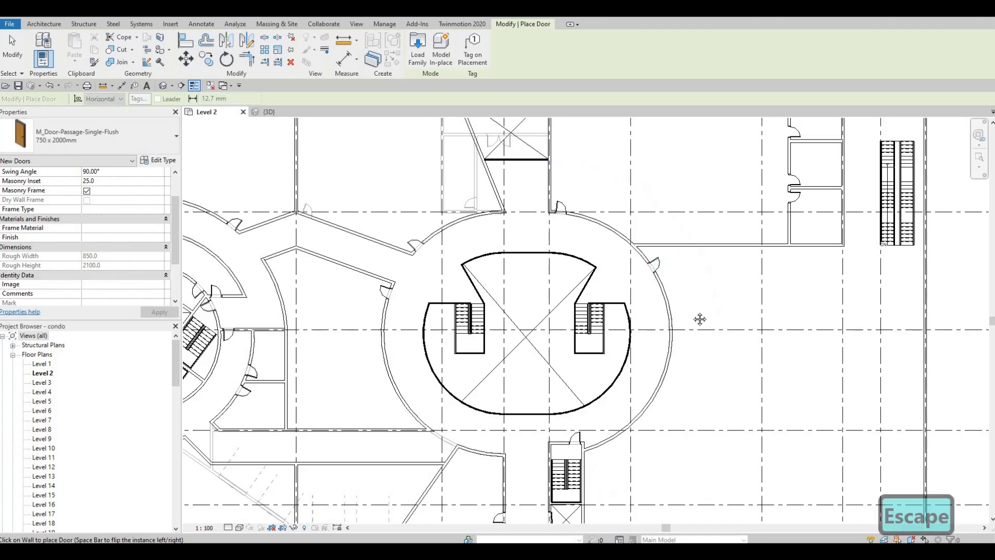
- Place a single-flush door in the east wall of the stair room at the south end of the southern corridor
scroll(700, 319, "down", 2)
middle_click_drag(567, 420, 632, 354)
scroll(614, 344, "down", 1)
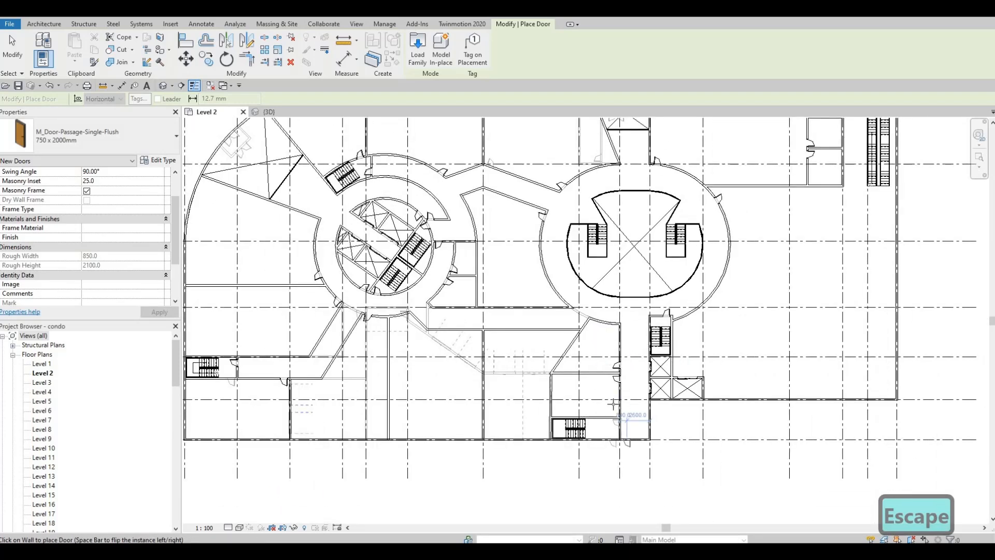
scroll(615, 402, "up", 4)
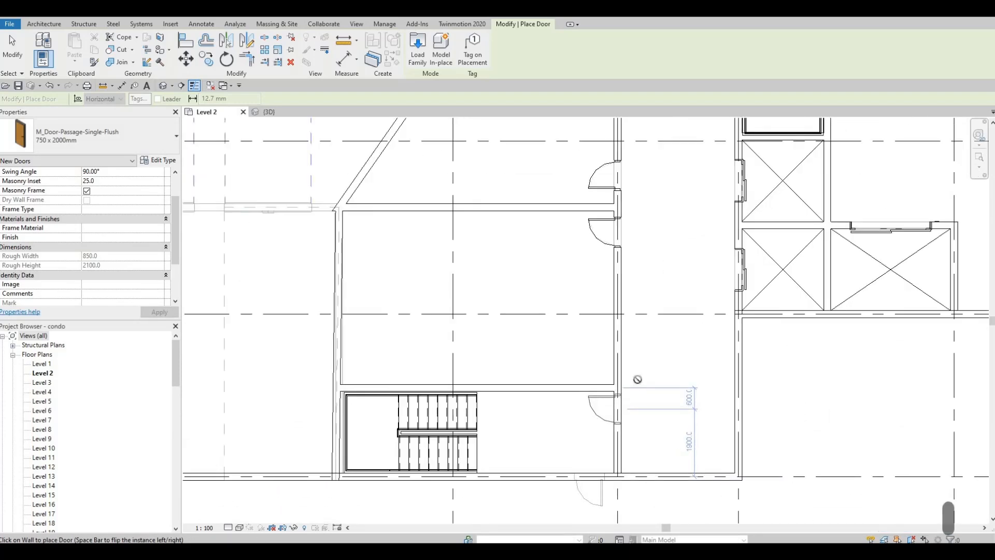
scroll(638, 383, "down", 4)
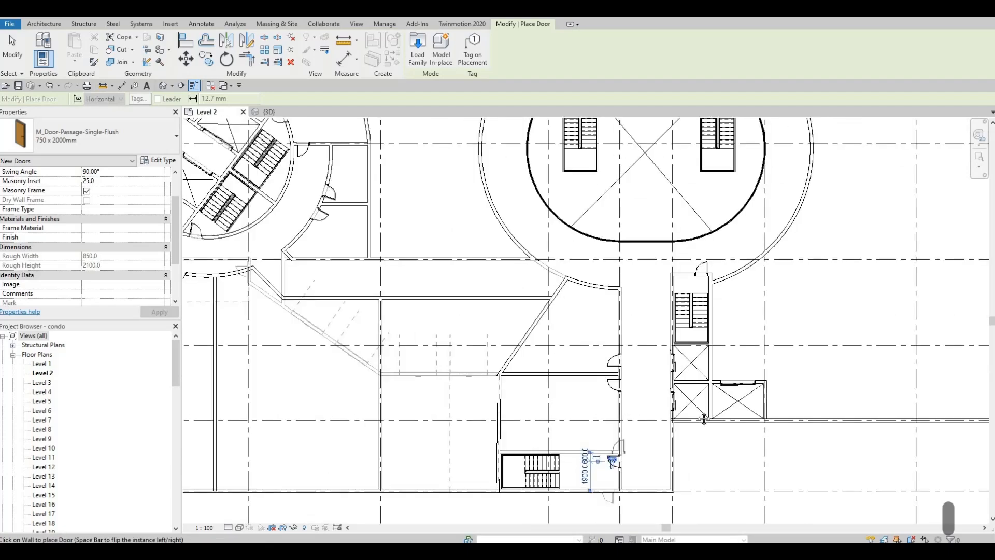
- Check the round core, northwest stair and rest of the Level 2 plan for missing doors, and end door placement
middle_click_drag(704, 418, 901, 418)
scroll(901, 418, "down", 1)
middle_click_drag(493, 295, 555, 371)
middle_click_drag(477, 384, 540, 397)
middle_click_drag(584, 158, 547, 263)
scroll(548, 264, "up", 2)
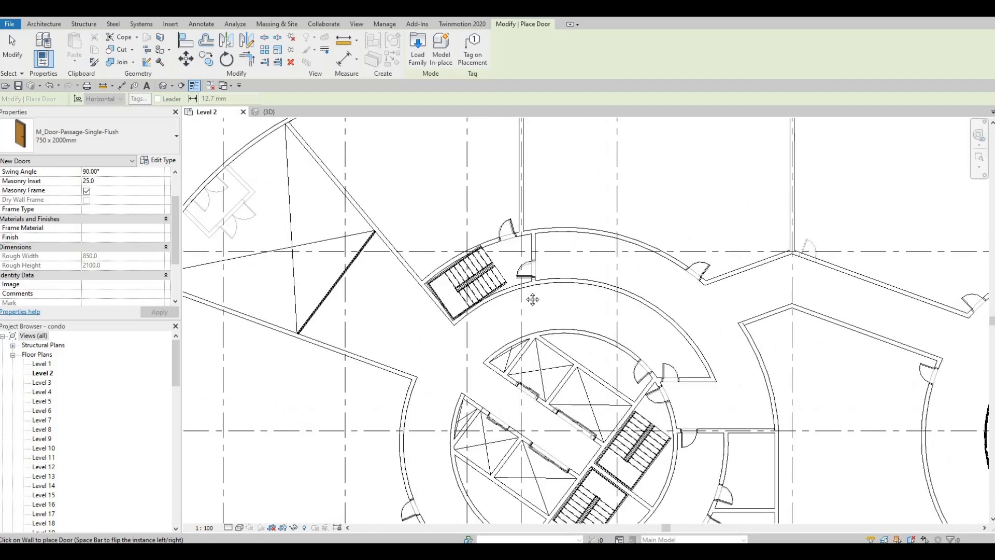
scroll(293, 316, "down", 1)
middle_click_drag(532, 299, 396, 289)
scroll(395, 289, "down", 1)
middle_click_drag(724, 273, 678, 268)
scroll(804, 243, "down", 3)
key("Escape")
key("Escape")
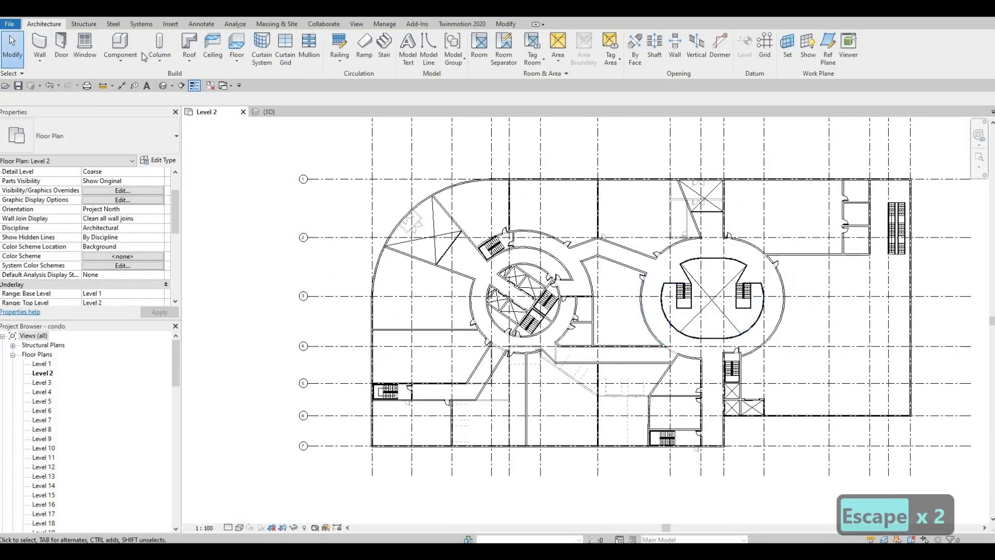
- Place tagged rooms in the three northern spaces west of the north corridor and in the large northern space east of it
left_click(477, 51)
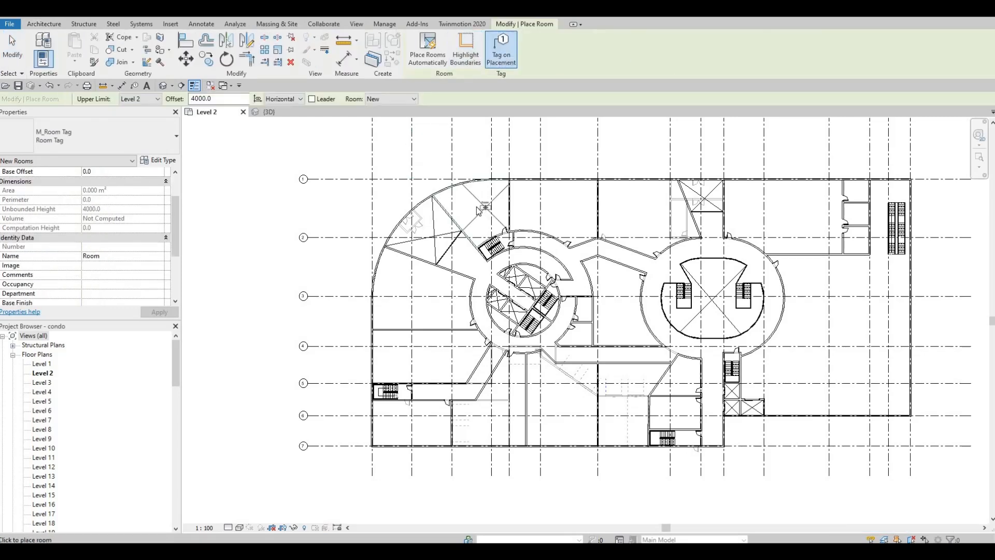
scroll(481, 208, "up", 2)
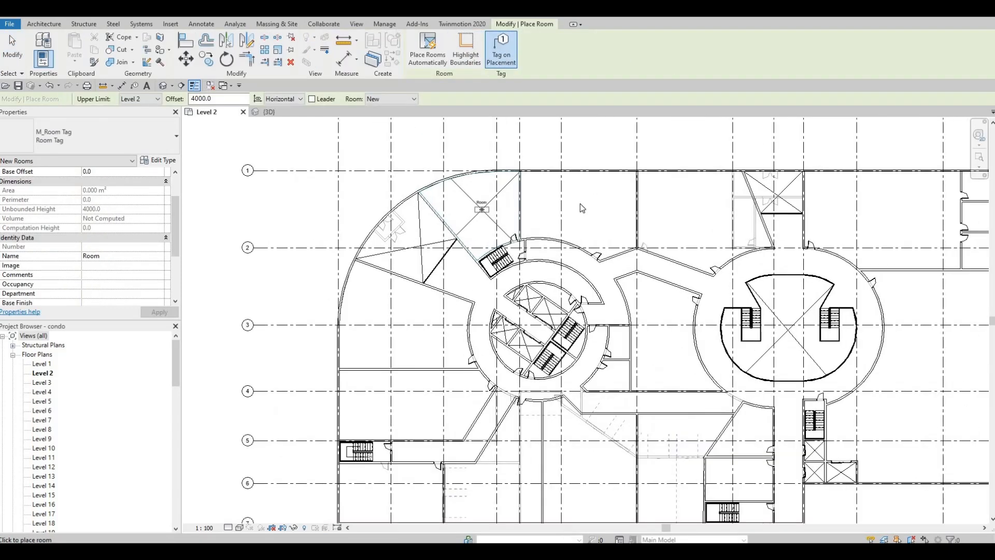
left_click(581, 205)
left_click(687, 205)
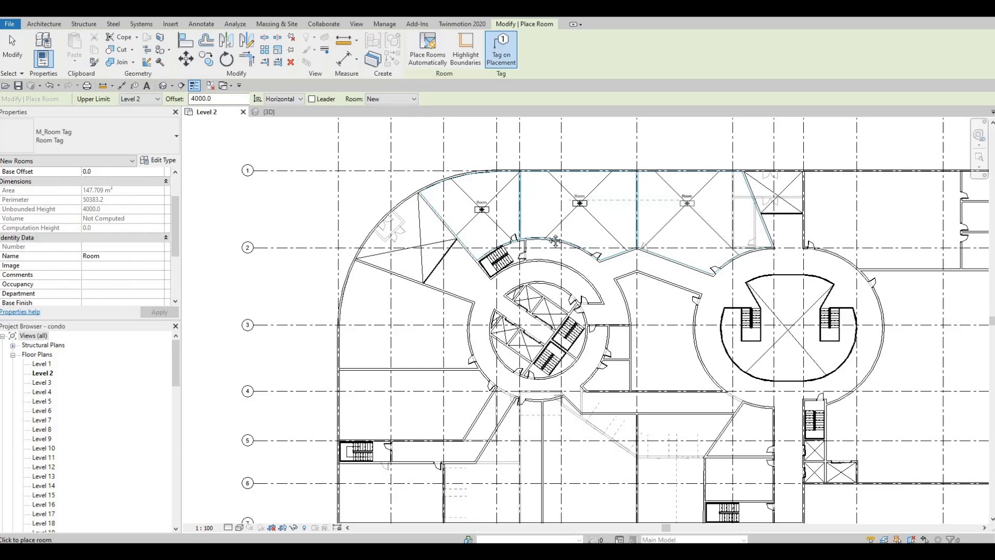
left_click(659, 207)
middle_click_drag(895, 194, 660, 208)
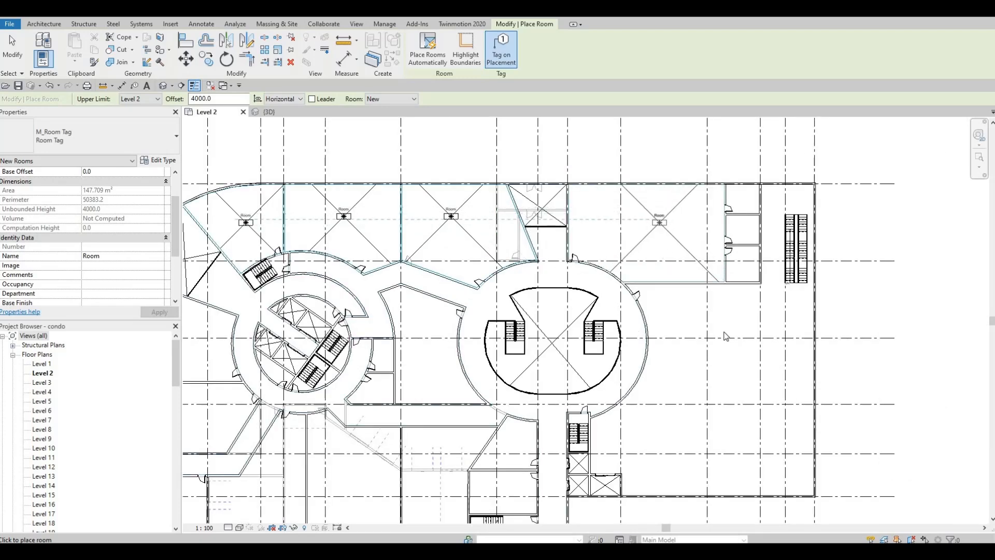
- Place tagged rooms in the large eastern space and in the two stacked spaces west of the southern corridor
middle_click_drag(730, 411, 736, 389)
left_click(737, 367)
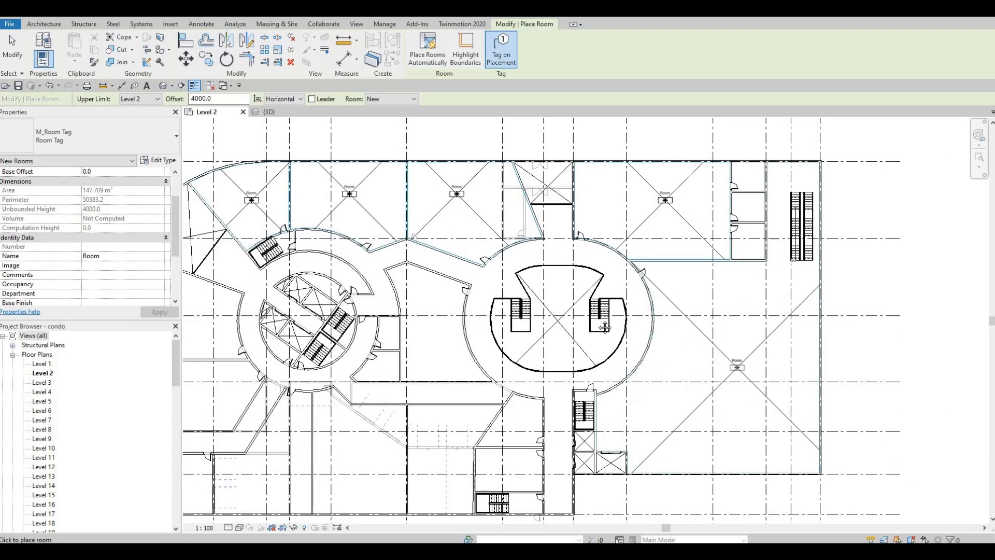
middle_click_drag(581, 371, 638, 336)
middle_click_drag(576, 390, 595, 367)
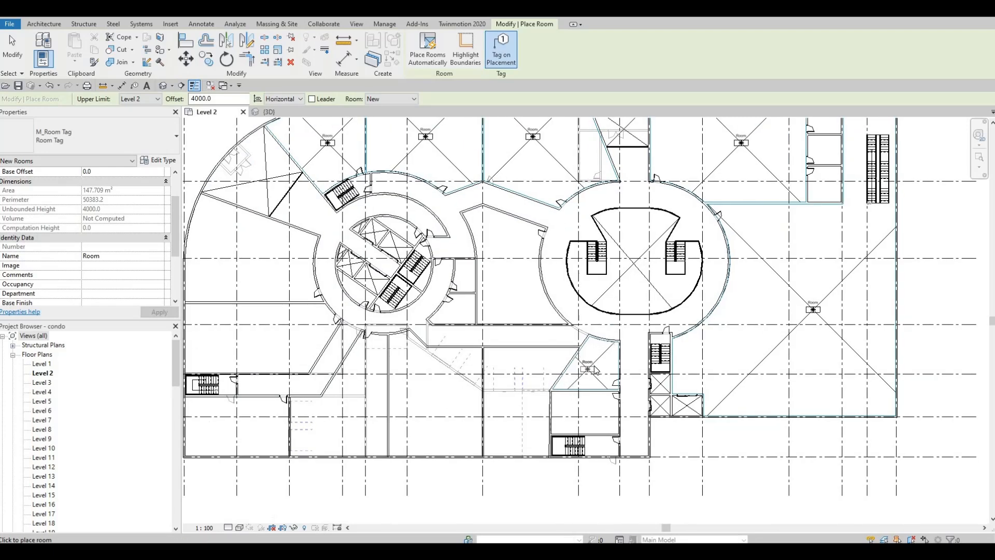
left_click(595, 369)
left_click(592, 416)
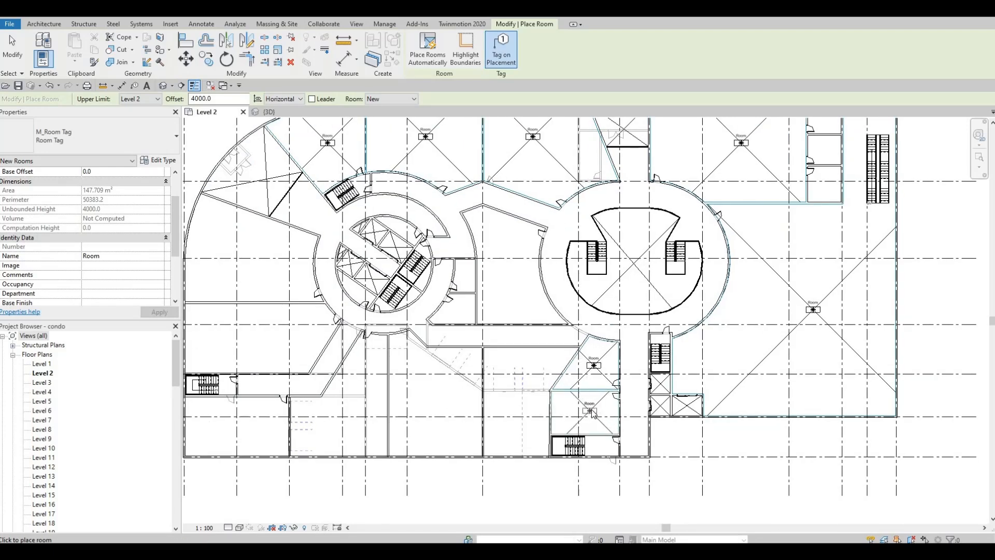
- Place tagged rooms in the western space north of the southwest corridor and in the four spaces along the plan's south edge
middle_click_drag(598, 351, 714, 350)
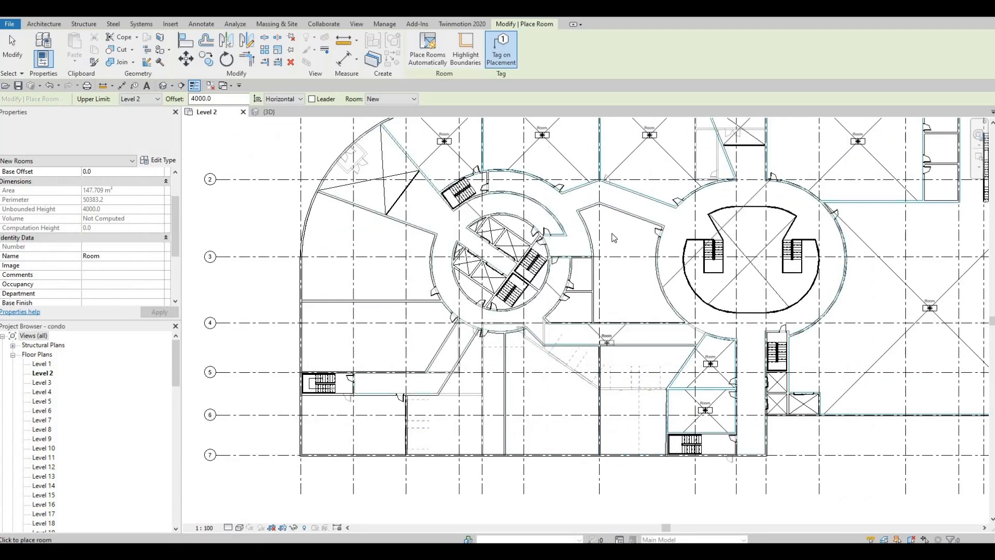
middle_click_drag(626, 290, 703, 281)
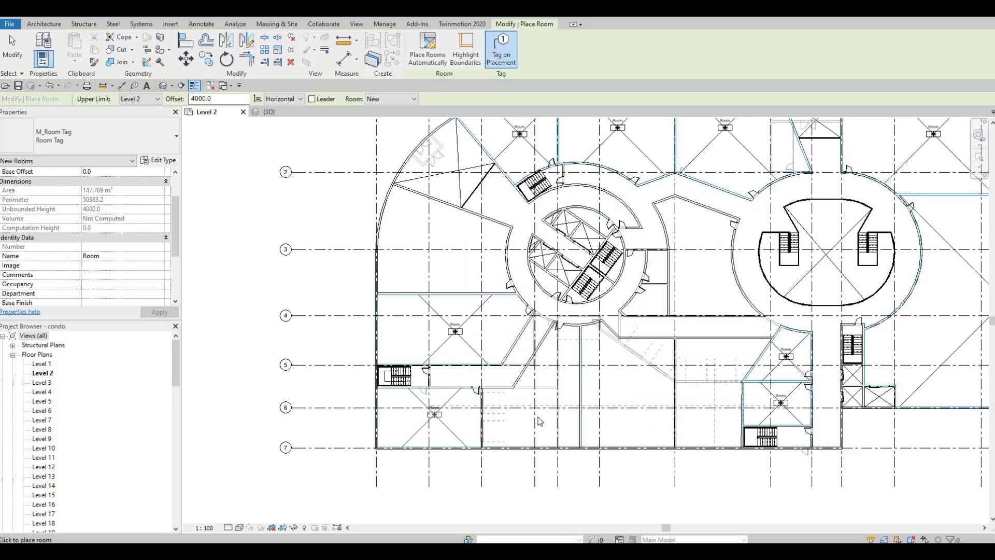
middle_click_drag(532, 404, 574, 321)
scroll(576, 324, "up", 1)
left_click(579, 327)
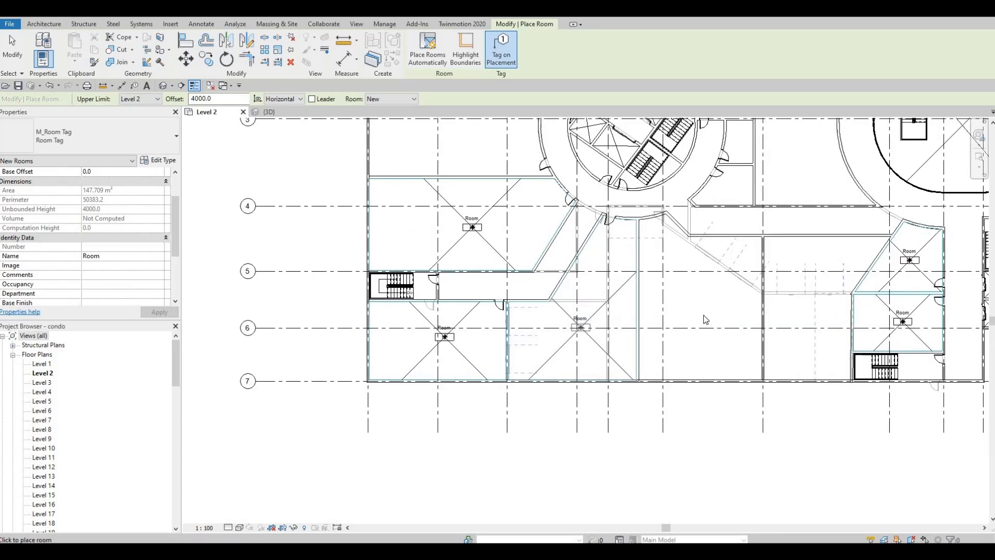
left_click(706, 294)
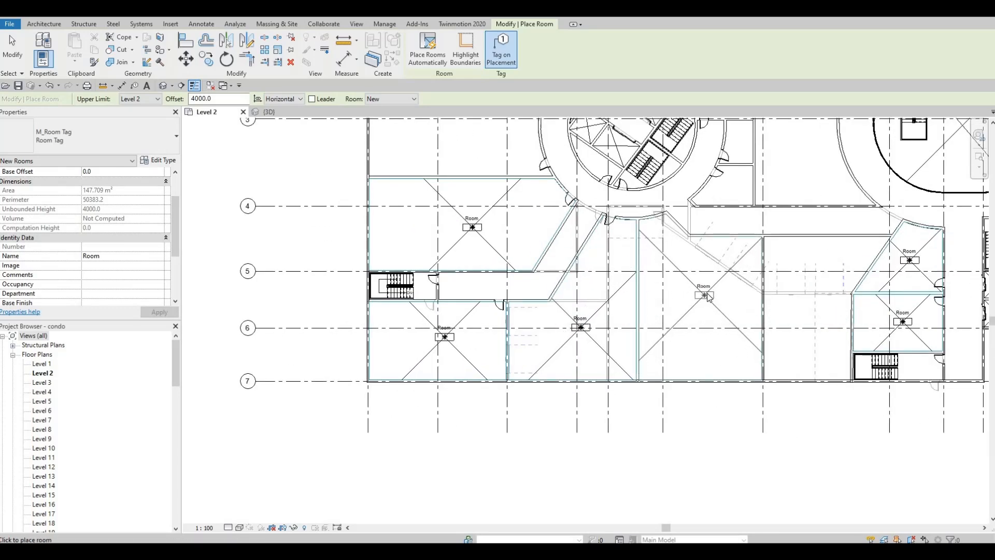
left_click(814, 302)
- Place tagged rooms in the large space between the round core and the atrium and in the two small spaces beside the core
middle_click_drag(752, 252, 659, 288)
scroll(758, 275, "up", 3)
scroll(673, 308, "down", 2)
middle_click_drag(685, 150, 666, 277)
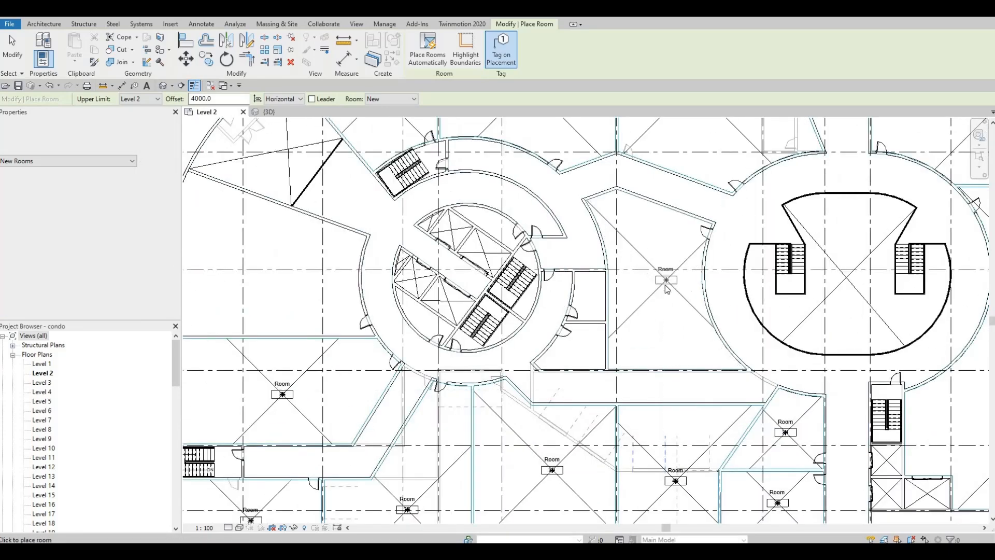
left_click(665, 284)
left_click(592, 297)
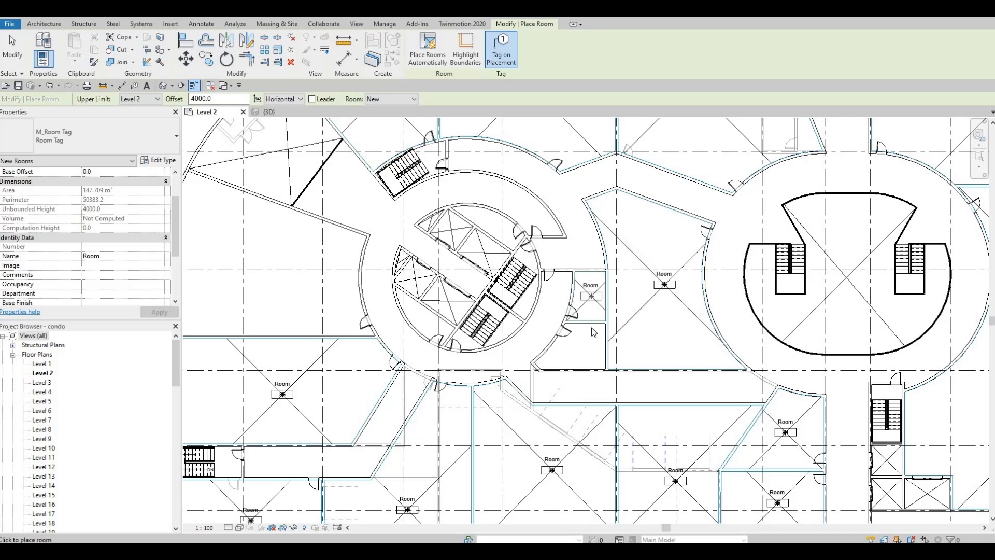
left_click(583, 350)
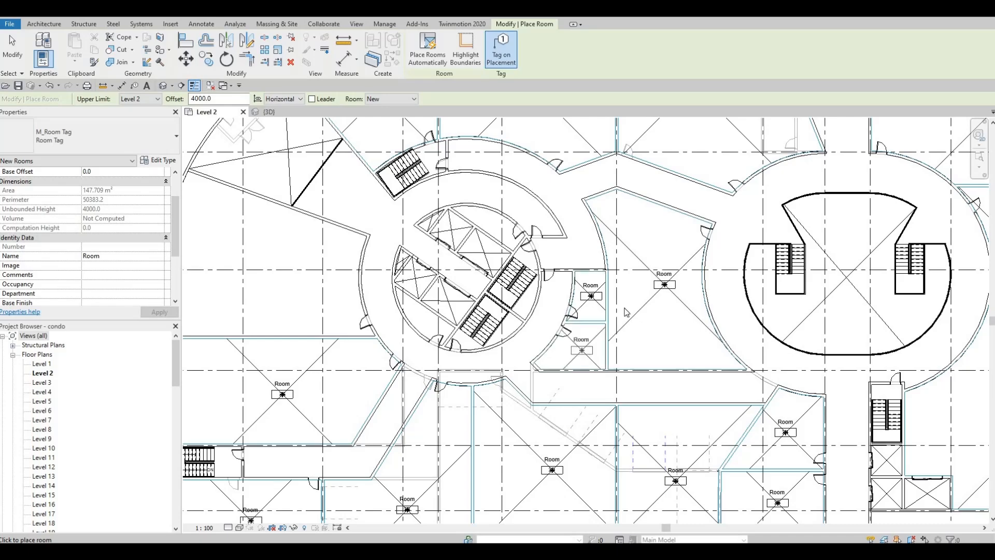
- Place a tagged room in the large western space between the core and the curved outer wall, and end room placement
middle_click_drag(640, 296, 634, 445)
scroll(630, 451, "down", 1)
scroll(684, 479, "up", 1)
middle_click_drag(684, 479, 663, 348)
scroll(603, 299, "down", 1)
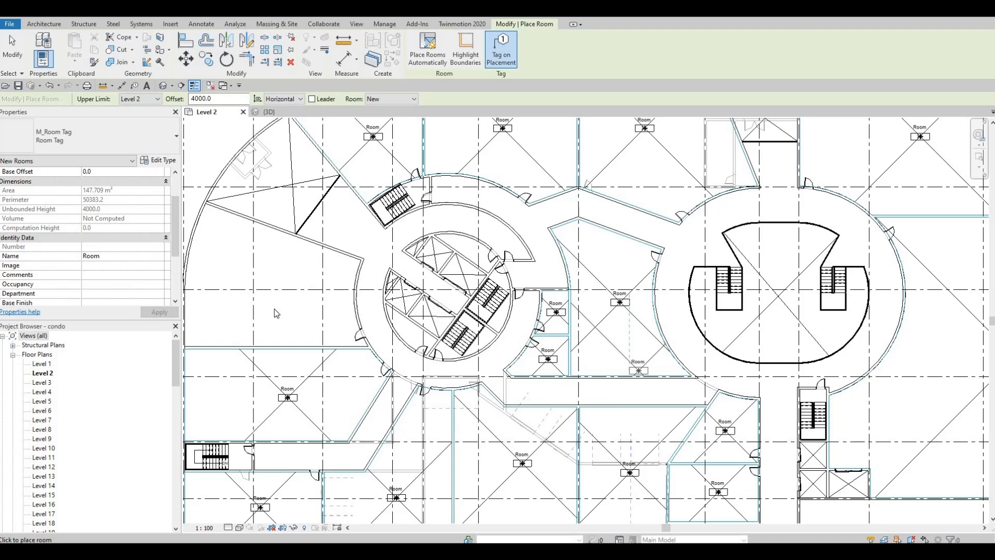
middle_click_drag(382, 325, 587, 311)
left_click(583, 299)
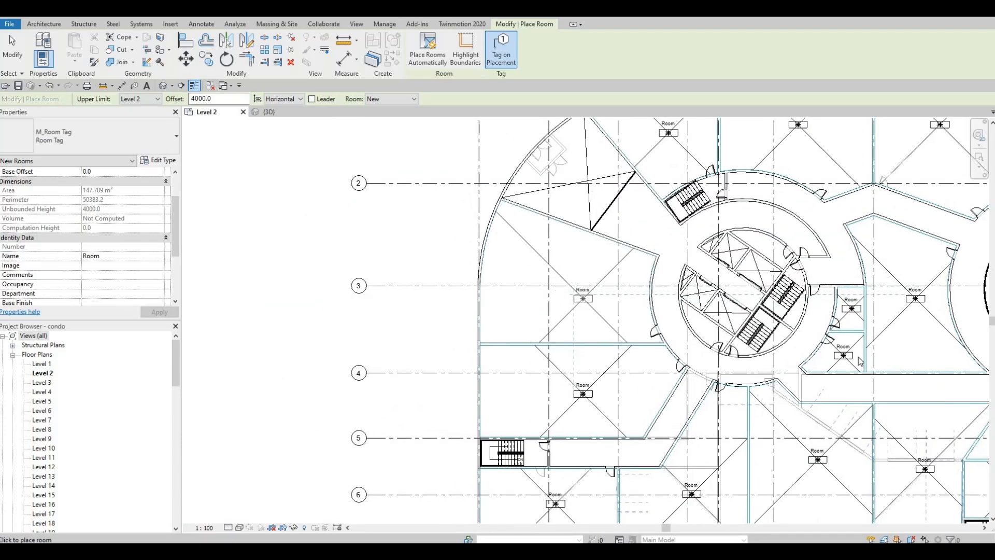
middle_click_drag(910, 368, 588, 285)
scroll(588, 285, "down", 1)
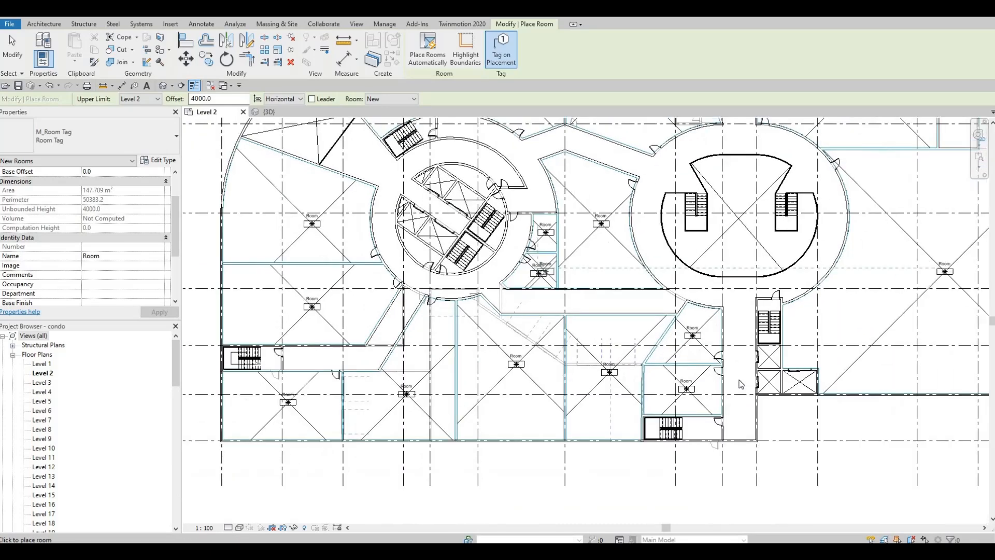
middle_click_drag(761, 418, 741, 472)
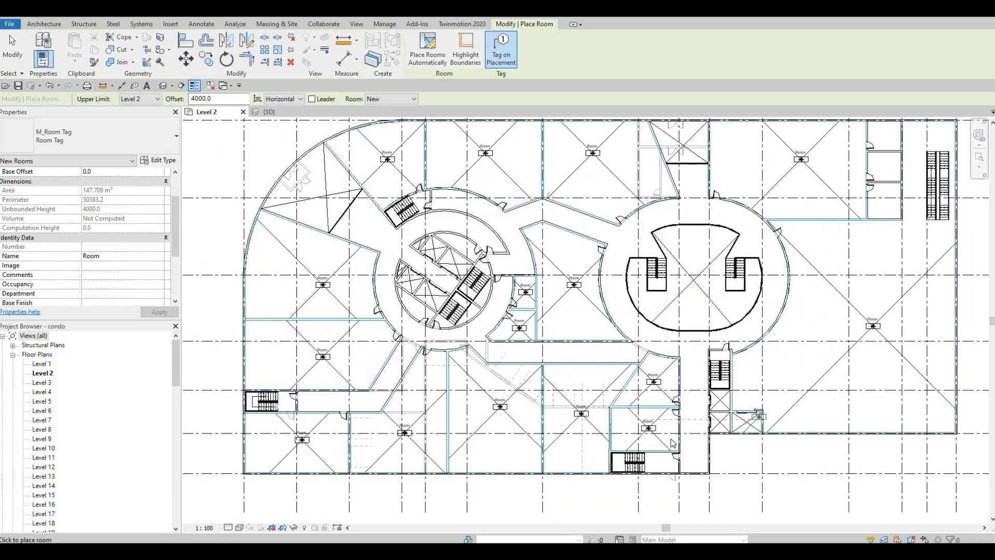
key("Escape")
key("Escape")
key("Escape")
- Place 750 x 2000mm single-flush doors in the corridor wall north of Rooms 40 and 39, one on each side of their dividing wall
scroll(513, 444, "up", 2)
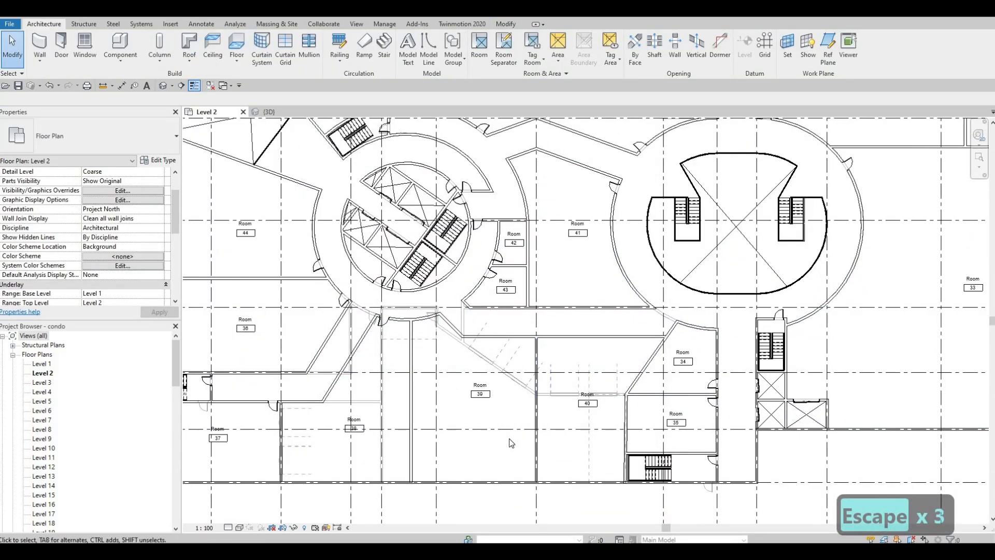
middle_click_drag(555, 356, 532, 426)
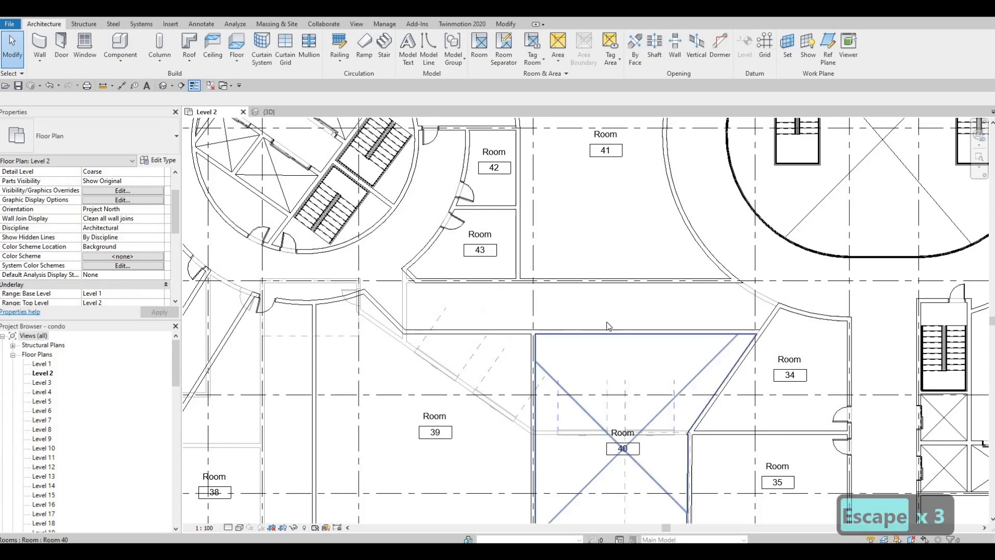
scroll(545, 382, "down", 1)
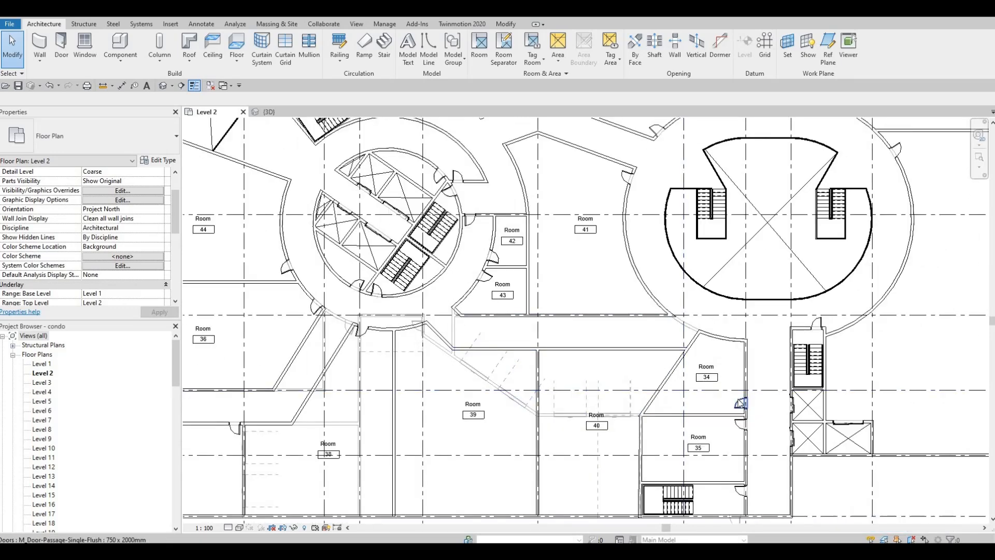
left_click(740, 402)
key("c")
key("s")
scroll(551, 354, "up", 2)
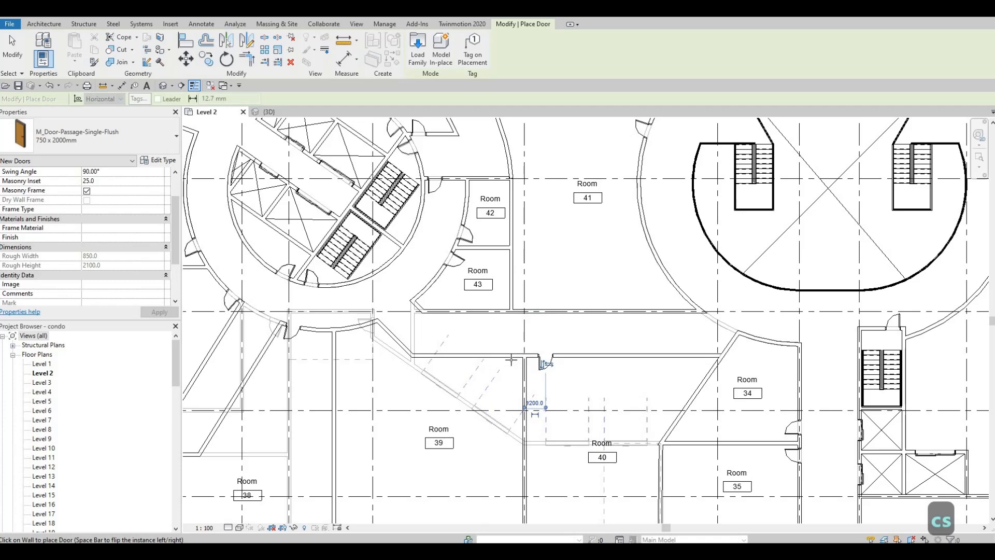
left_click(546, 363)
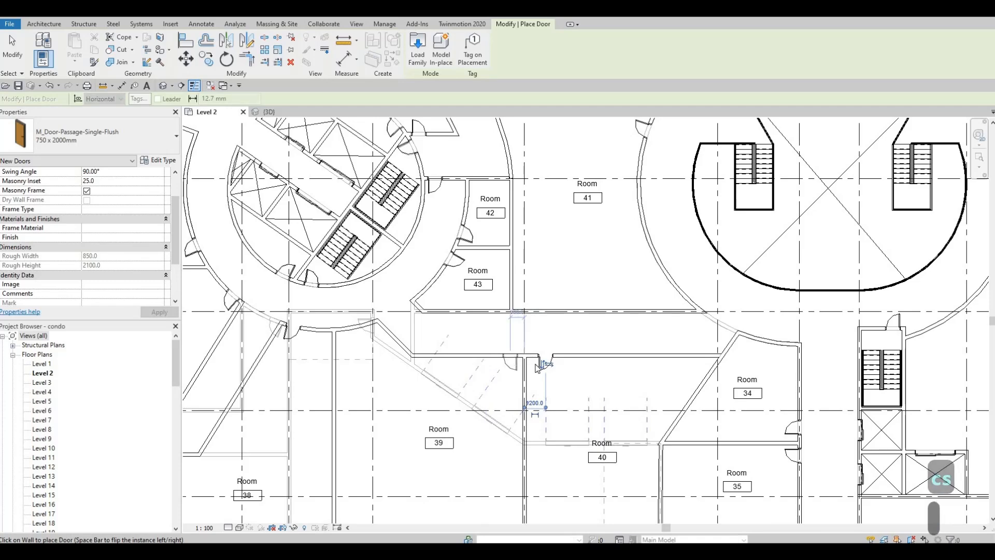
- Nudge the Room 40 door two increments west toward the dividing wall with Room 39 and deselect it
key("Escape")
key("Escape")
left_click(540, 365)
key("Left")
key("Left")
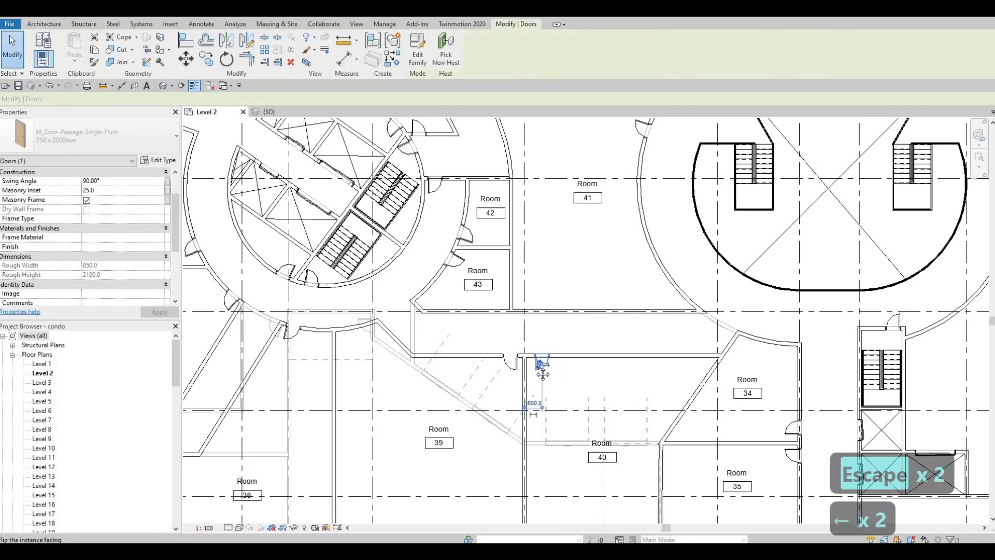
middle_click_drag(509, 355, 582, 322)
key("Escape")
key("Escape")
- Look over the Level 2 plan, and open the Level 1 floor plan to examine its room names and numbering
scroll(580, 321, "down", 3)
scroll(533, 291, "up", 2)
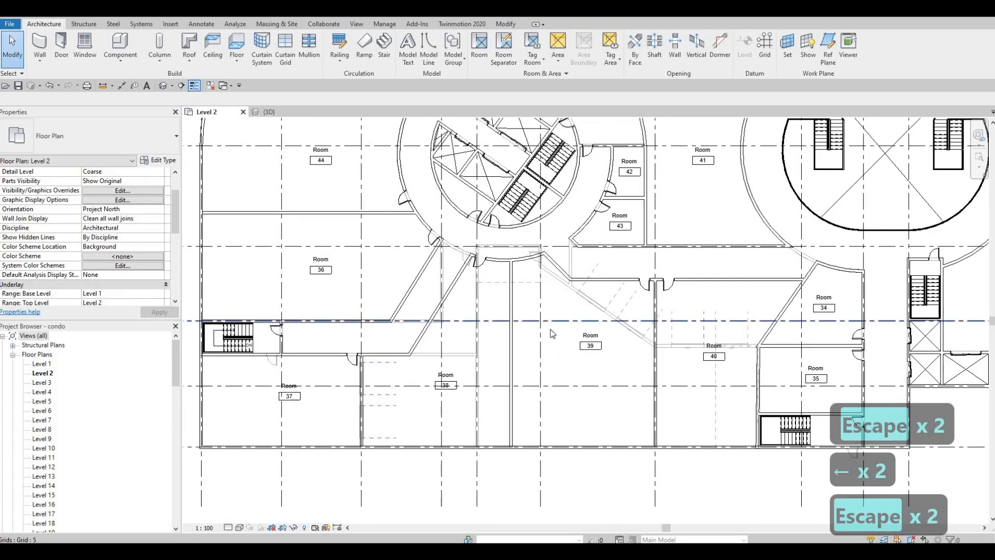
scroll(532, 291, "down", 2)
middle_click_drag(530, 289, 539, 315)
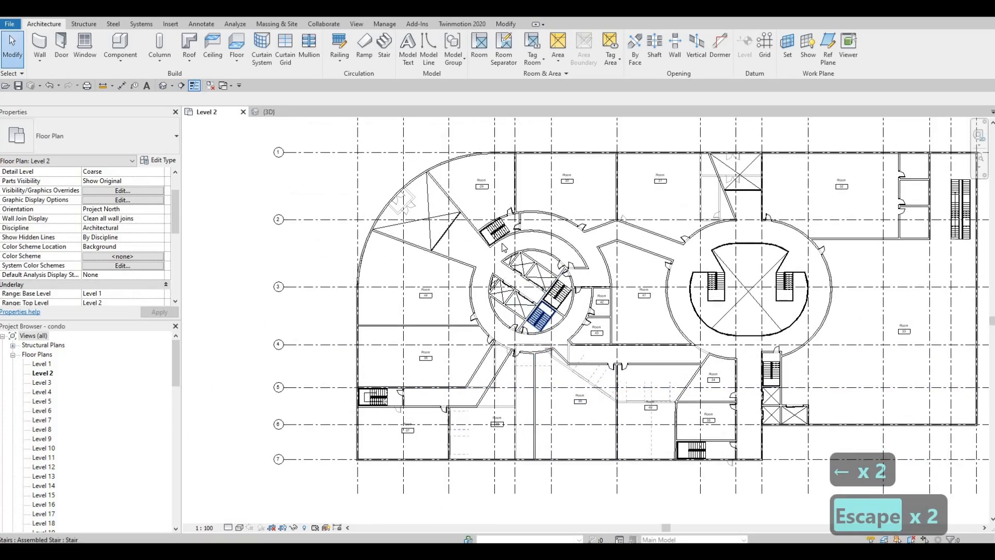
scroll(490, 223, "up", 1)
scroll(505, 238, "down", 1)
scroll(506, 238, "up", 2)
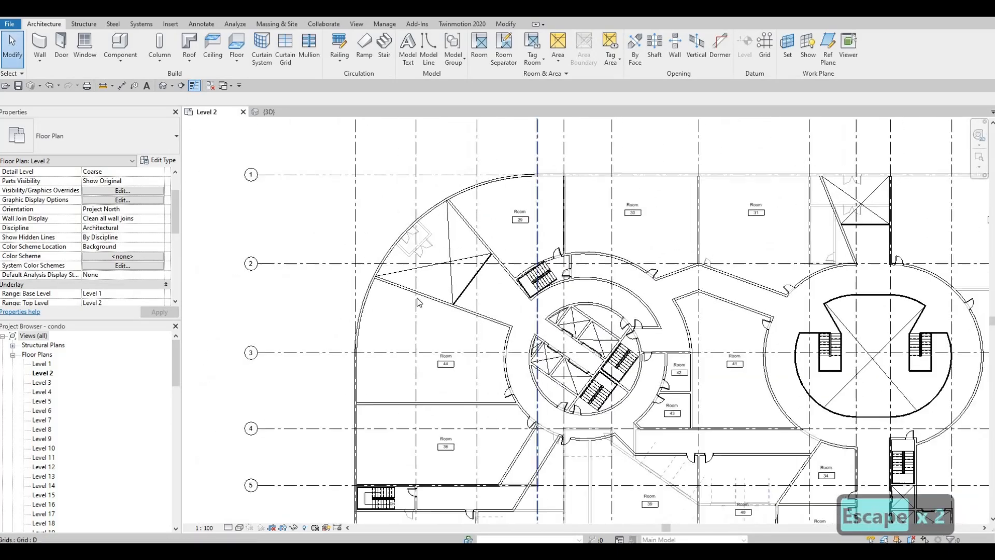
double_click(40, 365)
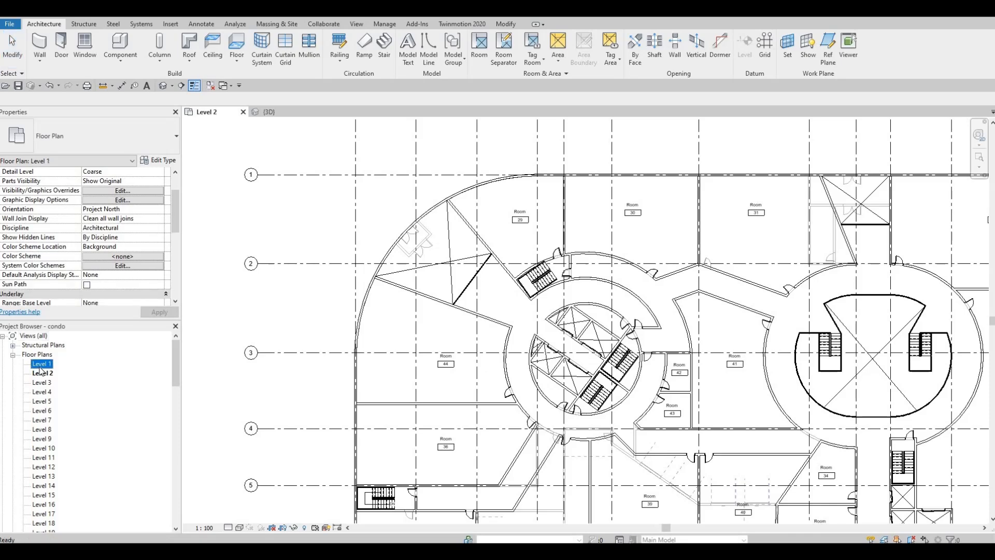
scroll(732, 238, "up", 3)
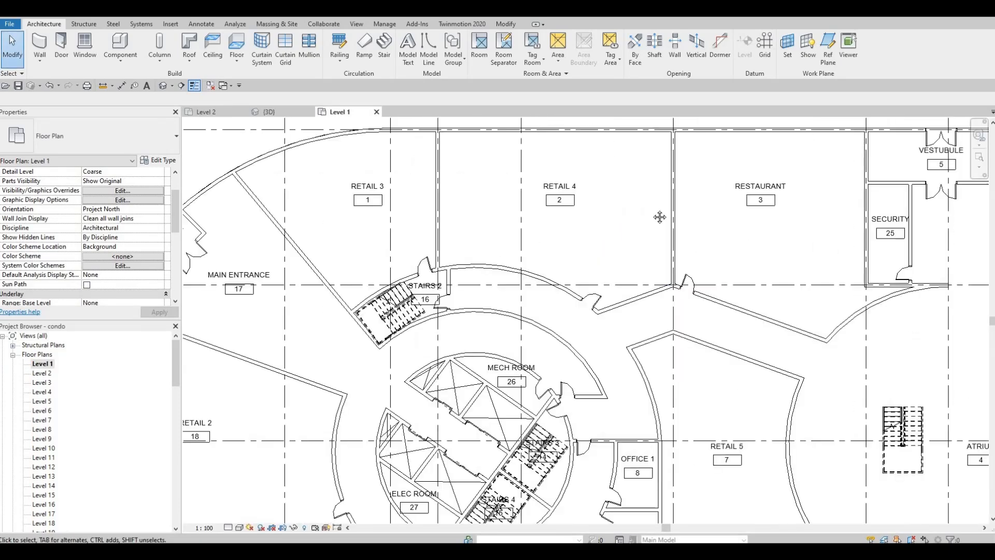
middle_click_drag(512, 305, 596, 233)
scroll(596, 233, "down", 2)
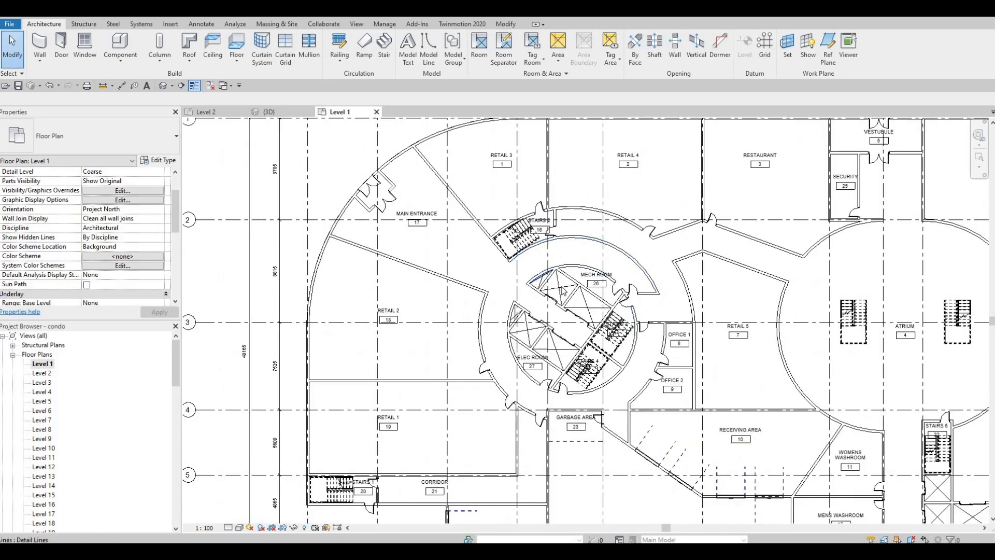
middle_click_drag(578, 319, 563, 283)
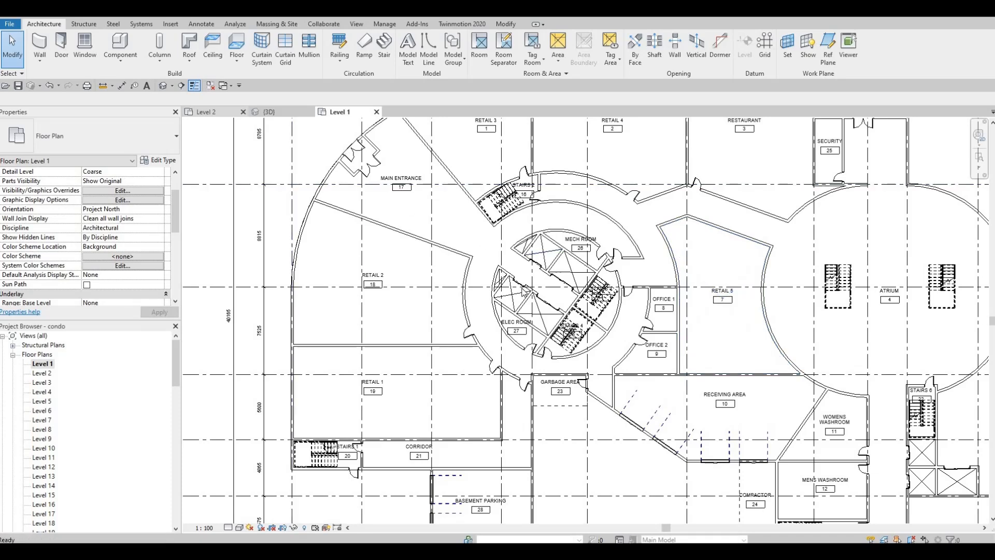
- Return to the Level 2 floor plan and examine the unnamed rooms west and south of the round core
left_click(206, 112)
scroll(553, 315, "down", 2)
scroll(469, 293, "up", 2)
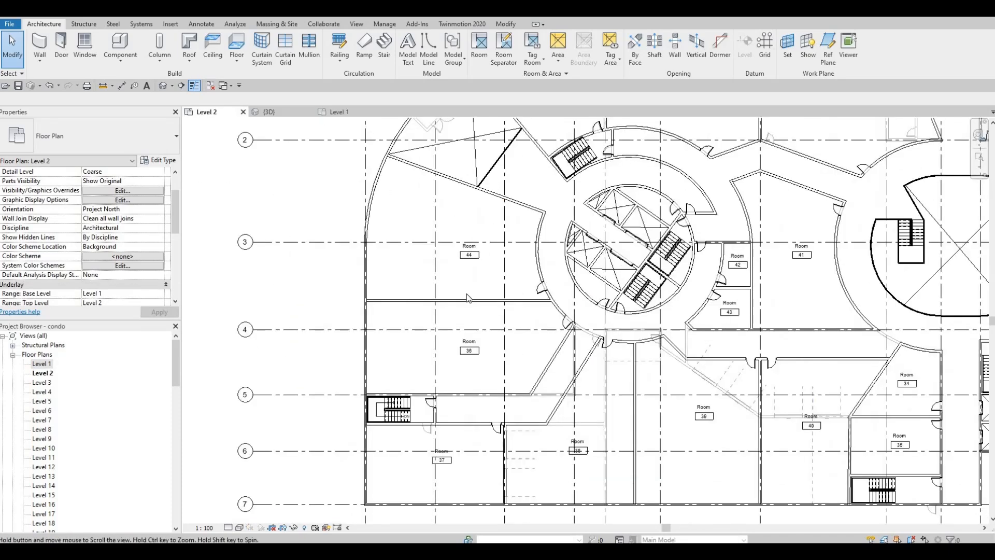
scroll(469, 292, "up", 3)
middle_click_drag(453, 389, 446, 416)
scroll(446, 417, "down", 2)
scroll(460, 365, "down", 1)
middle_click_drag(475, 276, 570, 281)
scroll(522, 280, "up", 1)
scroll(504, 373, "up", 2)
scroll(455, 293, "down", 2)
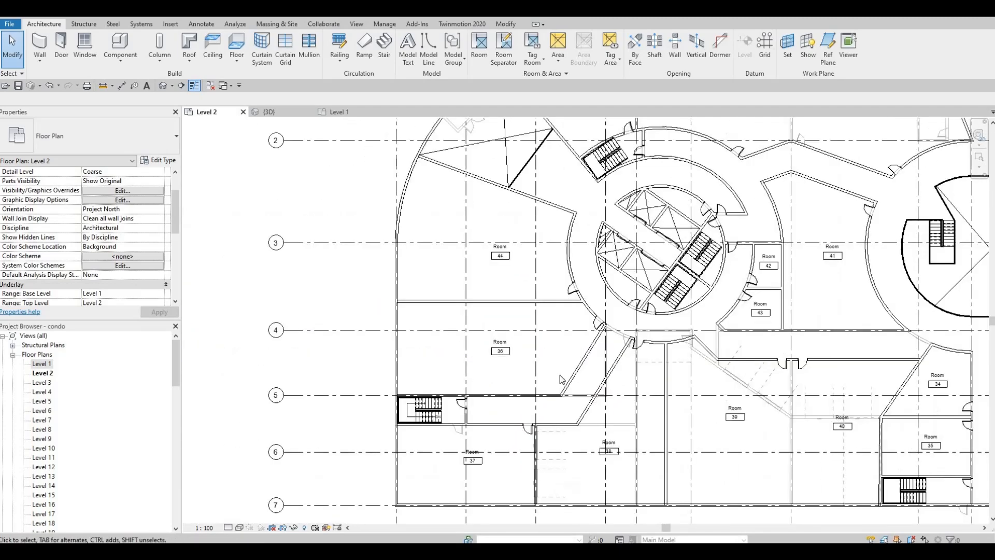
- Rename Room 29 in the northwest to RETAIL 6 and copy the name for reuse
middle_click_drag(523, 243, 506, 366)
scroll(574, 194, "up", 2)
left_click(563, 208)
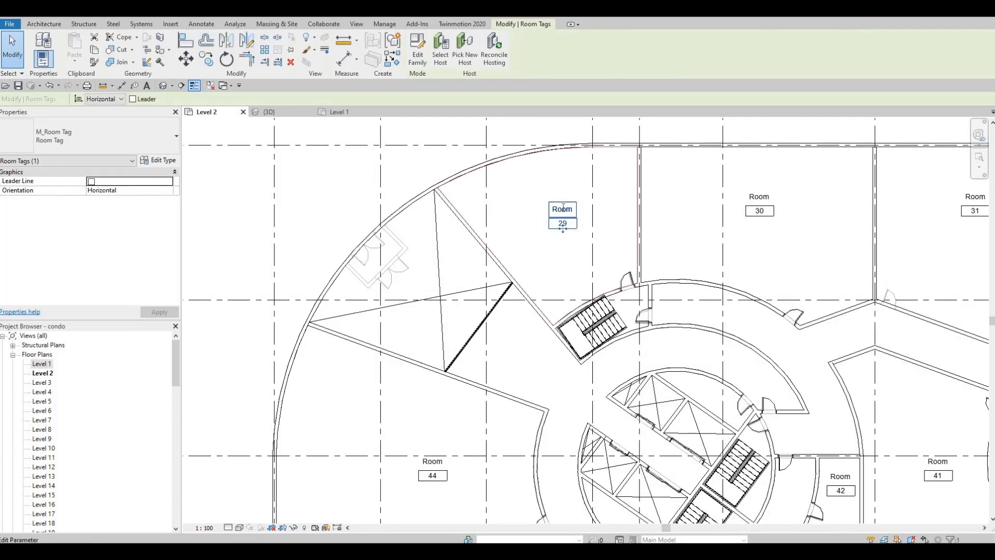
left_click(562, 208)
type("retail")
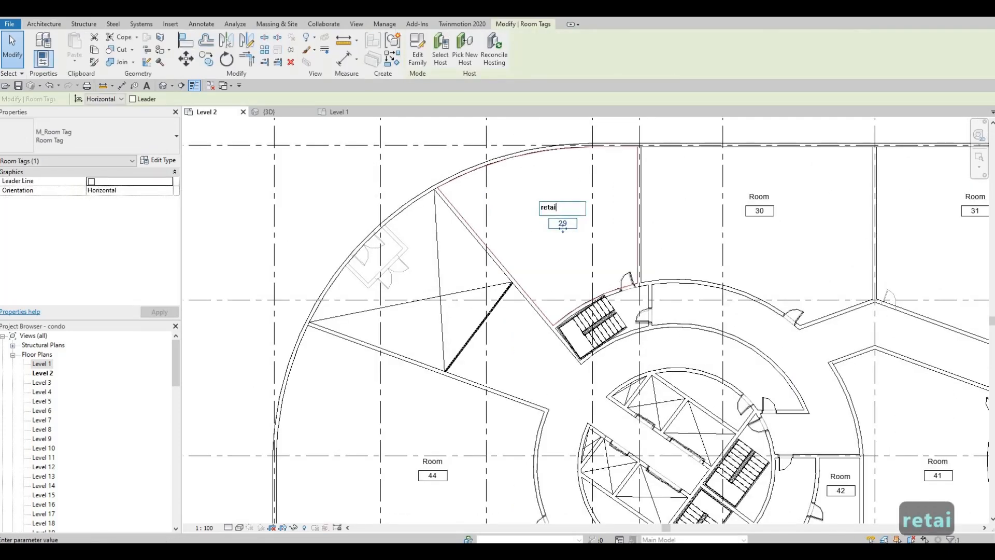
key("BackSpace")
key("BackSpace")
key("BackSpace")
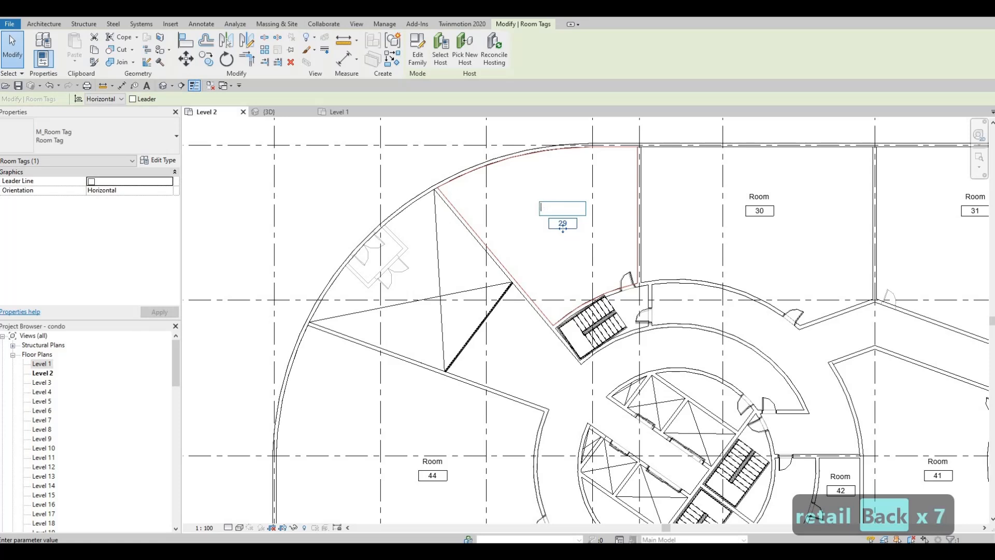
key("Tab")
type("Capital")
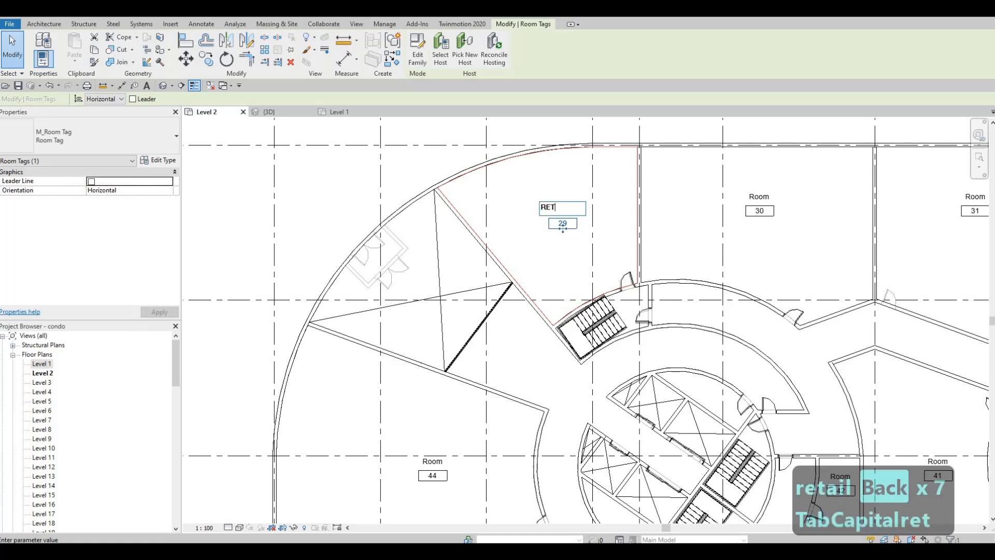
type("RETAILS")
key("BackSpace")
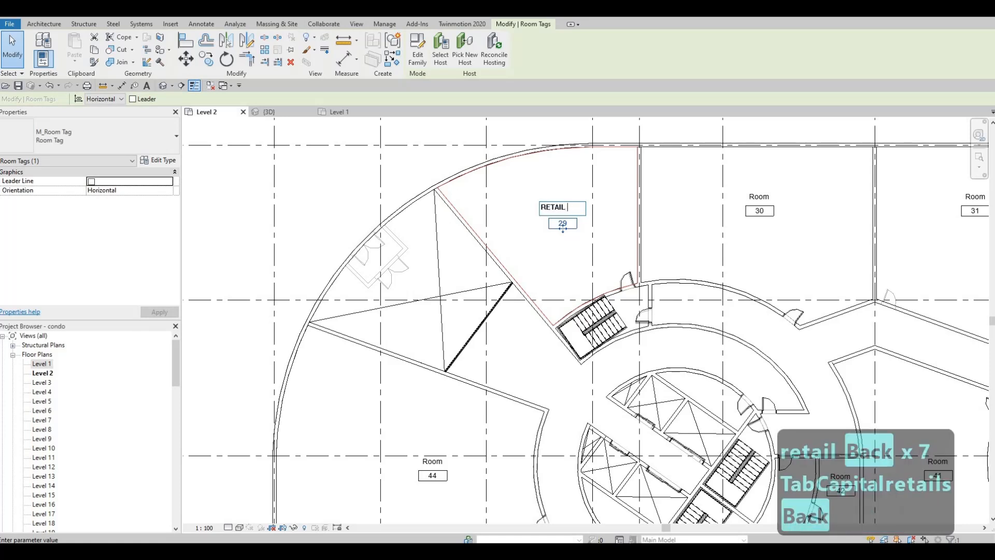
key("ctrl+a")
key("ctrl+c")
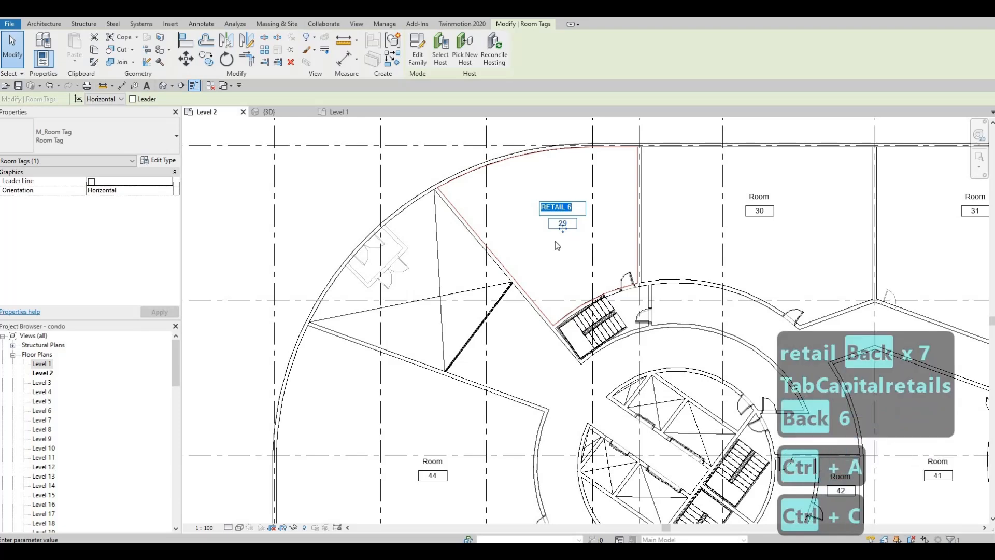
left_click(639, 240)
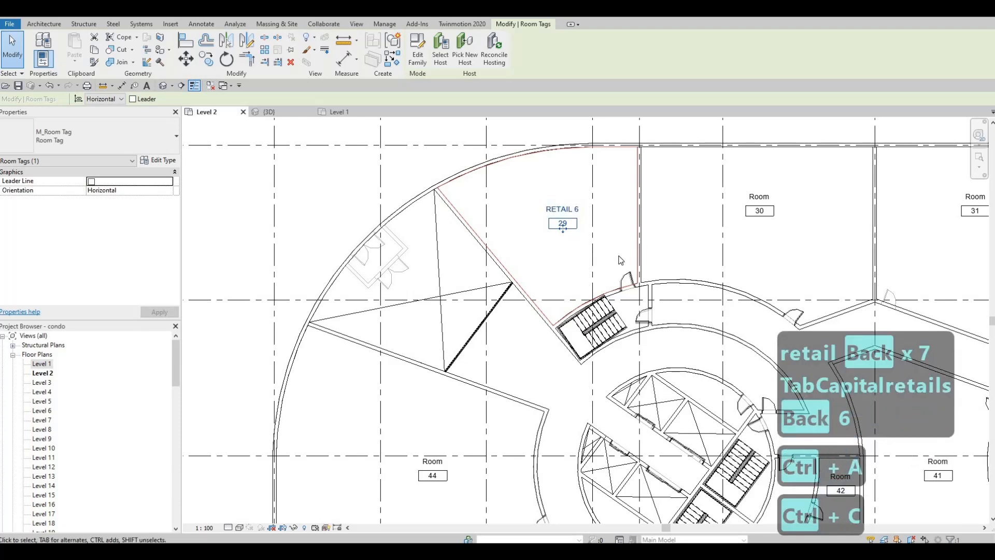
- Rename Room 30, directly east of RETAIL 6, to RETAIL 7 using the copied name
middle_click_drag(678, 249, 620, 260)
middle_click_drag(708, 207, 697, 209)
left_click(695, 206)
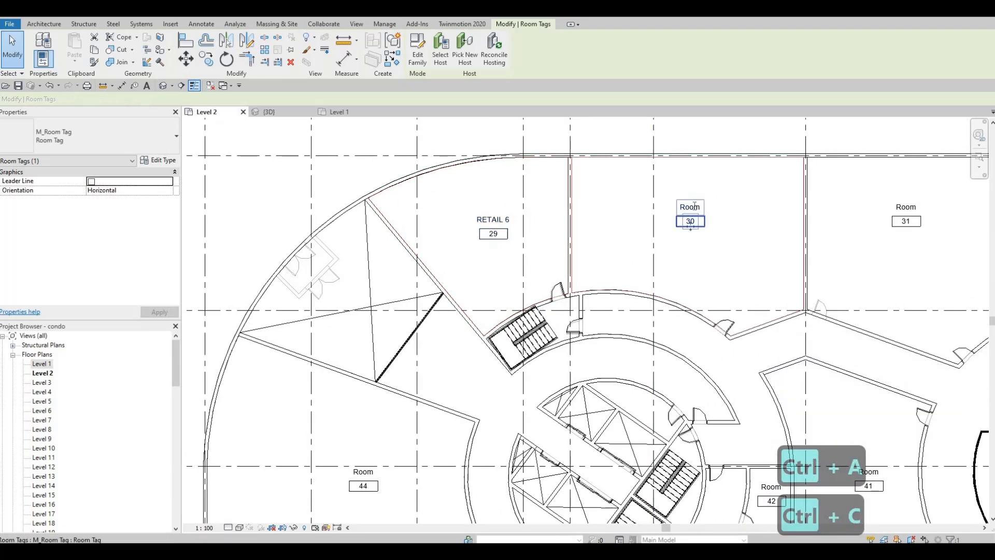
left_click(695, 206)
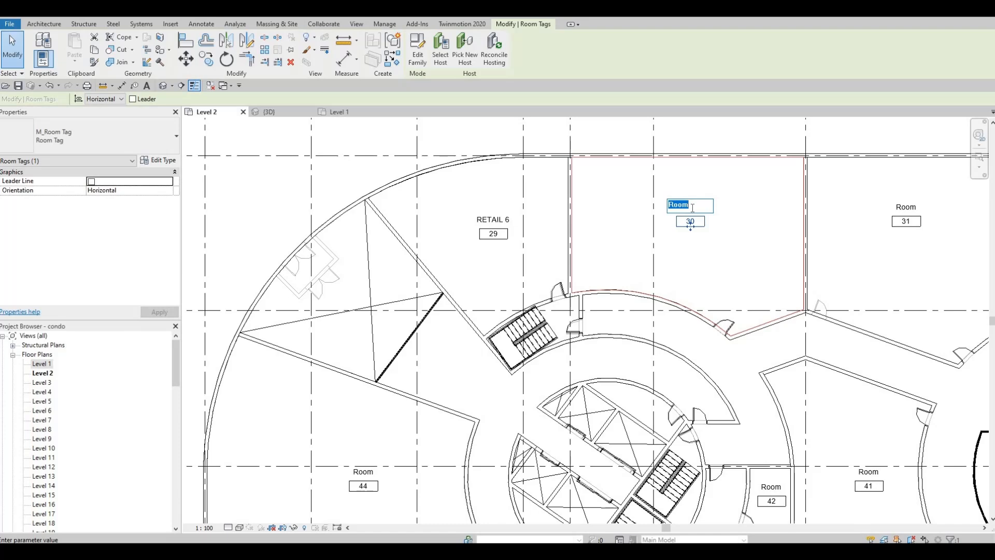
key("ctrl+v")
key("BackSpace")
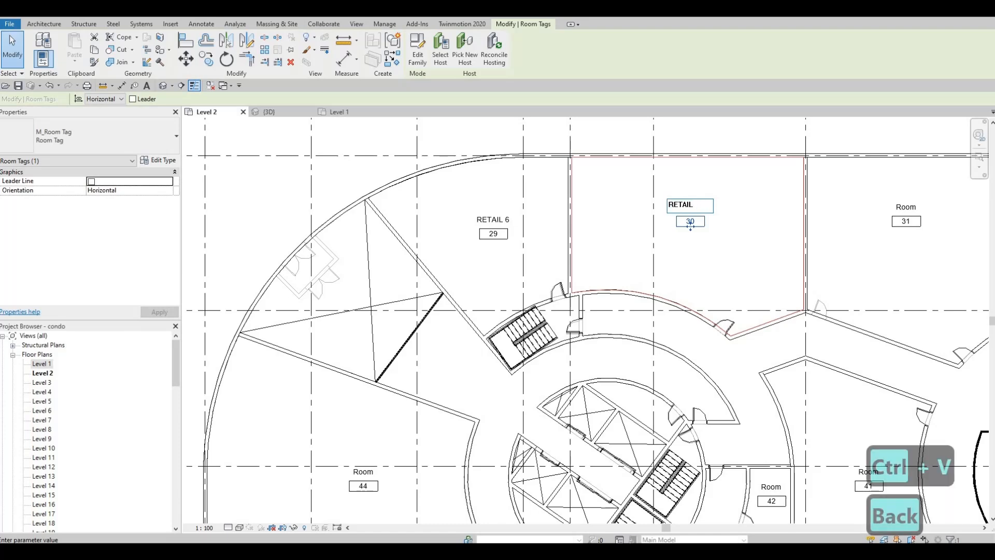
type("7")
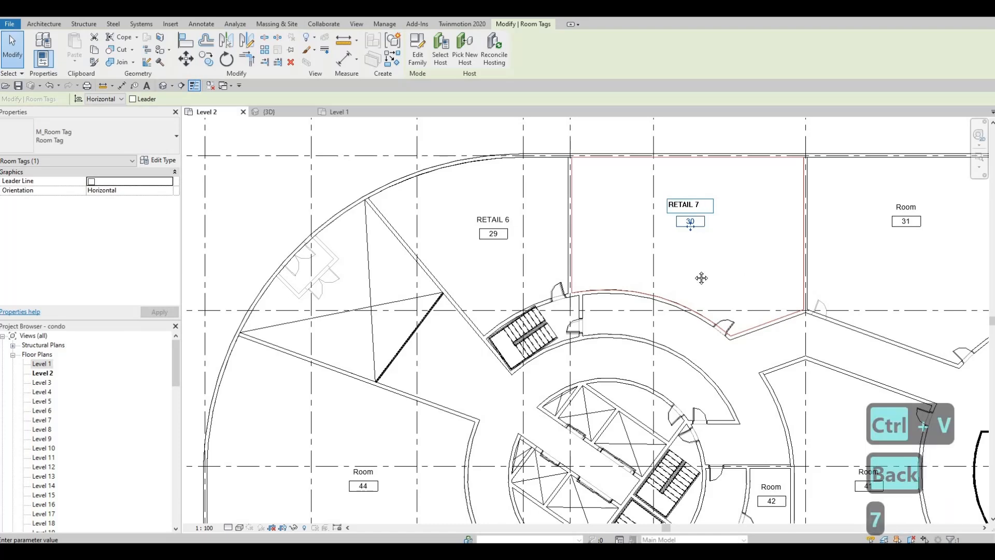
left_click(603, 289)
- Rename Room 31, east of RETAIL 7 along the north wall, to RETAIL 8
middle_click_drag(909, 213, 766, 238)
left_click(766, 232)
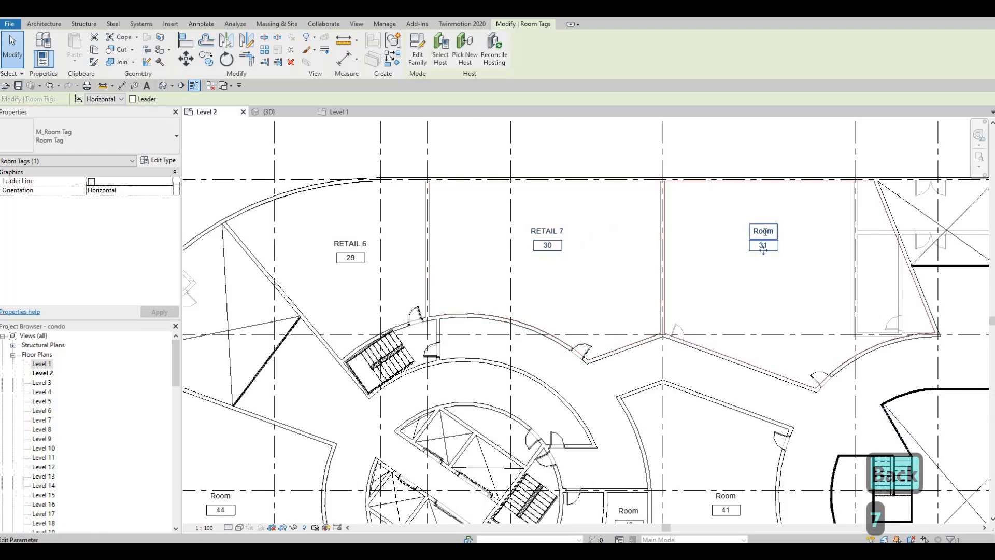
left_click(766, 232)
key("ctrl+v")
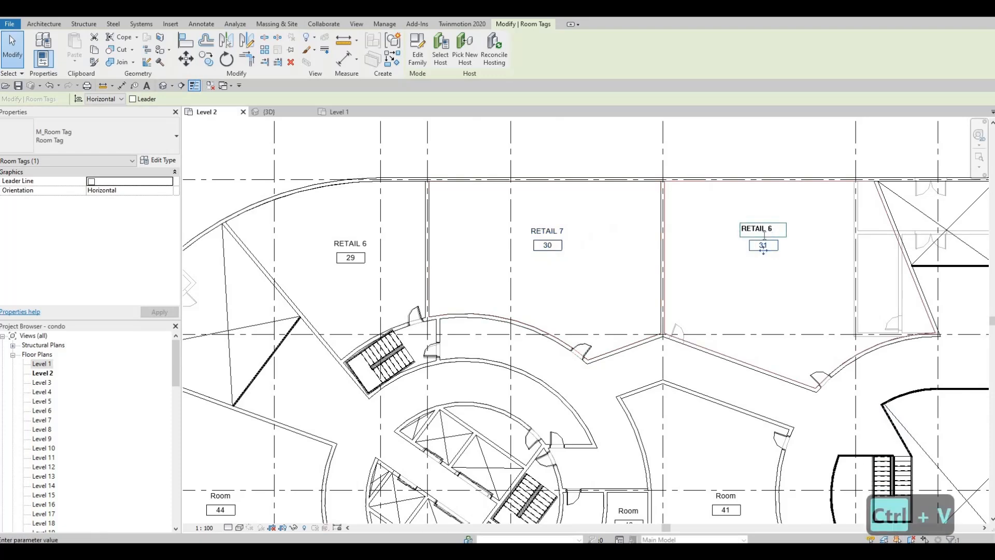
key("BackSpace")
left_click(804, 235)
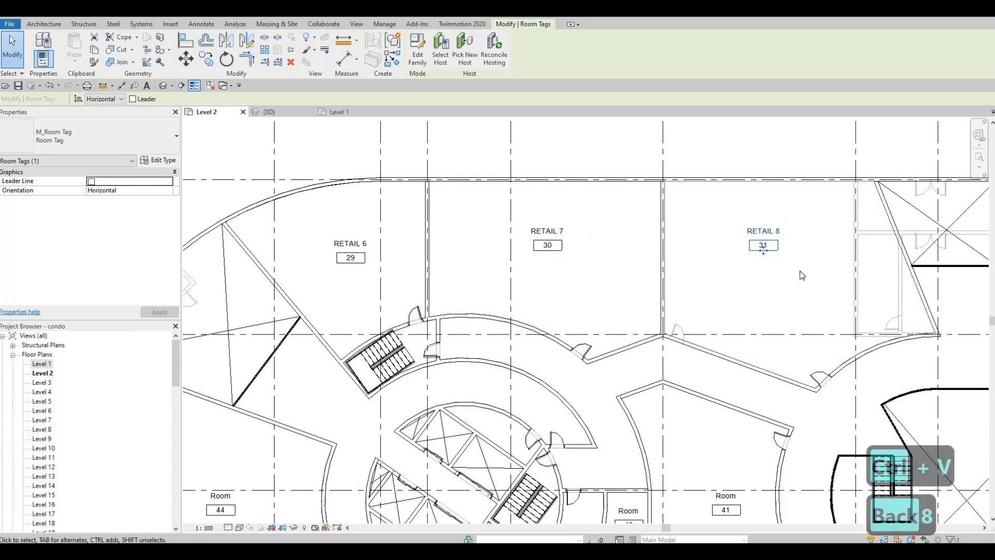
- Rename Room 41, between the round core and the central atrium, to RETAIL 9
scroll(802, 275, "down", 1)
middle_click_drag(747, 440, 859, 296)
left_click(859, 299)
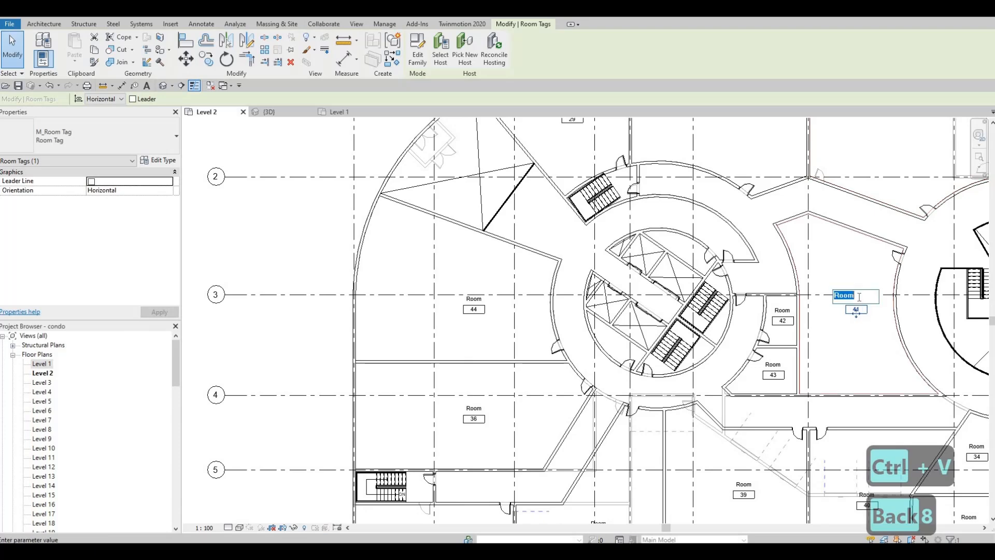
key("ctrl+v")
key("BackSpace")
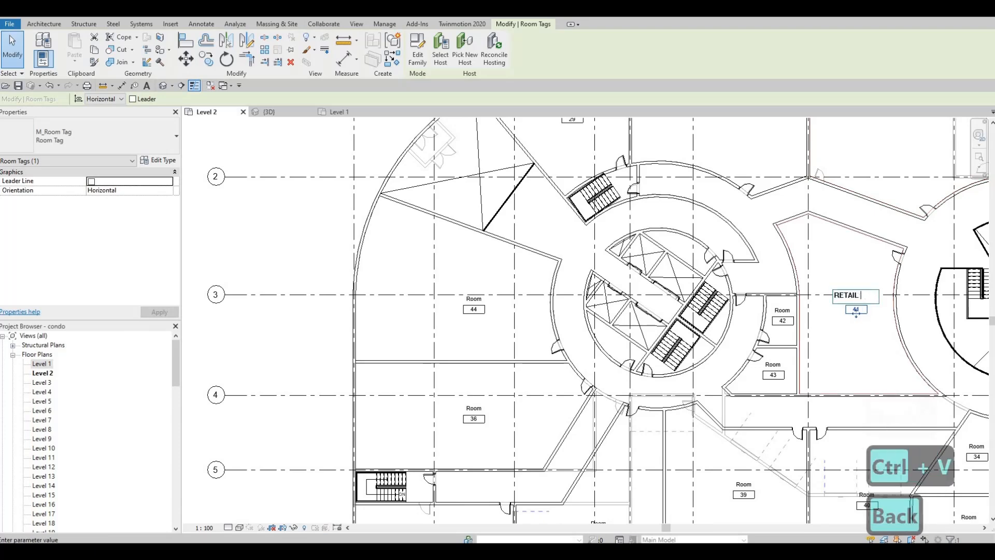
type("9")
key("Return")
- Rename Room 40, on the south side west of Rooms 34 and 35, to RETAIL 10
middle_click_drag(868, 494, 708, 264)
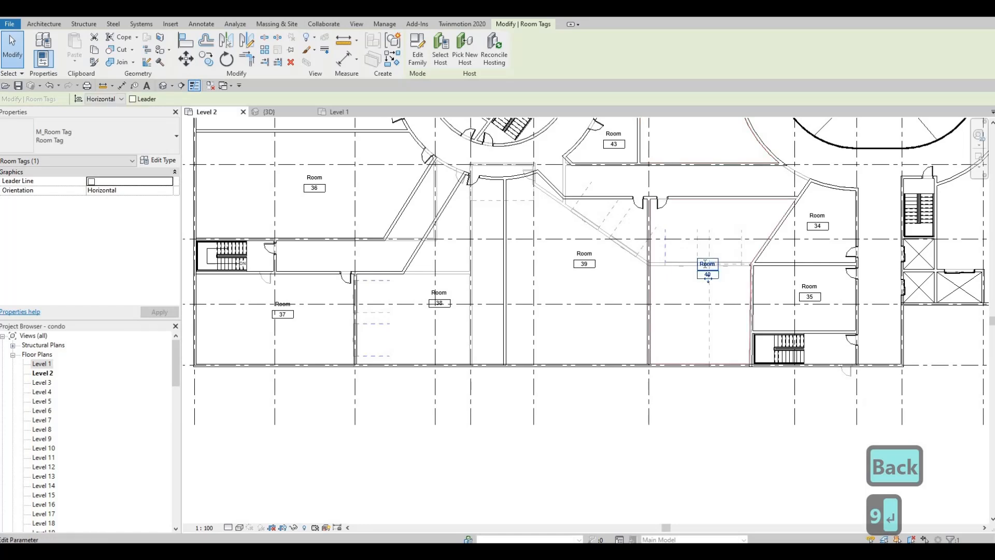
left_click(708, 264)
key("ctrl+v")
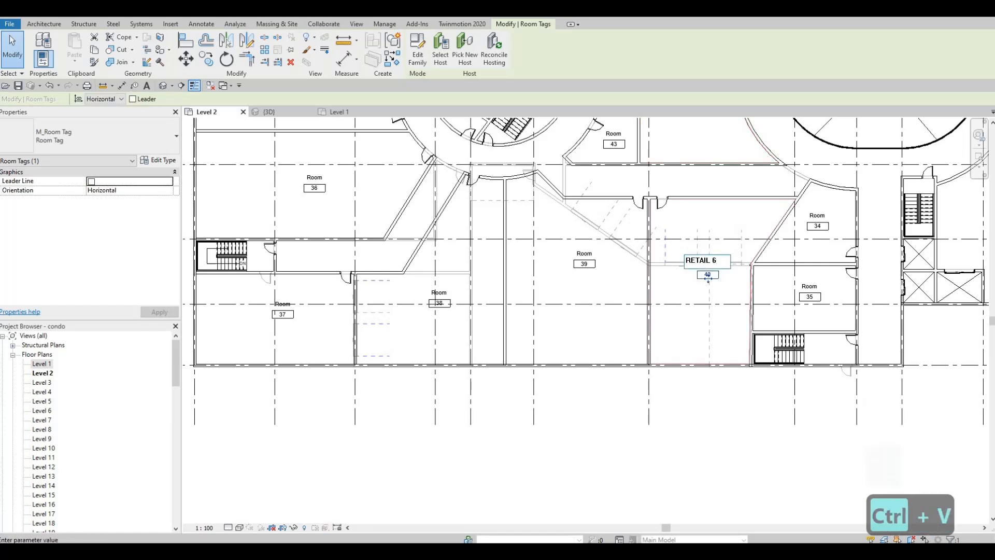
key("BackSpace")
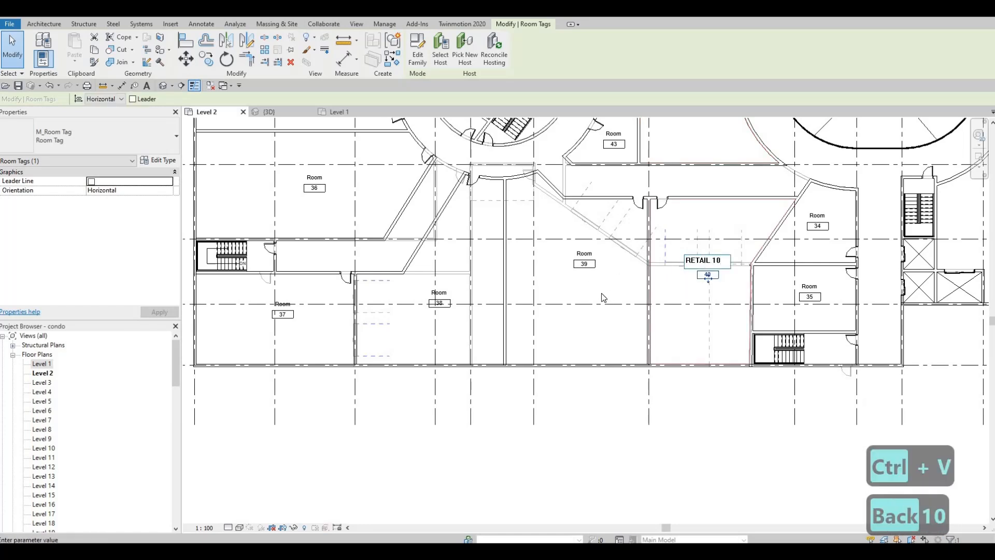
- Rename Room 39, directly west of RETAIL 10, to RETAIL 11
left_click(587, 274)
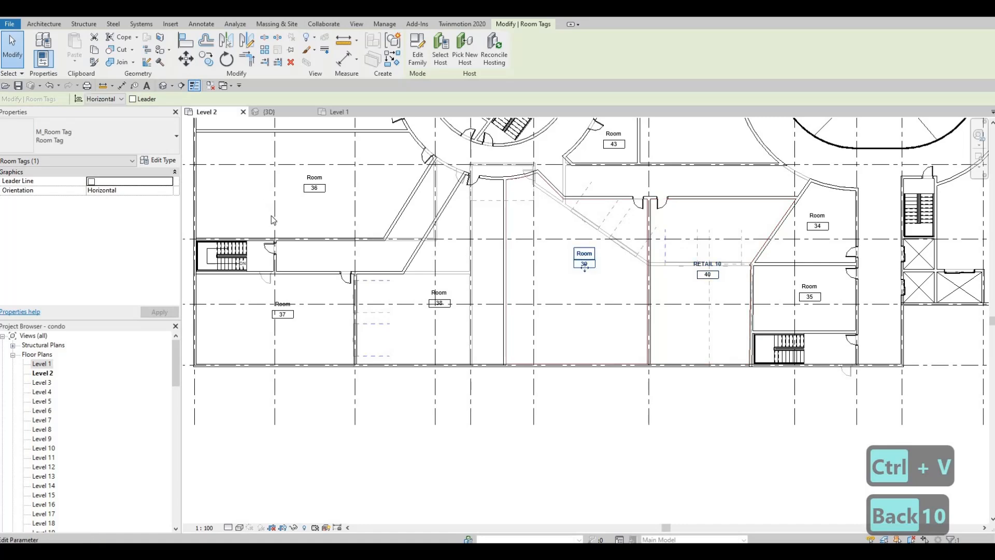
left_click(581, 254)
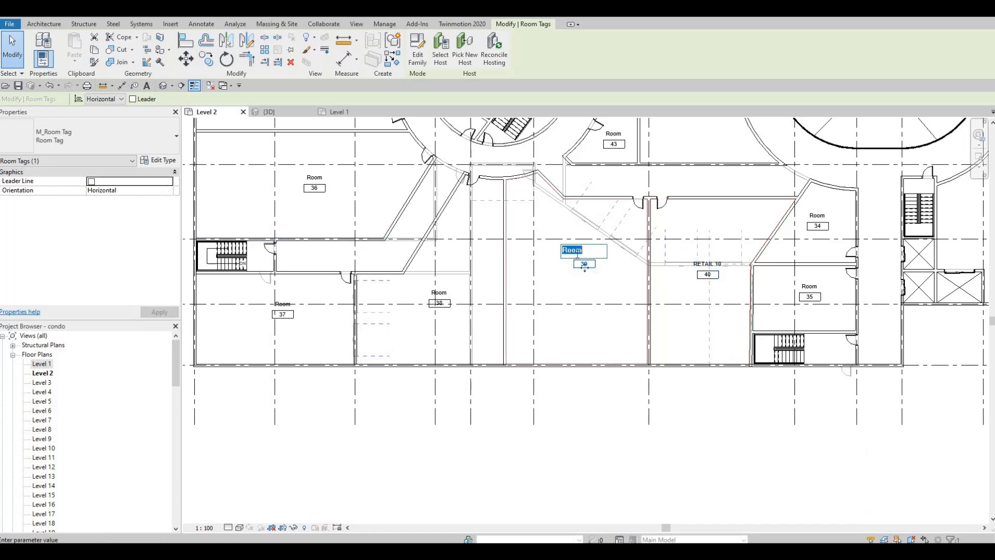
key("ctrl+v")
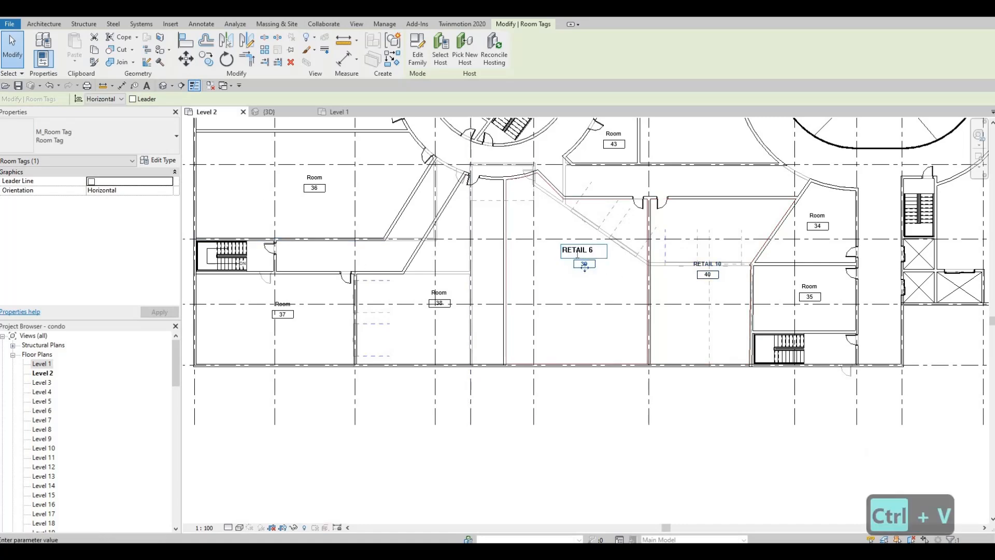
key("BackSpace")
type("11")
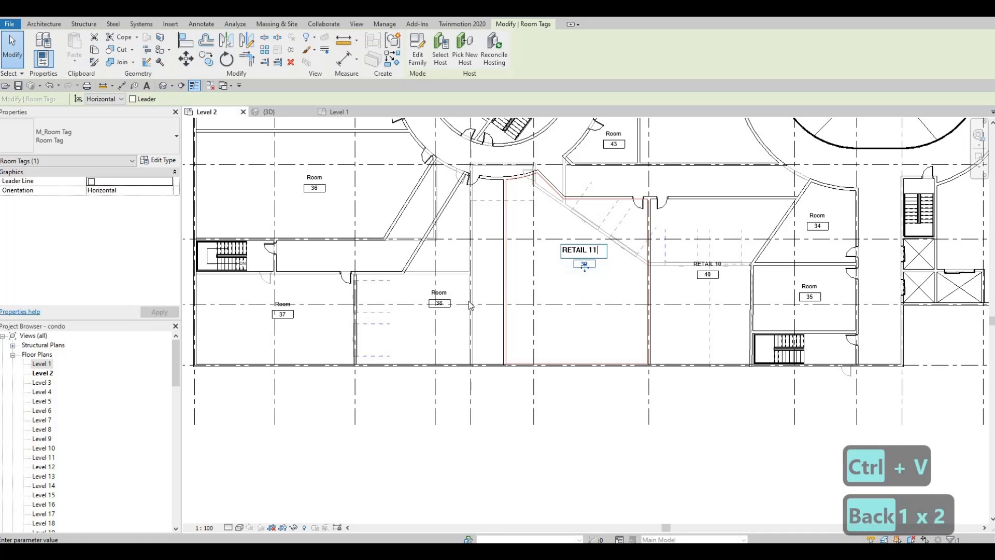
- Rename Room 38, west of RETAIL 11 along the south wall, to RETAIL 12
left_click(442, 293)
left_click(440, 294)
left_click(440, 293)
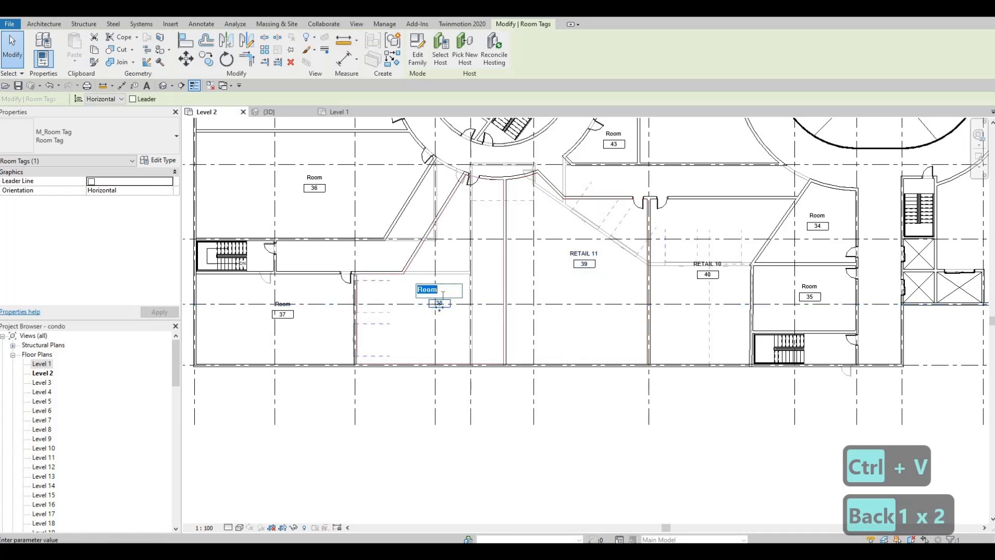
type("RETAIL")
type("6")
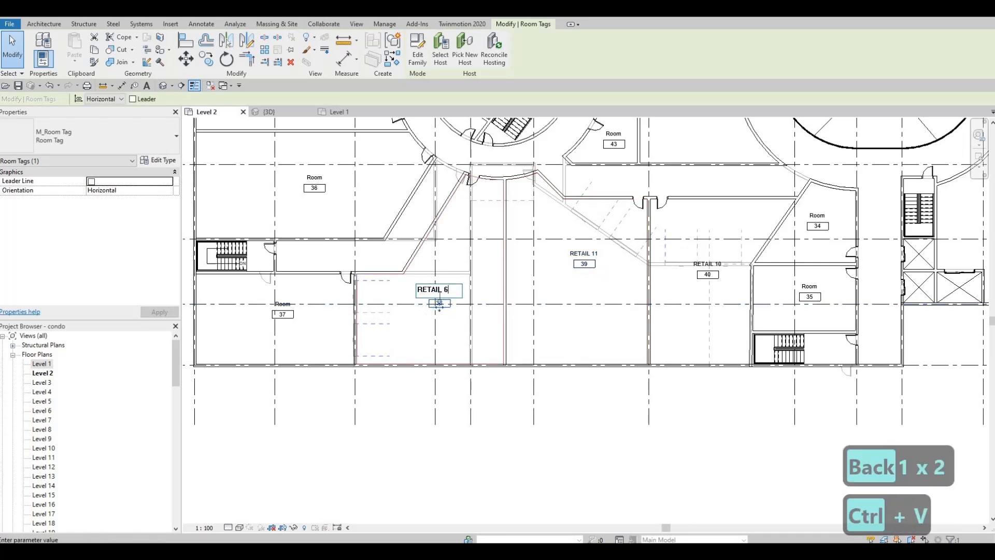
key("BackSpace")
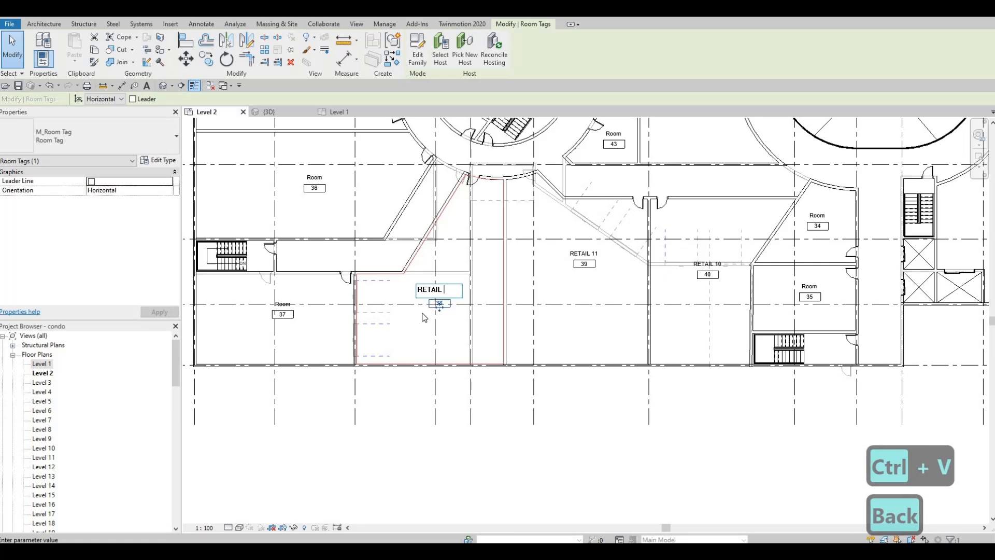
type("12")
left_click(544, 332)
- Rename Room 37 in the southwest corner to RETAIL 13
middle_click_drag(284, 308, 551, 310)
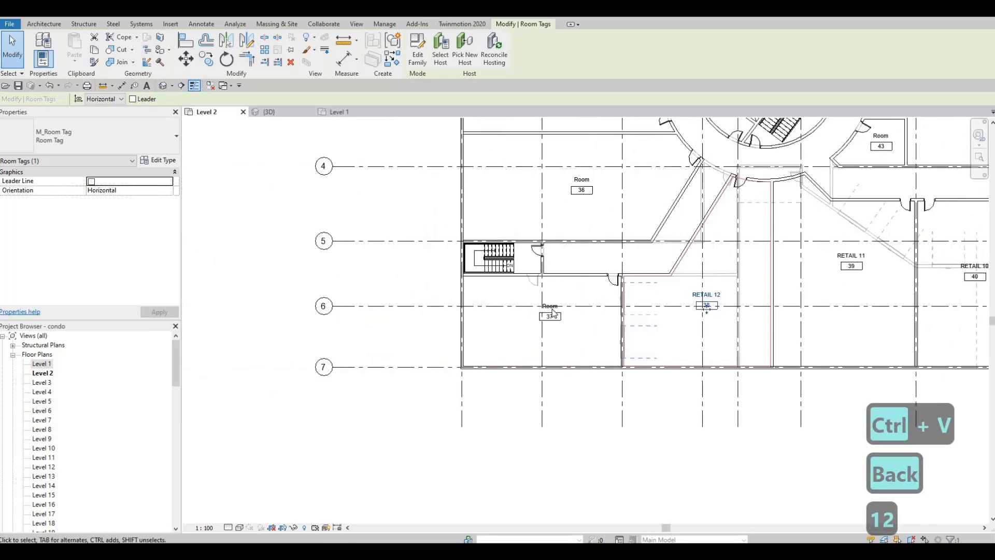
left_click(551, 310)
left_click(551, 306)
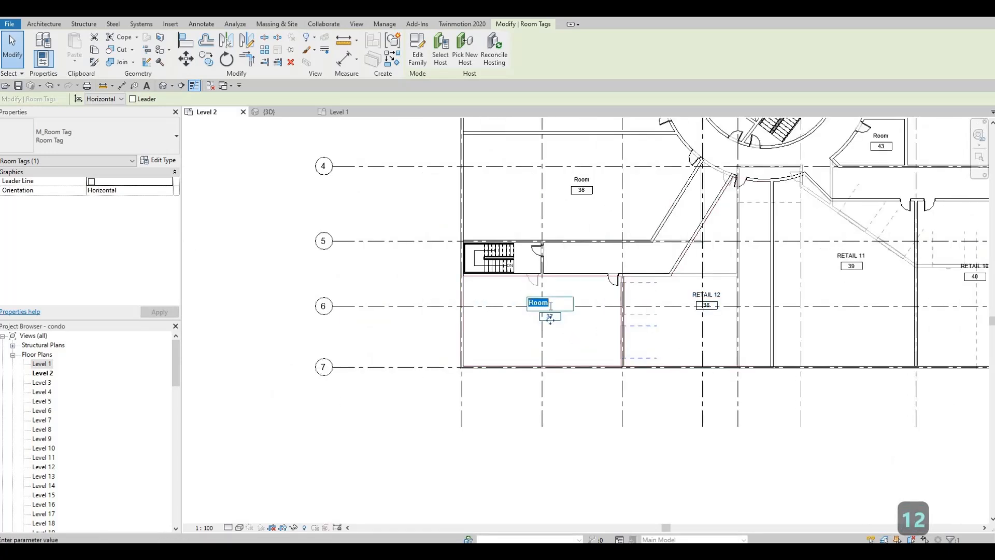
type("RETAIL 6")
key("BackSpace")
type("1")
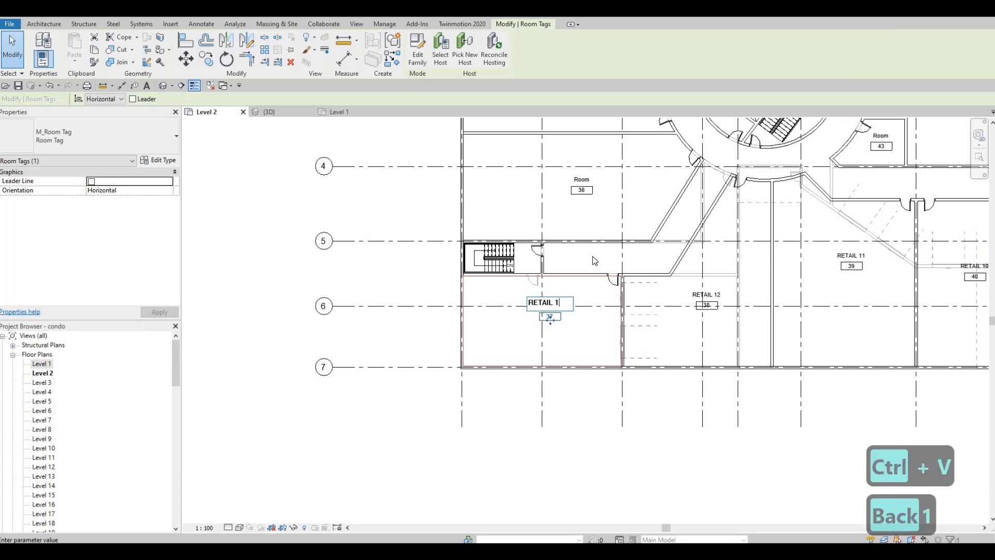
left_click(569, 378)
- Rename Room 36, north of the southwest stairwell, to RETAIL 14
middle_click_drag(558, 296, 529, 406)
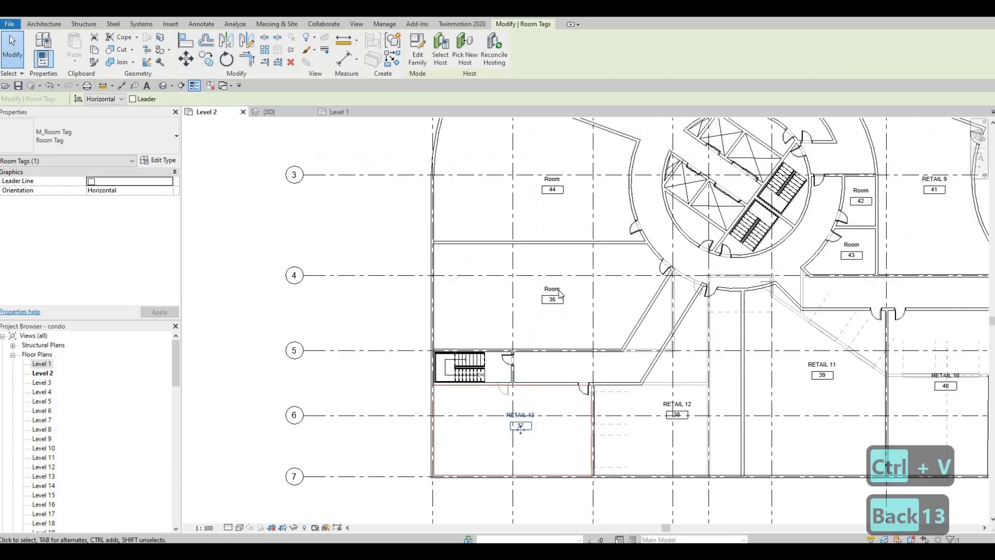
left_click(552, 300)
left_click(555, 289)
type("RETAIL 6")
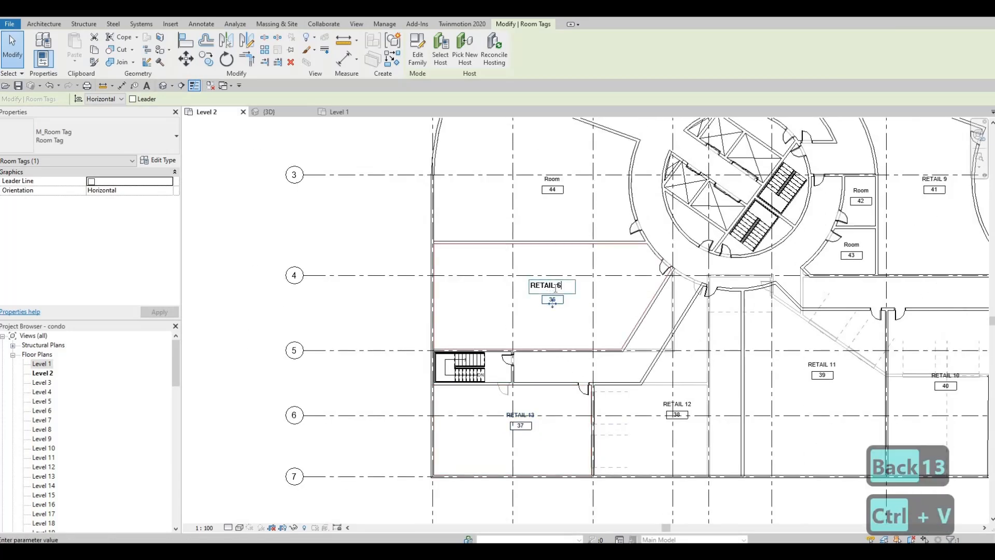
key("BackSpace")
type("1")
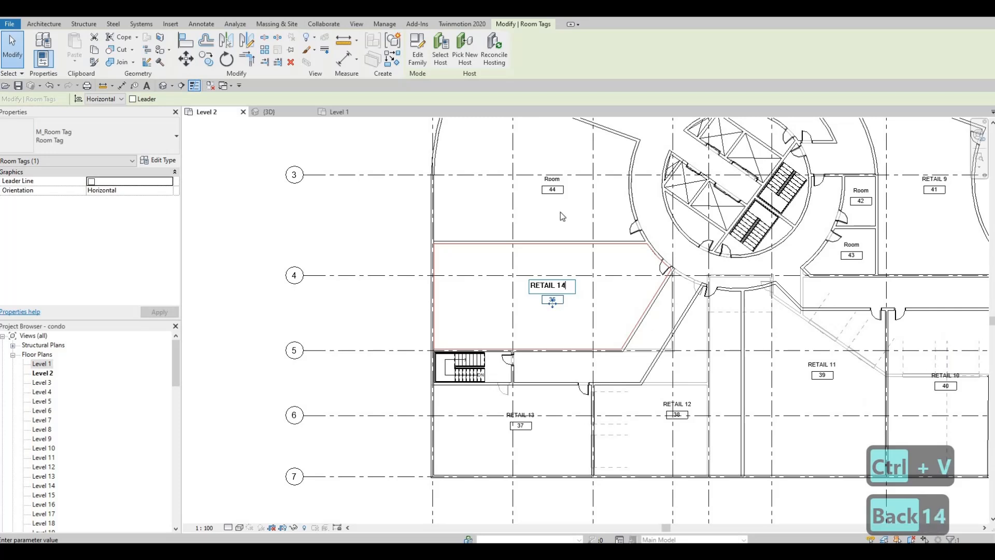
type("4")
- Rename Room 44, on the west side above RETAIL 14, to RETAIL 15
left_click(553, 190)
left_click(557, 178)
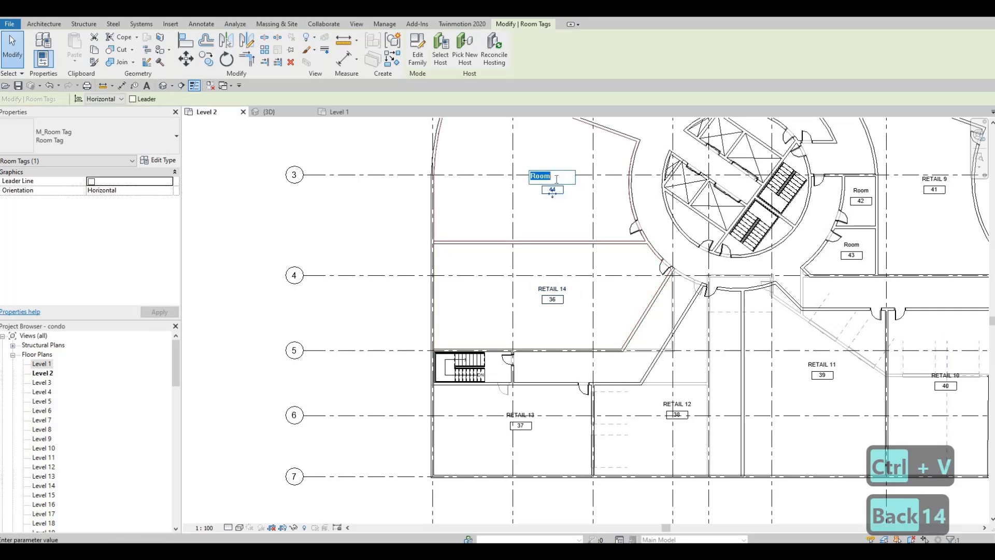
type("RETAIL 6")
key("BackSpace")
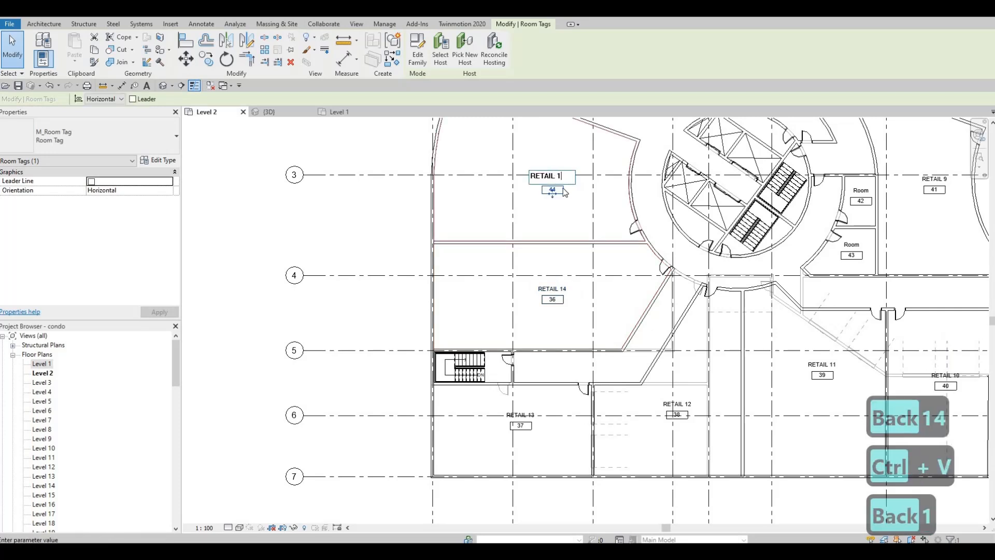
left_click(496, 296)
- Rename Room 32, on the north side northeast of the central atrium, to FOOD COURT
scroll(546, 234, "down", 2)
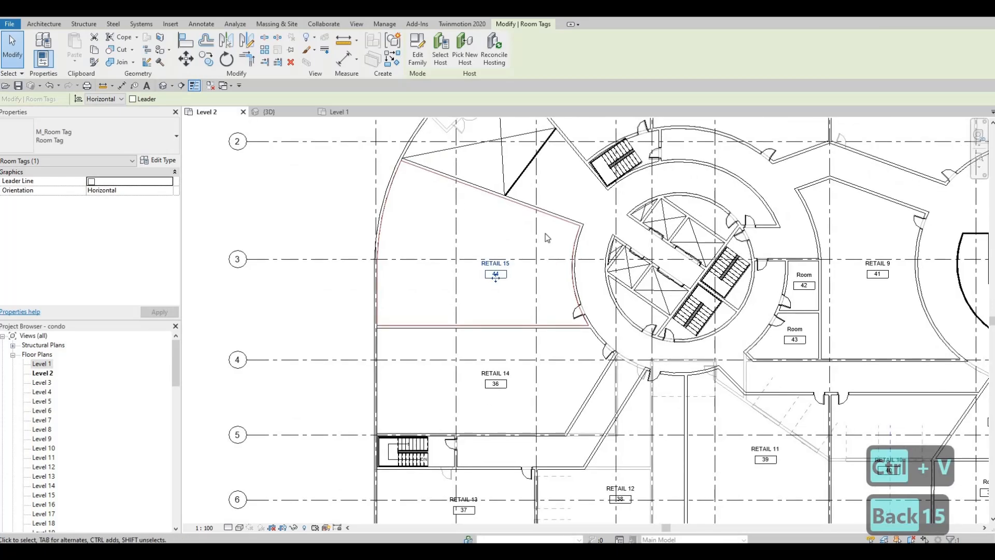
middle_click_drag(617, 286, 506, 228)
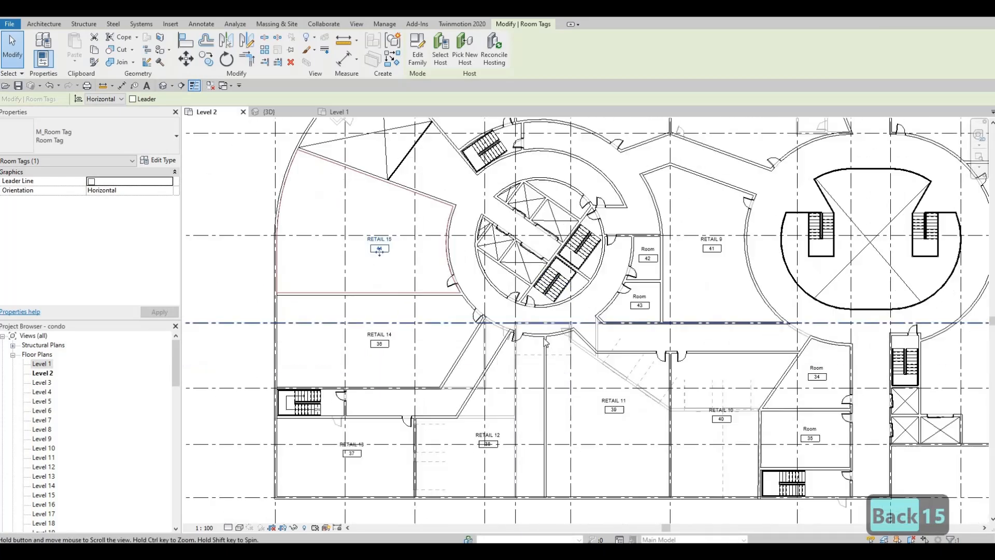
scroll(552, 448, "up", 1)
middle_click_drag(551, 448, 529, 355)
scroll(530, 353, "up", 1)
middle_click_drag(627, 334, 562, 324)
scroll(617, 356, "down", 2)
middle_click_drag(617, 356, 568, 541)
middle_click_drag(783, 291, 704, 378)
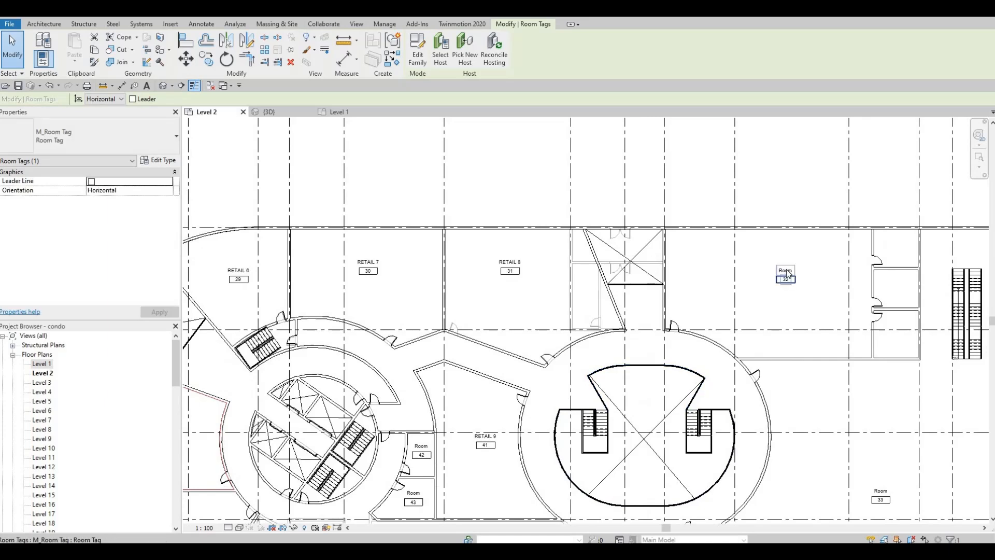
left_click(787, 275)
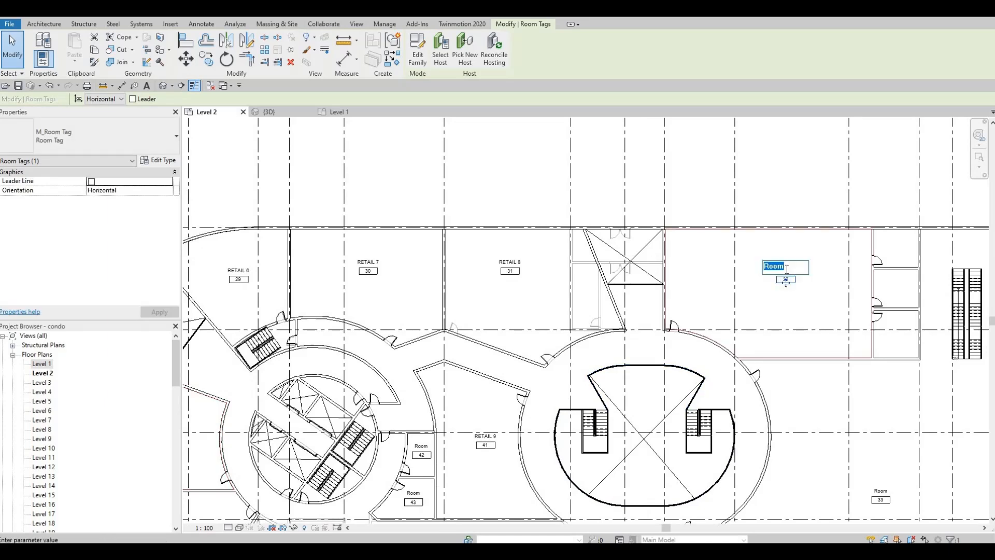
type("FOOD C")
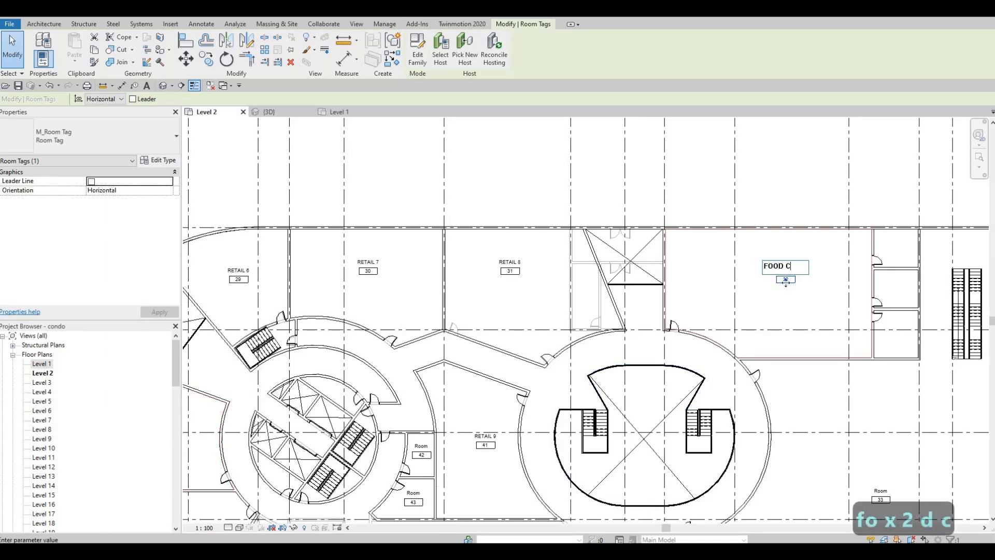
type("OURT")
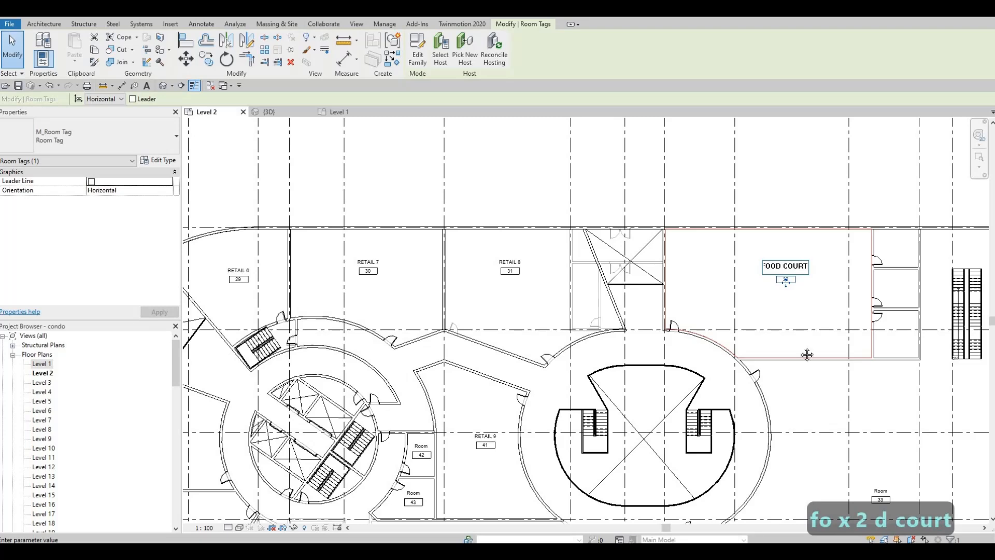
left_click(707, 230)
- Rename Room 33, the large space east of the central atrium, to 2ND FLOOR GROCERY STORE
middle_click_drag(850, 425, 733, 277)
scroll(733, 276, "down", 1)
scroll(759, 330, "up", 1)
left_click(760, 327)
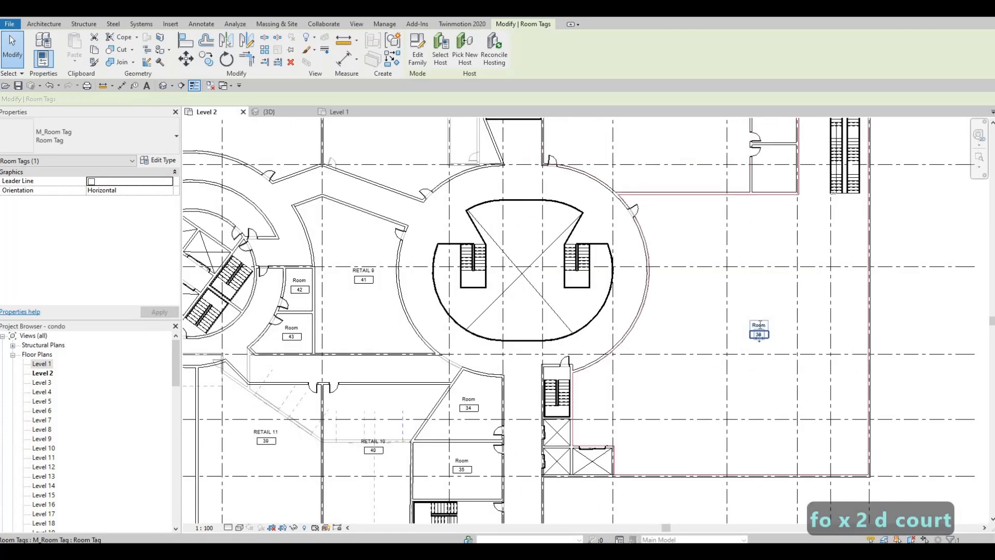
left_click(760, 325)
type("2ND ")
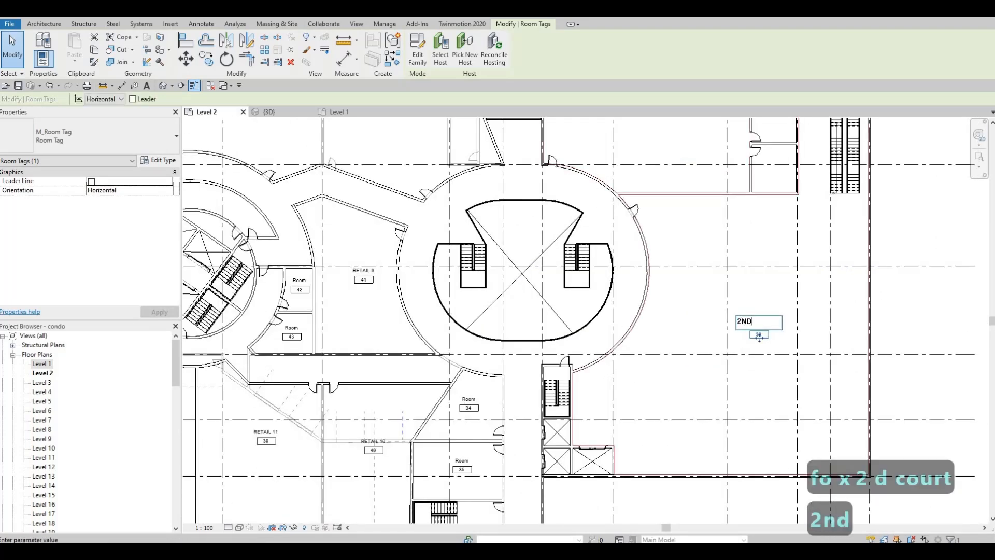
type("FLOOR")
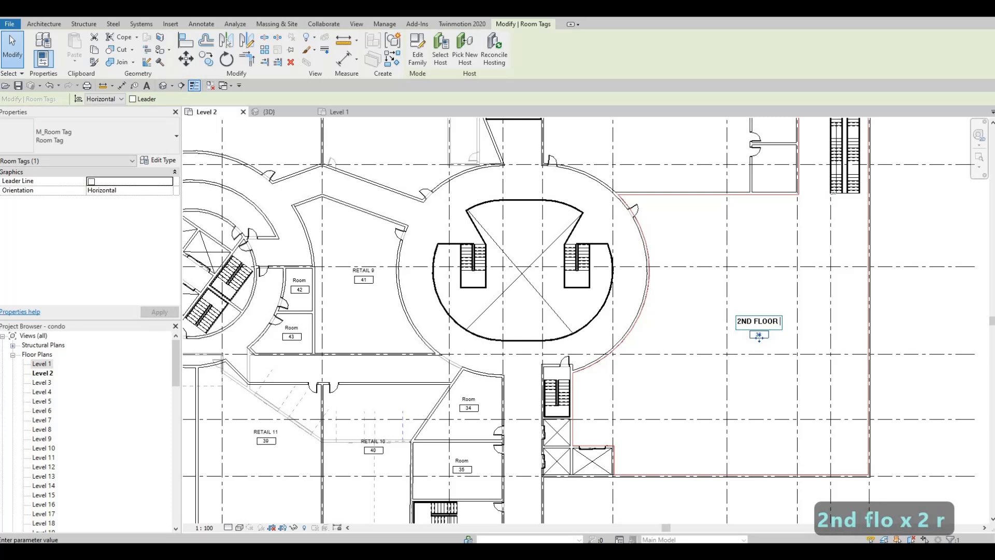
type(" GROC")
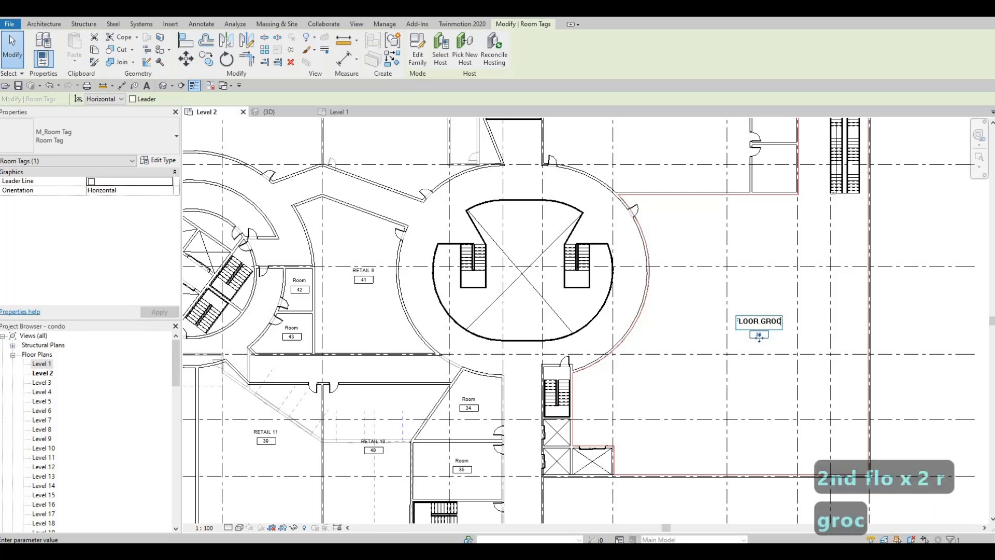
type("ERY STORE")
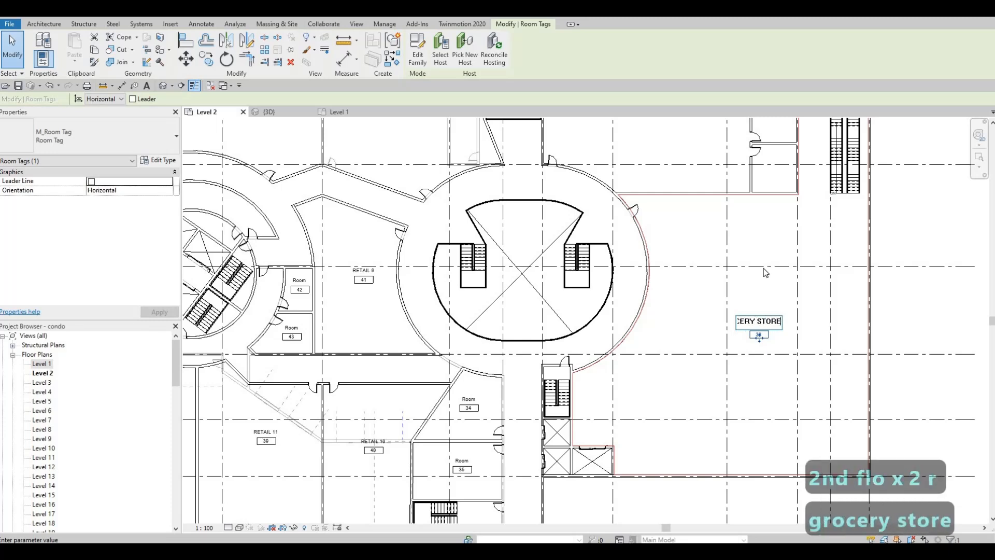
left_click(762, 275)
scroll(754, 325, "up", 4)
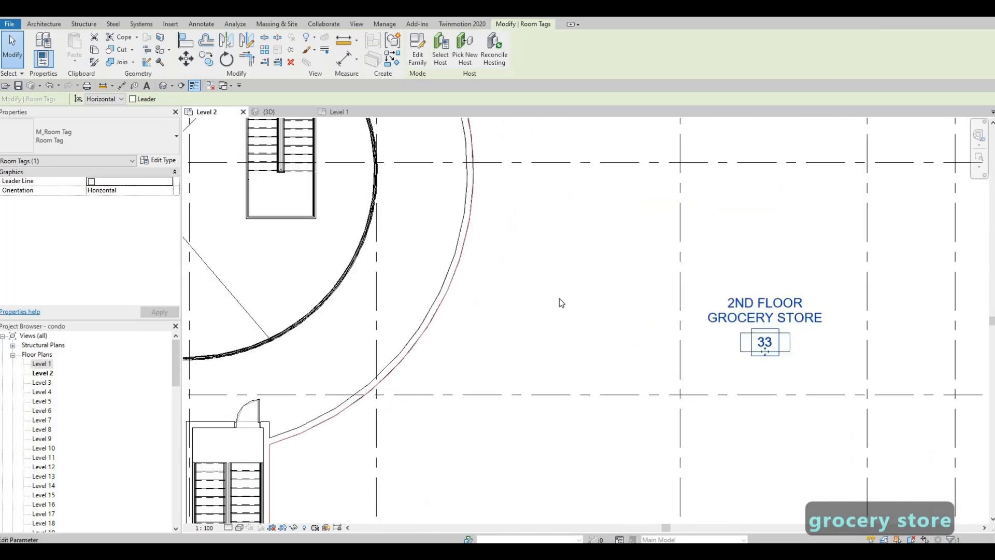
- Rename Room 42, between the circular core and RETAIL 9, to OFFICE 3
scroll(756, 337, "down", 2)
scroll(694, 249, "down", 5)
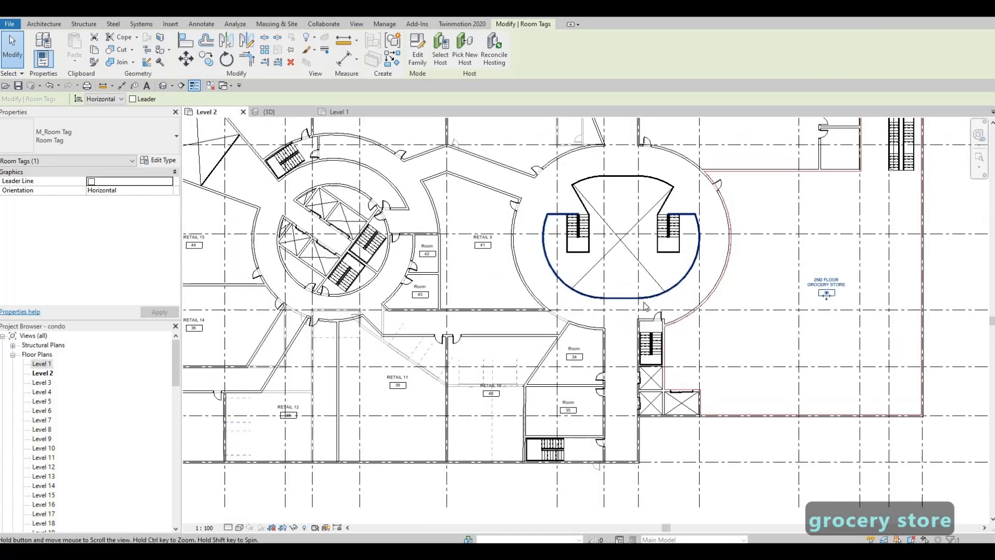
middle_click_drag(490, 292, 493, 312)
scroll(492, 311, "up", 6)
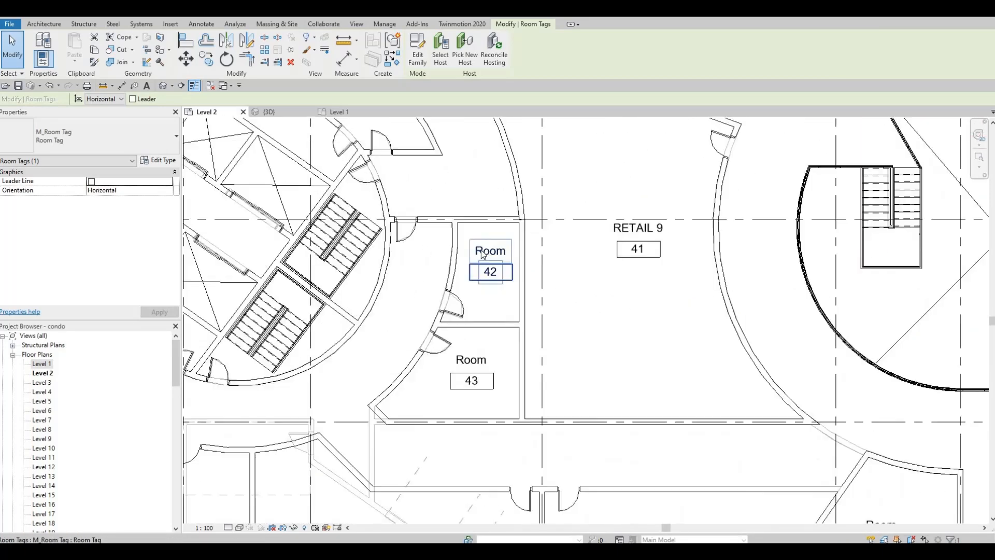
left_click(491, 272)
left_click(480, 251)
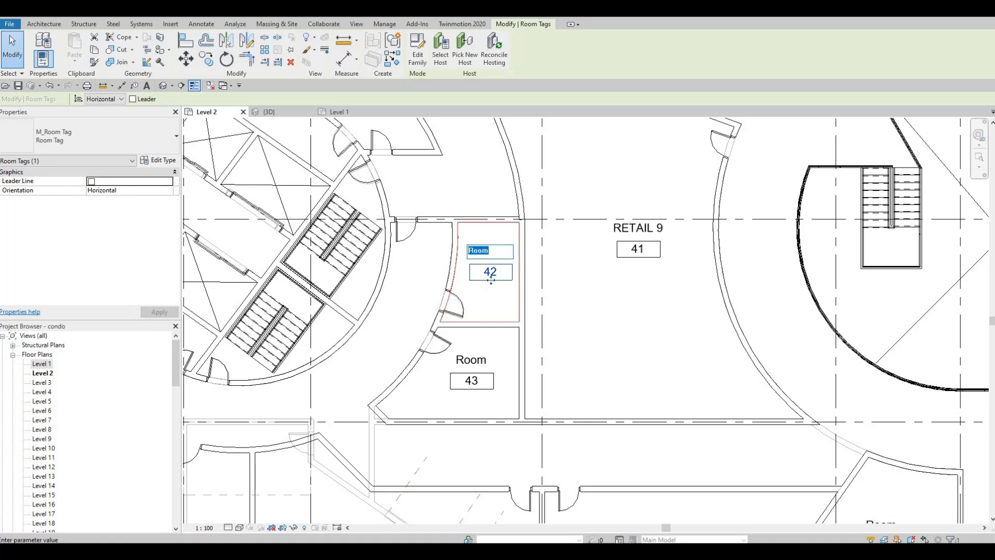
type("OFFICE")
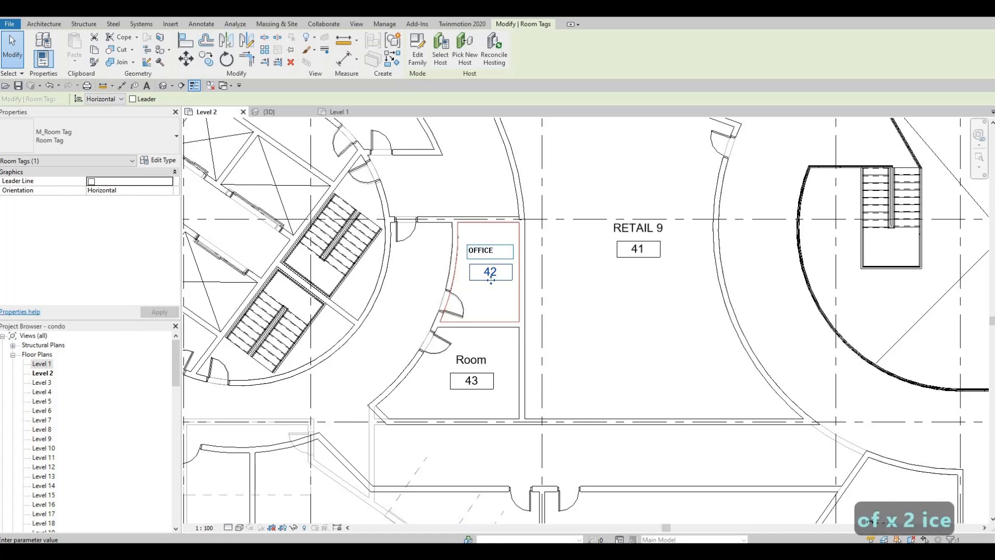
type(" 3")
key("Return")
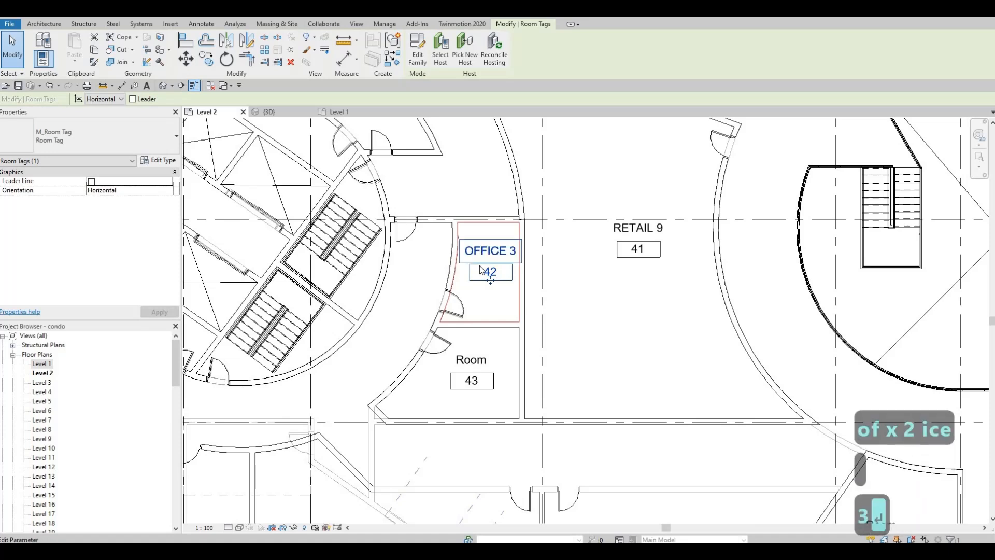
- Rename Room 43, directly south of OFFICE 3, to OFFICE 4
left_click(471, 365)
left_click(471, 361)
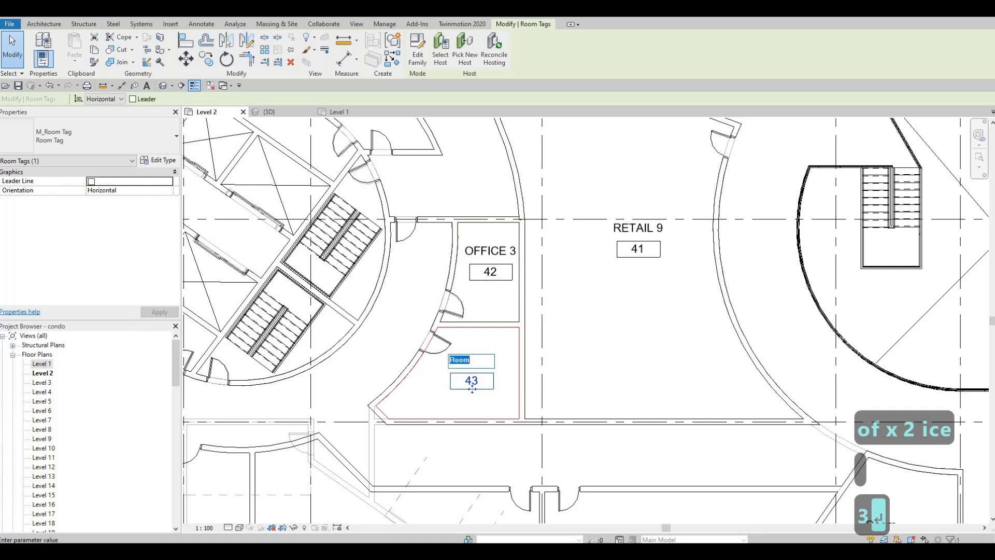
type("FOOCE 4")
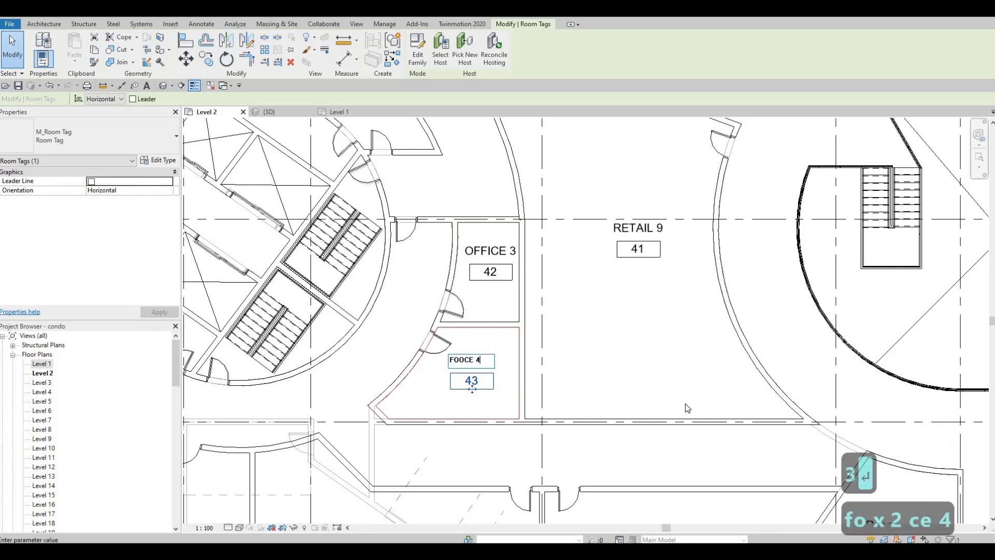
left_click(501, 357)
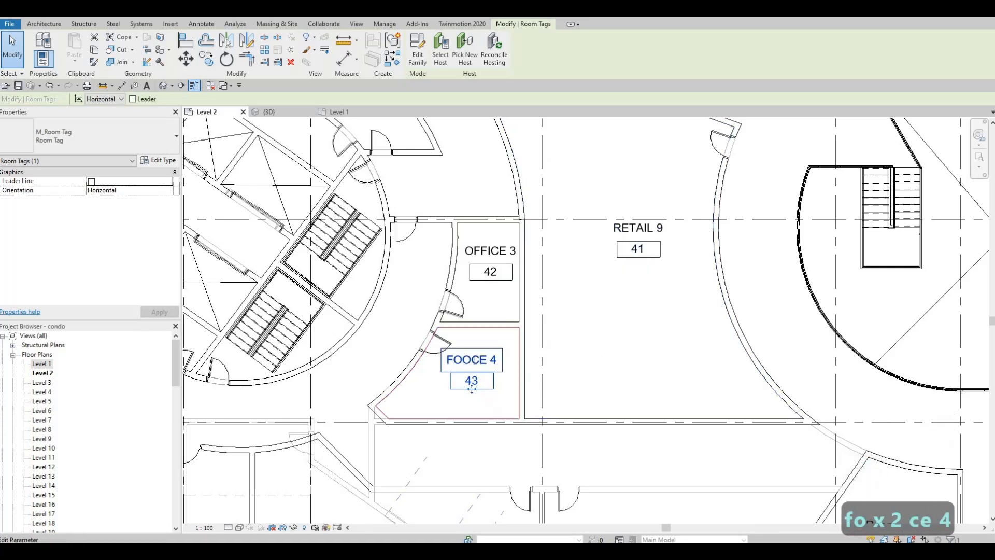
left_click(475, 361)
type("office 4")
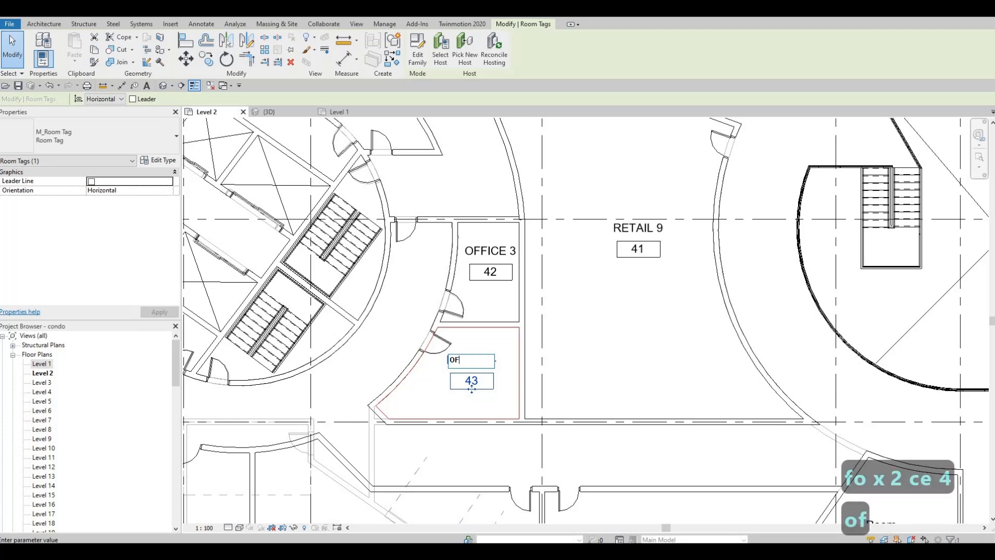
key("Escape")
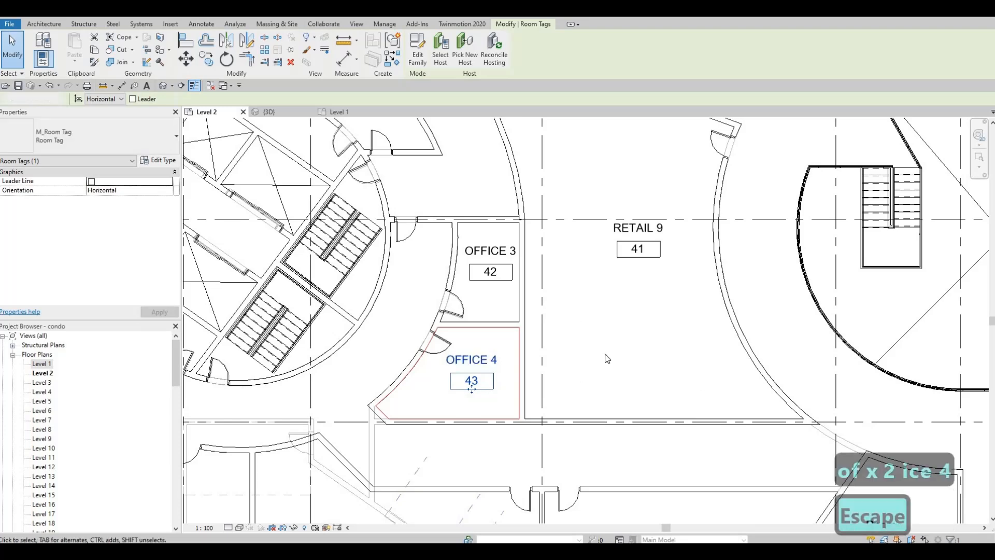
- Copy the name WOMENS WASHROOM from the tag of room 11 on the Level 1 floor plan
scroll(595, 259, "down", 4)
scroll(572, 263, "up", 4)
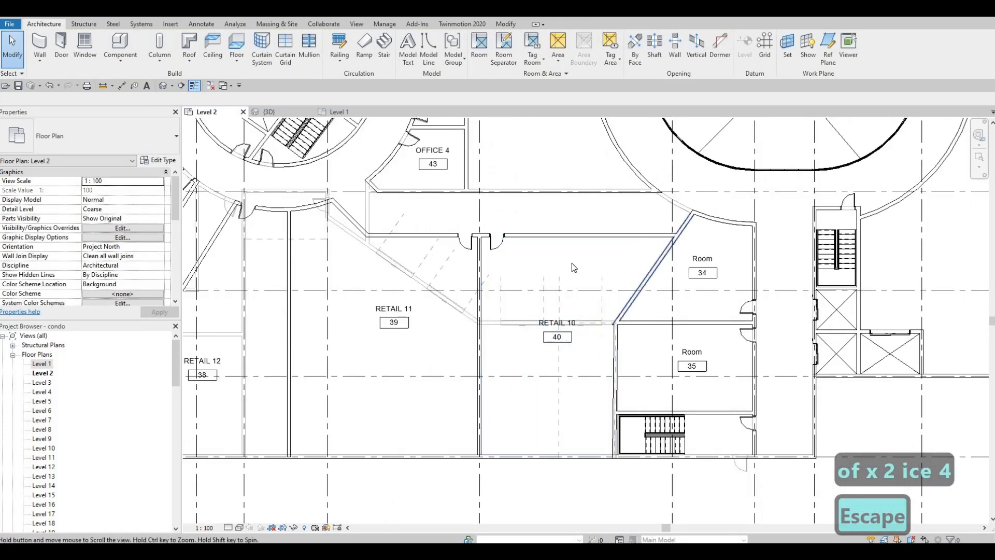
left_click(596, 301)
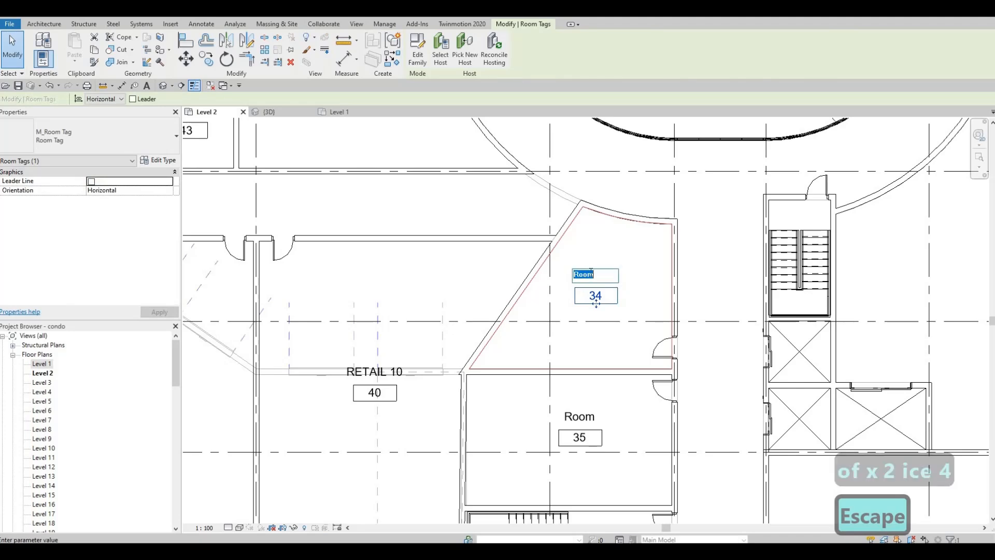
key("Escape")
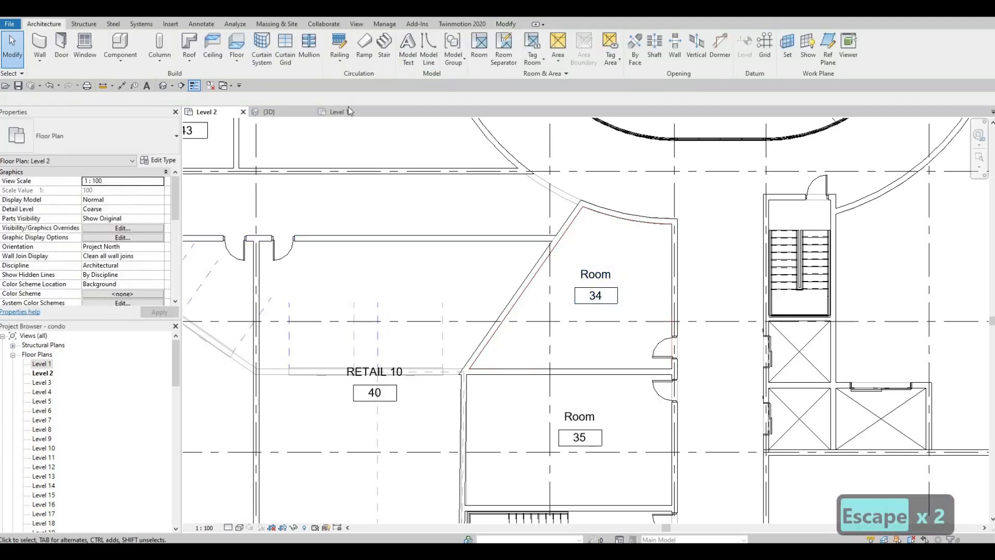
left_click(346, 113)
scroll(616, 209, "up", 5)
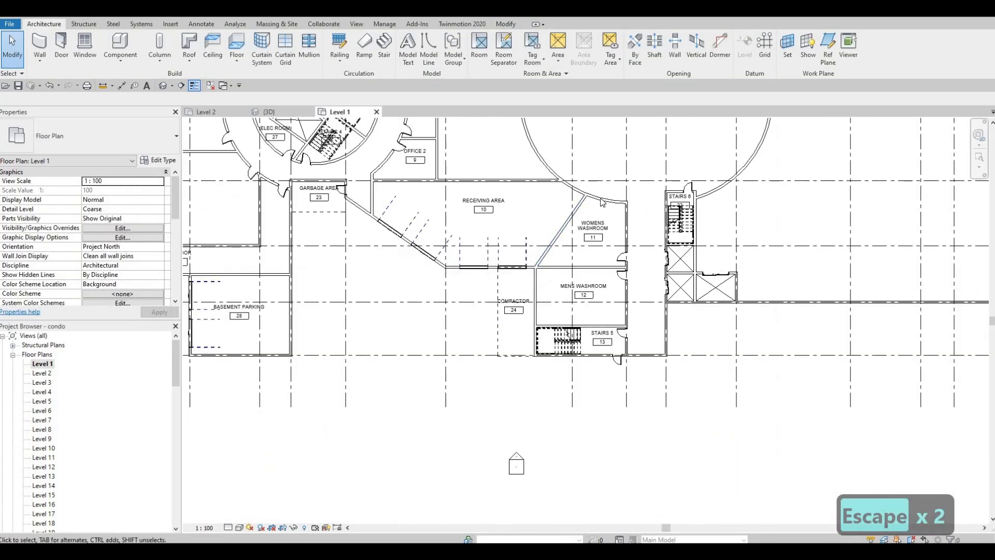
left_click(615, 209)
left_click(616, 210)
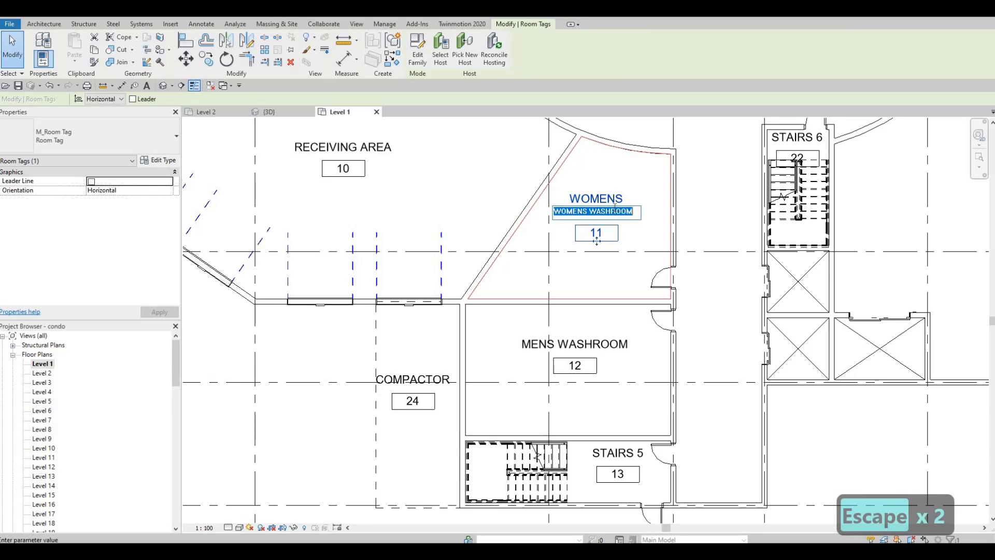
key("ctrl+c")
key("Escape")
key("Escape")
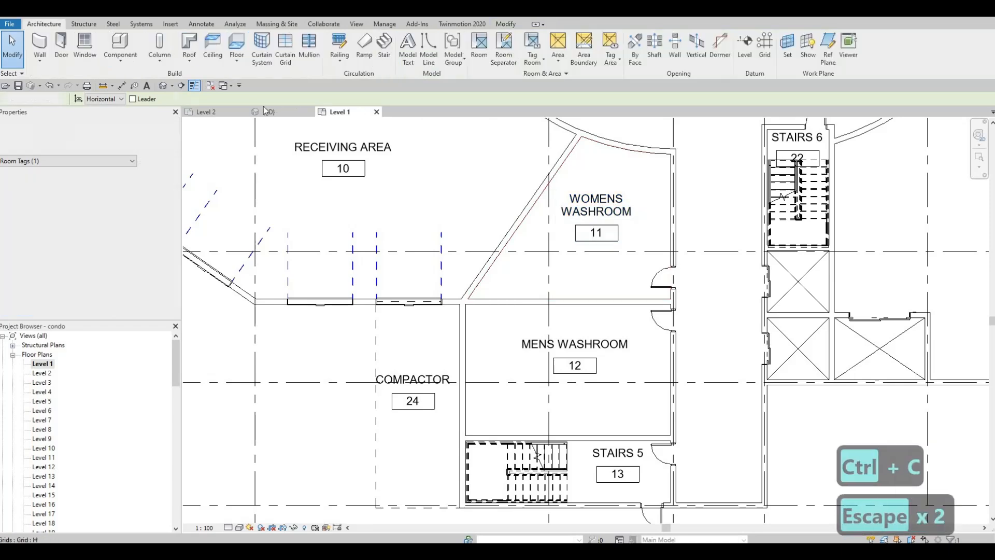
- Rename Room 34 on Level 2, east of RETAIL 10, to WOMENS WASHROOM 2ND using the copied name
key("ctrl+Tab")
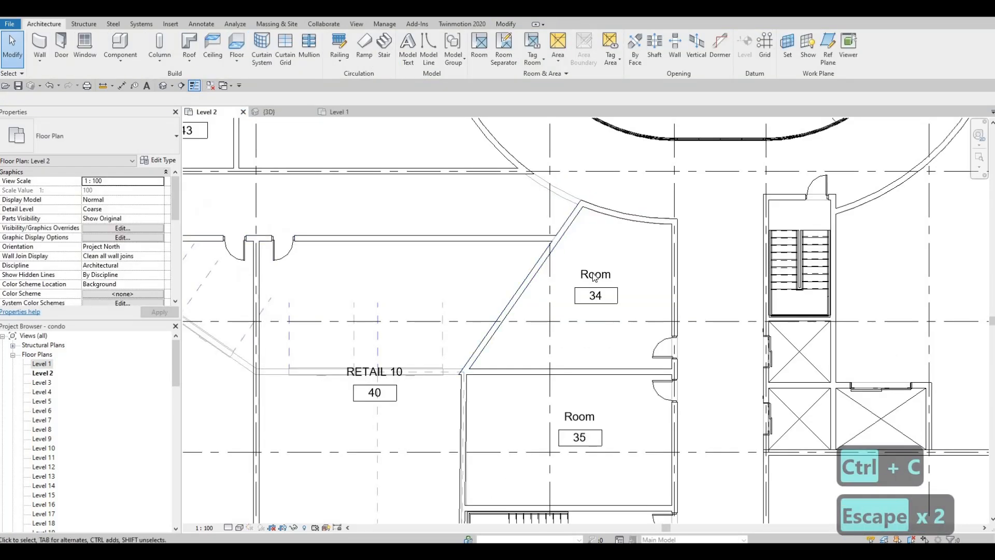
left_click(596, 275)
left_click(597, 276)
key("ctrl+v")
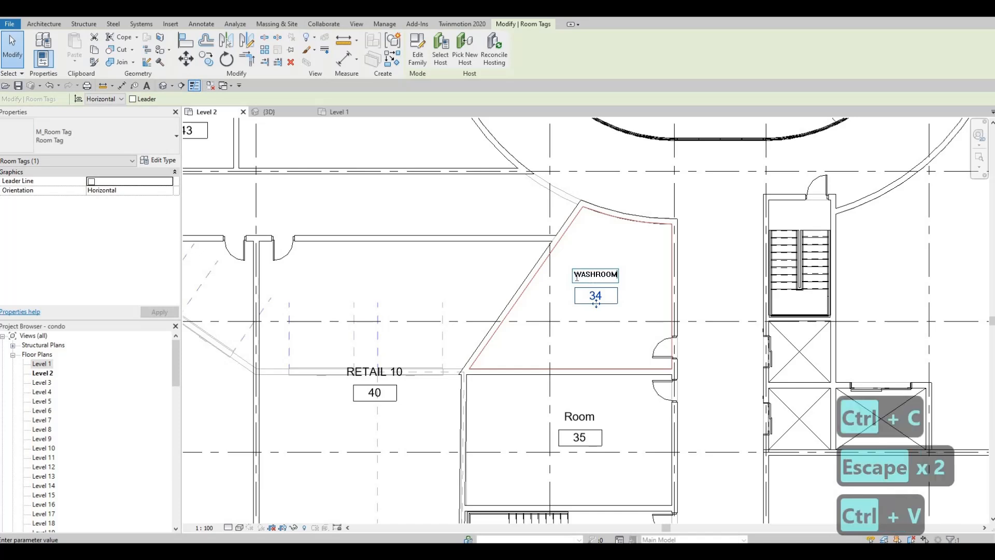
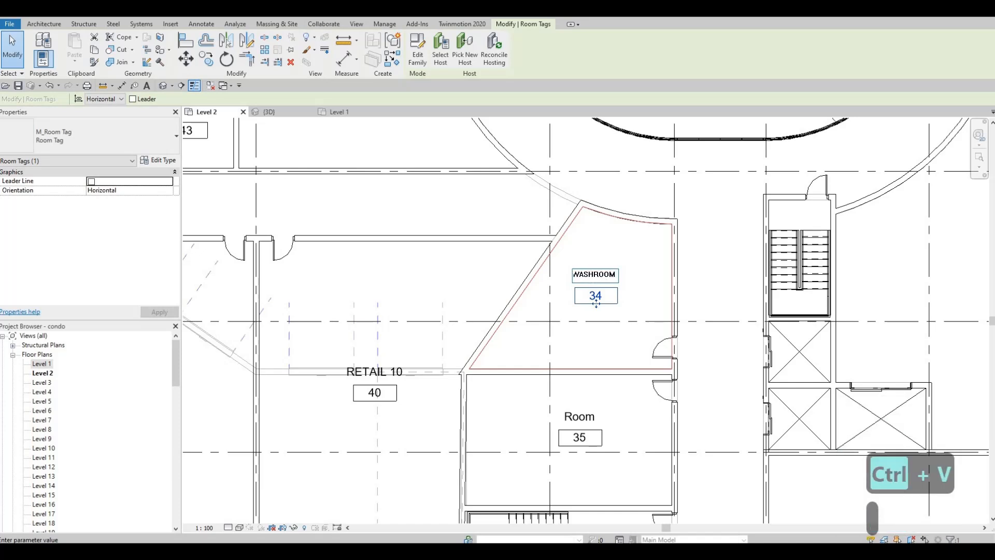
type("2ND")
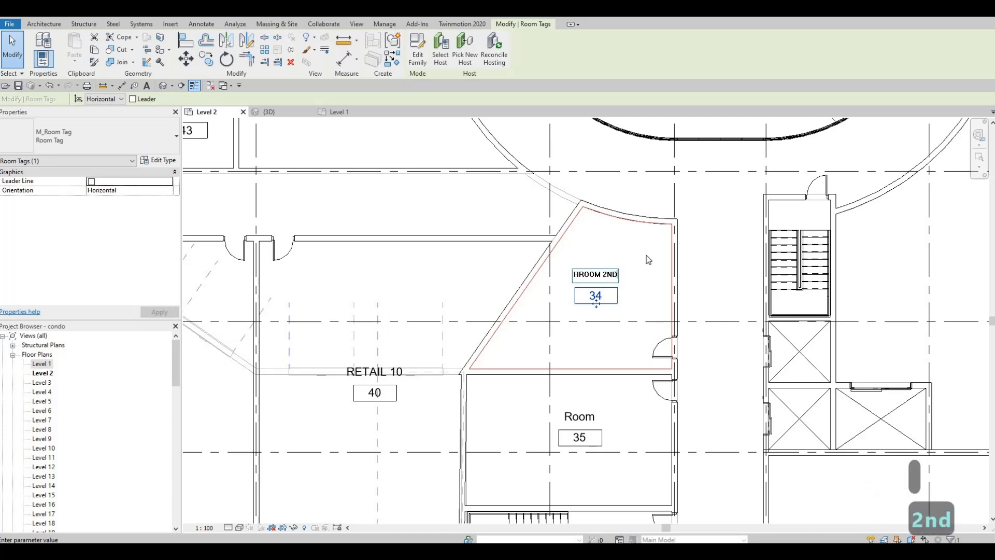
key("Return")
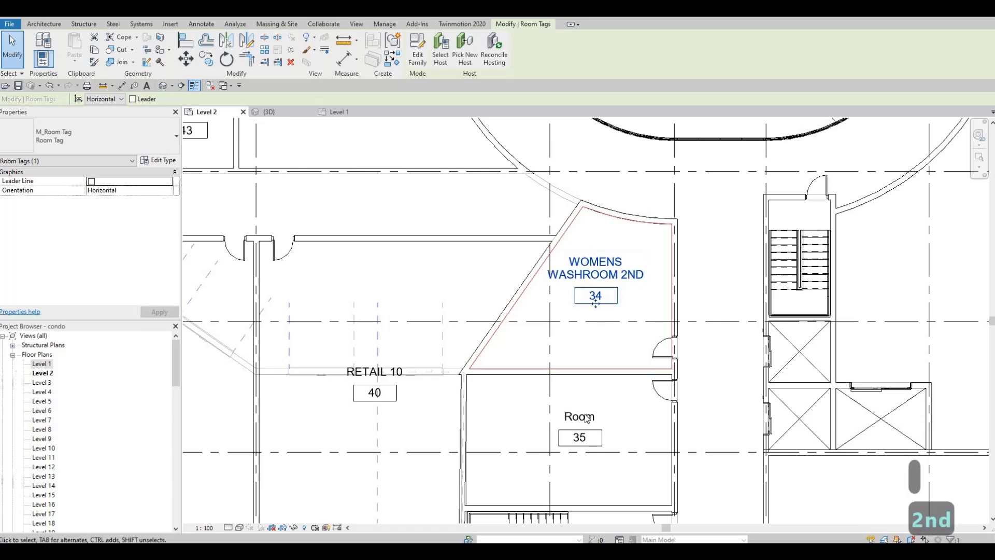
- Rename Room 35, directly south of the women's washroom, to MENS WASHROOM 2ND by adapting the copied name
left_click(581, 417)
left_click(583, 415)
type("WASHROOM")
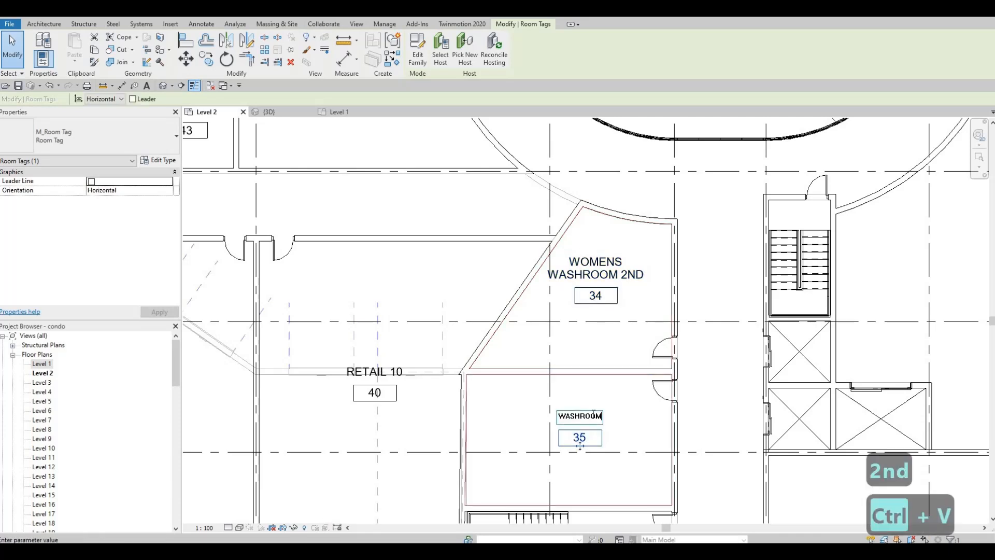
key("Right")
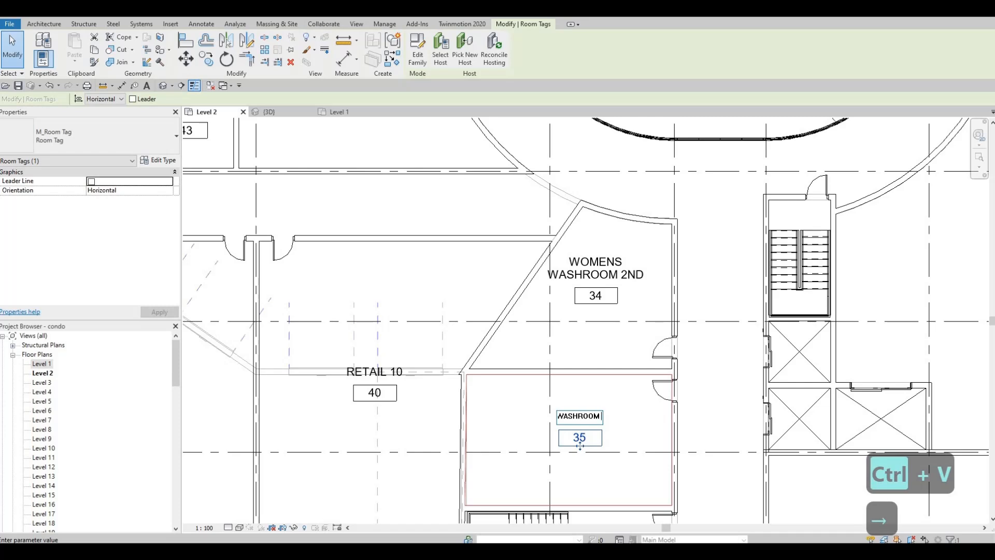
type("2N")
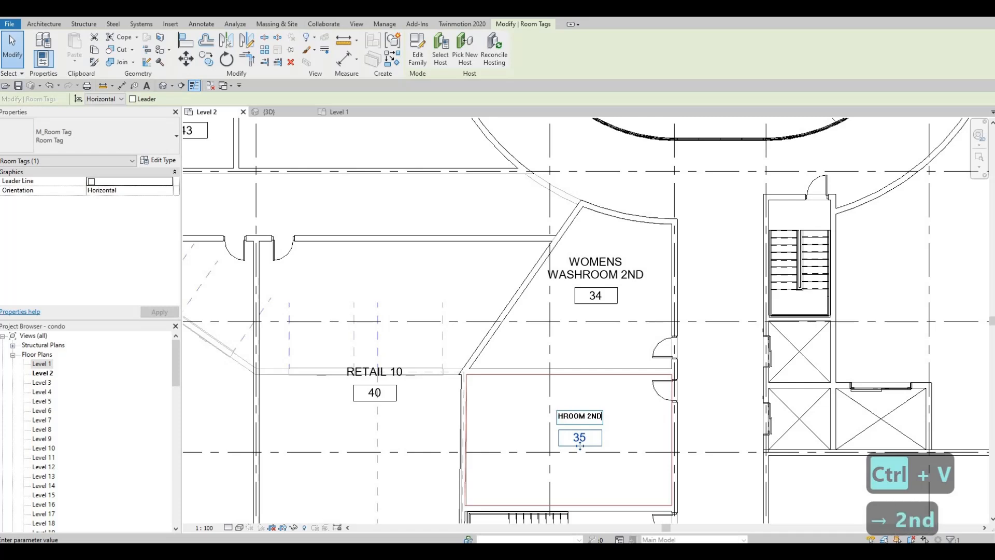
type("D")
key("Left")
key("Left")
key("Left")
key("Left")
key("Left")
key("Left")
key("Left")
key("Left")
key("Left")
key("Left")
key("Left")
key("Left")
key("Left")
key("Left")
key("Left")
key("Left")
key("Left")
key("Left")
key("Left")
key("Left")
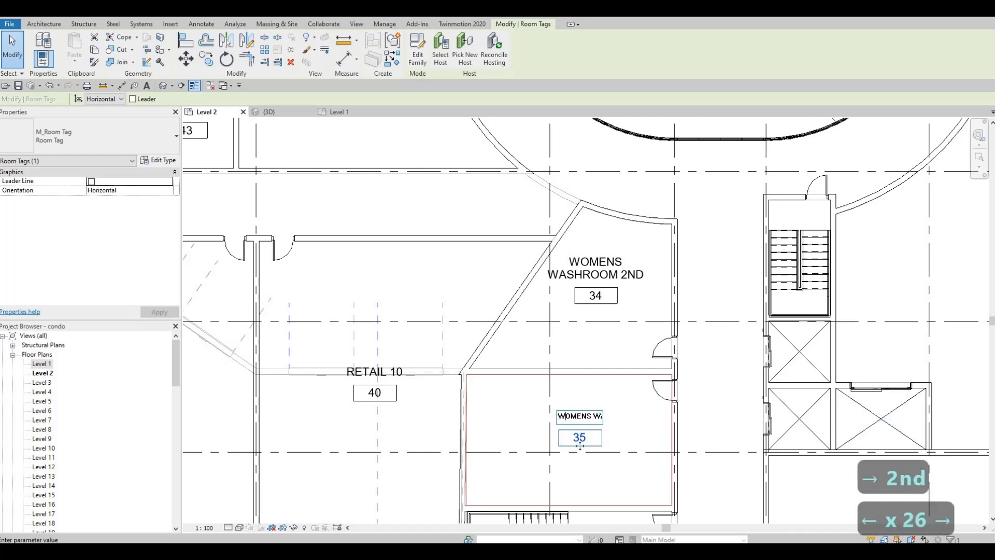
key("Right")
key("Right")
key("Left")
key("BackSpace")
key("BackSpace")
key("BackSpace")
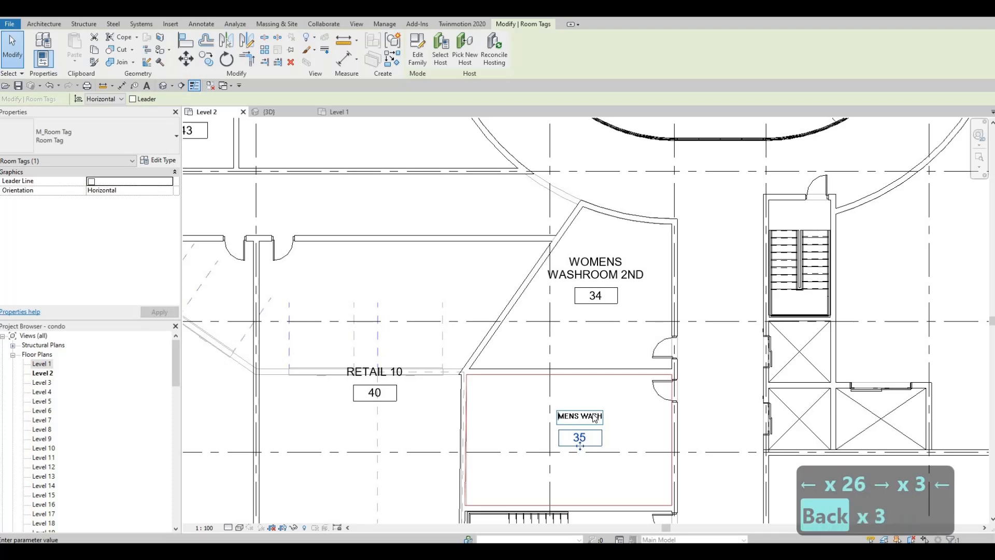
key("Return")
key("Escape")
key("Escape")
scroll(639, 283, "down", 2)
scroll(638, 283, "down", 2)
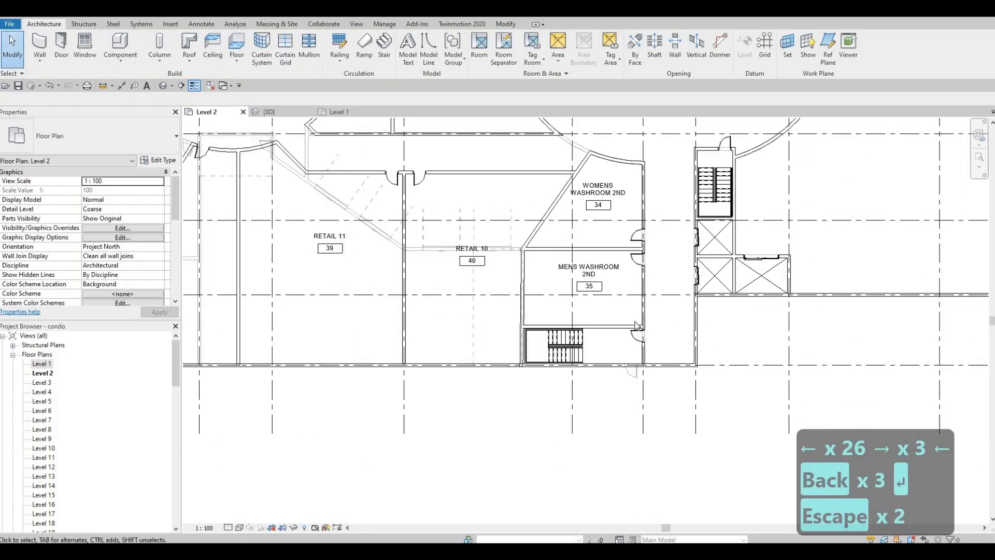
scroll(668, 313, "down", 3)
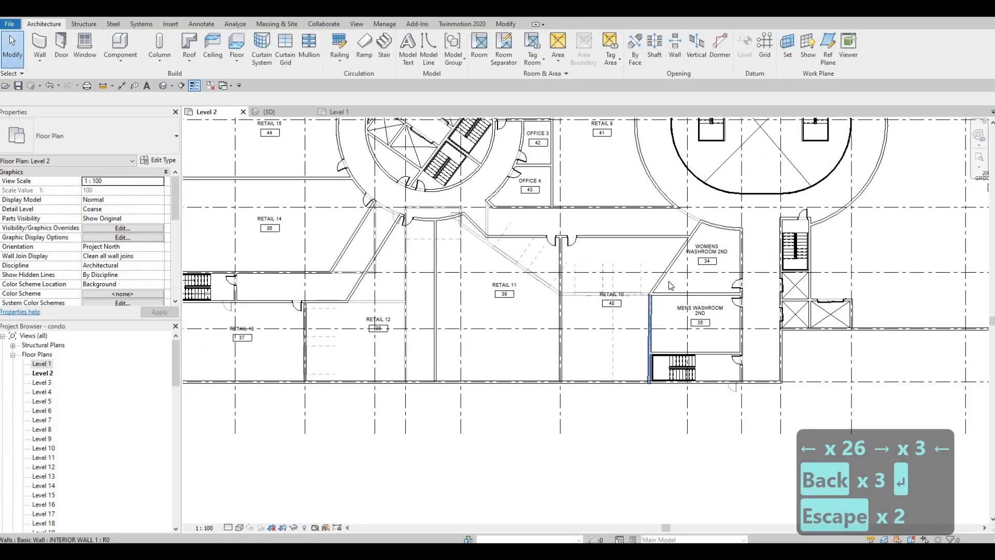
scroll(669, 281, "down", 3)
key("Escape")
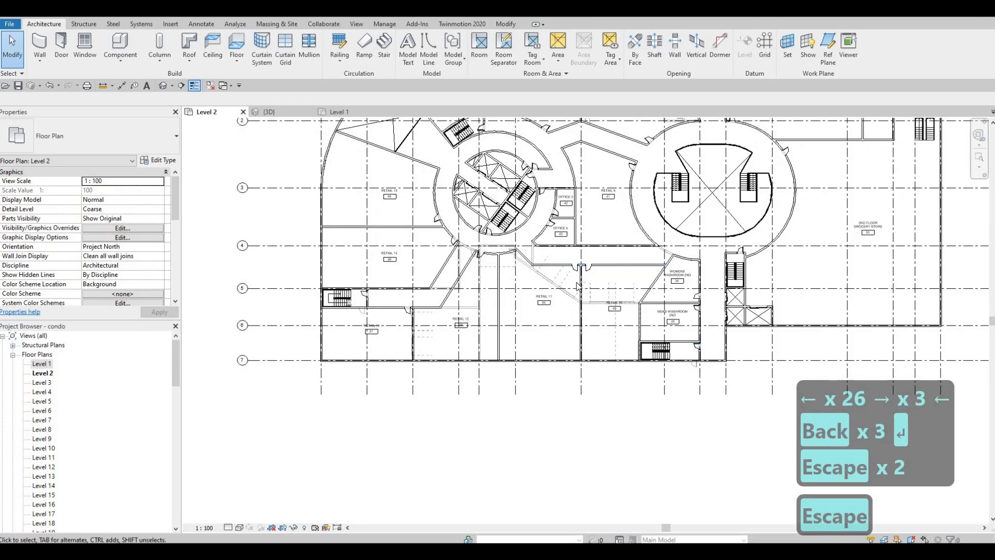
- Review the room tags across the Level 2 floor plan, from the retail units and offices to the washrooms
middle_click_drag(587, 229, 590, 278)
scroll(590, 278, "down", 1)
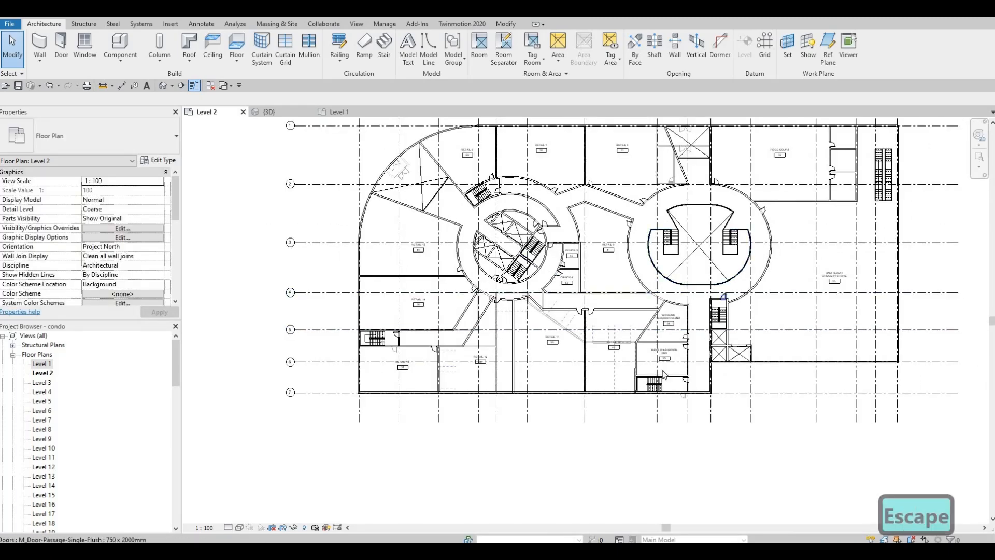
scroll(593, 320, "up", 2)
scroll(578, 313, "up", 1)
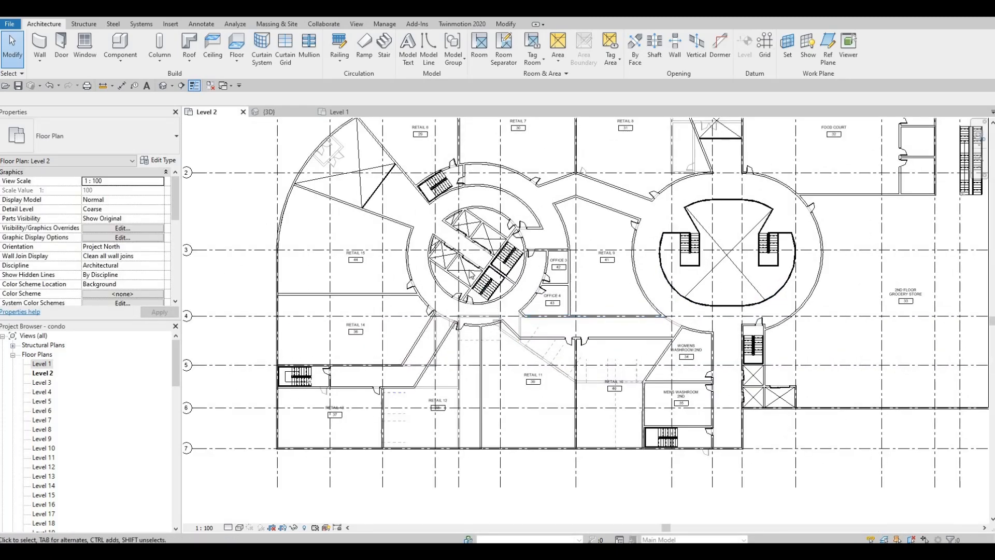
scroll(631, 326, "up", 2)
middle_click_drag(631, 326, 679, 340)
scroll(635, 308, "up", 3)
middle_click_drag(635, 307, 719, 342)
scroll(498, 228, "down", 3)
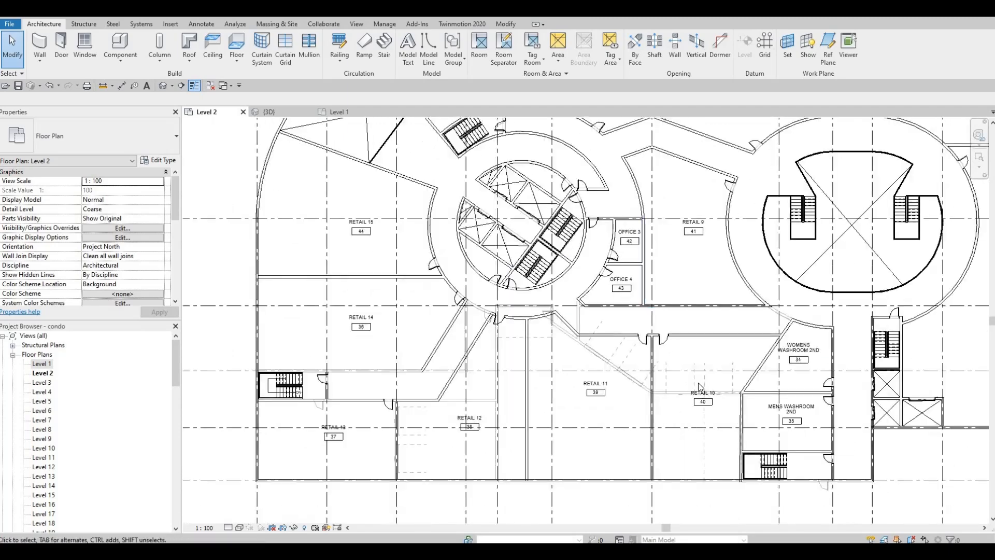
scroll(437, 369, "down", 1)
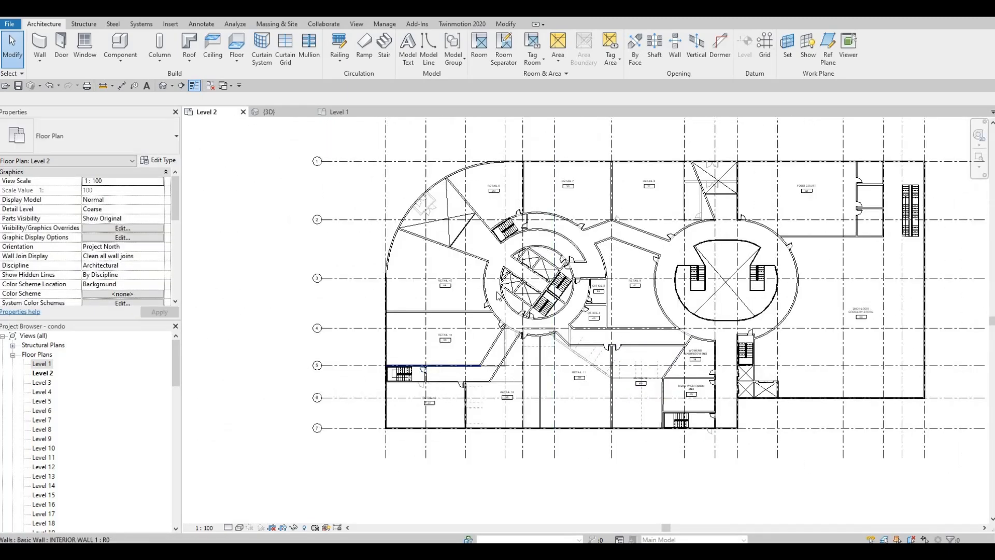
middle_click_drag(436, 367, 426, 386)
middle_click_drag(666, 307, 640, 308)
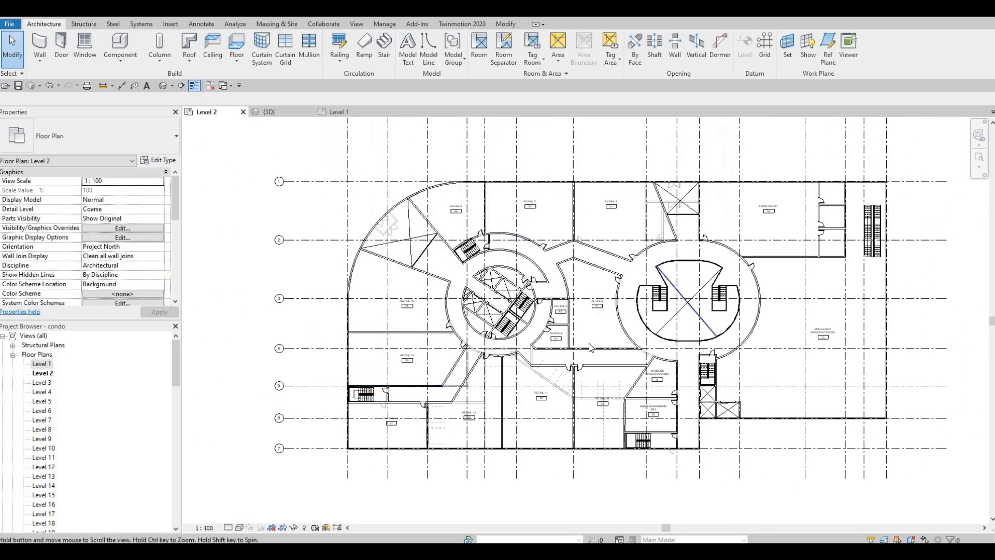
scroll(636, 330, "up", 2)
middle_click_drag(631, 391, 651, 354)
scroll(637, 379, "up", 5)
scroll(592, 338, "down", 3)
scroll(665, 382, "down", 2)
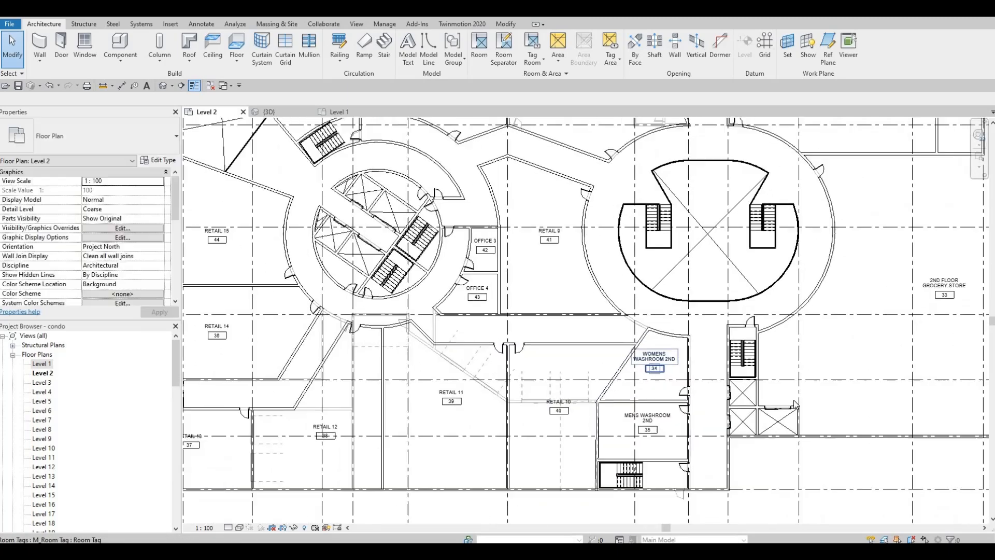
- Examine the food court, grocery store and circular core on Level 2 for spaces without room tags
middle_click_drag(847, 326, 795, 333)
scroll(795, 334, "down", 2)
middle_click_drag(869, 211, 835, 258)
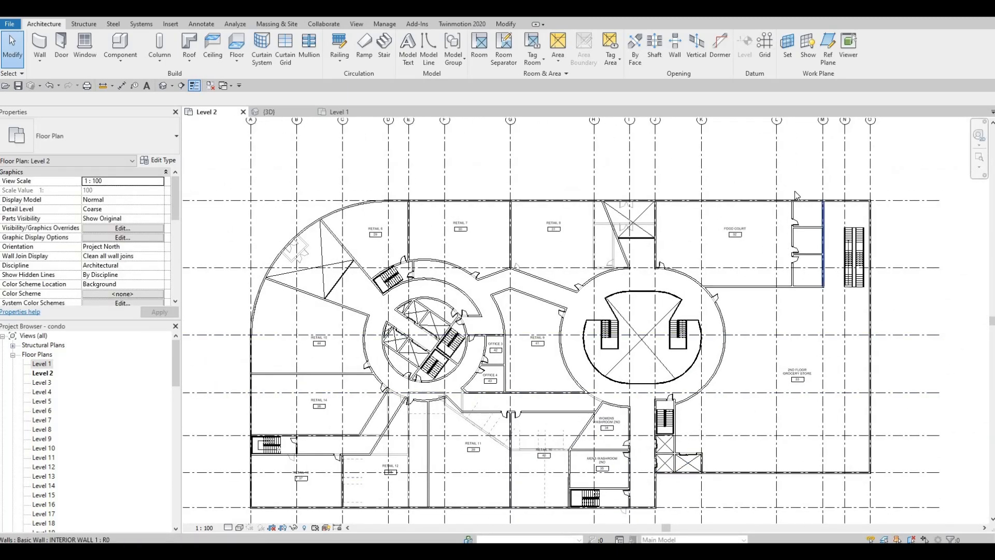
scroll(839, 244, "up", 2)
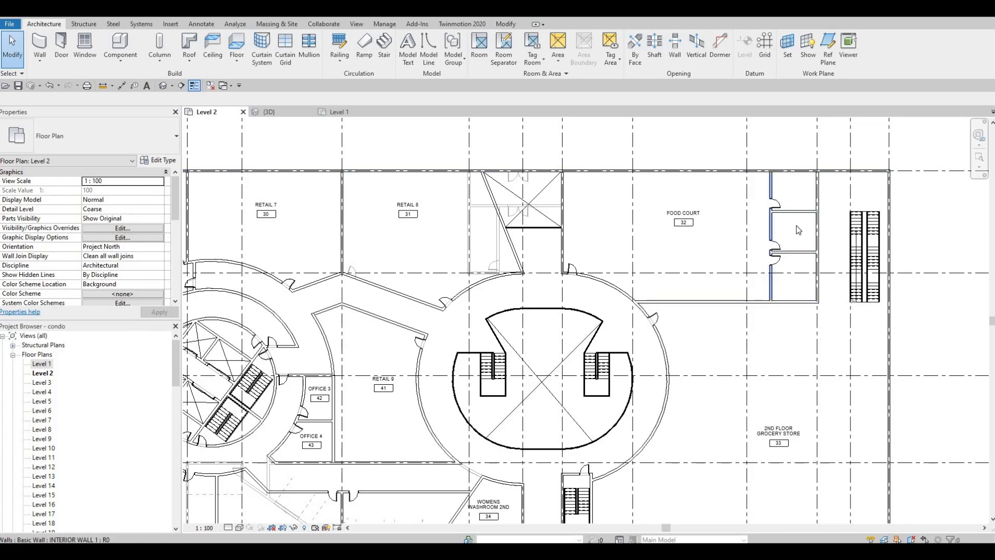
scroll(758, 241, "down", 5)
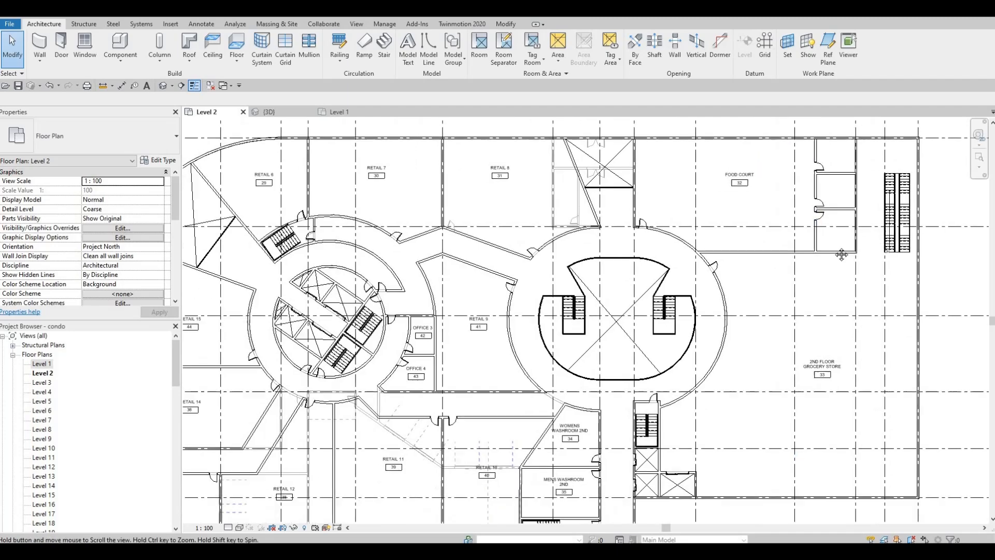
key("Escape")
scroll(775, 276, "up", 5)
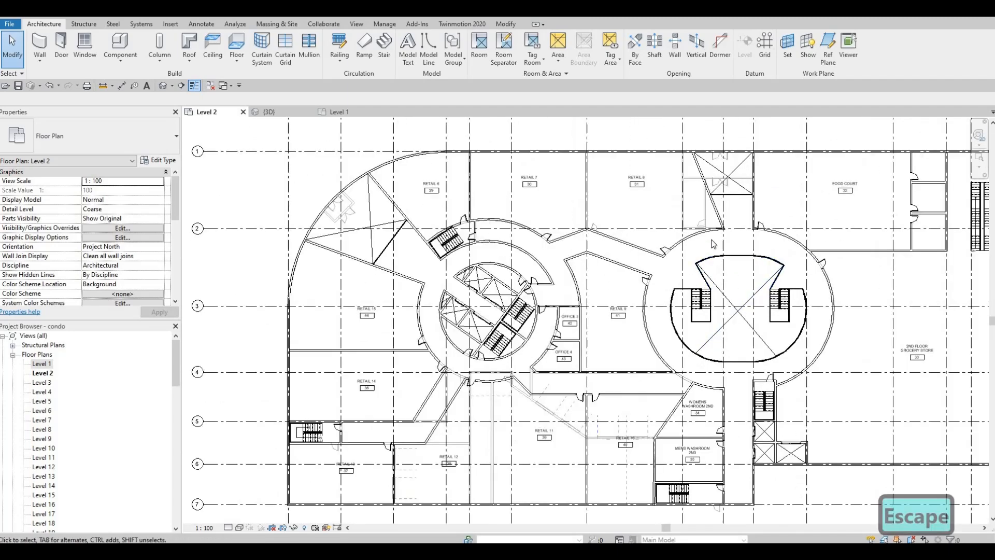
middle_click_drag(711, 191, 805, 217)
scroll(711, 255, "down", 2)
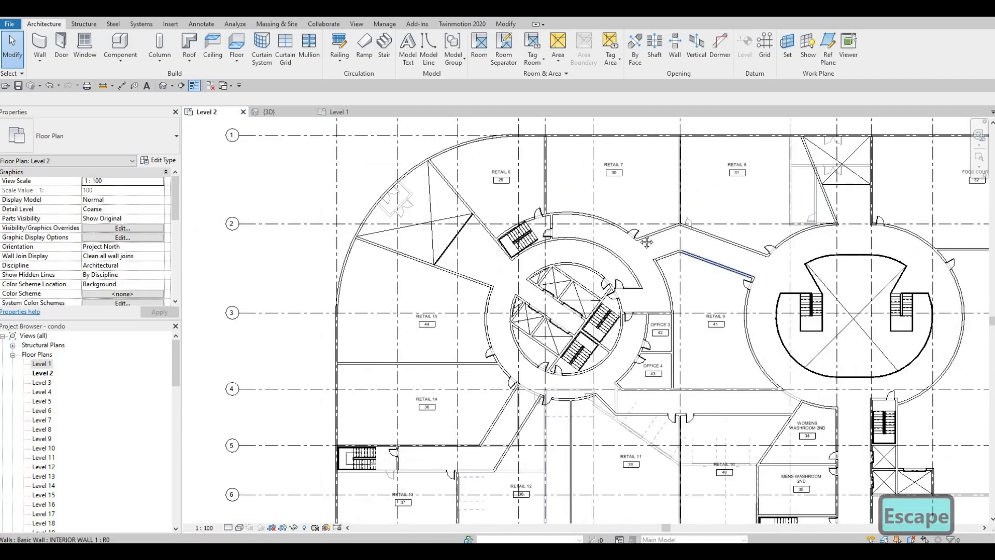
- Place tagged rooms in the two untagged curved spaces flanking the elevator shafts in Level 2's circular core
middle_click_drag(620, 280, 624, 187)
scroll(478, 218, "up", 3)
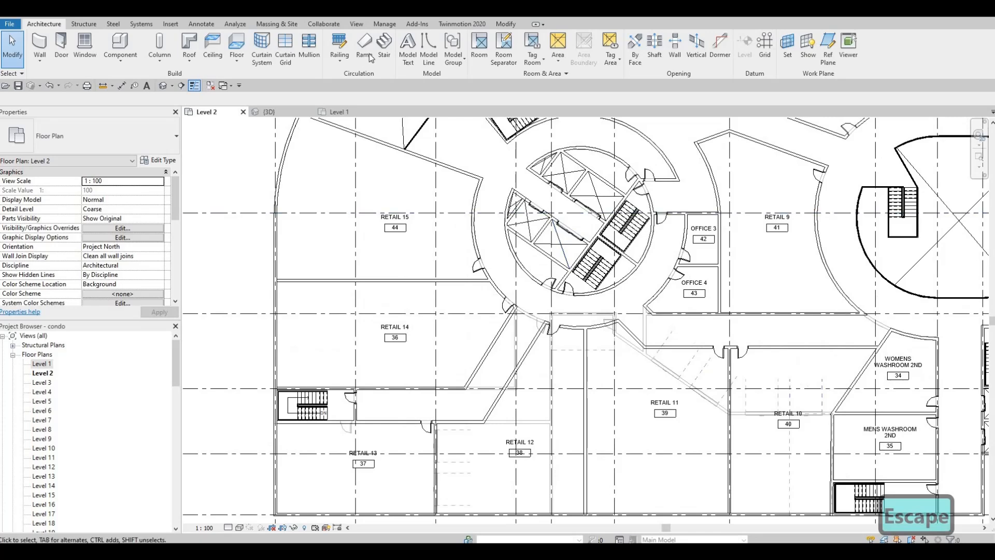
key("r")
key("m")
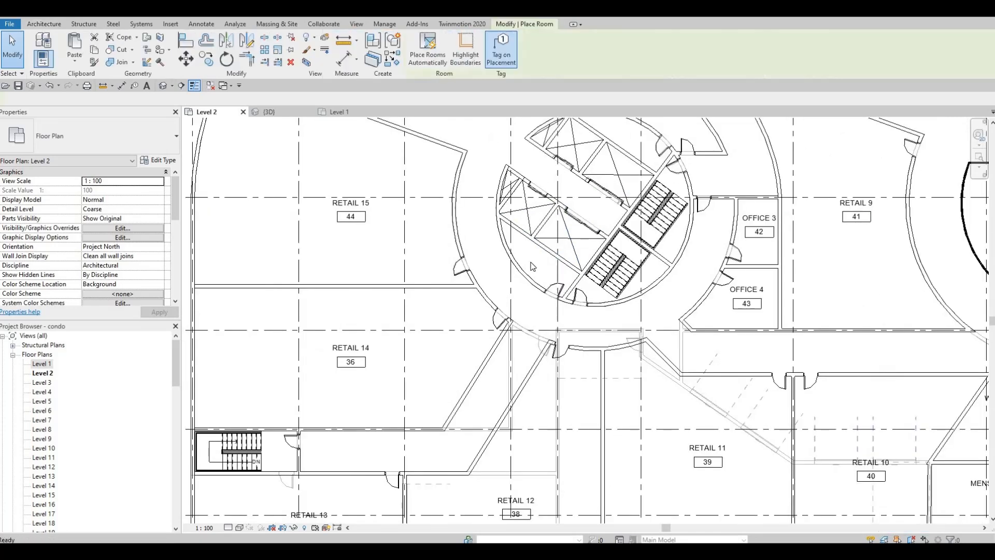
scroll(541, 267, "up", 2)
left_click(541, 267)
middle_click_drag(590, 218, 529, 324)
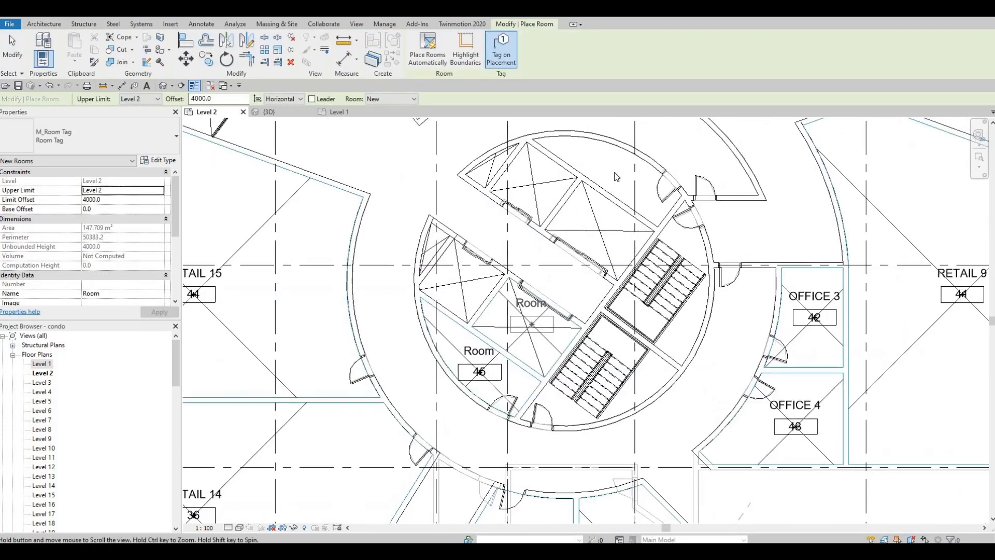
left_click(615, 175)
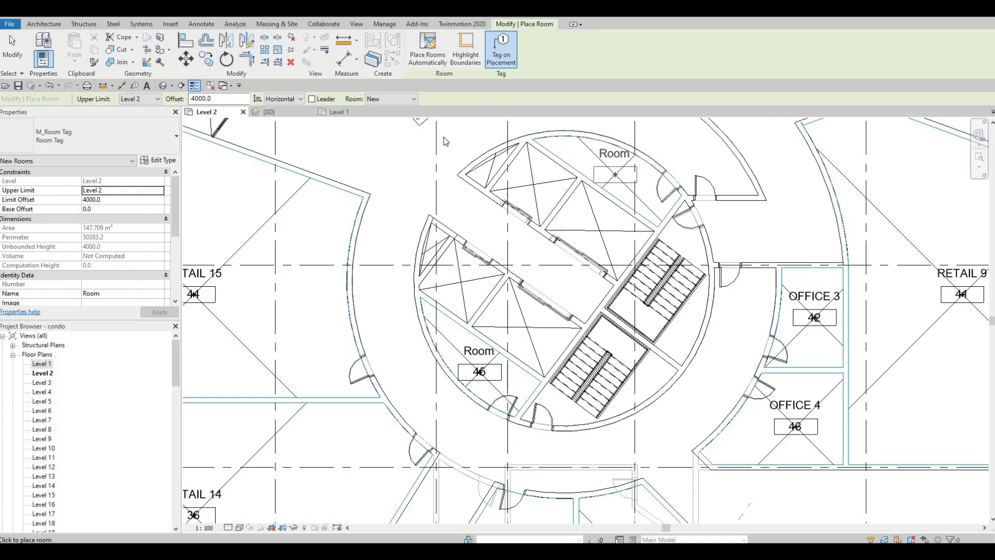
key("Escape")
key("Escape")
key("Escape")
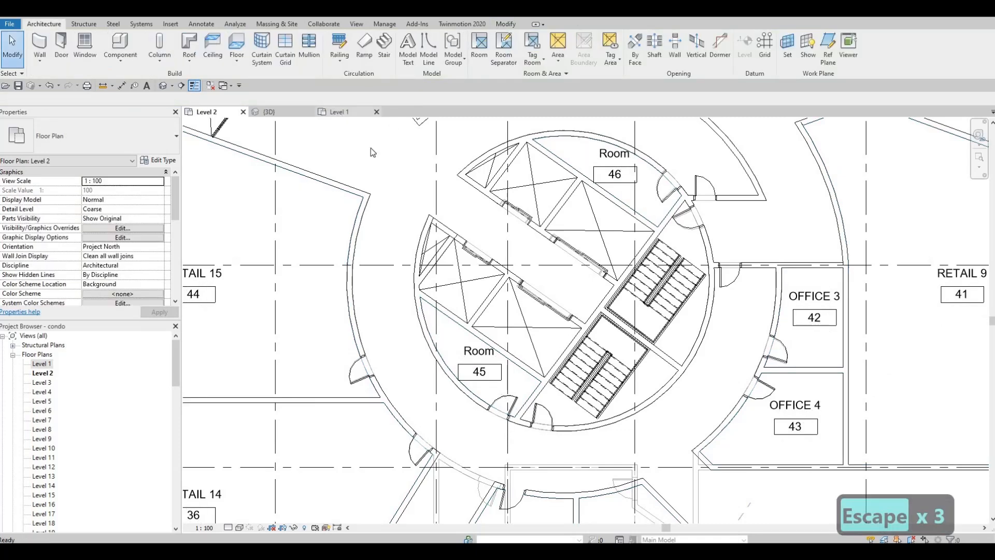
- Check the Level 1 floor plan for the names of the two curved rooms beside the core's elevator shafts
left_click(339, 112)
middle_click_drag(585, 422, 585, 426)
scroll(488, 282, "down", 2)
middle_click_drag(808, 309, 899, 523)
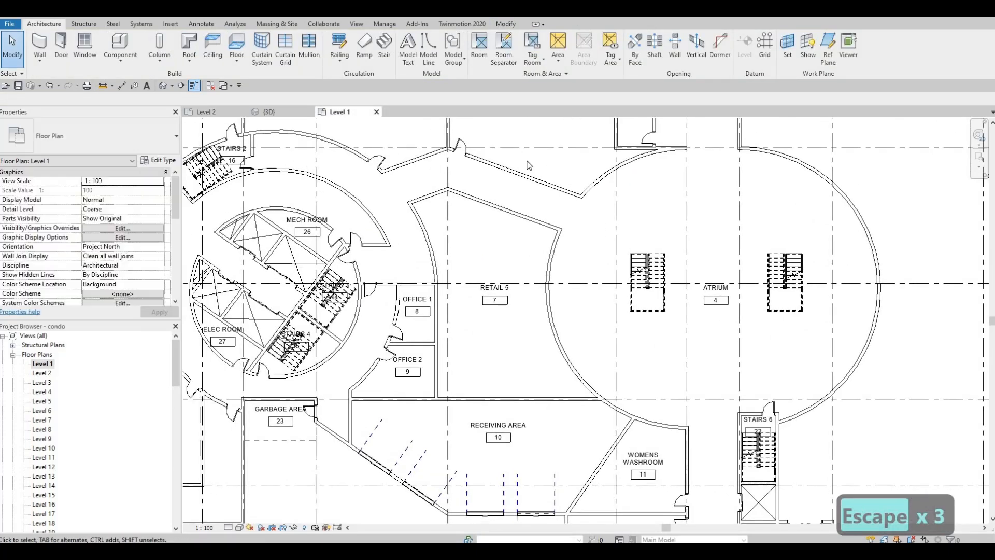
middle_click_drag(188, 228, 505, 164)
scroll(506, 164, "up", 2)
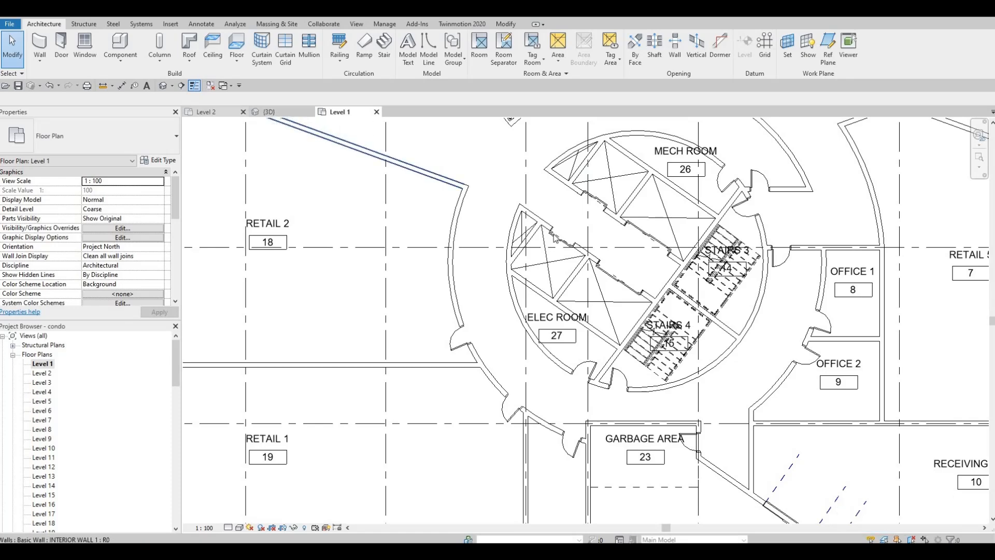
- Rename Room 45, southwest of the elevator shafts in Level 2's circular core, to ELEC ROOM
left_click(222, 111)
key("Escape")
key("Escape")
left_click(472, 351)
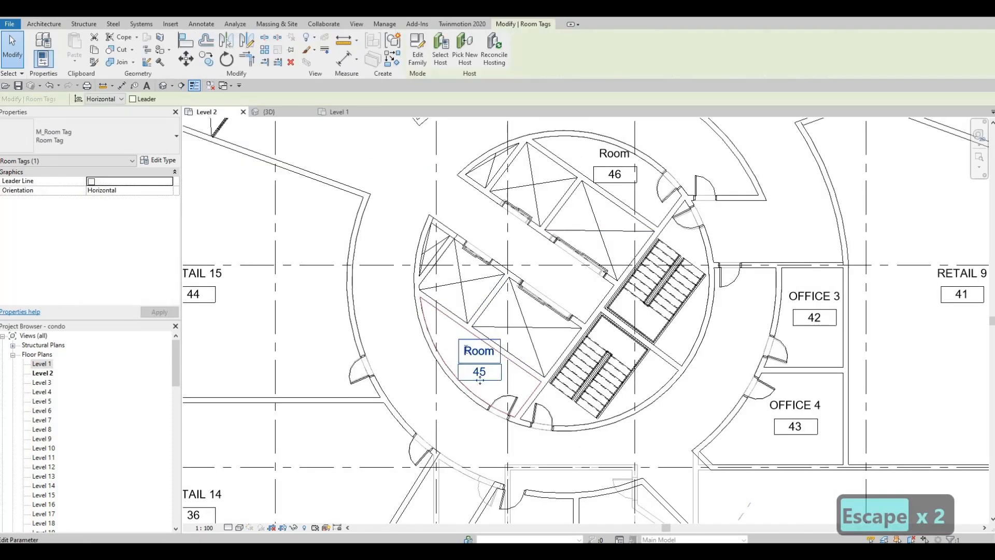
left_click(472, 351)
type("ELE")
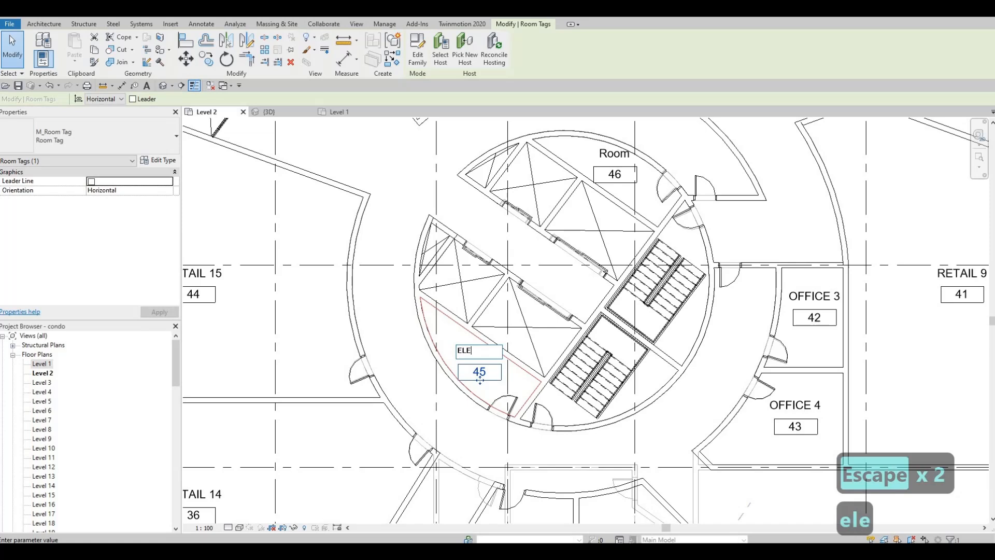
type("C ROOM")
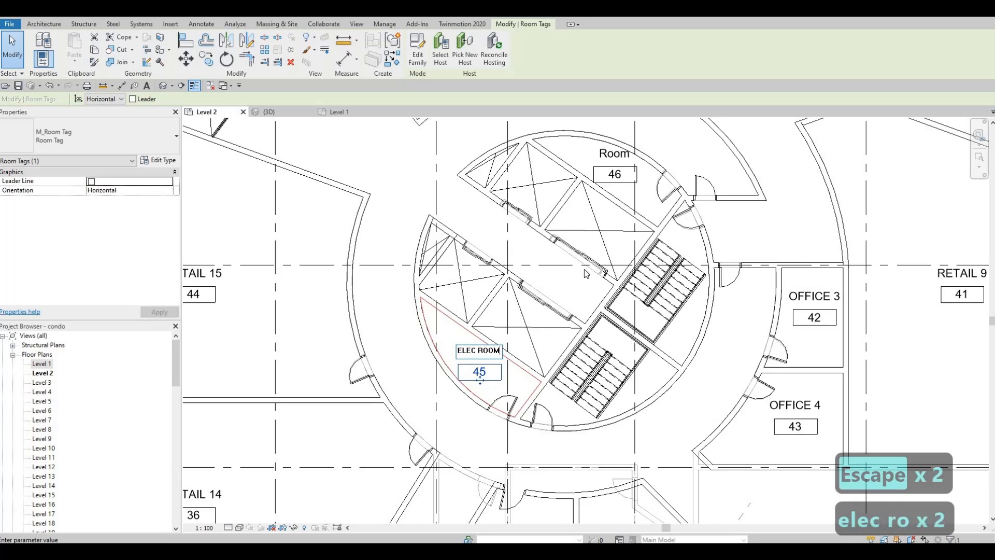
- Rename Room 46, northeast of the elevator shafts in the circular core, to MECH ROOM
left_click(617, 154)
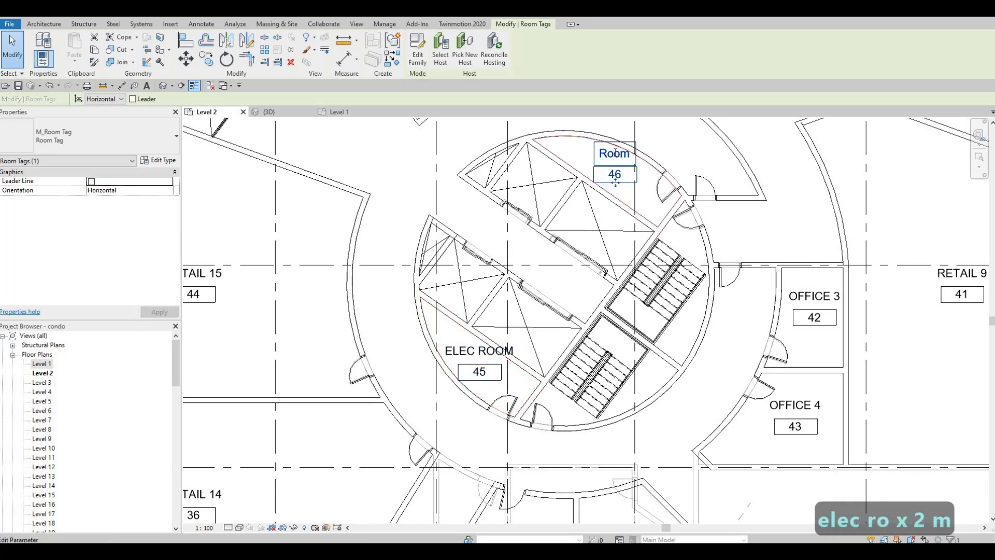
left_click(616, 153)
type("MEC")
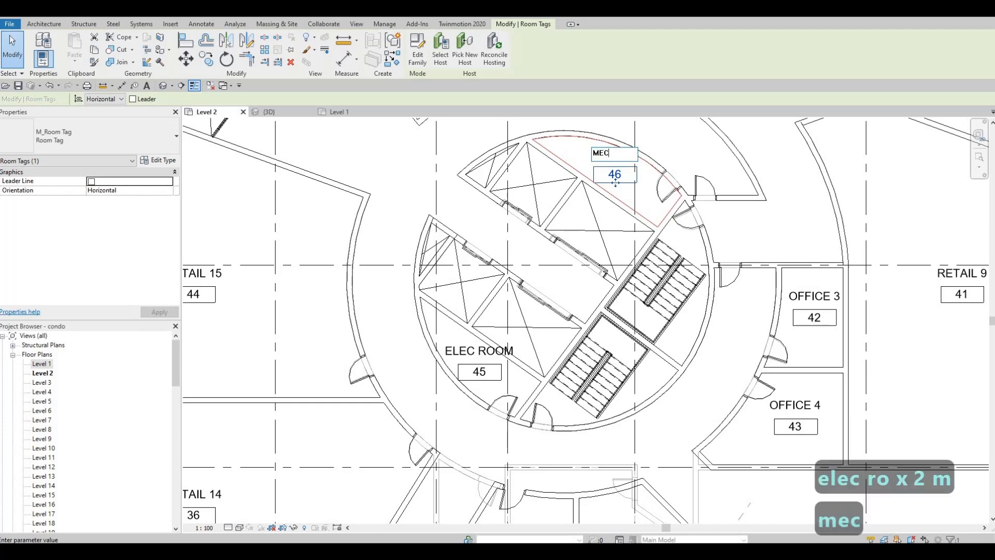
type("H ROOM")
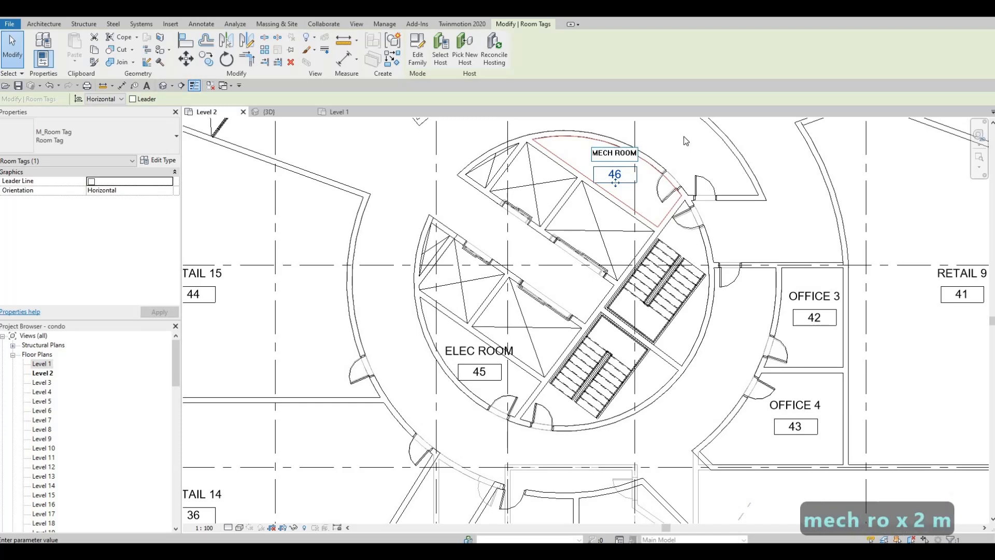
key("Escape")
key("Escape")
- Set the underlay base level of the Level 2 floor plan to None
scroll(669, 197, "down", 1)
scroll(668, 321, "down", 3)
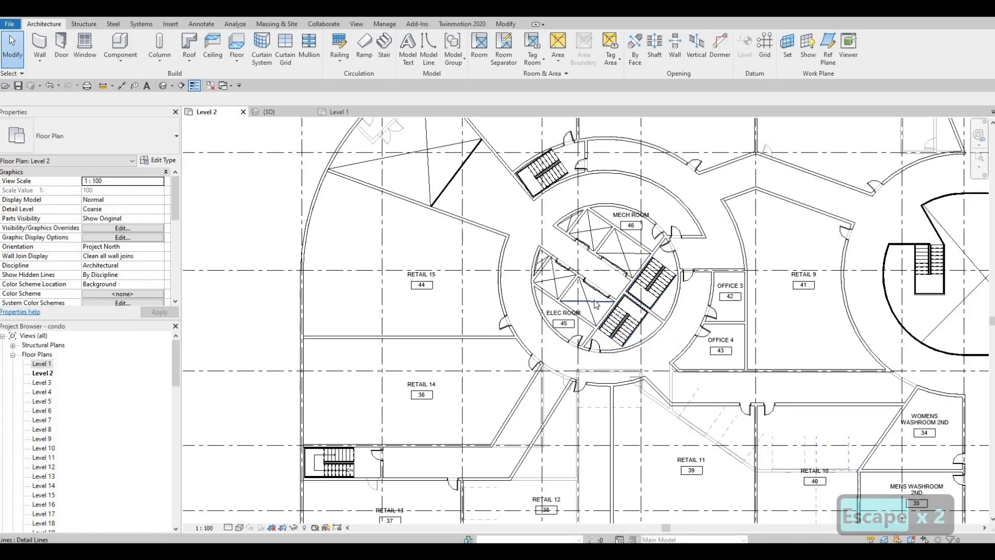
scroll(596, 310, "down", 4)
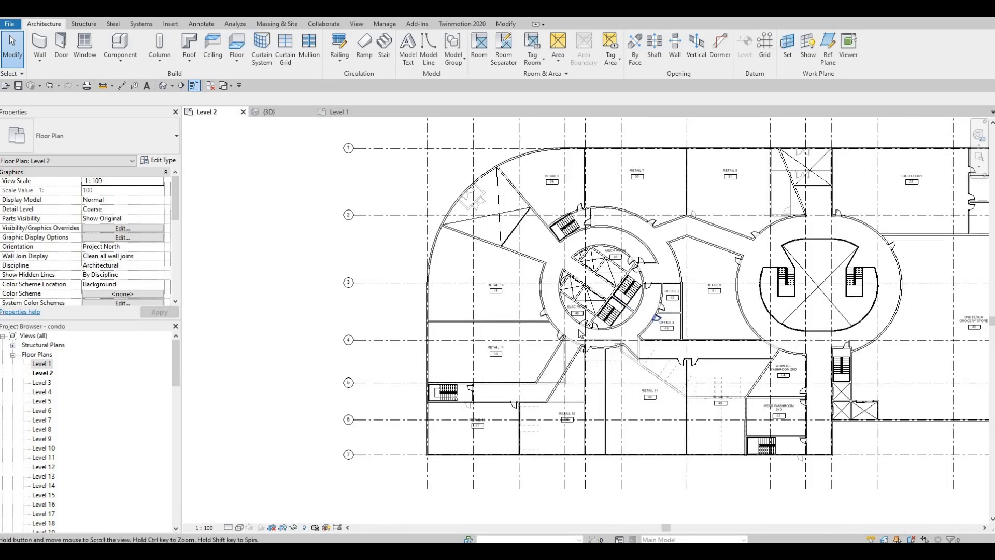
middle_click_drag(668, 313, 577, 318)
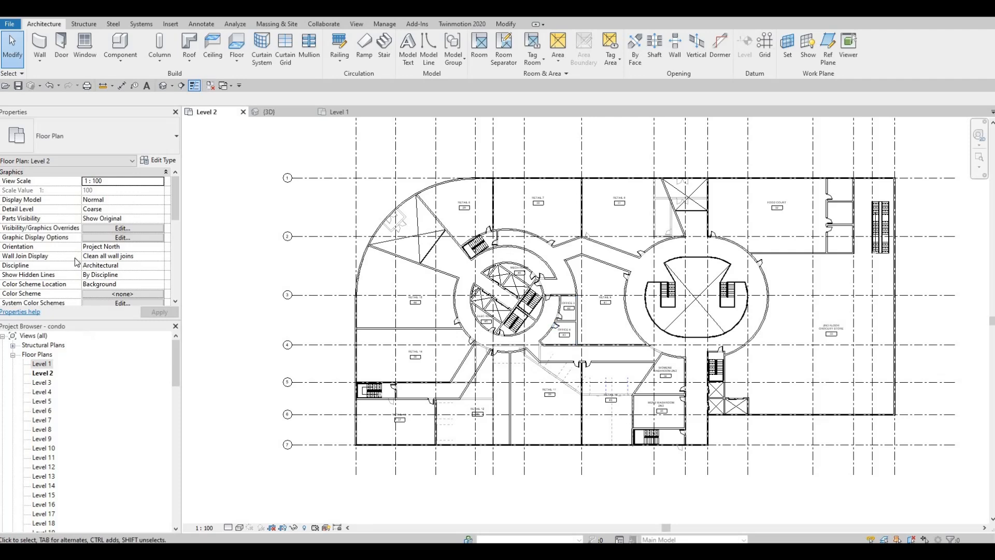
scroll(74, 257, "down", 5)
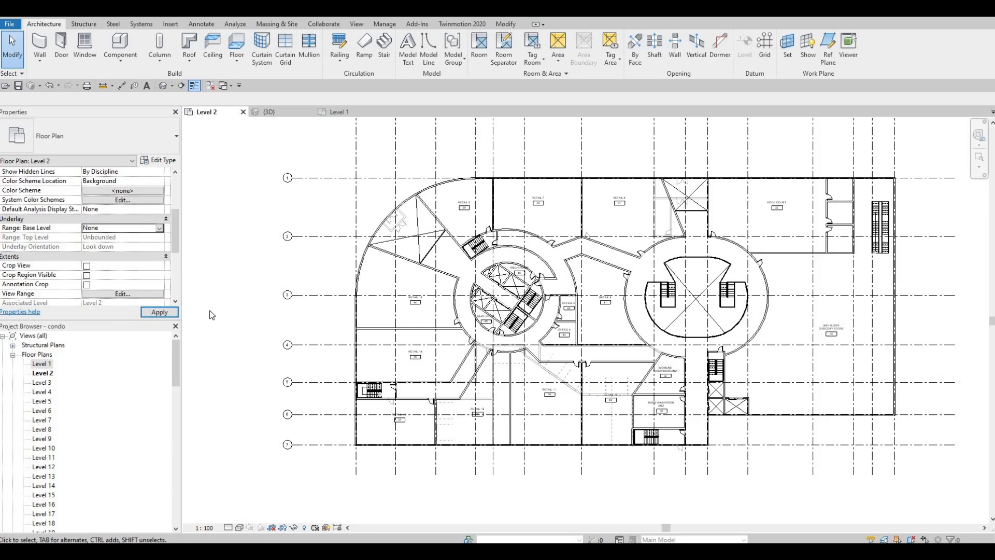
middle_click_drag(558, 387, 559, 370)
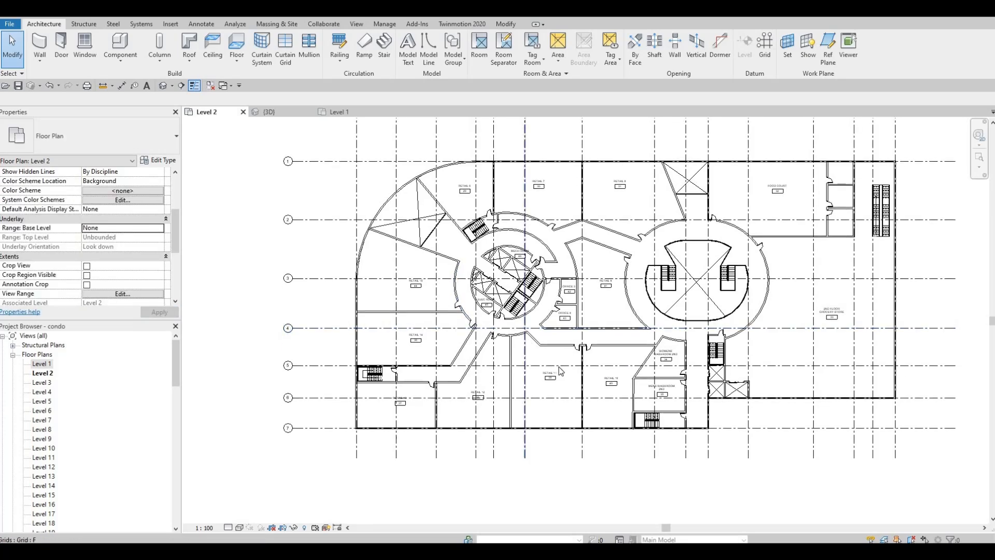
- Inspect the Level 2 floor plan without its underlay, from the retail units and core to the washrooms and food court
scroll(457, 384, "up", 4)
middle_click_drag(448, 284, 496, 306)
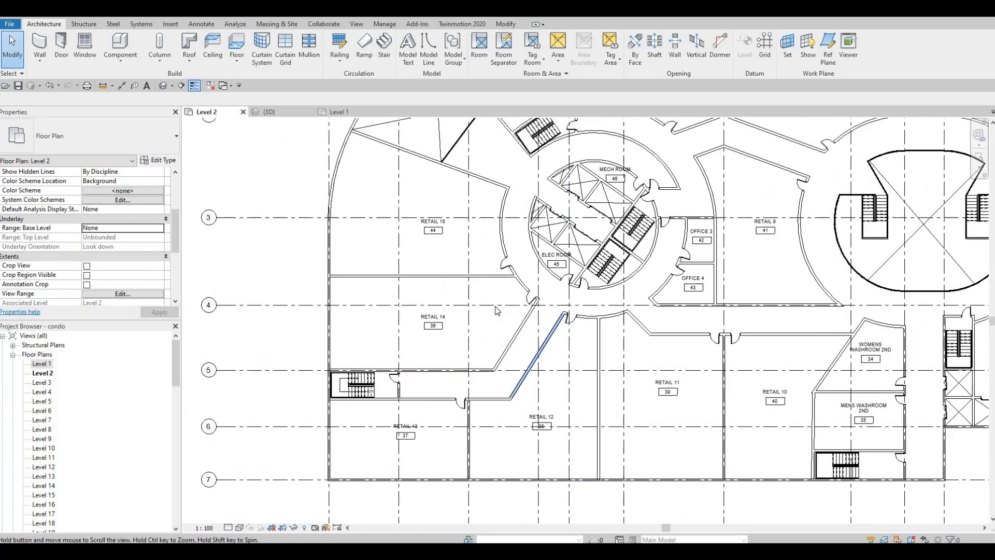
scroll(493, 313, "up", 2)
middle_click_drag(444, 283, 403, 363)
middle_click_drag(328, 208, 331, 247)
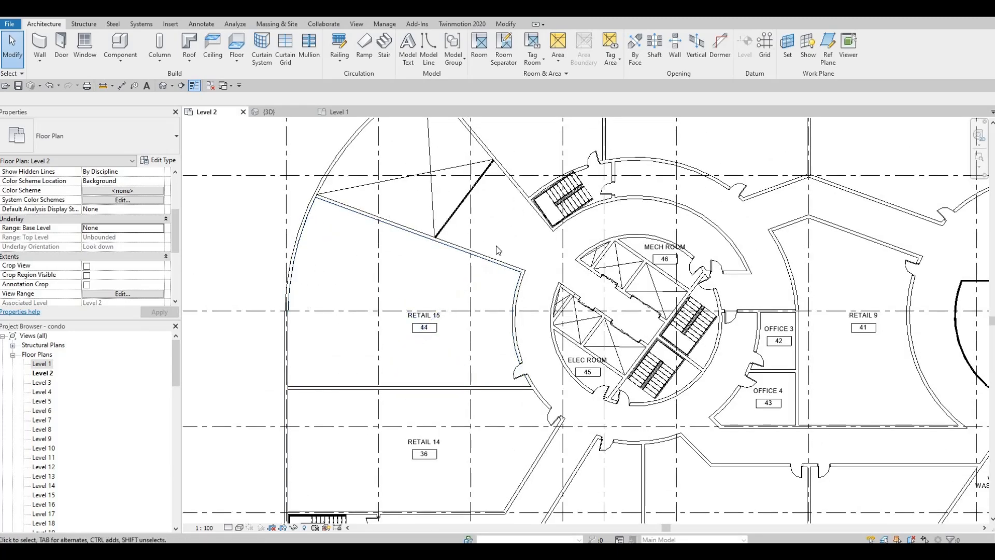
scroll(497, 246, "down", 3)
middle_click_drag(496, 246, 413, 384)
middle_click_drag(779, 323, 729, 275)
scroll(729, 275, "up", 1)
scroll(729, 276, "down", 2)
middle_click_drag(715, 450, 679, 314)
scroll(704, 452, "up", 3)
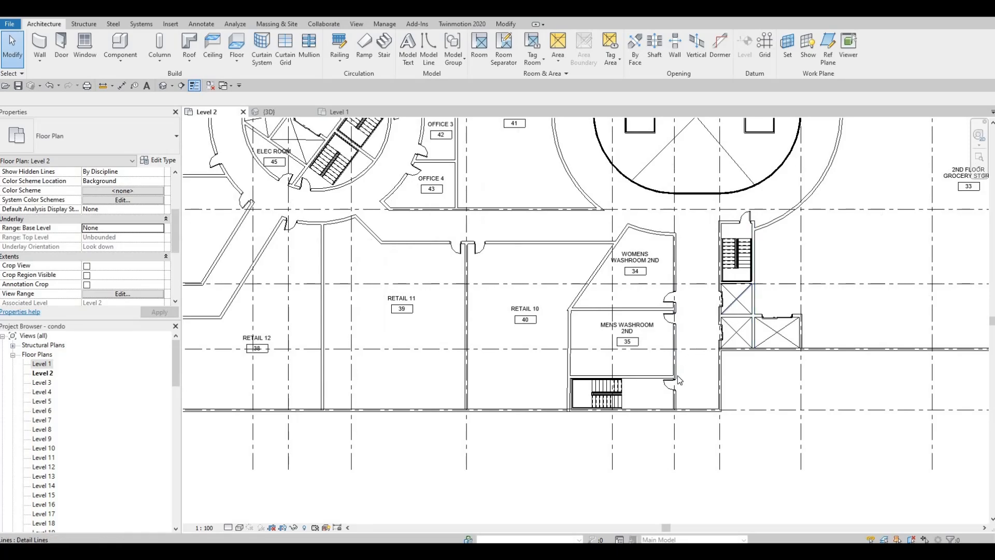
middle_click_drag(679, 380, 647, 408)
middle_click_drag(715, 391, 703, 428)
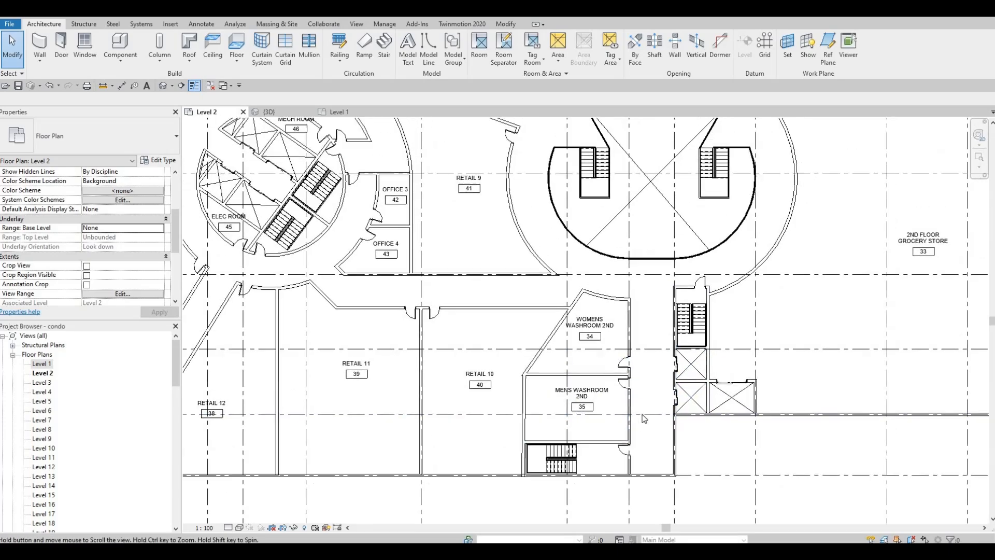
scroll(645, 400, "down", 4)
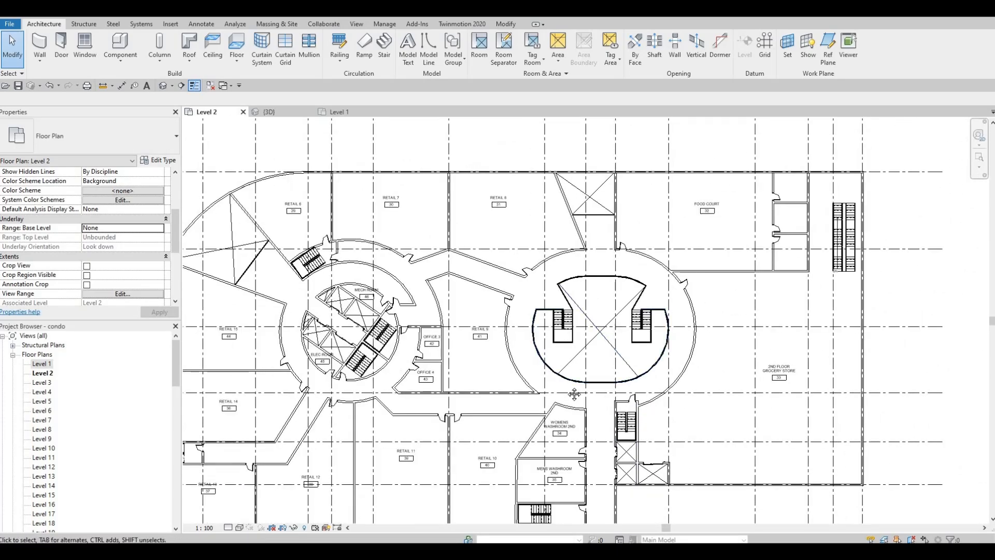
scroll(626, 354, "up", 2)
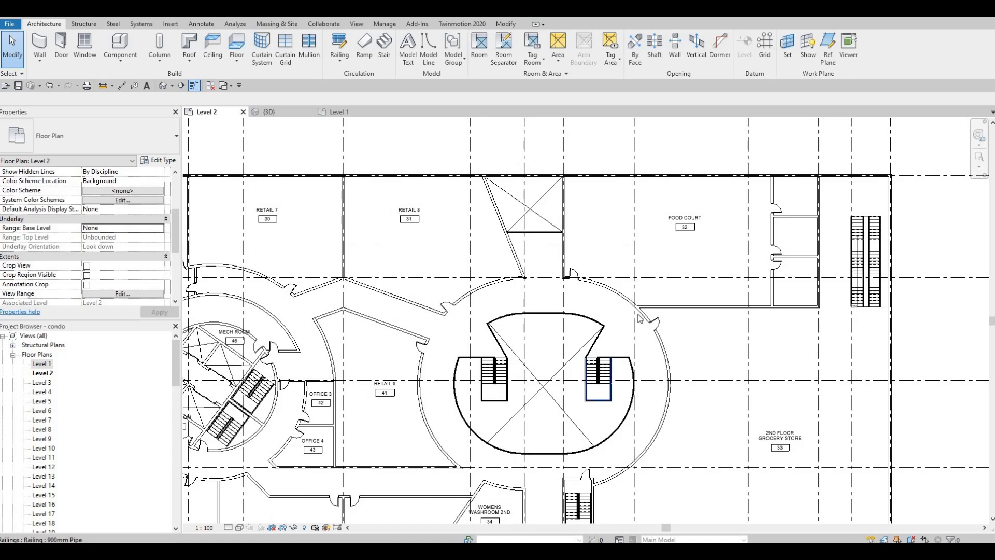
- Examine the Level 2 floor openings, the circular core's elevator shafts and stairs, and the shafts and stairs beside the washrooms
middle_click_drag(500, 208, 533, 208)
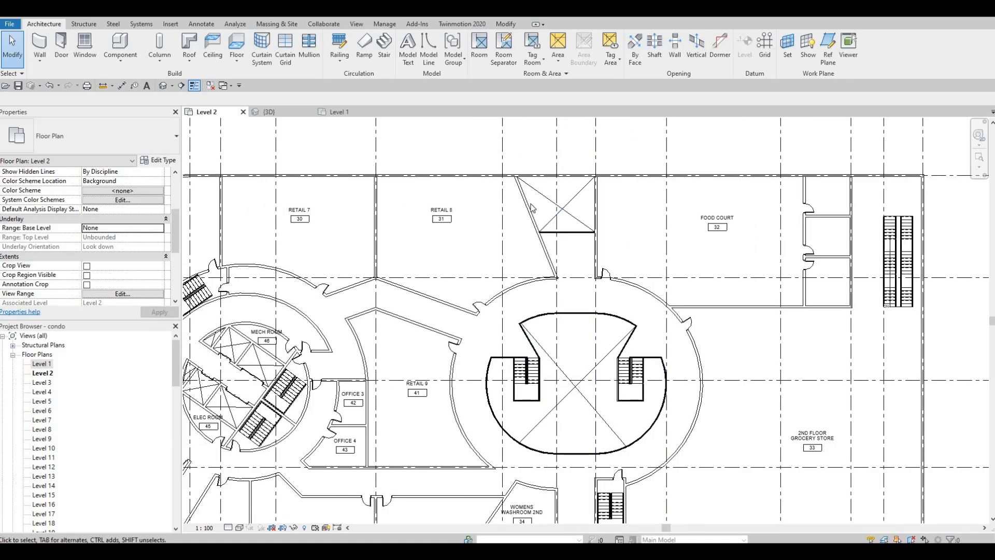
middle_click_drag(477, 347, 680, 323)
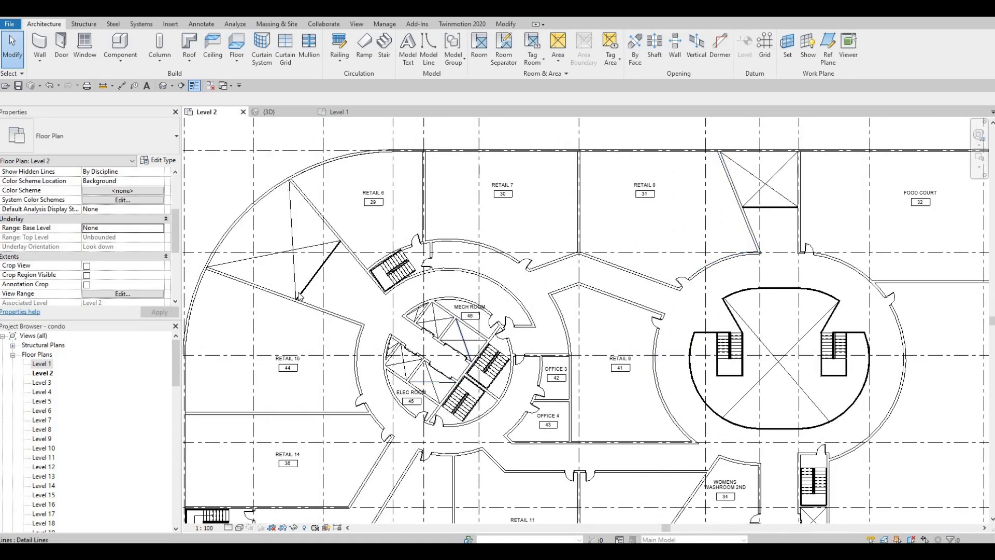
middle_click_drag(427, 309, 423, 244)
scroll(423, 243, "down", 1)
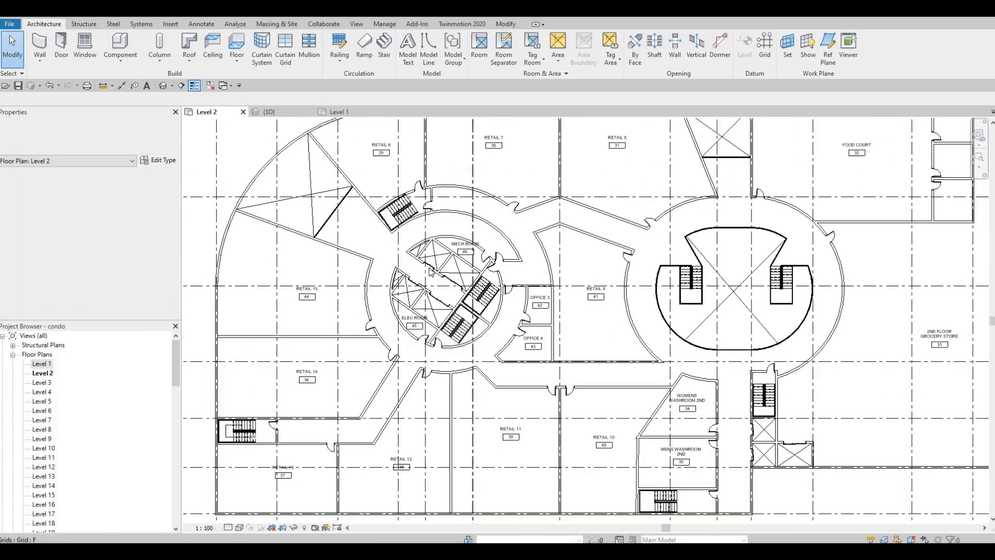
scroll(422, 239, "up", 3)
scroll(430, 265, "up", 5)
scroll(424, 222, "down", 2)
middle_click_drag(455, 284, 417, 255)
scroll(418, 255, "down", 2)
middle_click_drag(517, 345, 437, 285)
scroll(436, 285, "down", 2)
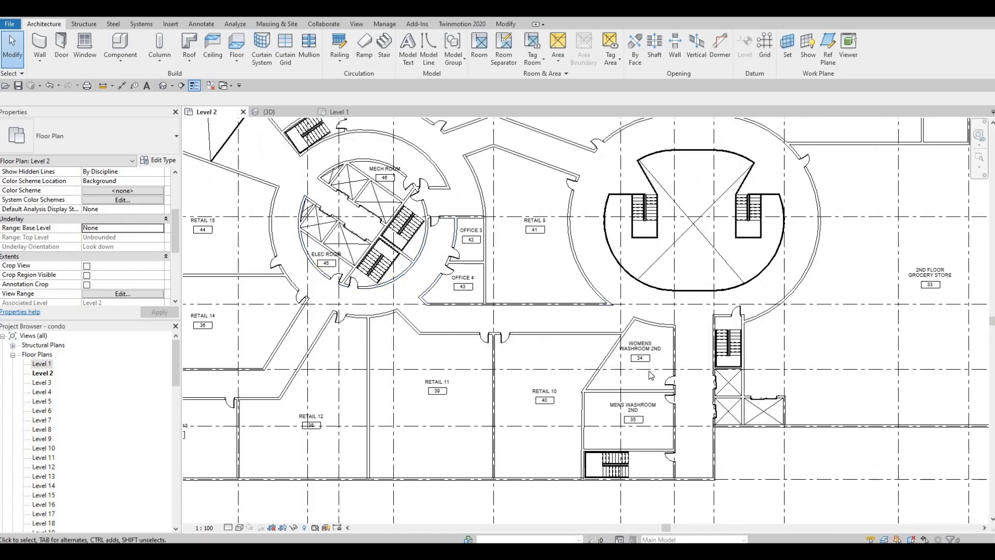
middle_click_drag(624, 480, 583, 409)
scroll(579, 421, "up", 1)
scroll(579, 420, "up", 2)
scroll(553, 421, "down", 2)
scroll(532, 422, "down", 1)
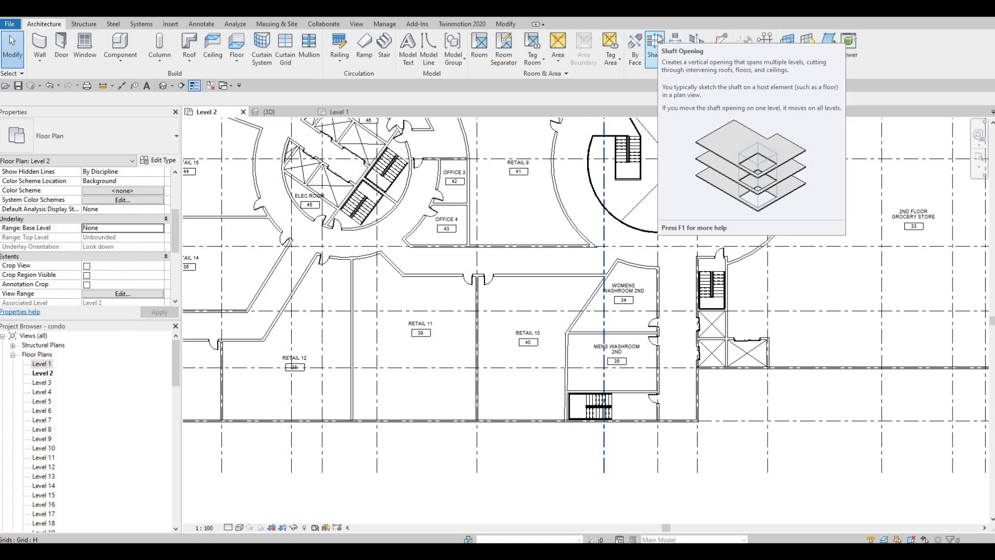
- Review the elevator shafts and stairs between ELEC ROOM and MECH ROOM in the circular core, and the overall Level 2 layout
middle_click_drag(244, 177, 450, 326)
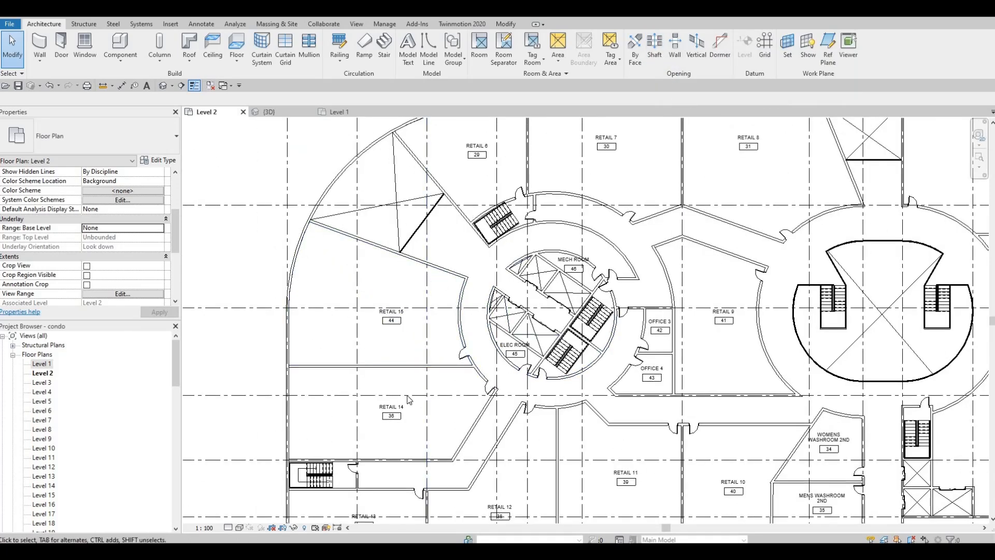
scroll(340, 208, "down", 2)
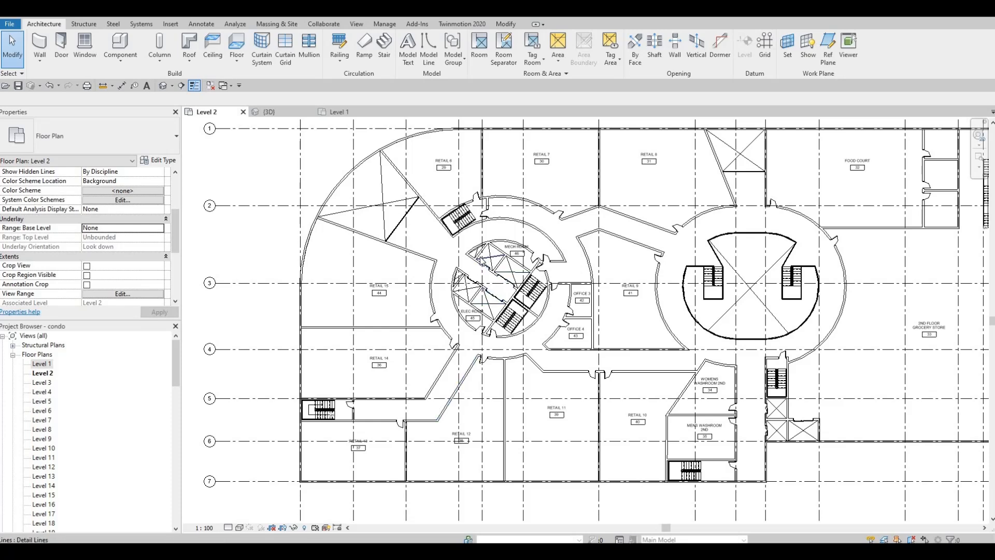
scroll(484, 261, "up", 2)
scroll(484, 262, "up", 2)
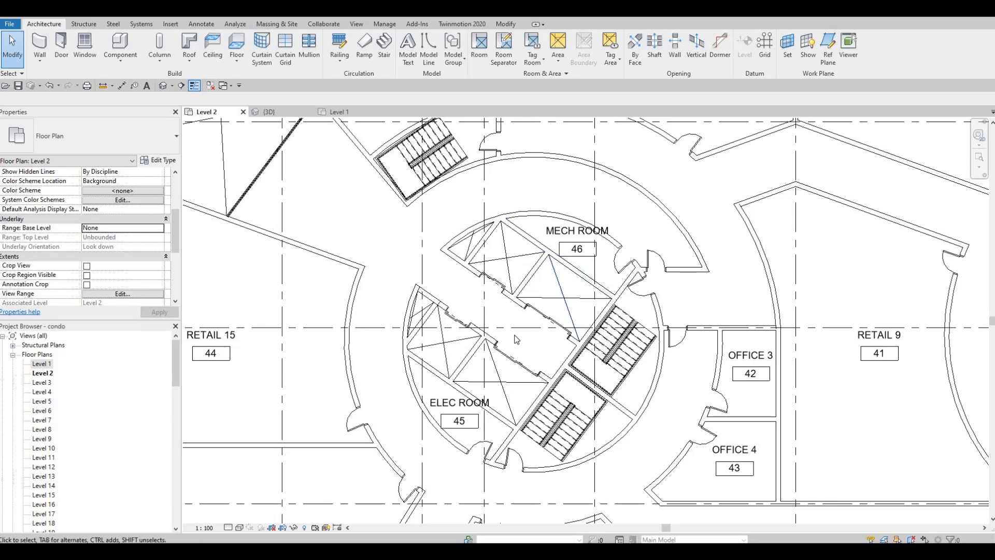
scroll(699, 400, "down", 3)
scroll(711, 394, "down", 1)
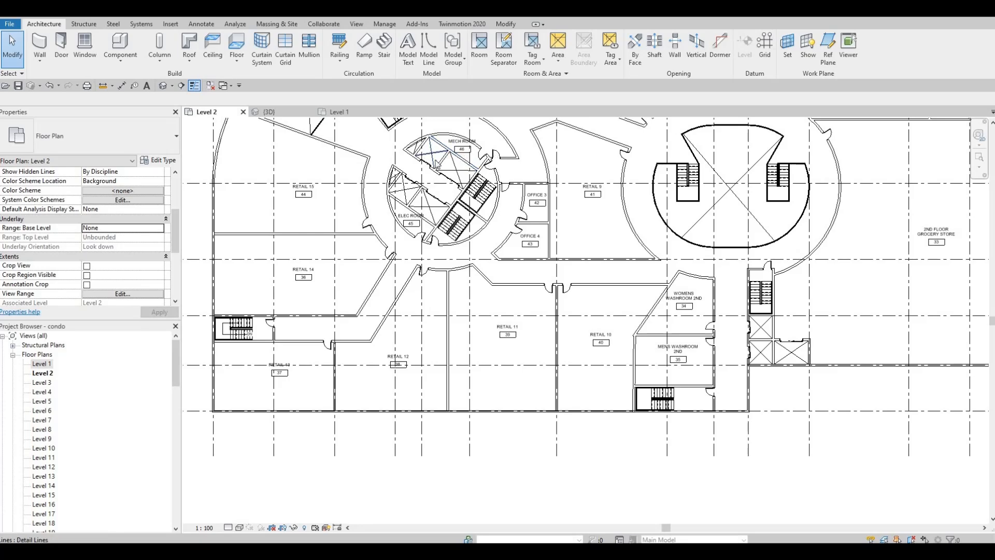
scroll(458, 206, "up", 5)
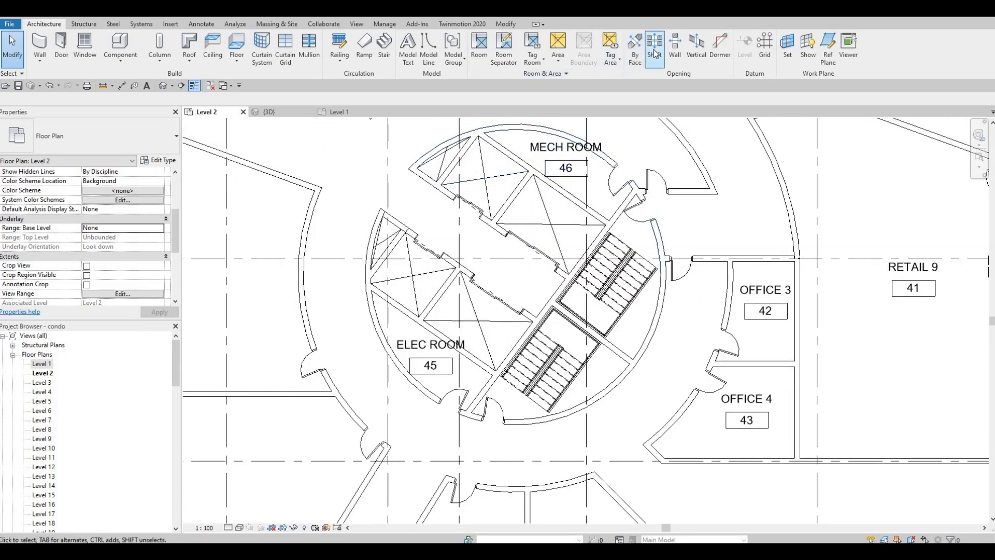
scroll(510, 182, "down", 3)
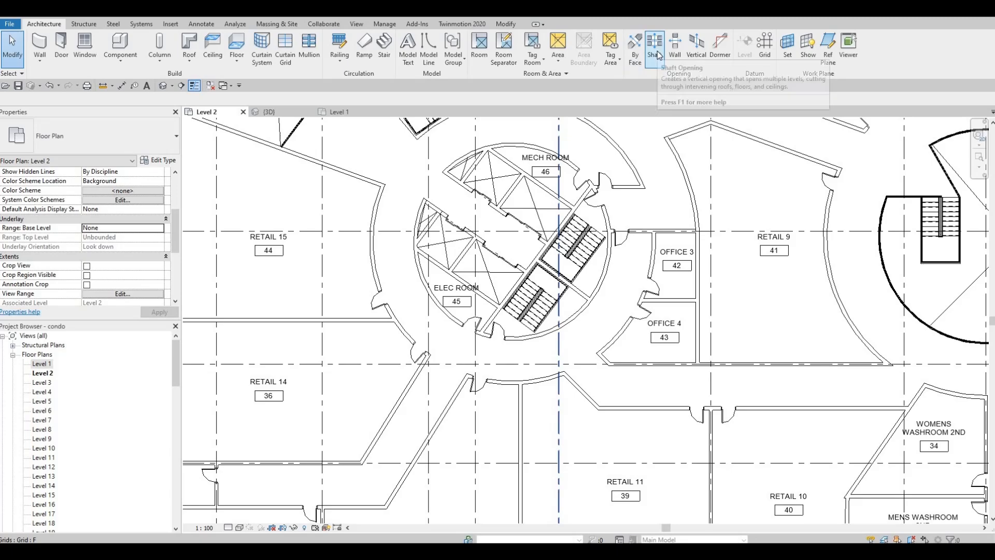
middle_click_drag(722, 310, 683, 301)
scroll(684, 301, "down", 5)
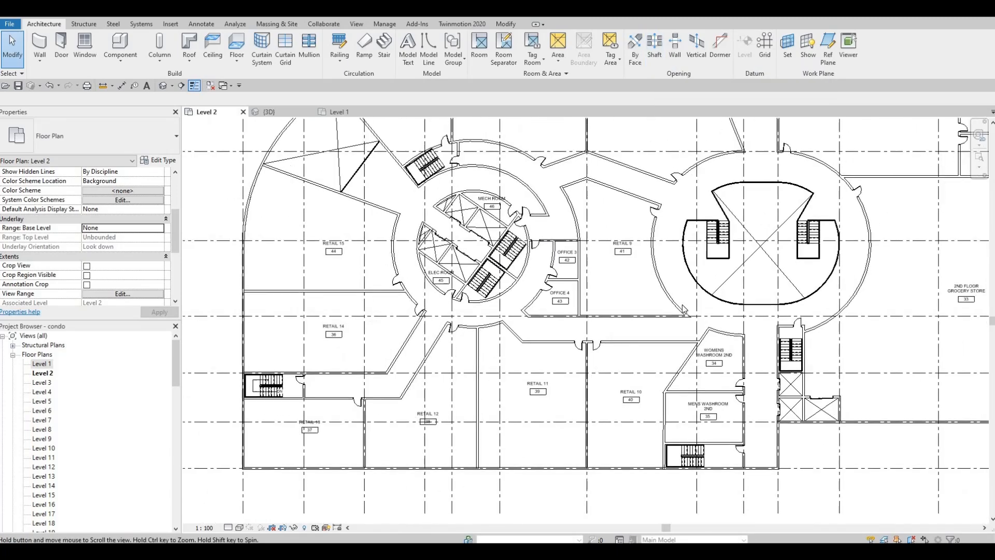
scroll(661, 308, "up", 3)
scroll(661, 308, "down", 2)
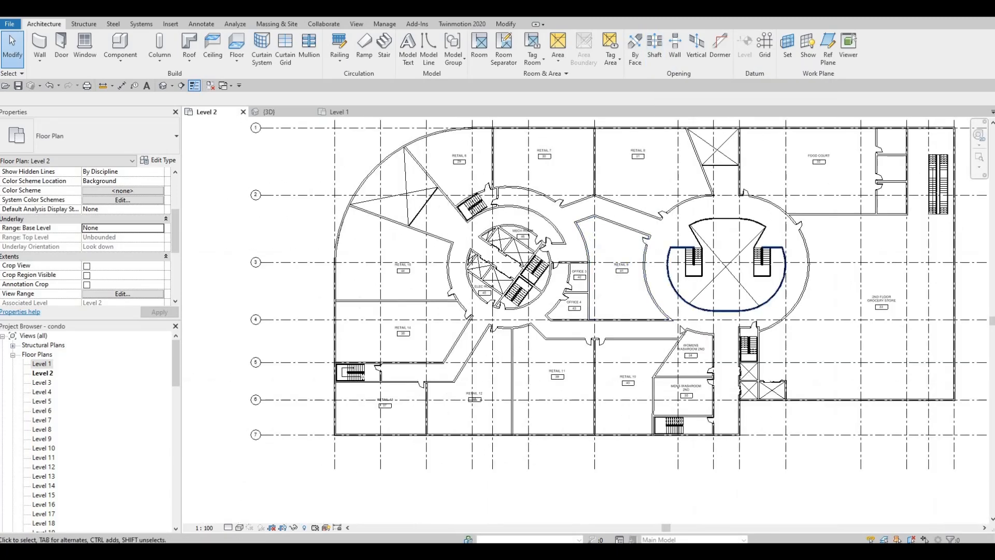